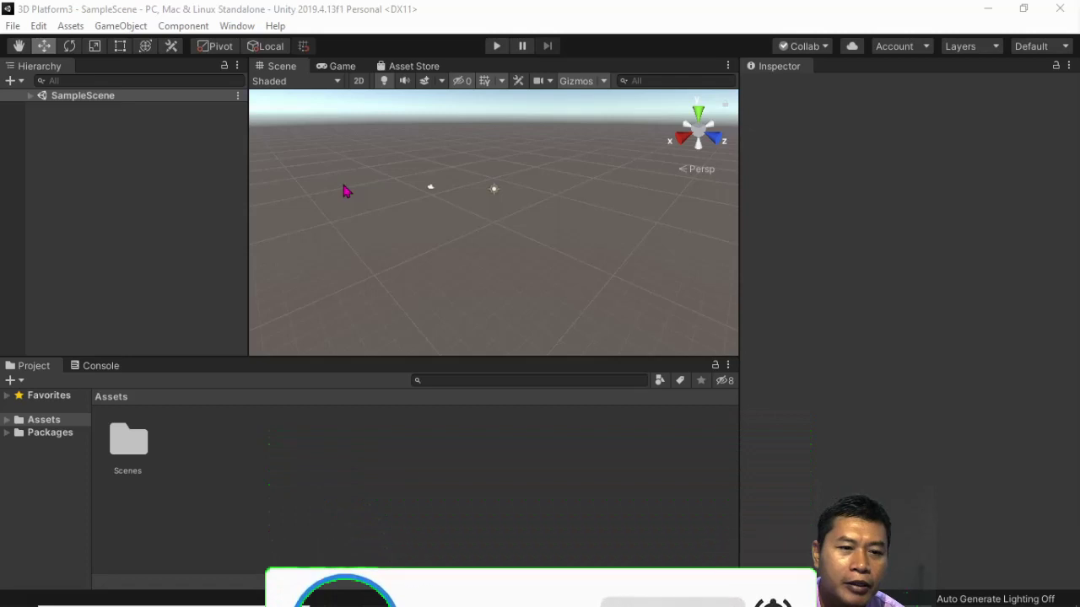
Dock the Game view to the right of the Scene view and widen it.
{"action": "left_click", "coordinate": [346, 69]}
{"action": "mouse_move", "coordinate": [348, 71]}
{"action": "left_mouse_down"}
{"action": "mouse_move", "coordinate": [646, 81]}
{"action": "mouse_move", "coordinate": [544, 106]}
{"action": "left_mouse_up"}
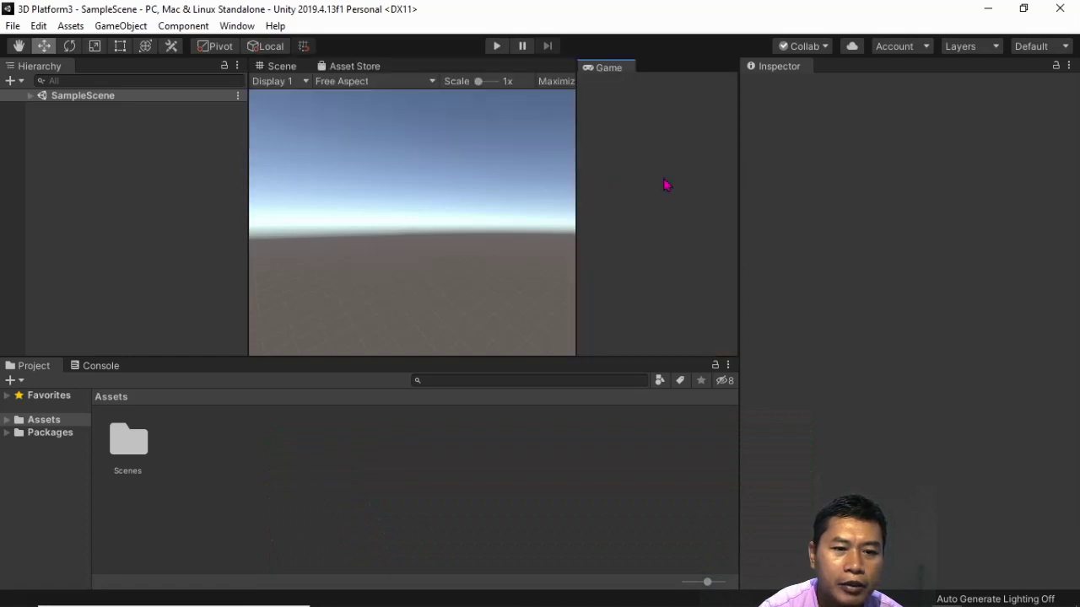
{"action": "left_click_drag", "start_coordinate": [586, 151], "coordinate": [650, 205]}
{"action": "left_click_drag", "start_coordinate": [574, 205], "coordinate": [506, 205]}
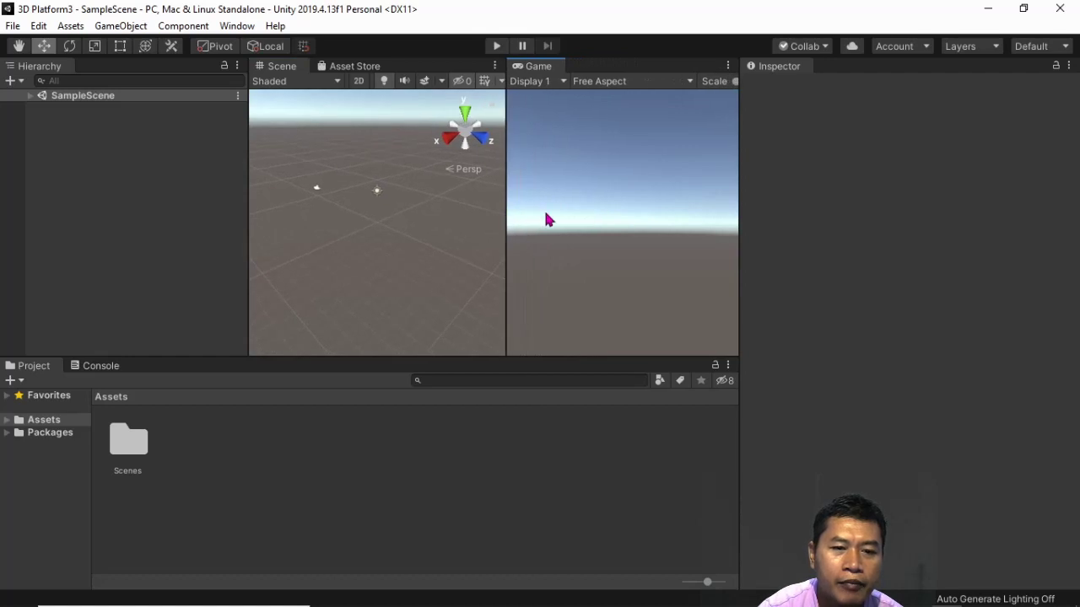
Switch the editor to the 2 by 3 layout and maximize the window.
{"action": "left_click", "coordinate": [237, 25]}
{"action": "mouse_move", "coordinate": [270, 94]}
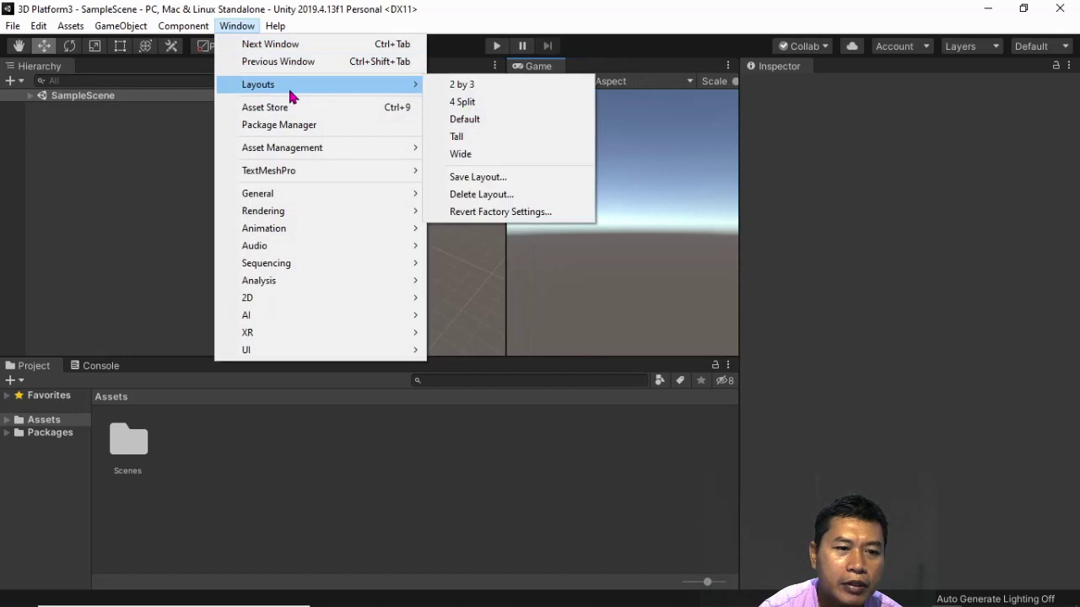
{"action": "left_click", "coordinate": [480, 88]}
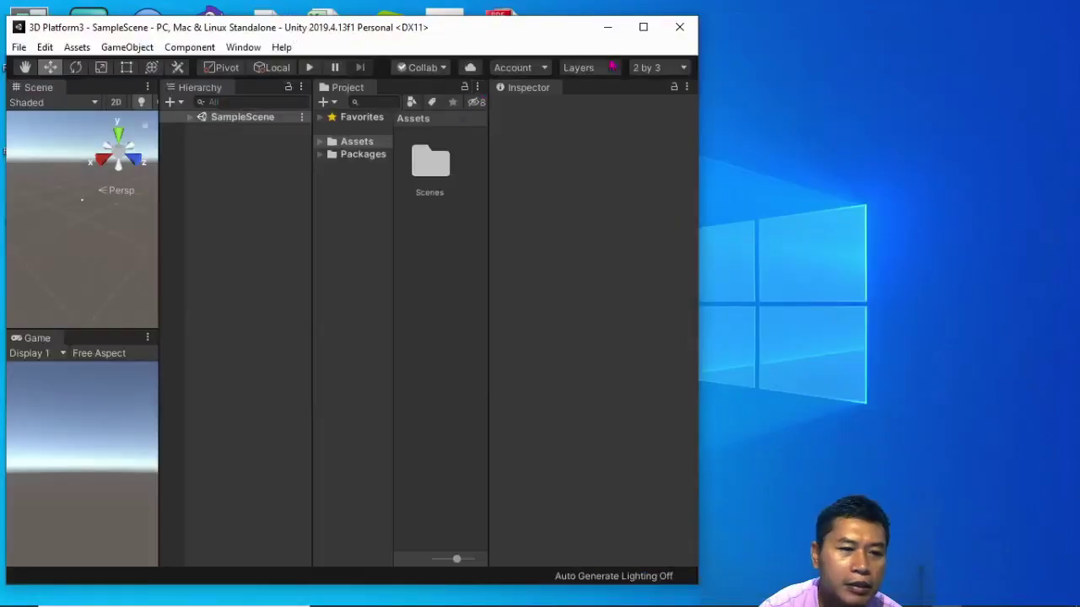
{"action": "left_click", "coordinate": [642, 27]}
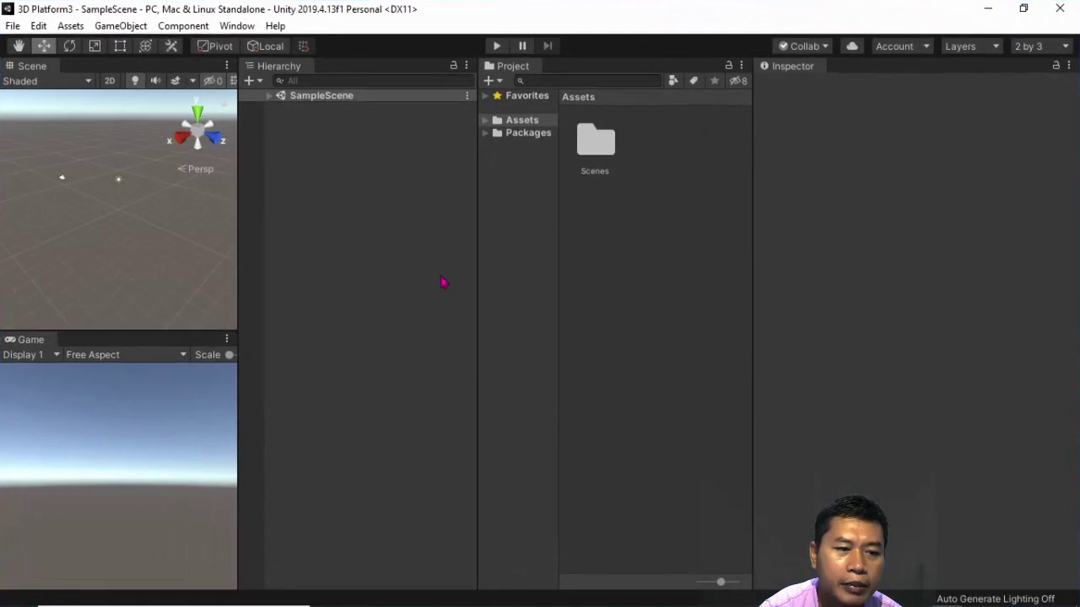
Drag the panel dividers to widen the Project, Hierarchy, and Scene/Game panels.
{"action": "left_click_drag", "start_coordinate": [755, 281], "coordinate": [861, 291]}
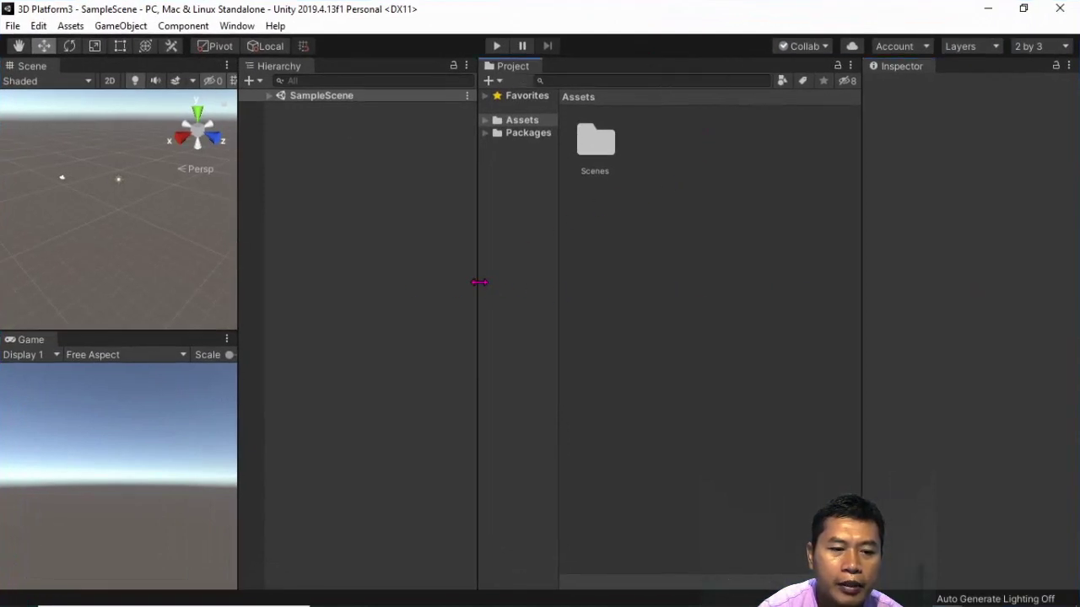
{"action": "left_click_drag", "start_coordinate": [480, 281], "coordinate": [771, 296]}
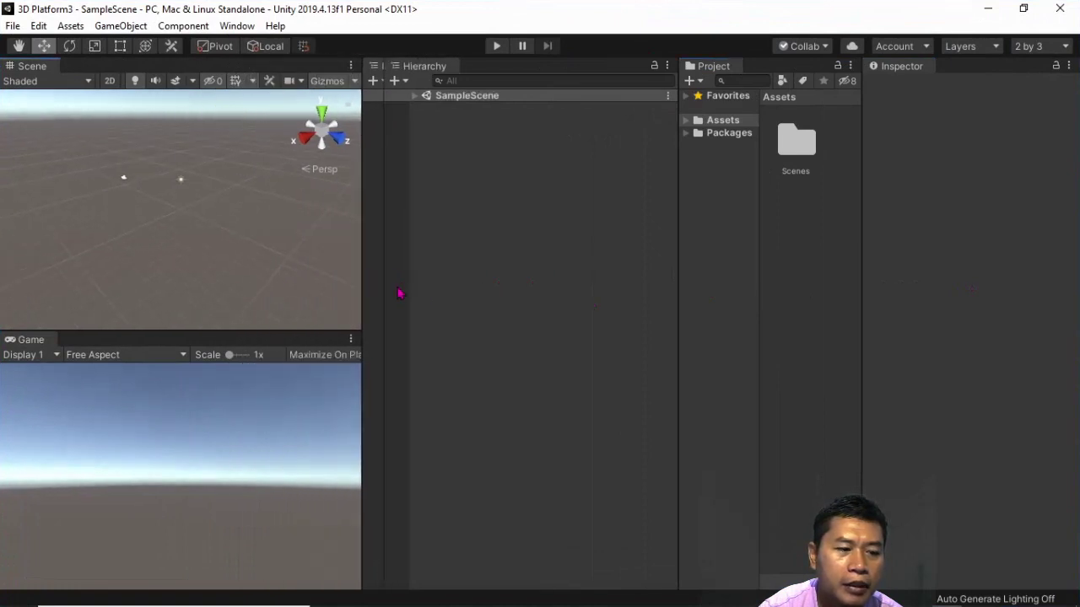
{"action": "left_click_drag", "start_coordinate": [237, 274], "coordinate": [628, 288]}
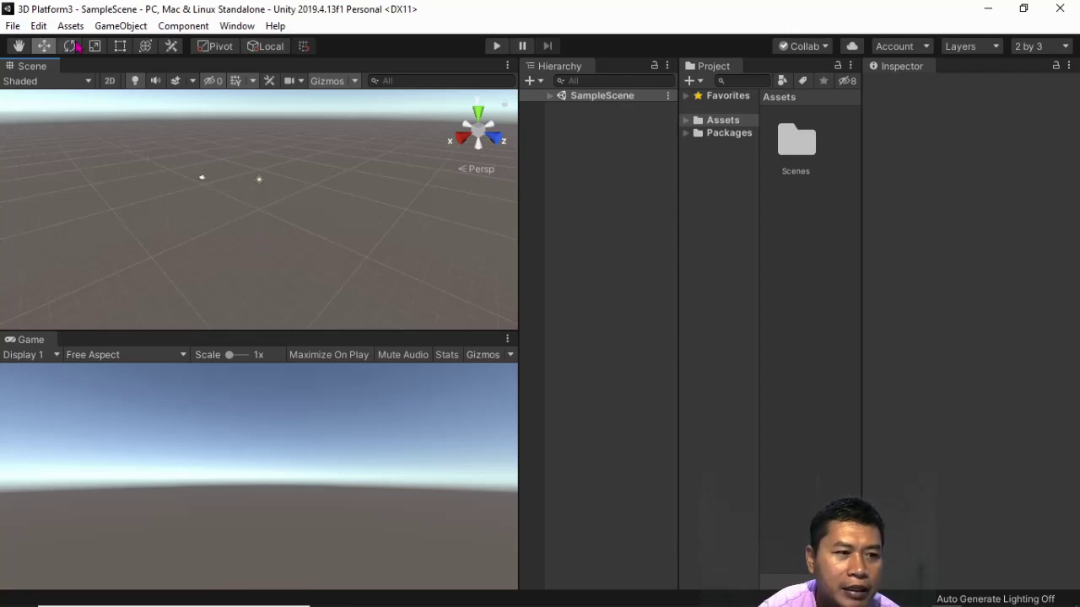
Create a Plane via GameObject > 3D Object > Plane.
{"action": "left_click", "coordinate": [127, 27]}
{"action": "mouse_move", "coordinate": [162, 81]}
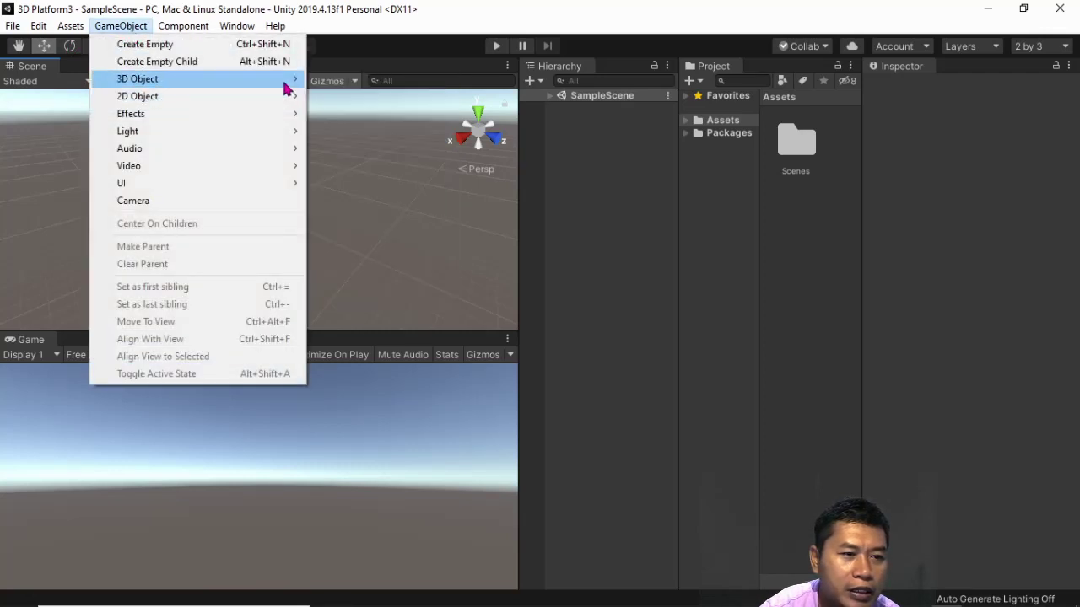
{"action": "left_click", "coordinate": [354, 150]}
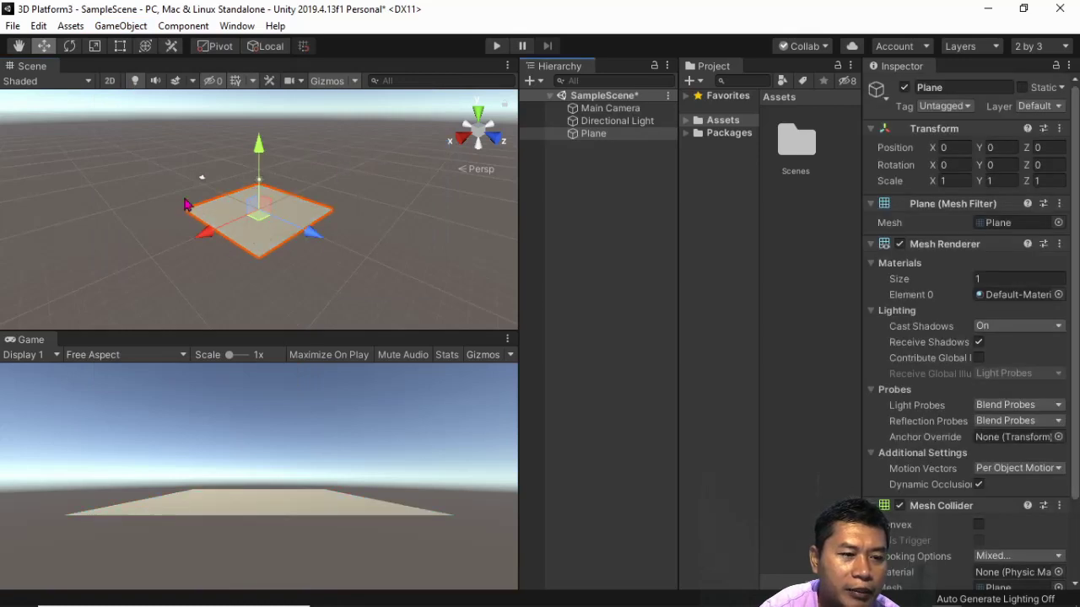
Select the Directional Light in the Hierarchy to inspect its settings.
{"action": "scroll", "coordinate": [240, 189], "scroll_direction": "up", "scroll_amount": 1}
{"action": "scroll", "coordinate": [223, 192], "scroll_direction": "up", "scroll_amount": 1}
{"action": "scroll", "coordinate": [217, 194], "scroll_direction": "up", "scroll_amount": 2}
{"action": "scroll", "coordinate": [217, 194], "scroll_direction": "up", "scroll_amount": 1}
{"action": "scroll", "coordinate": [217, 194], "scroll_direction": "up", "scroll_amount": 2}
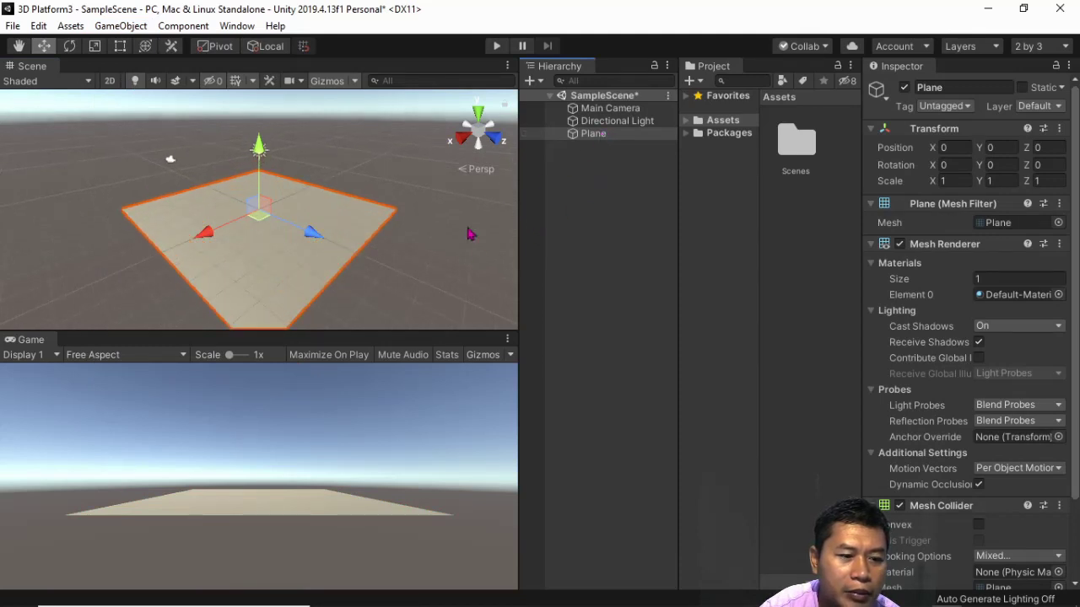
{"action": "left_click", "coordinate": [612, 123]}
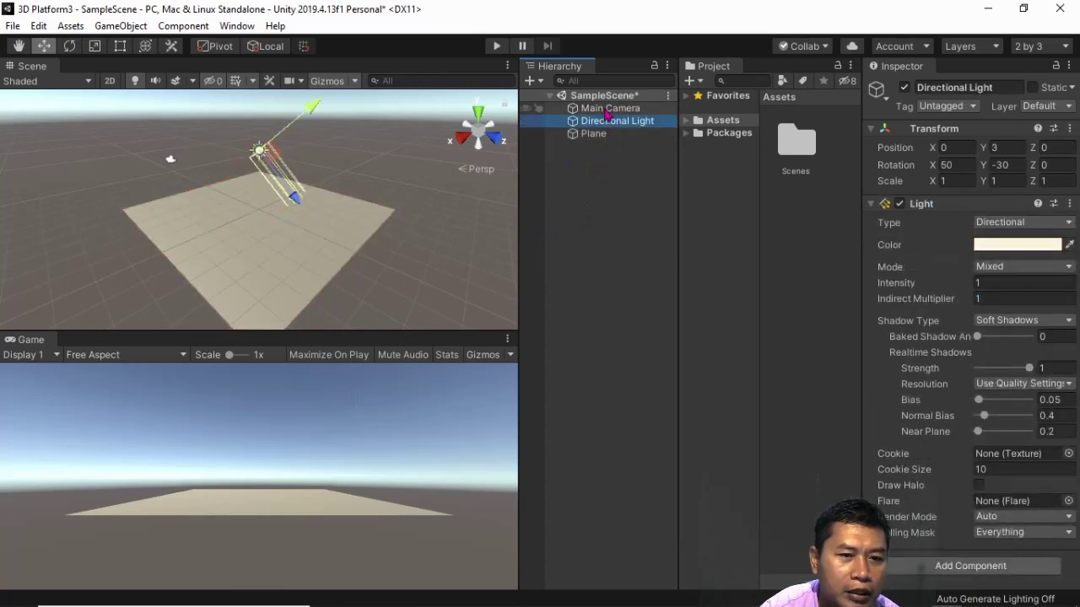
Drag the Main Camera's Y and Z gizmo arrows to reach position 0, 4.7, -16.5.
{"action": "left_click", "coordinate": [607, 112]}
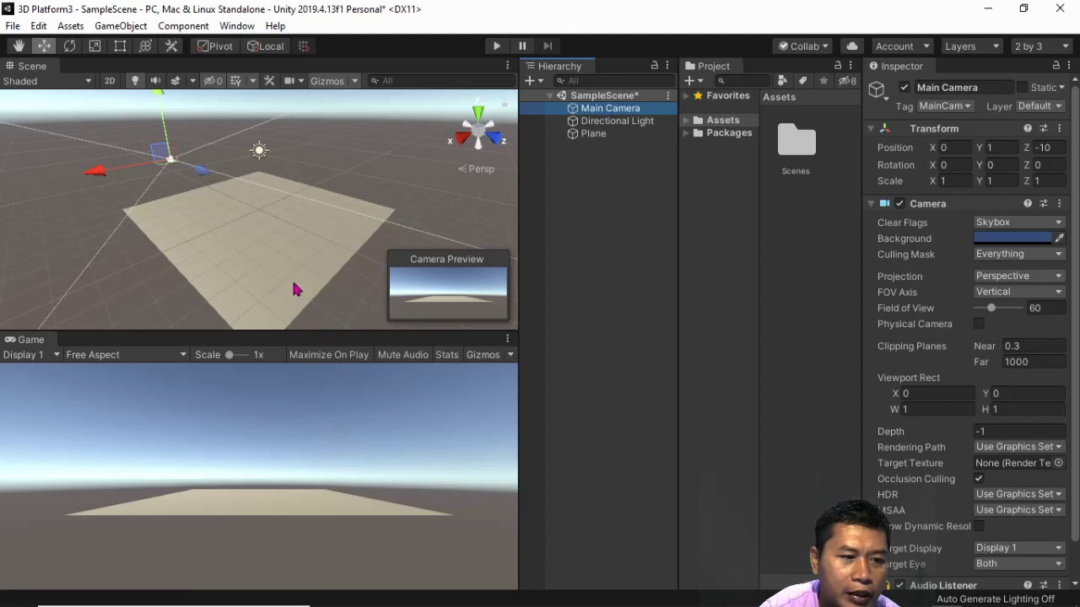
{"action": "scroll", "coordinate": [290, 281], "scroll_direction": "down", "scroll_amount": 3}
{"action": "scroll", "coordinate": [287, 280], "scroll_direction": "down", "scroll_amount": 3}
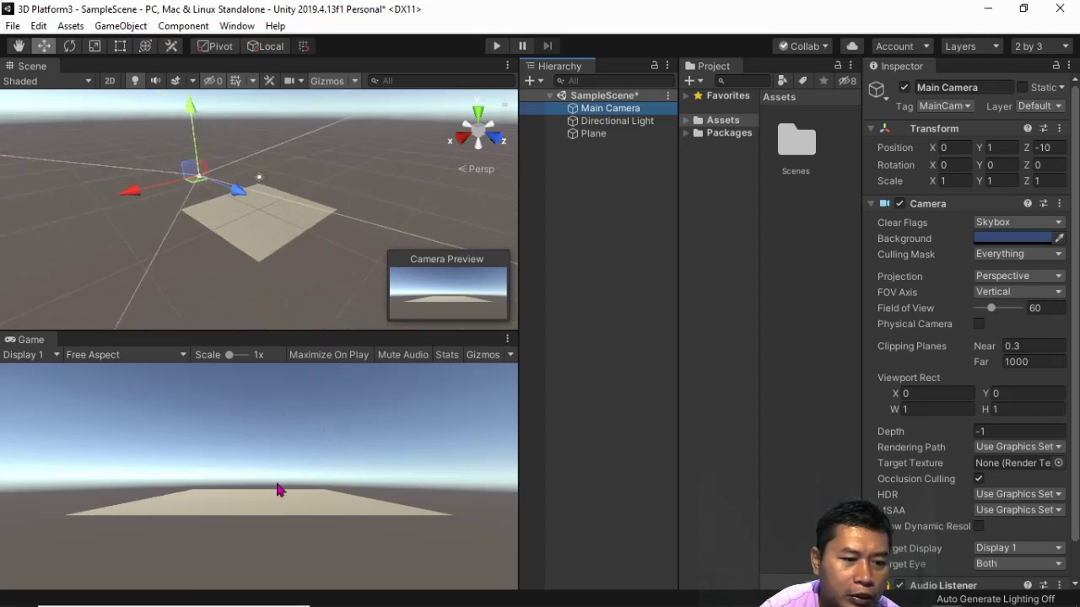
{"action": "left_click_drag", "start_coordinate": [191, 107], "coordinate": [194, 92]}
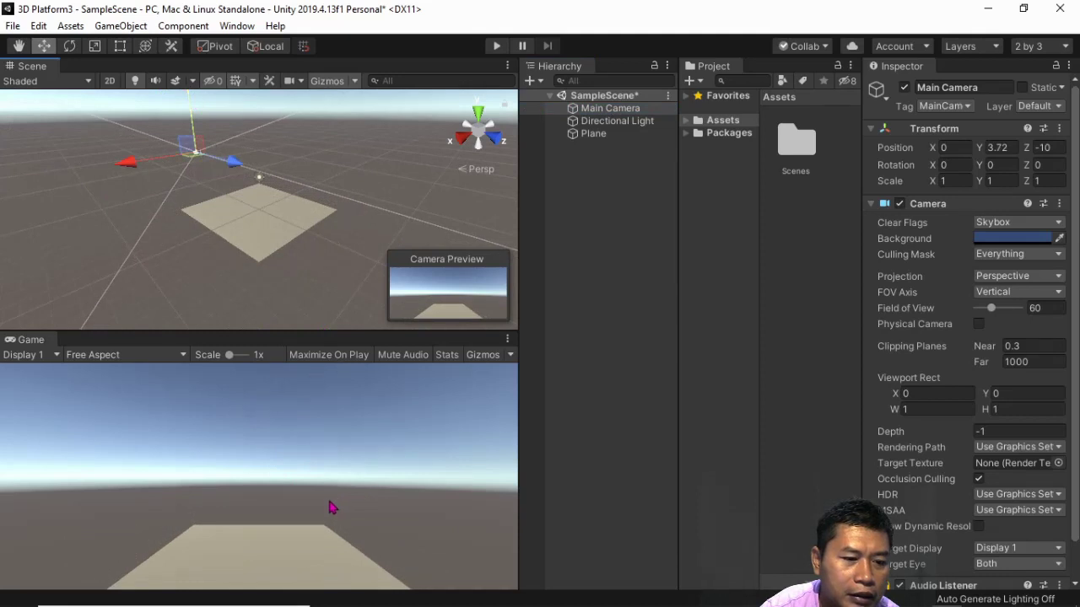
{"action": "left_click_drag", "start_coordinate": [232, 166], "coordinate": [201, 157]}
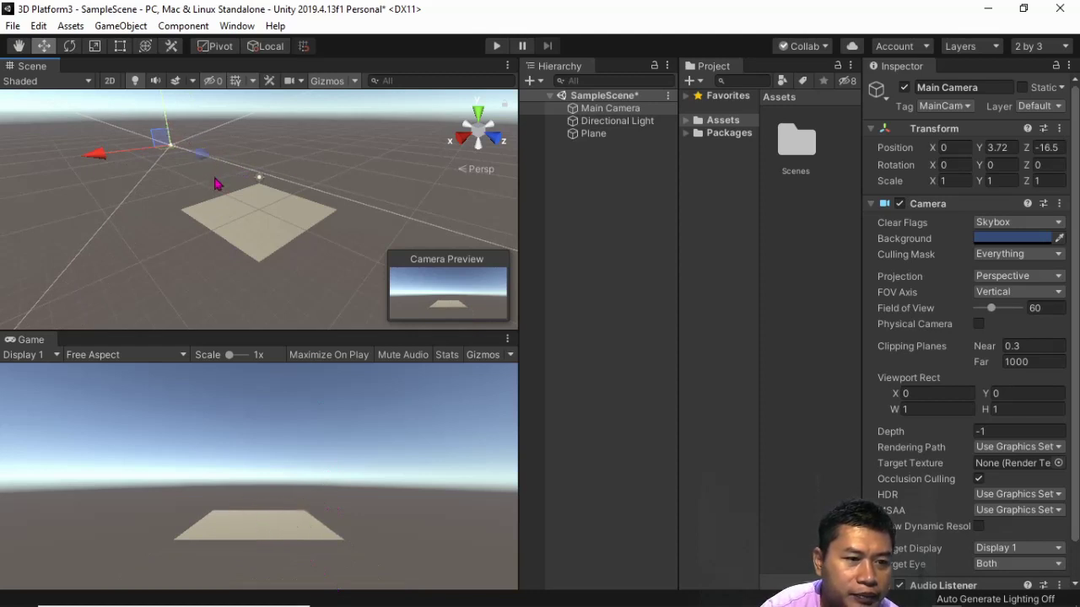
{"action": "scroll", "coordinate": [216, 184], "scroll_direction": "down", "scroll_amount": 2}
{"action": "left_click_drag", "start_coordinate": [182, 106], "coordinate": [180, 95]}
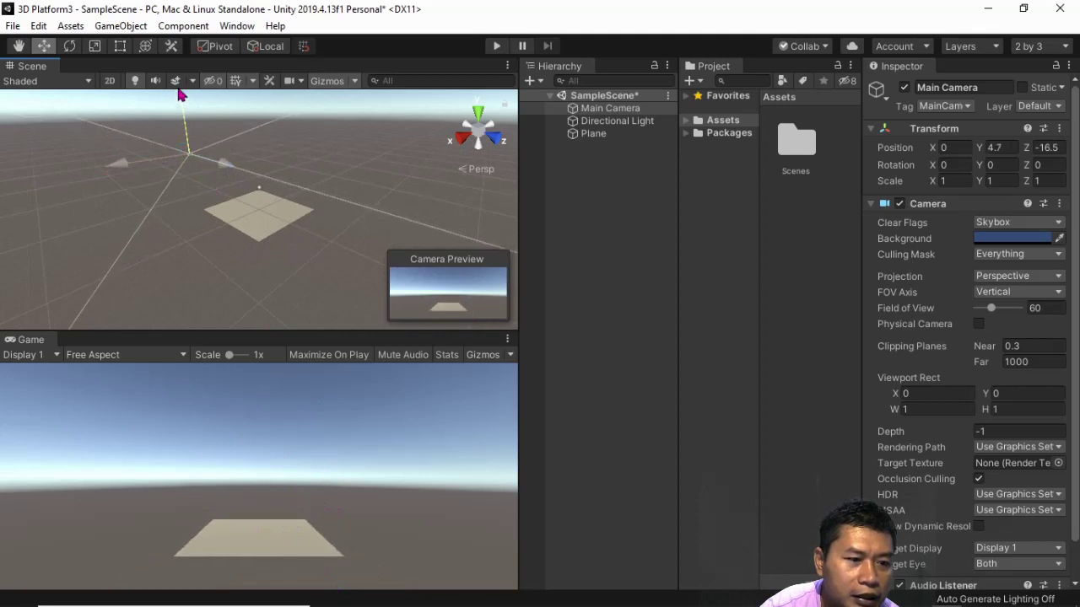
{"action": "left_click_drag", "start_coordinate": [280, 285], "coordinate": [367, 281], "text": "alt"}
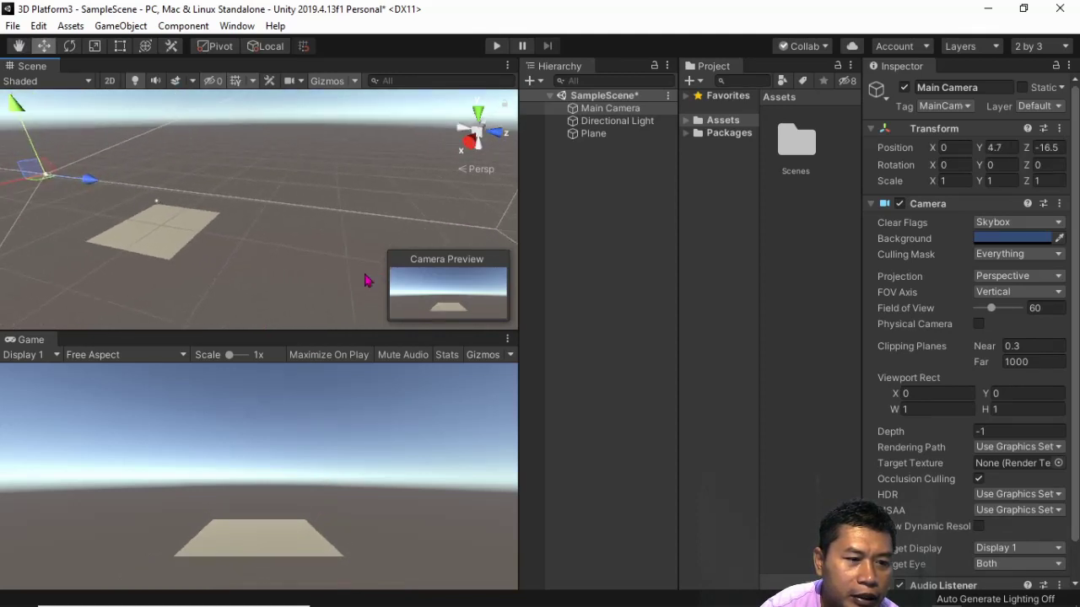
{"action": "left_click_drag", "start_coordinate": [124, 294], "coordinate": [211, 292], "text": "alt"}
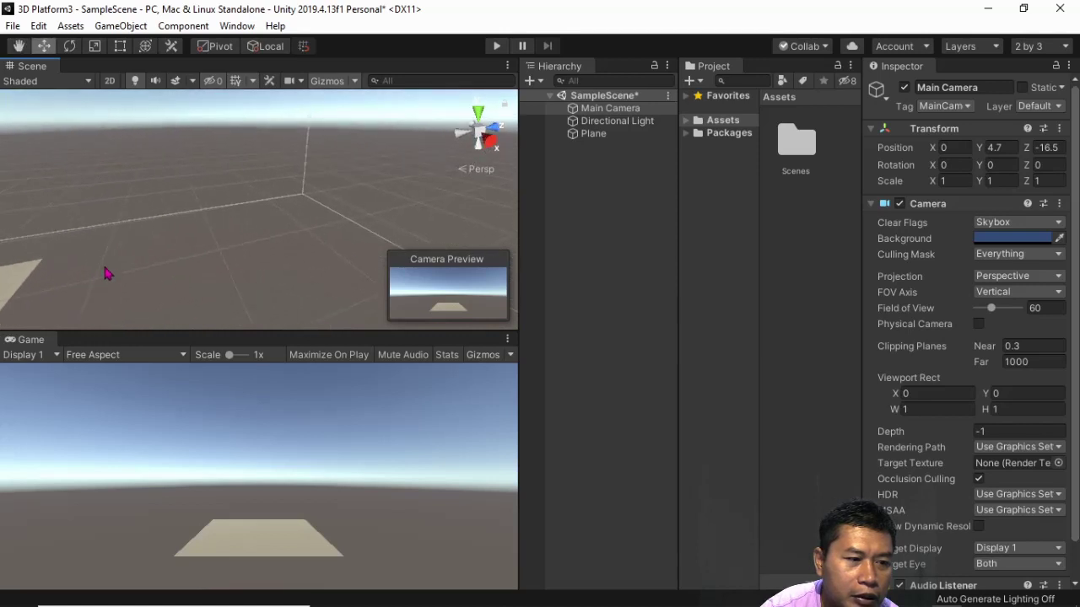
Pan, orbit and zoom the Scene view to frame the plane up close.
{"action": "key", "text": "q"}
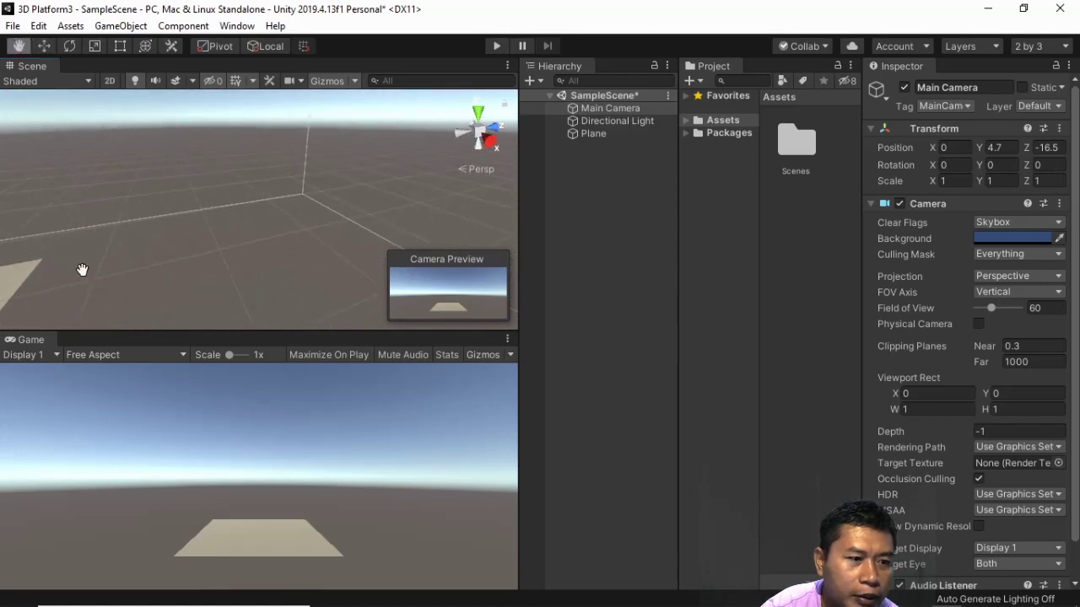
{"action": "mouse_move", "coordinate": [82, 269]}
{"action": "left_mouse_down"}
{"action": "mouse_move", "coordinate": [249, 274]}
{"action": "mouse_move", "coordinate": [236, 267]}
{"action": "left_mouse_up"}
{"action": "left_click_drag", "start_coordinate": [151, 266], "coordinate": [316, 301], "text": "alt"}
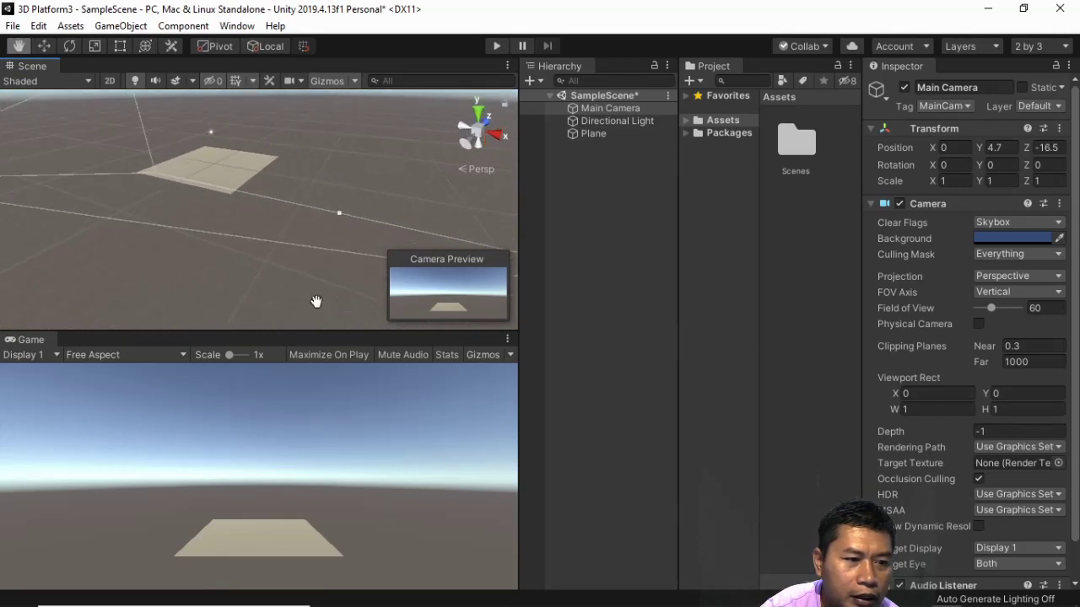
{"action": "mouse_move", "coordinate": [67, 258]}
{"action": "left_mouse_down", "text": "alt"}
{"action": "mouse_move", "coordinate": [236, 270]}
{"action": "mouse_move", "coordinate": [213, 261]}
{"action": "left_mouse_up", "text": "alt"}
{"action": "mouse_move", "coordinate": [73, 222]}
{"action": "left_mouse_down"}
{"action": "mouse_move", "coordinate": [178, 228]}
{"action": "mouse_move", "coordinate": [155, 227]}
{"action": "mouse_move", "coordinate": [169, 234]}
{"action": "left_mouse_up"}
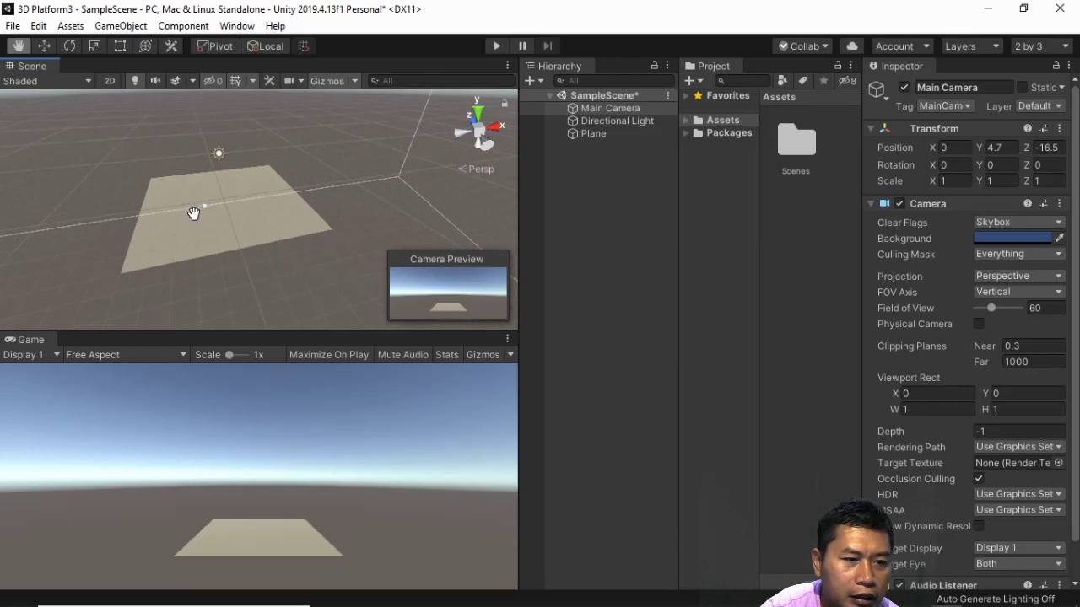
{"action": "scroll", "coordinate": [197, 213], "scroll_direction": "up", "scroll_amount": 2}
{"action": "left_click_drag", "start_coordinate": [155, 169], "coordinate": [228, 237]}
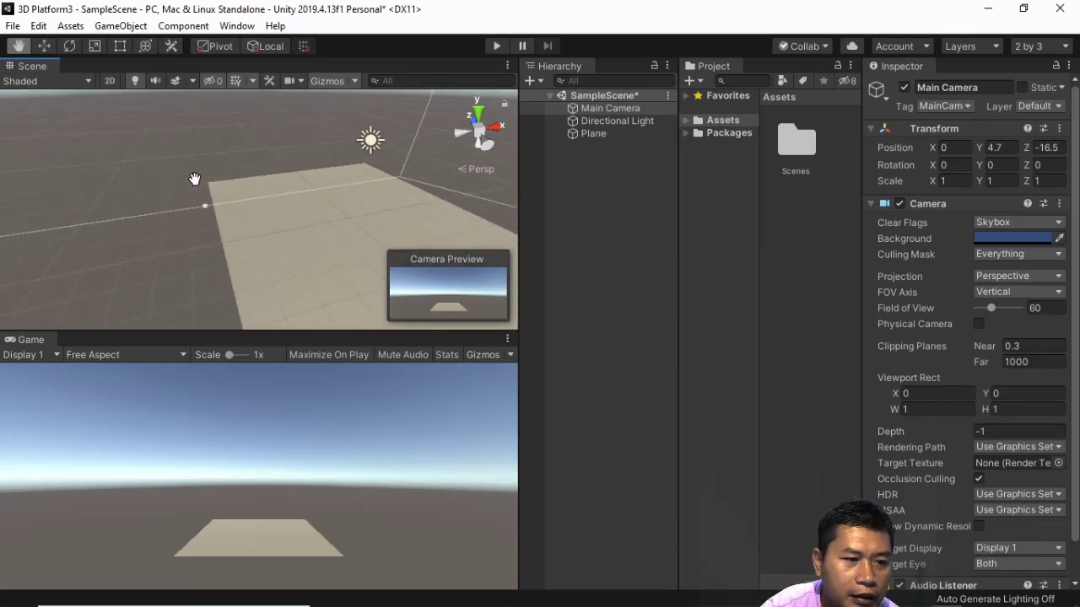
{"action": "scroll", "coordinate": [226, 238], "scroll_direction": "down", "scroll_amount": 2}
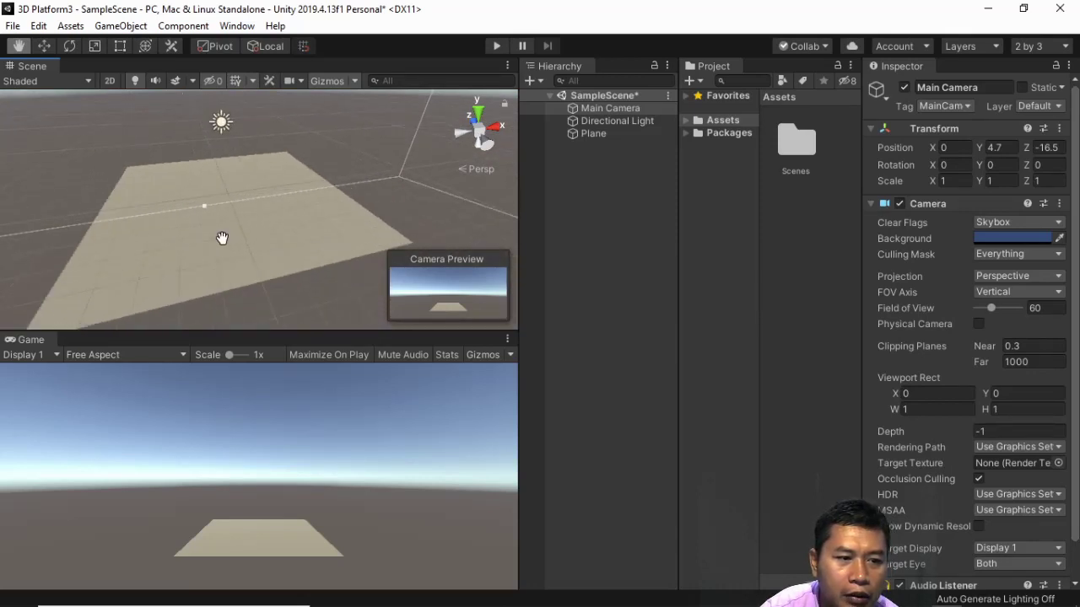
{"action": "scroll", "coordinate": [218, 238], "scroll_direction": "up", "scroll_amount": 1}
{"action": "scroll", "coordinate": [219, 238], "scroll_direction": "down", "scroll_amount": 1}
{"action": "scroll", "coordinate": [218, 238], "scroll_direction": "up", "scroll_amount": 1}
{"action": "scroll", "coordinate": [218, 238], "scroll_direction": "down", "scroll_amount": 1}
{"action": "scroll", "coordinate": [217, 238], "scroll_direction": "up", "scroll_amount": 1}
{"action": "scroll", "coordinate": [217, 238], "scroll_direction": "down", "scroll_amount": 1}
{"action": "scroll", "coordinate": [217, 238], "scroll_direction": "down", "scroll_amount": 1}
{"action": "scroll", "coordinate": [216, 238], "scroll_direction": "up", "scroll_amount": 1}
{"action": "scroll", "coordinate": [217, 238], "scroll_direction": "up", "scroll_amount": 1}
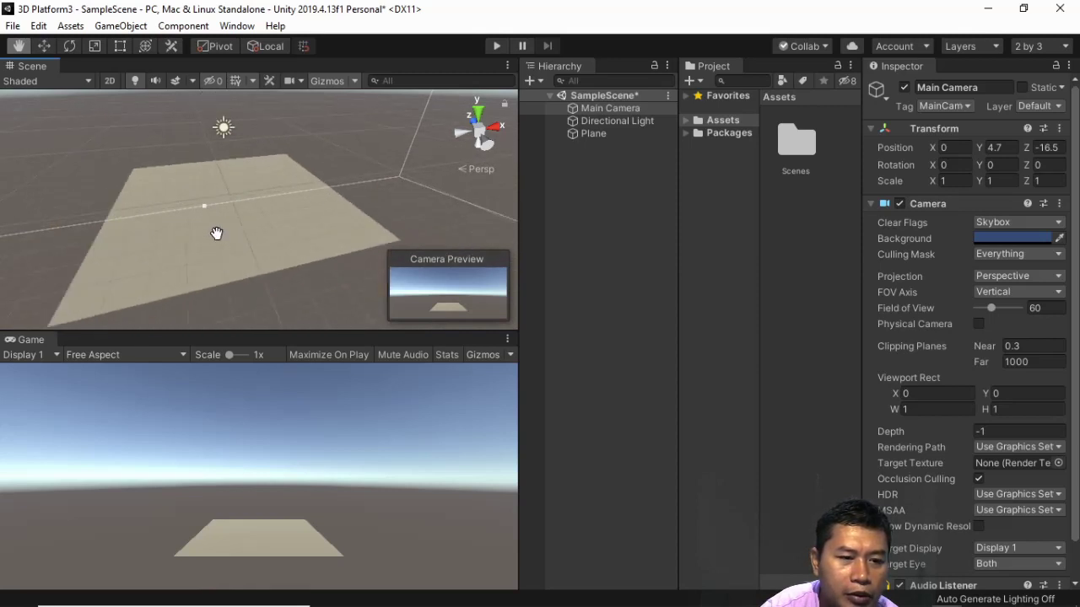
{"action": "left_click_drag", "start_coordinate": [270, 192], "coordinate": [268, 236], "text": "alt"}
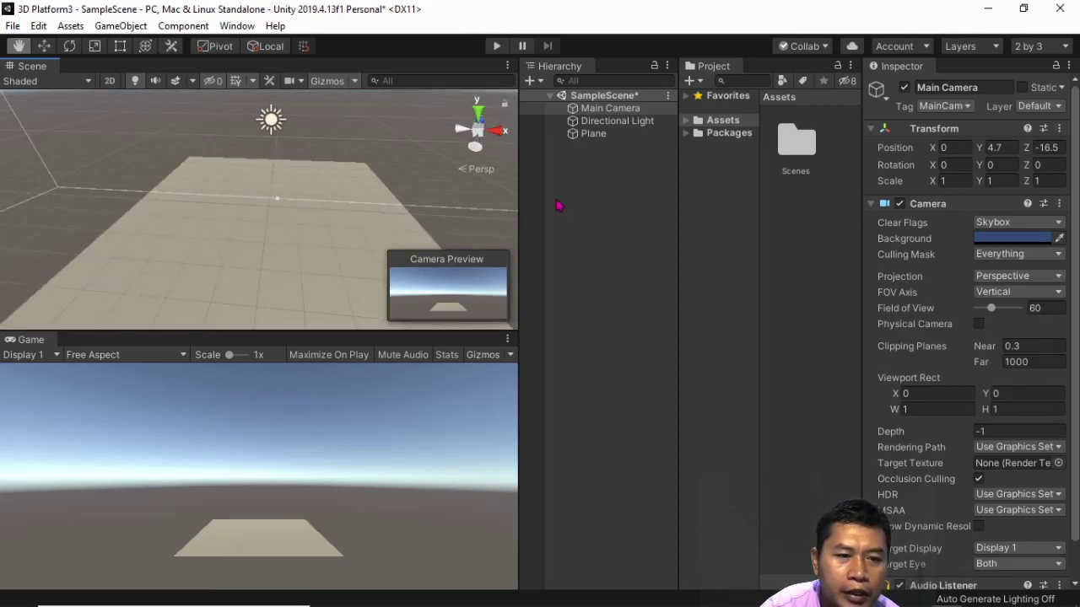
Rename the Plane to 'Ground', then open the GameObject menu.
{"action": "left_click", "coordinate": [596, 137]}
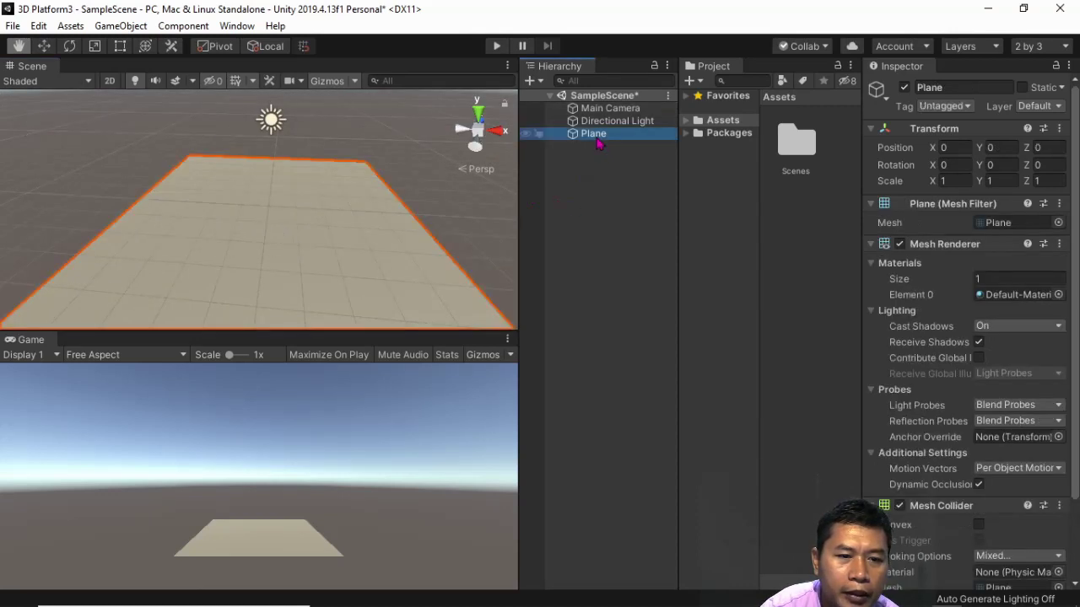
{"action": "right_click", "coordinate": [598, 144]}
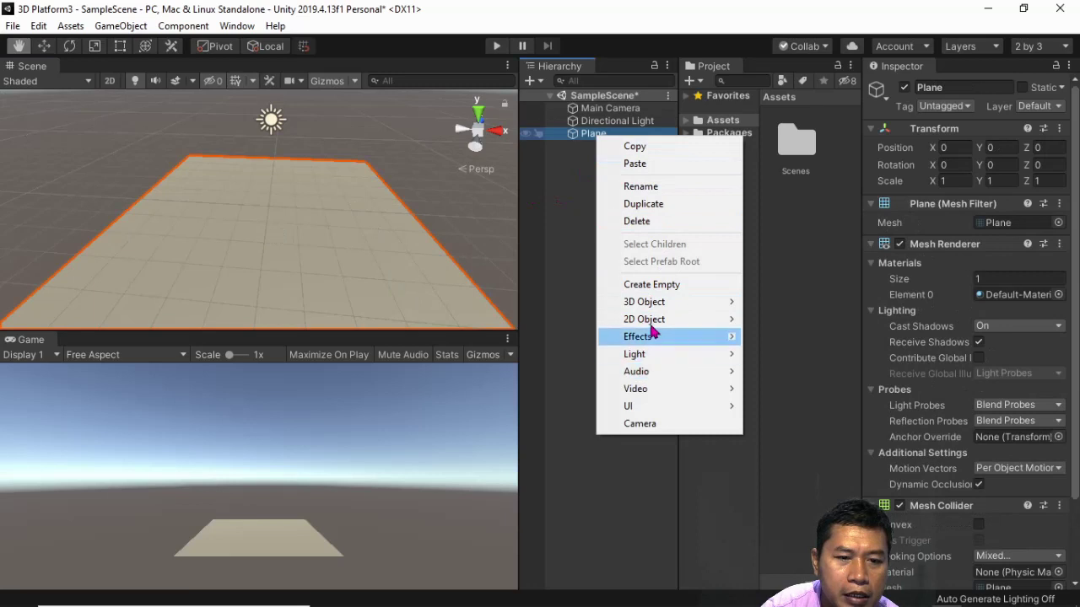
{"action": "left_click", "coordinate": [665, 189]}
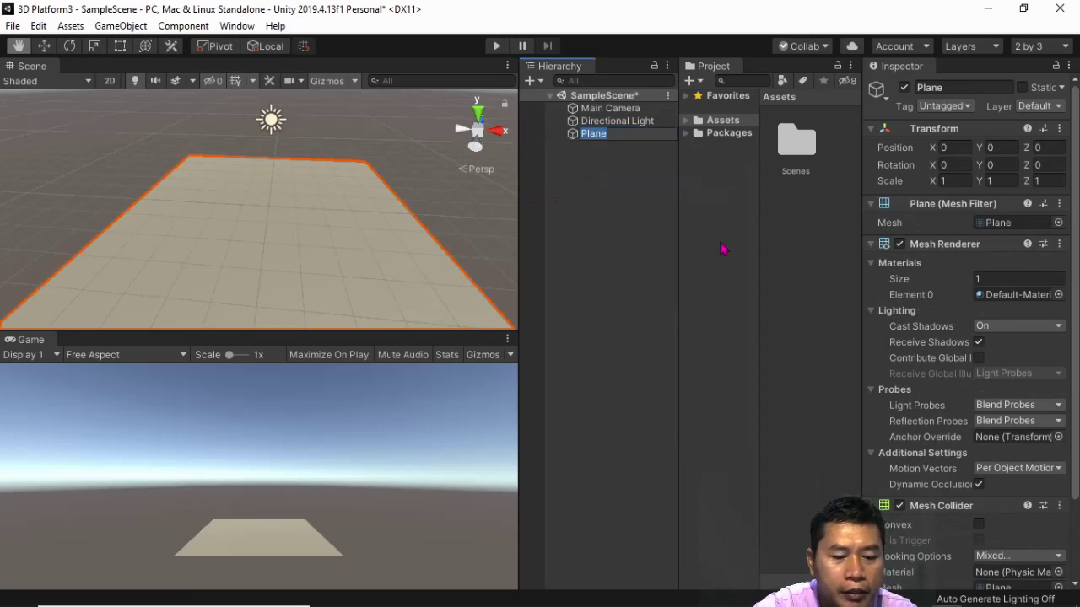
{"action": "type", "text": "Ground"}
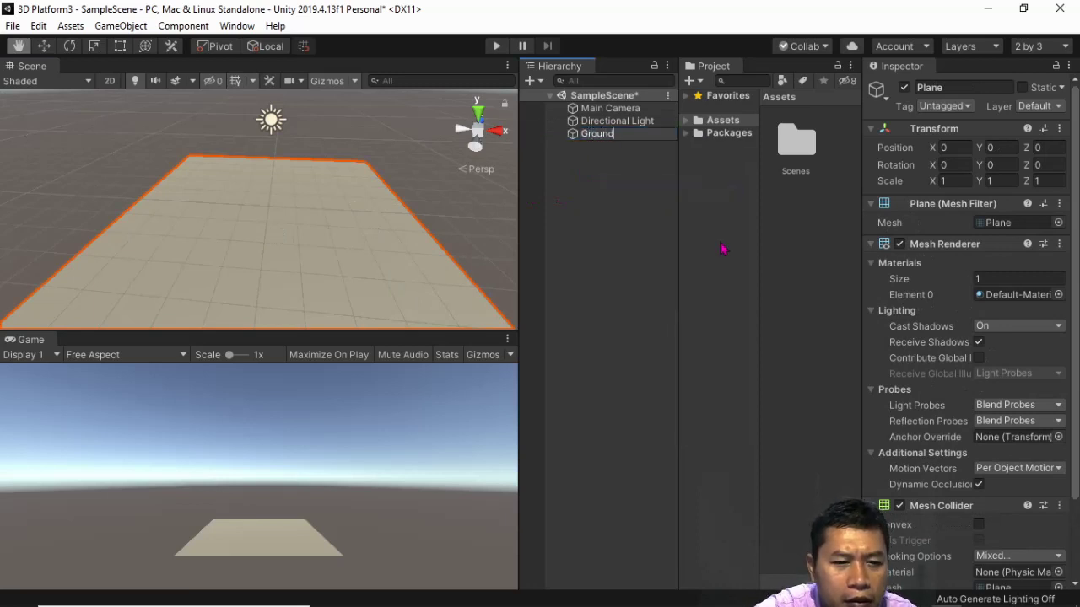
{"action": "left_click", "coordinate": [637, 215]}
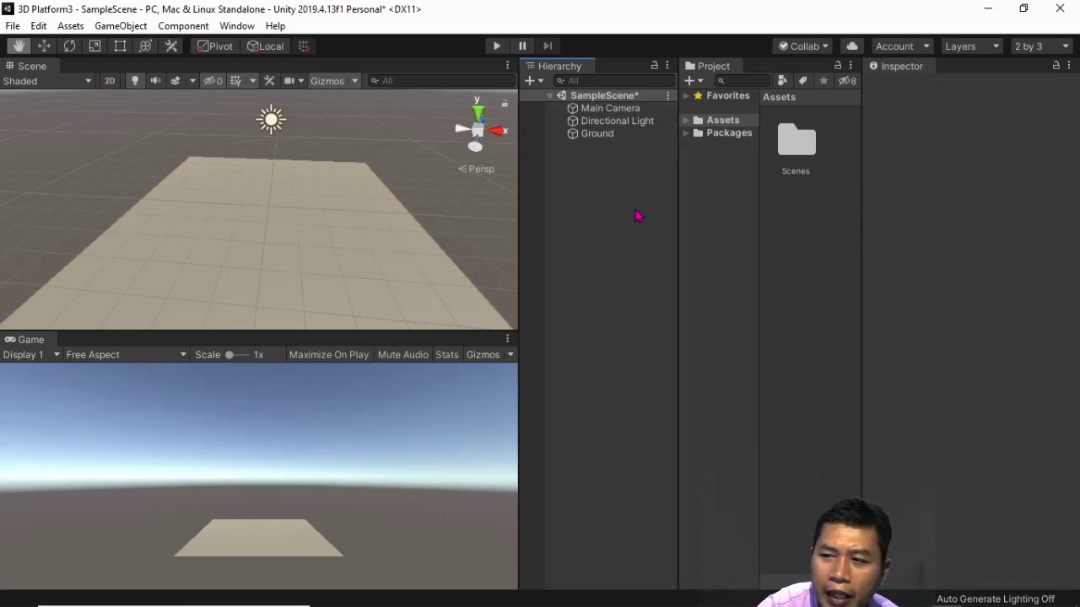
{"action": "left_click", "coordinate": [122, 27]}
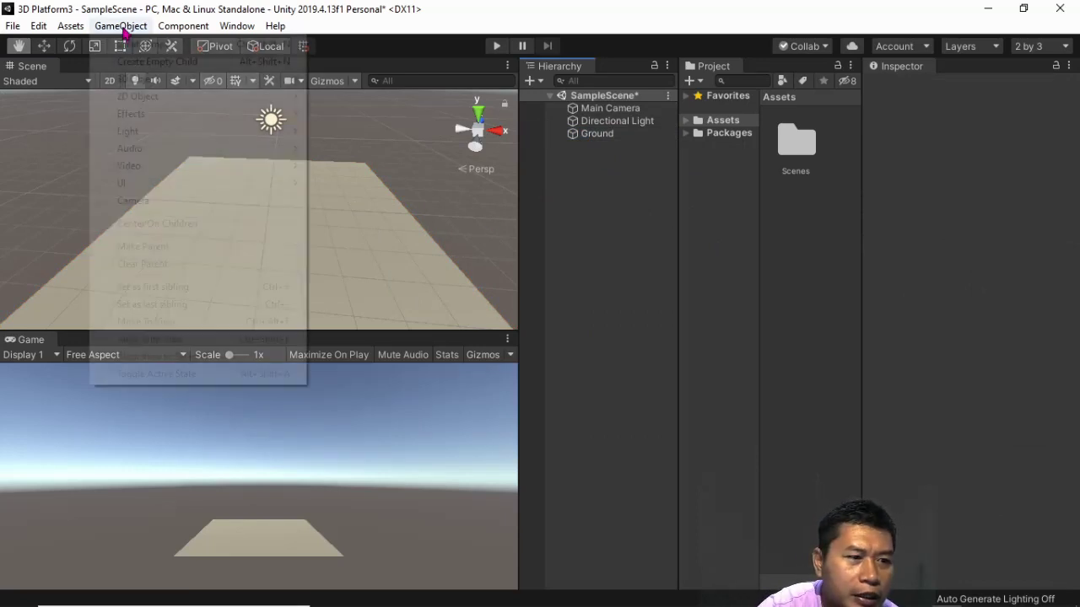
Create a Capsule via GameObject > 3D Object > Capsule.
{"action": "mouse_move", "coordinate": [175, 85]}
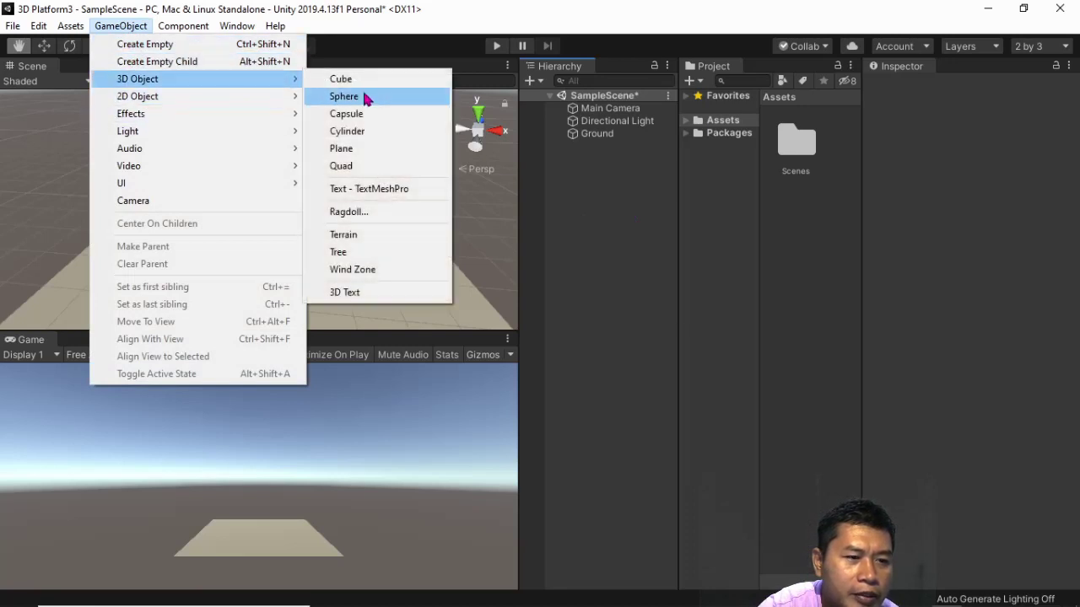
{"action": "left_click", "coordinate": [374, 113]}
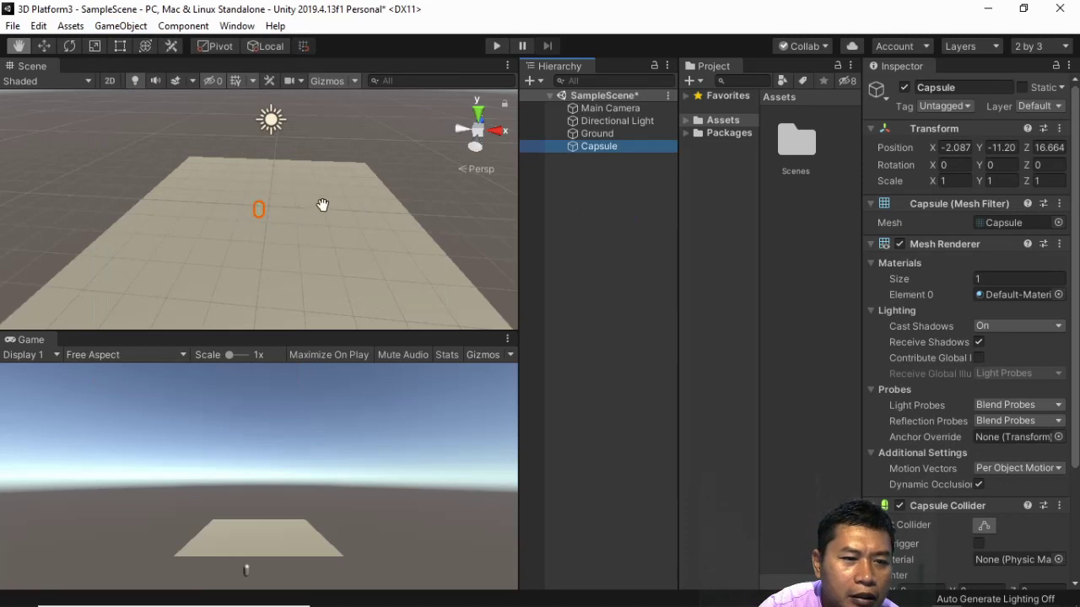
{"action": "scroll", "coordinate": [201, 197], "scroll_direction": "up", "scroll_amount": 2}
{"action": "scroll", "coordinate": [201, 197], "scroll_direction": "up", "scroll_amount": 2}
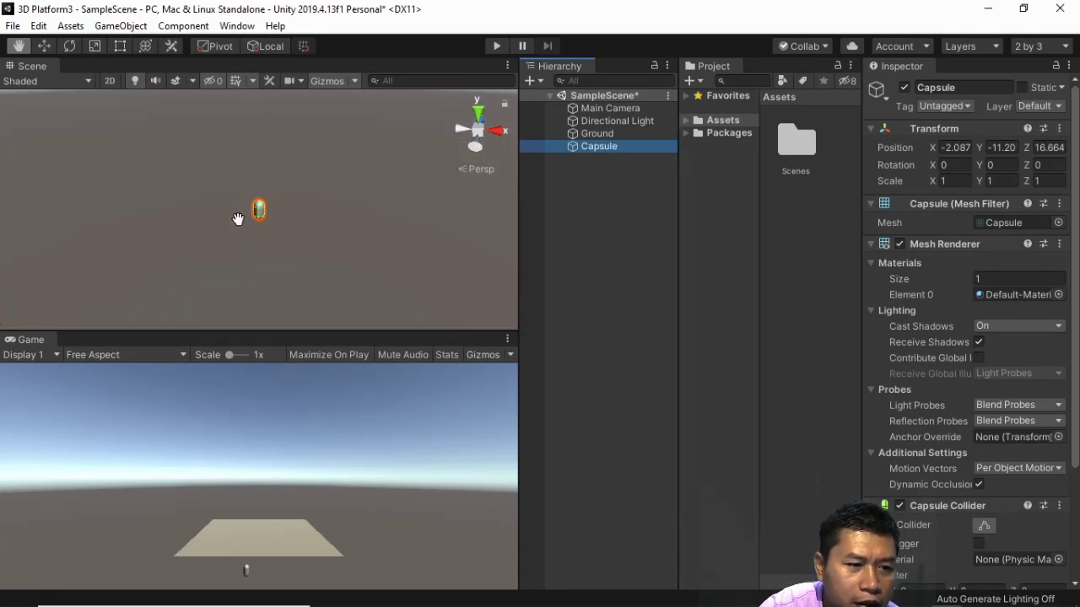
{"action": "scroll", "coordinate": [238, 218], "scroll_direction": "down", "scroll_amount": 1}
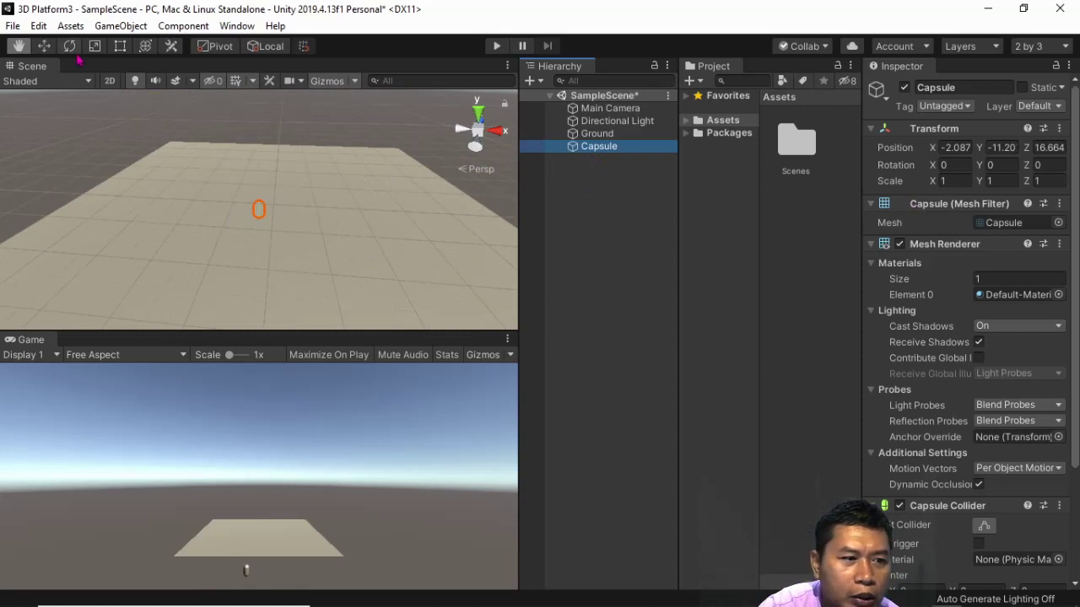
Move the capsule onto the ground with the Move tool's X, Y and Z handles.
{"action": "left_click", "coordinate": [46, 48]}
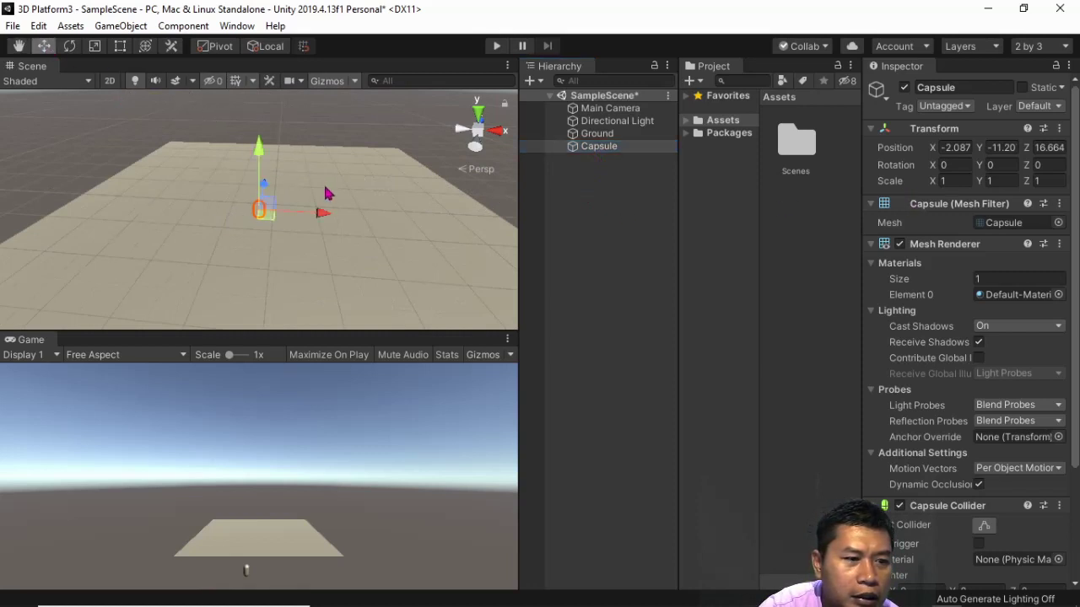
{"action": "left_click_drag", "start_coordinate": [261, 158], "coordinate": [264, 101]}
{"action": "scroll", "coordinate": [194, 174], "scroll_direction": "up", "scroll_amount": 1}
{"action": "scroll", "coordinate": [194, 175], "scroll_direction": "up", "scroll_amount": 1}
{"action": "scroll", "coordinate": [193, 174], "scroll_direction": "up", "scroll_amount": 1}
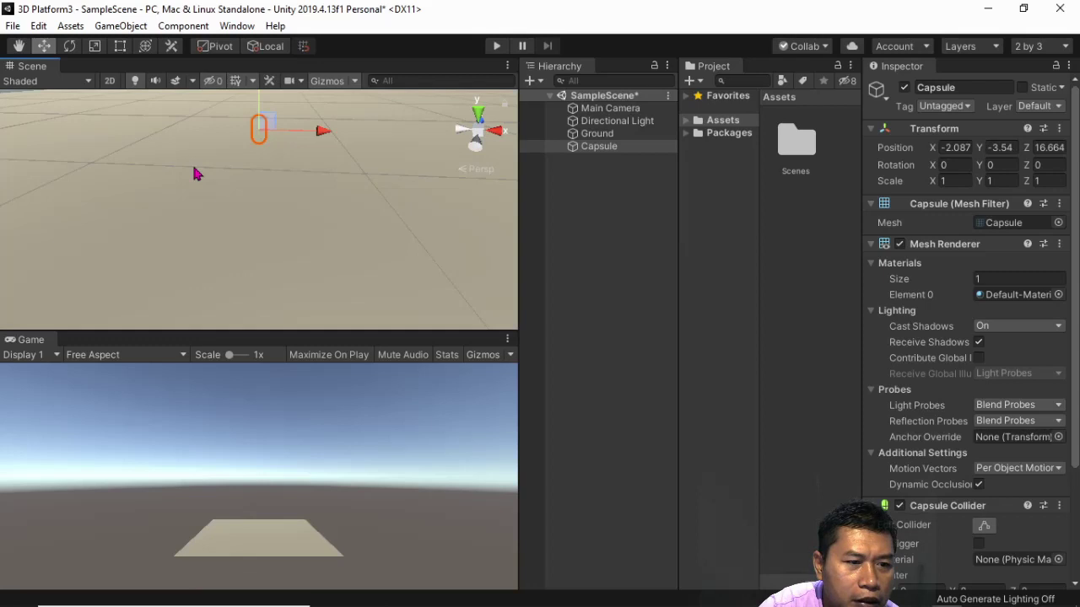
{"action": "scroll", "coordinate": [193, 174], "scroll_direction": "up", "scroll_amount": 1}
{"action": "scroll", "coordinate": [262, 114], "scroll_direction": "down", "scroll_amount": 1}
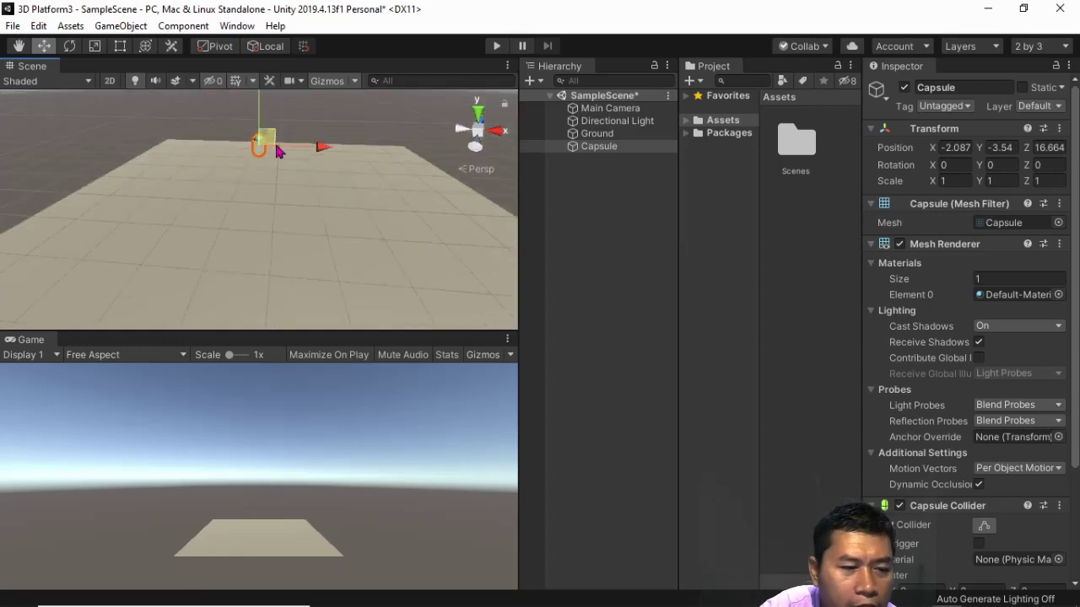
{"action": "left_click_drag", "start_coordinate": [270, 139], "coordinate": [252, 175]}
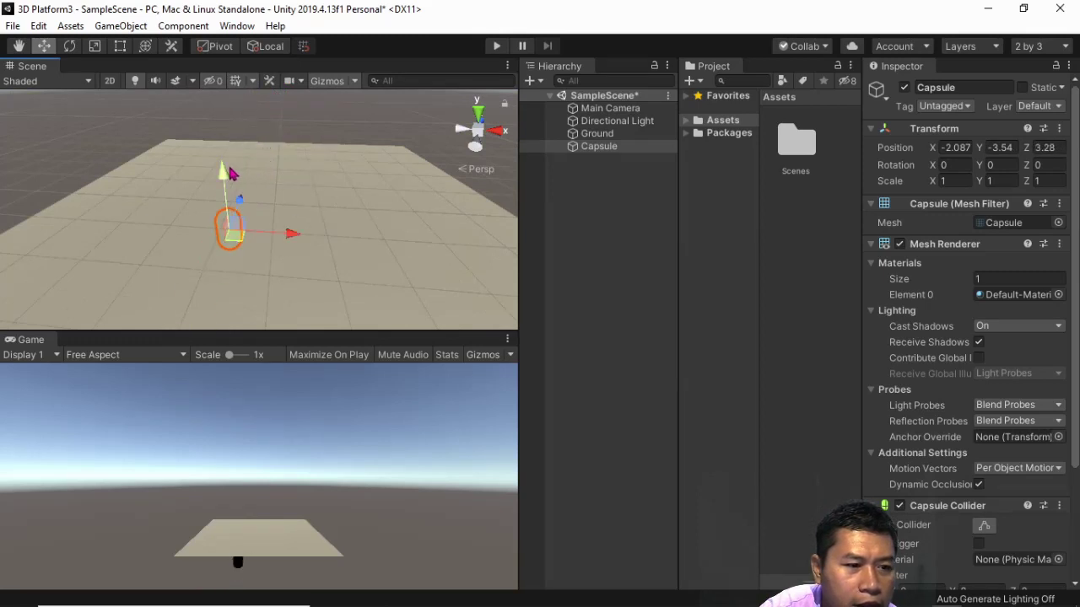
{"action": "left_click_drag", "start_coordinate": [224, 173], "coordinate": [216, 101]}
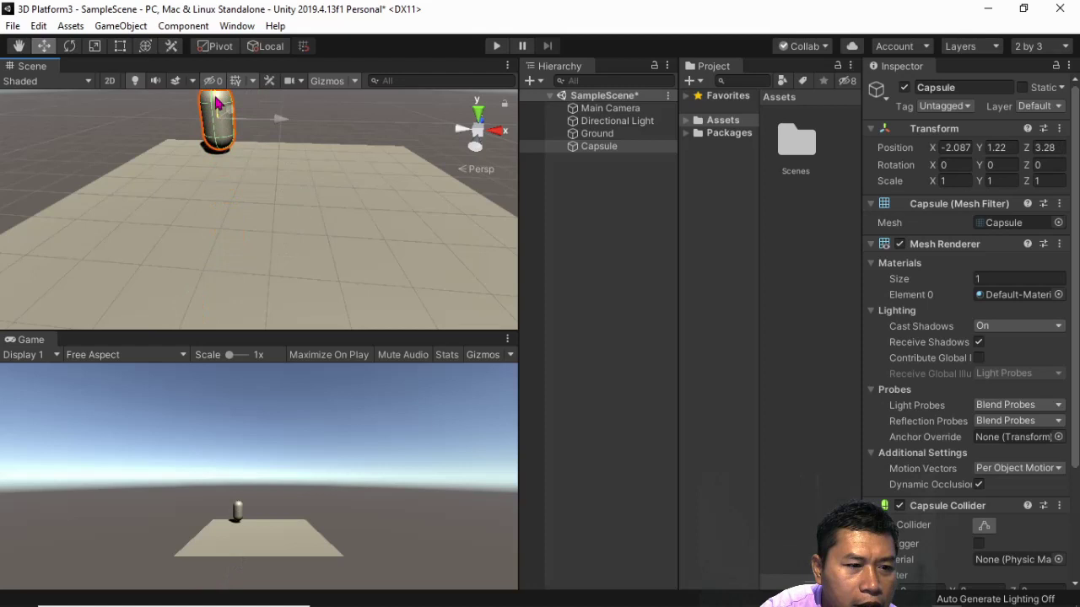
{"action": "left_click_drag", "start_coordinate": [299, 137], "coordinate": [355, 133]}
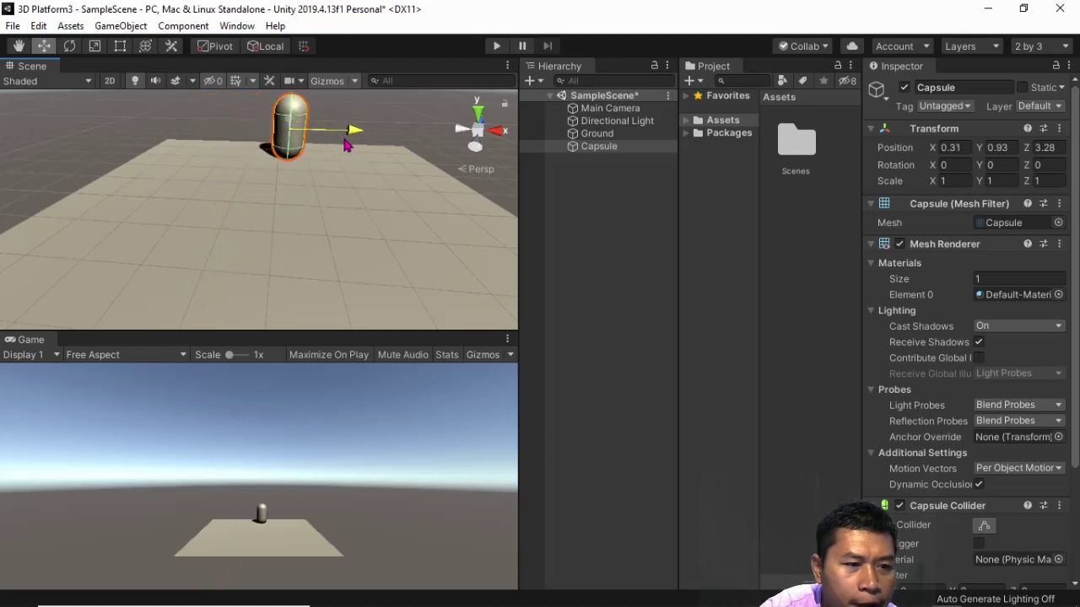
{"action": "left_click_drag", "start_coordinate": [285, 124], "coordinate": [291, 164]}
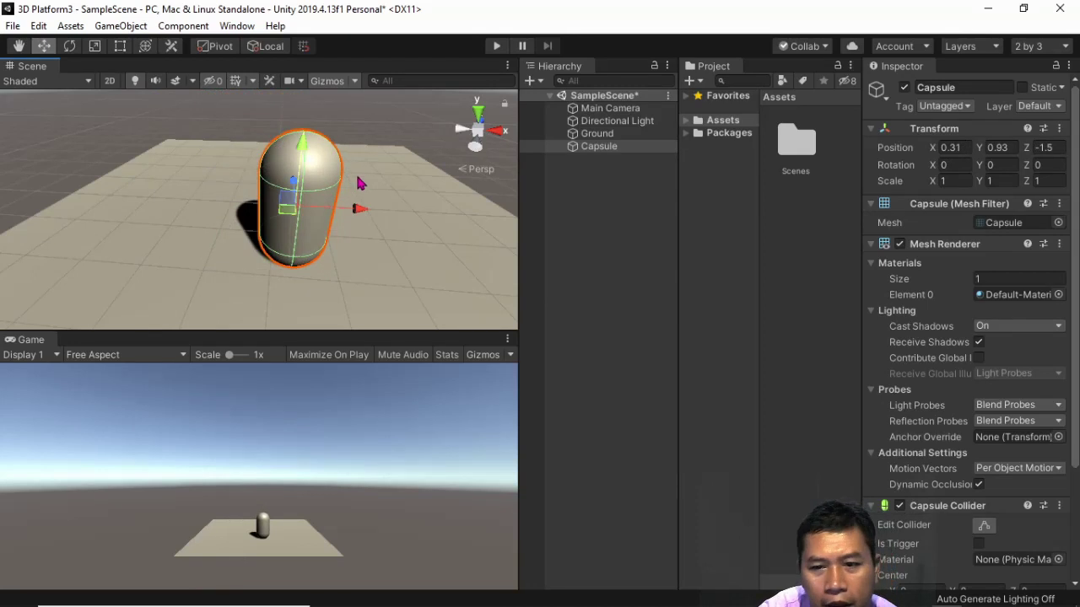
Set the capsule's Position Y to 1 in the Inspector.
{"action": "left_click", "coordinate": [1012, 147]}
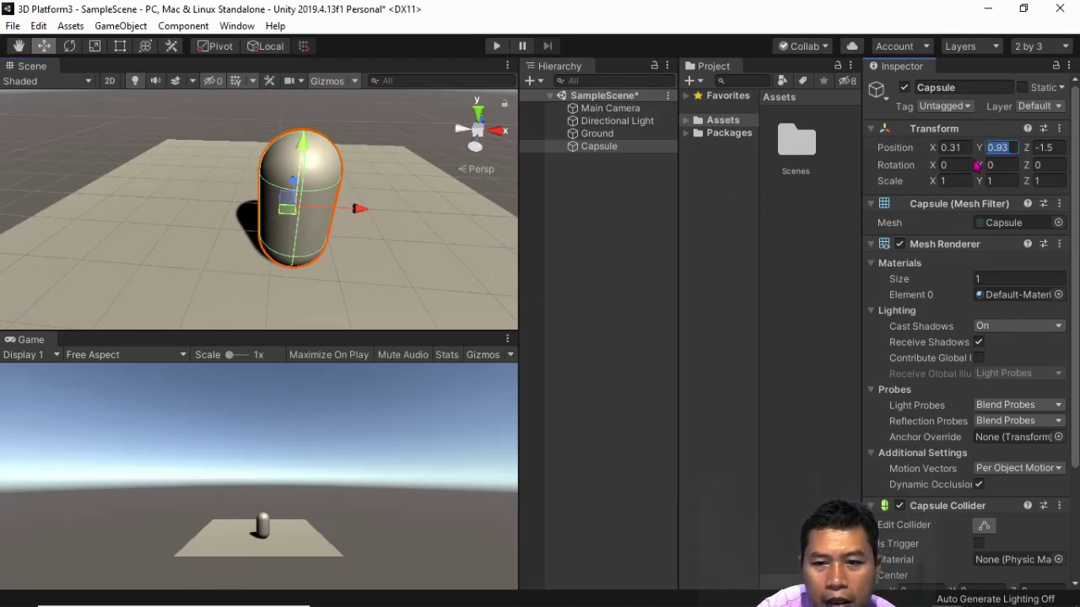
{"action": "type", "text": "1"}
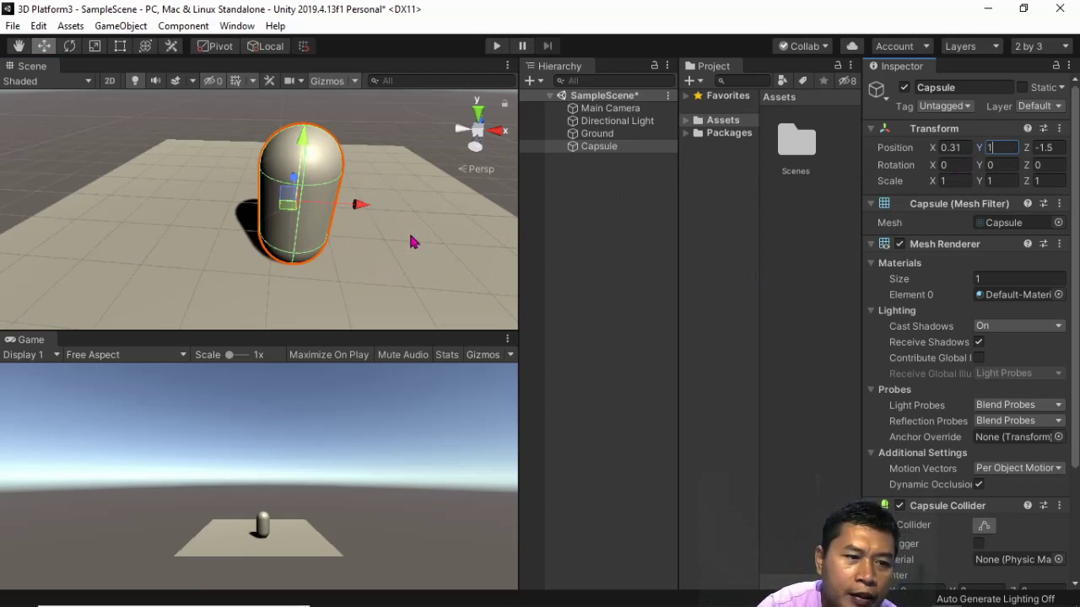
{"action": "right_click", "coordinate": [608, 148]}
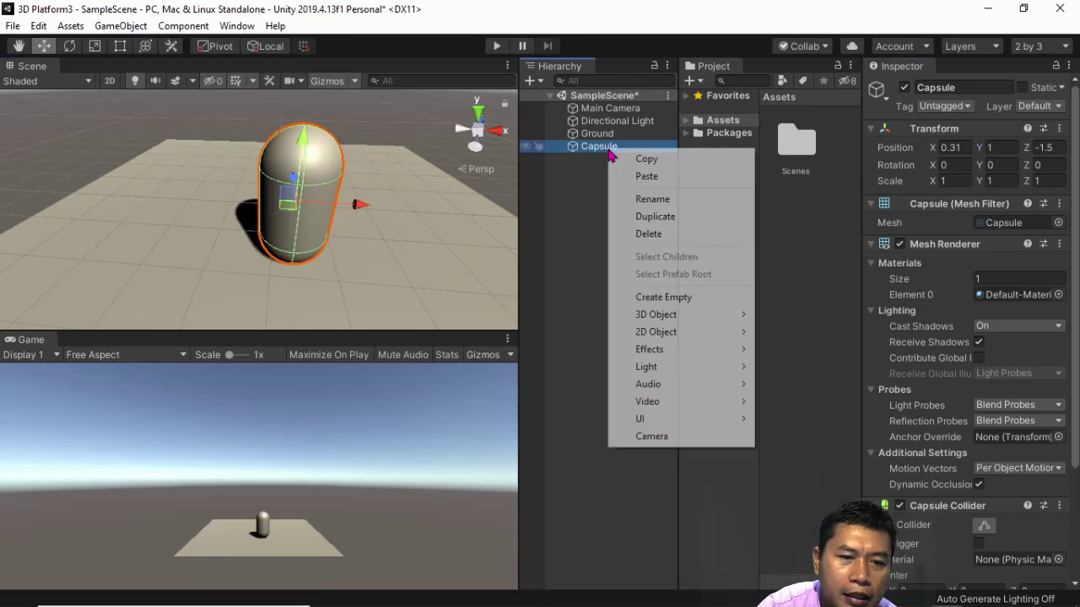
Rename the Capsule object to 'Player' in the Hierarchy.
{"action": "left_click", "coordinate": [679, 201]}
{"action": "type", "text": "Player"}
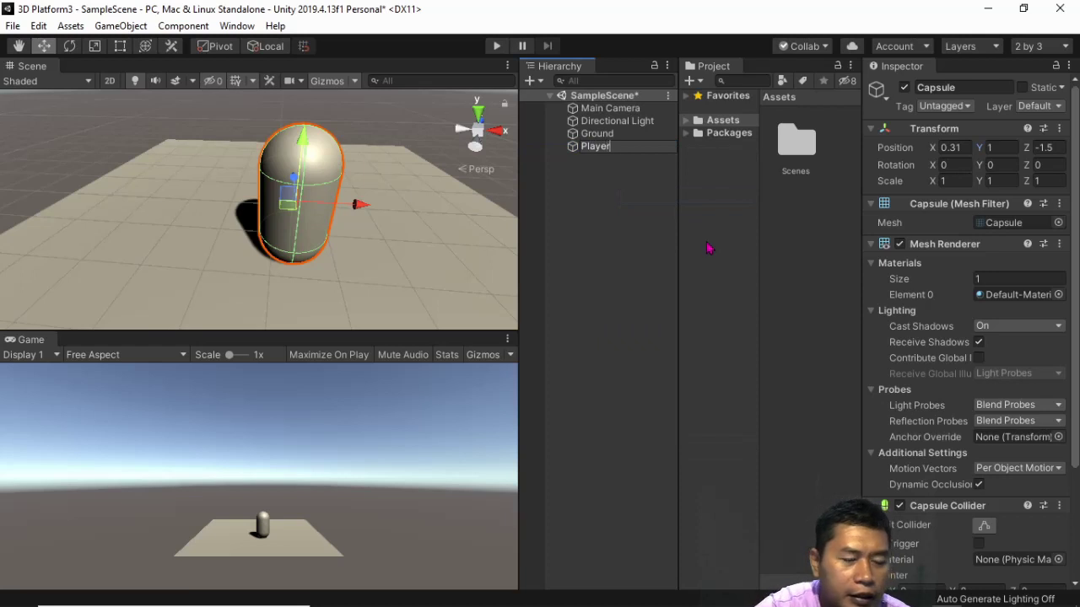
{"action": "left_click", "coordinate": [621, 203]}
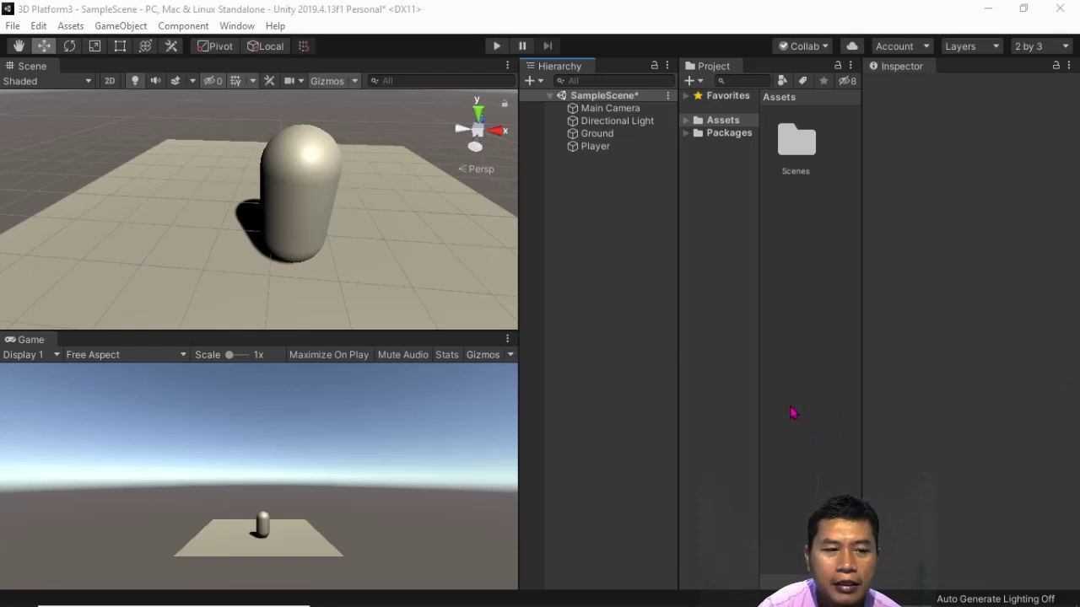
{"action": "scroll", "coordinate": [385, 287], "scroll_direction": "down", "scroll_amount": 3}
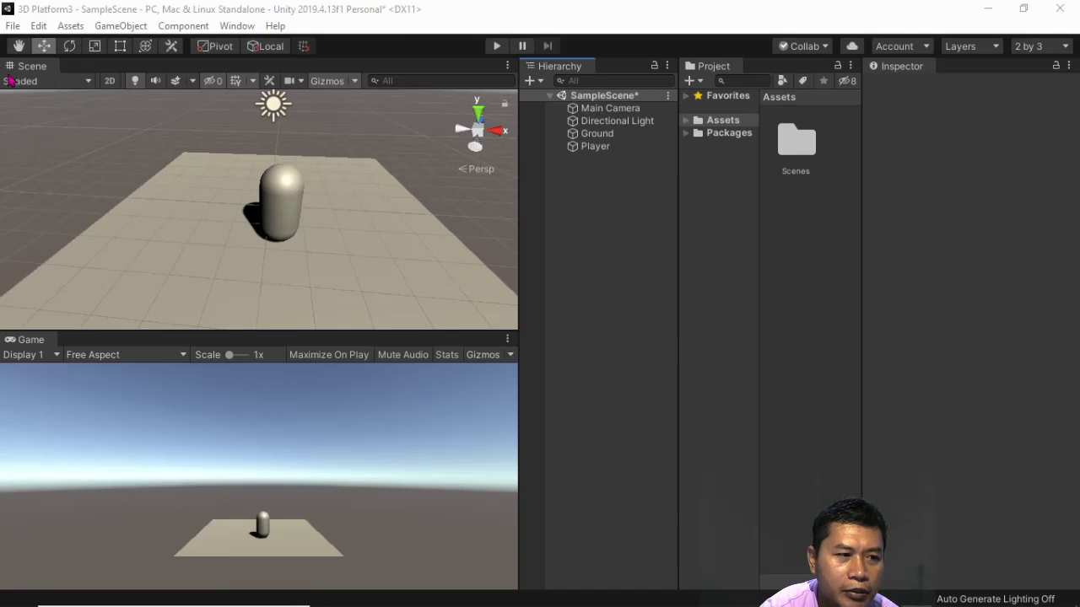
{"action": "left_click", "coordinate": [19, 46]}
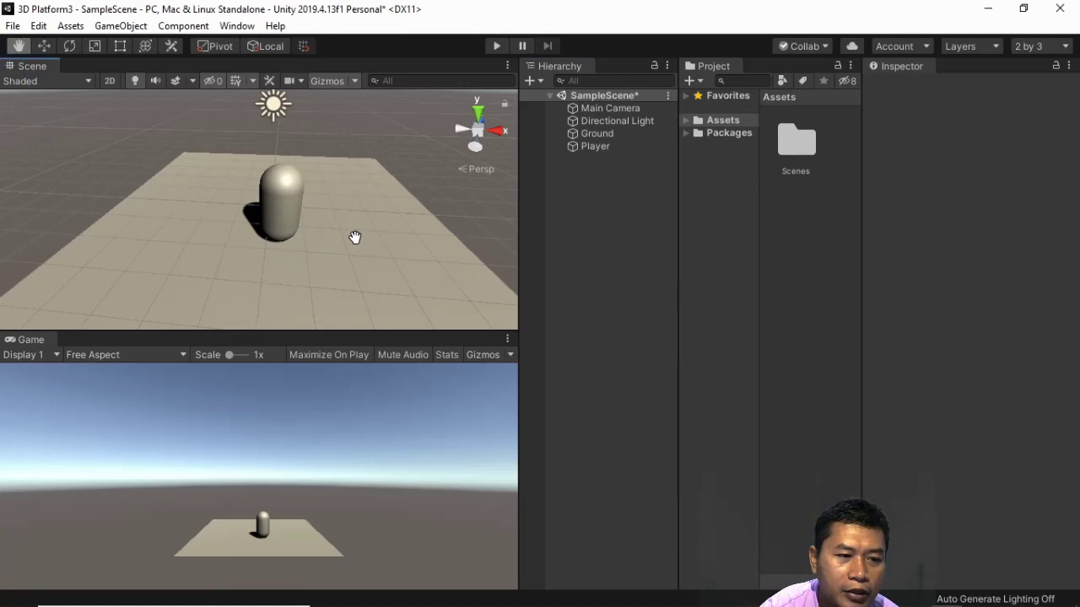
{"action": "mouse_move", "coordinate": [354, 237]}
{"action": "left_mouse_down"}
{"action": "mouse_move", "coordinate": [378, 223]}
{"action": "mouse_move", "coordinate": [348, 240]}
{"action": "mouse_move", "coordinate": [359, 240]}
{"action": "left_mouse_up"}
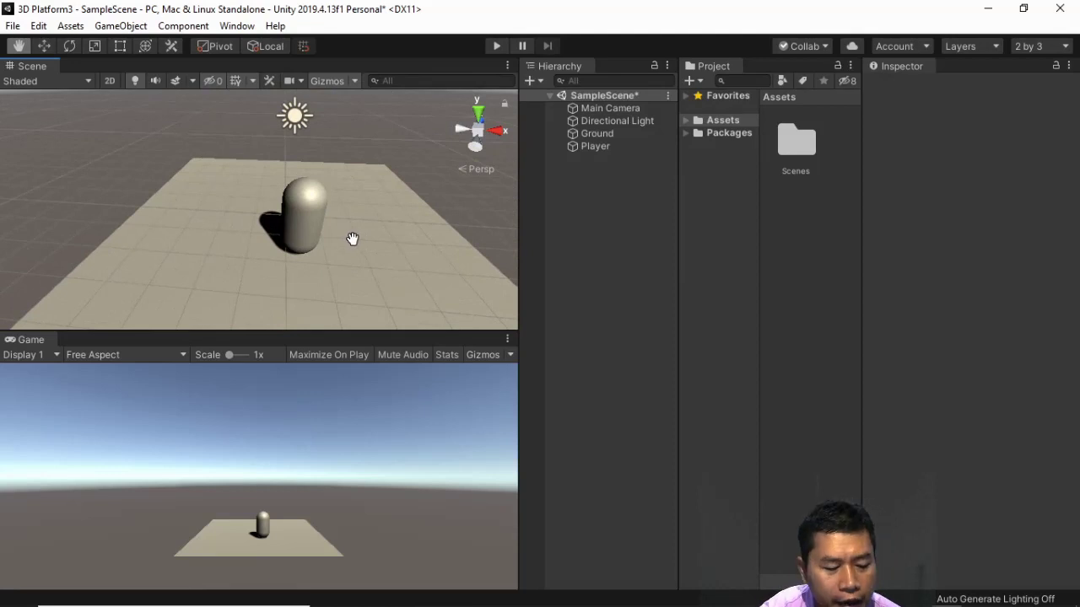
{"action": "key", "text": "alt"}
{"action": "mouse_move", "coordinate": [405, 250]}
{"action": "left_mouse_down", "text": "alt"}
{"action": "mouse_move", "coordinate": [398, 191]}
{"action": "mouse_move", "coordinate": [393, 268]}
{"action": "mouse_move", "coordinate": [394, 240]}
{"action": "left_mouse_up", "text": "alt"}
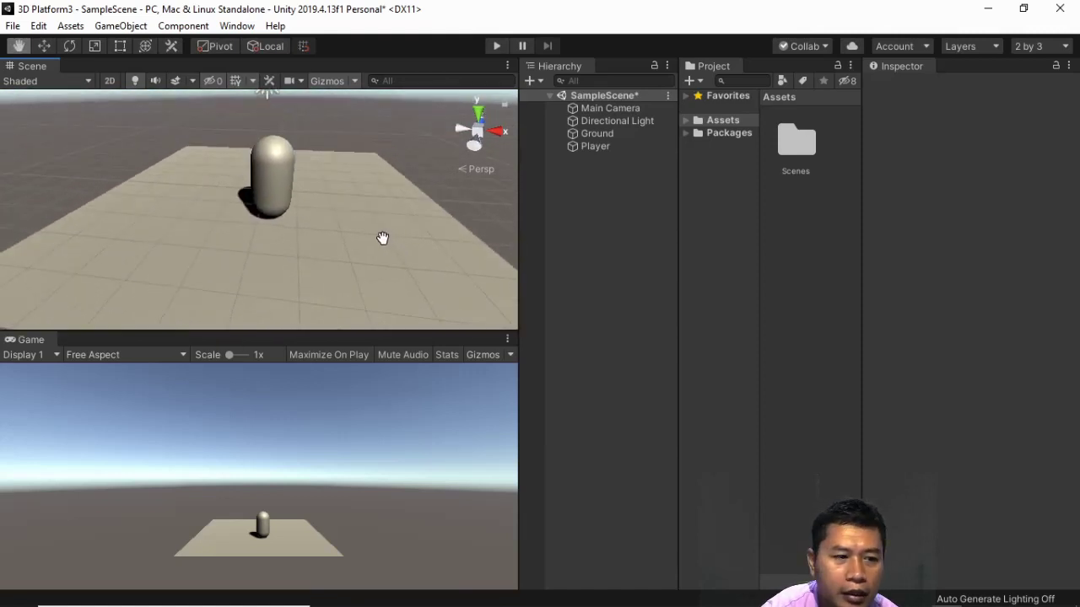
{"action": "left_click_drag", "start_coordinate": [394, 241], "coordinate": [379, 240], "text": "alt"}
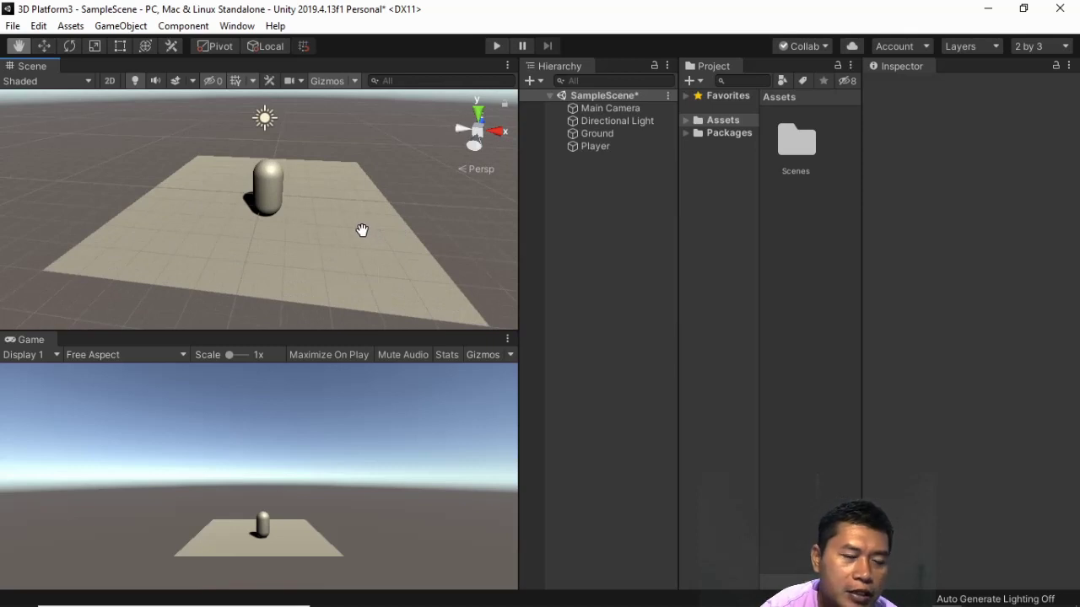
{"action": "mouse_move", "coordinate": [352, 242]}
{"action": "left_mouse_down", "text": "alt"}
{"action": "mouse_move", "coordinate": [388, 242]}
{"action": "mouse_move", "coordinate": [344, 241]}
{"action": "left_mouse_up", "text": "alt"}
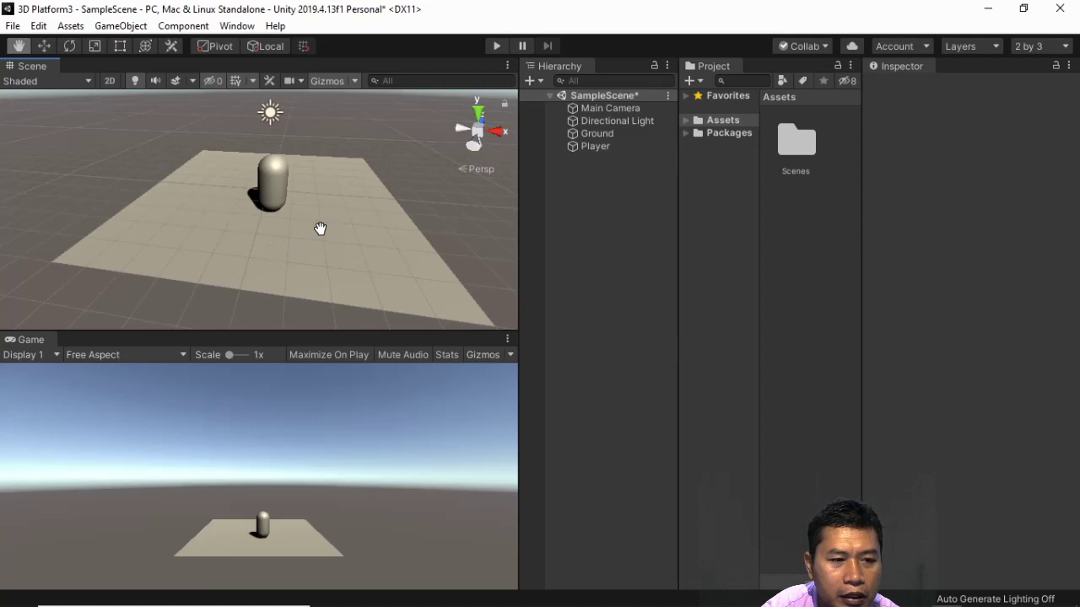
{"action": "left_click_drag", "start_coordinate": [321, 228], "coordinate": [462, 210], "text": "alt"}
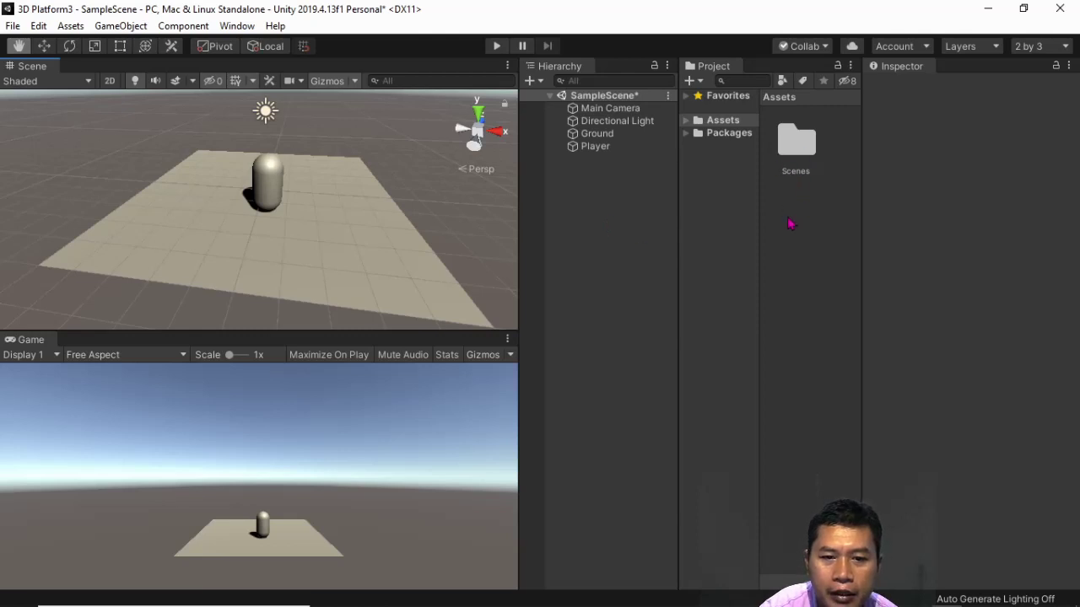
Create a folder named 'Material' in Assets and open it.
{"action": "left_click", "coordinate": [795, 160]}
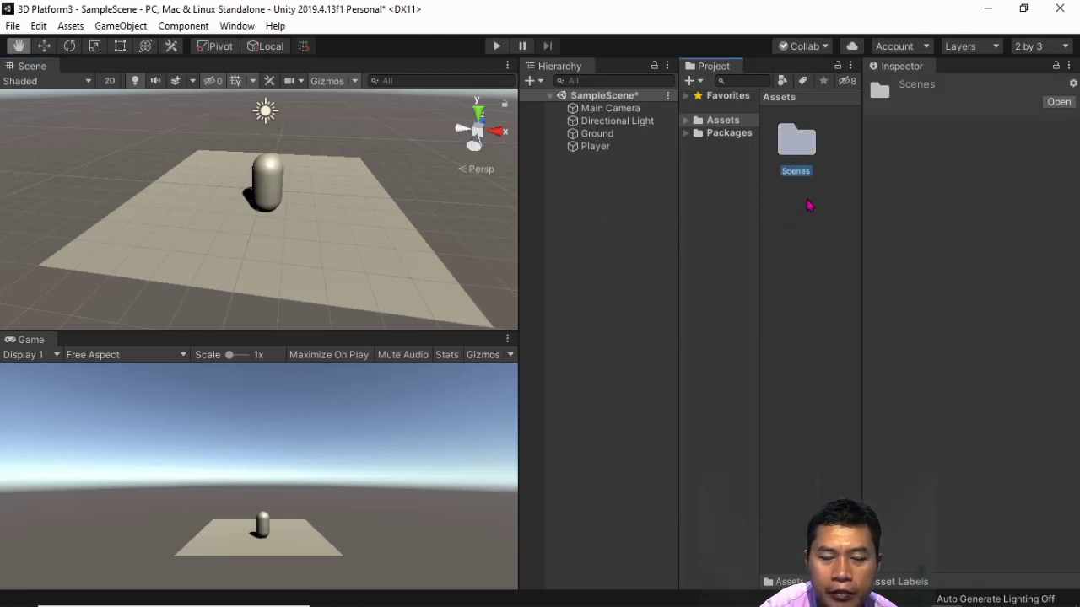
{"action": "left_click", "coordinate": [808, 205]}
{"action": "right_click", "coordinate": [789, 205]}
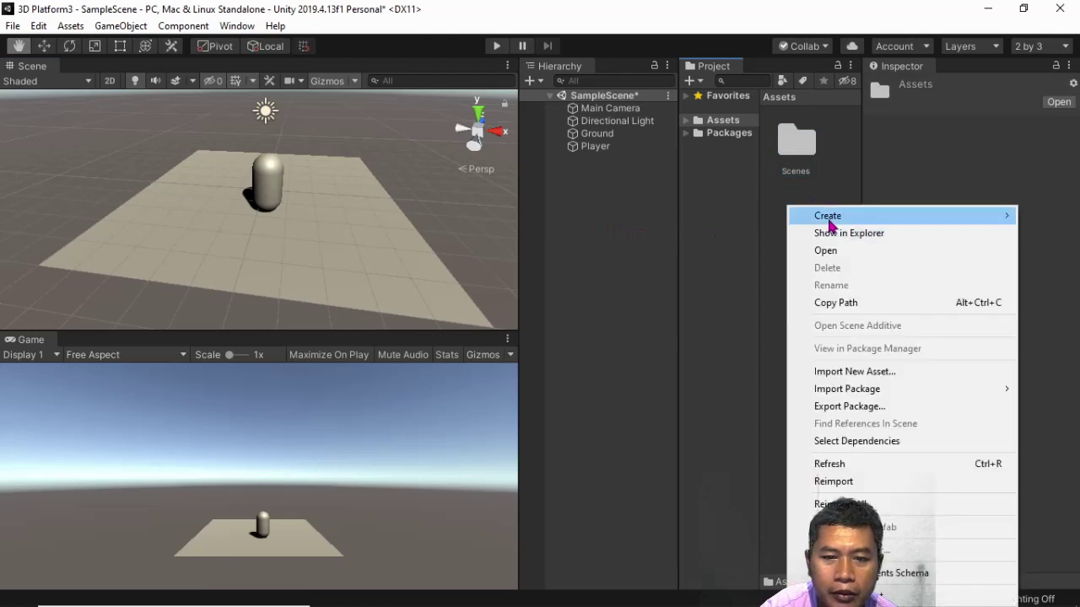
{"action": "mouse_move", "coordinate": [828, 220]}
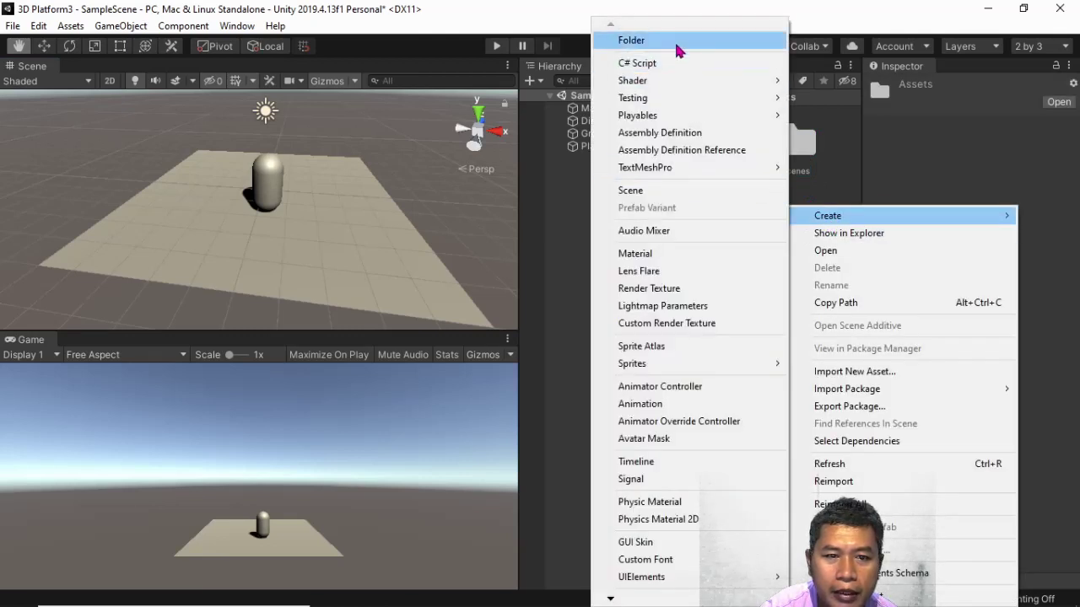
{"action": "left_click", "coordinate": [679, 42]}
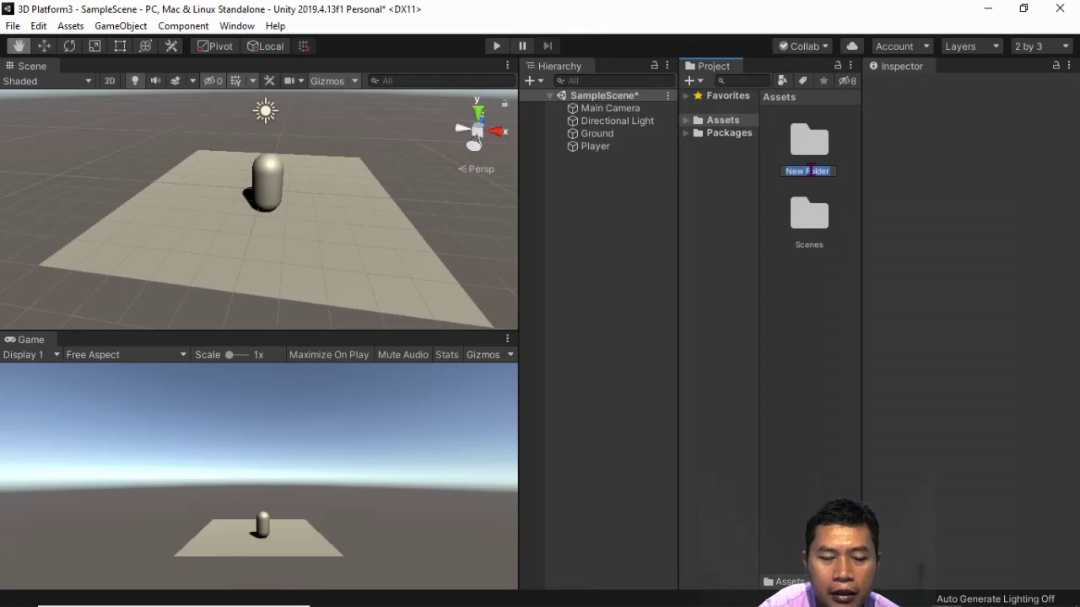
{"action": "type", "text": "Material"}
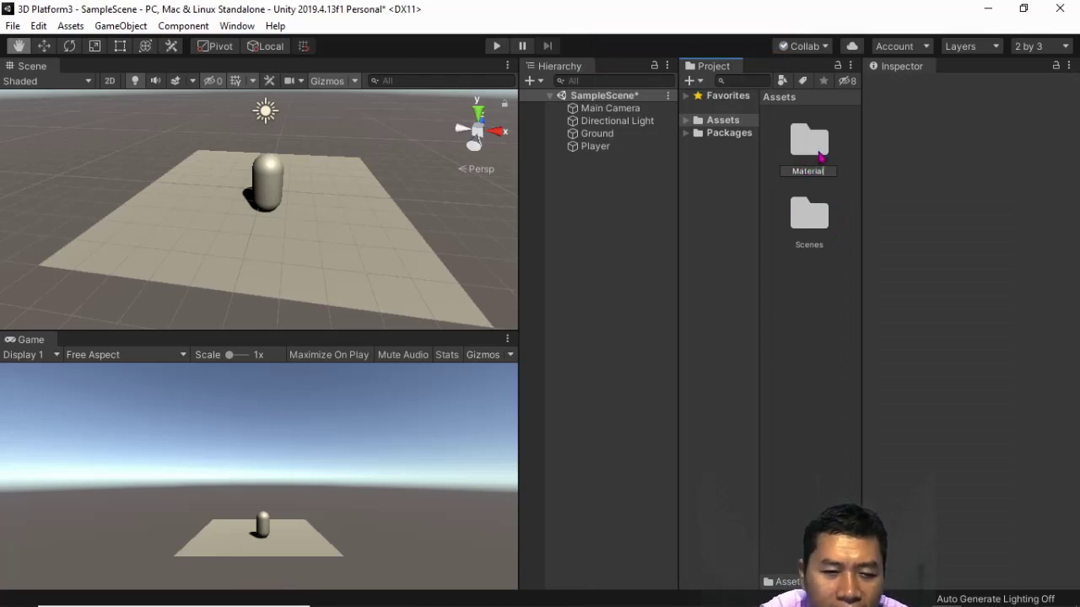
{"action": "left_click", "coordinate": [821, 153]}
{"action": "double_click", "coordinate": [817, 149]}
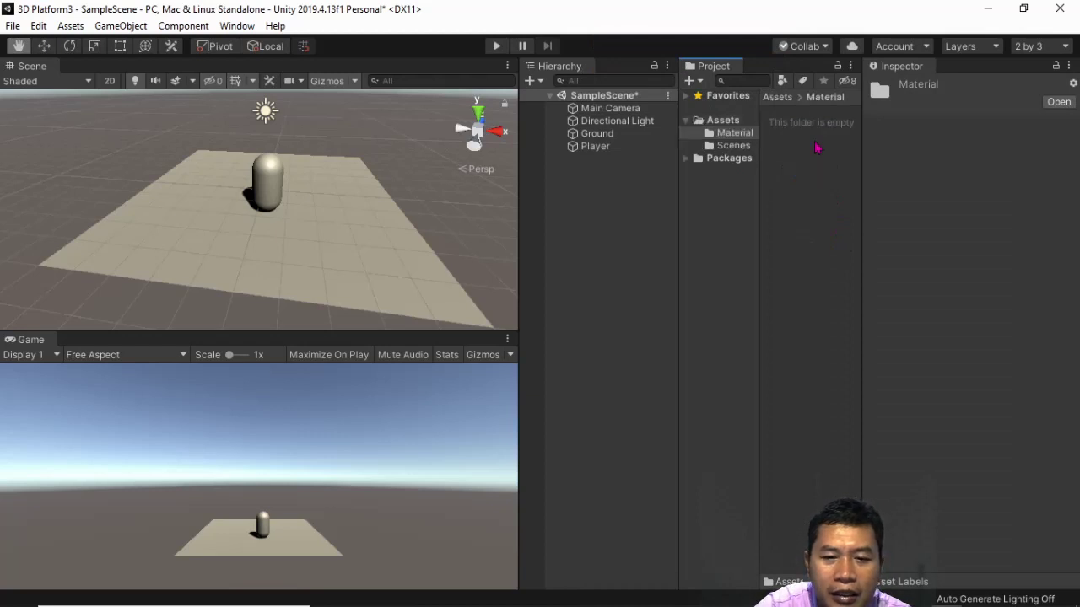
Create a new material named 'Ground' in the Material folder.
{"action": "right_click", "coordinate": [803, 214]}
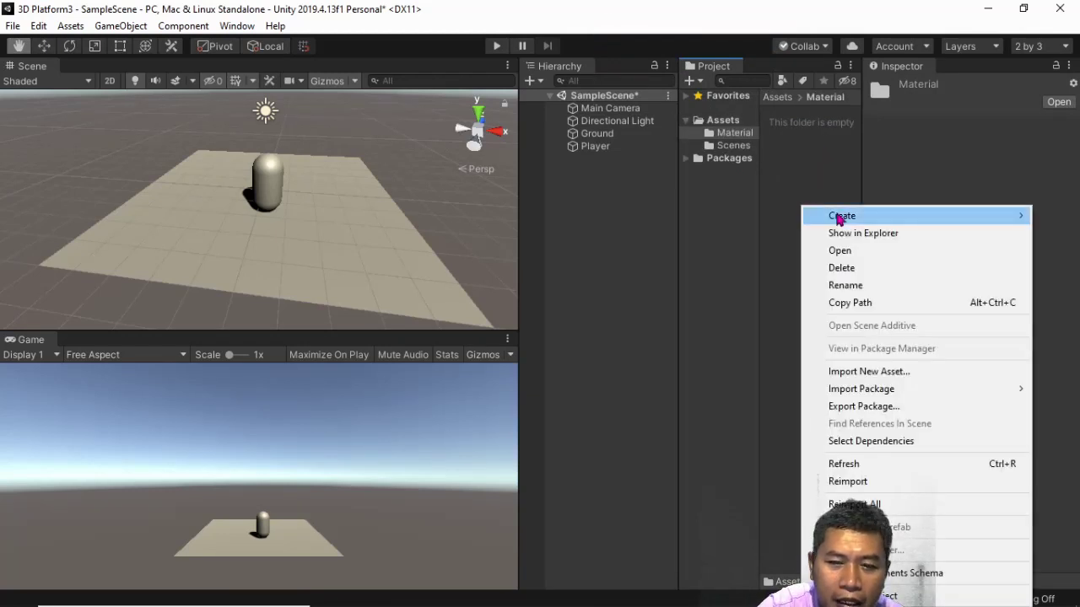
{"action": "mouse_move", "coordinate": [818, 216]}
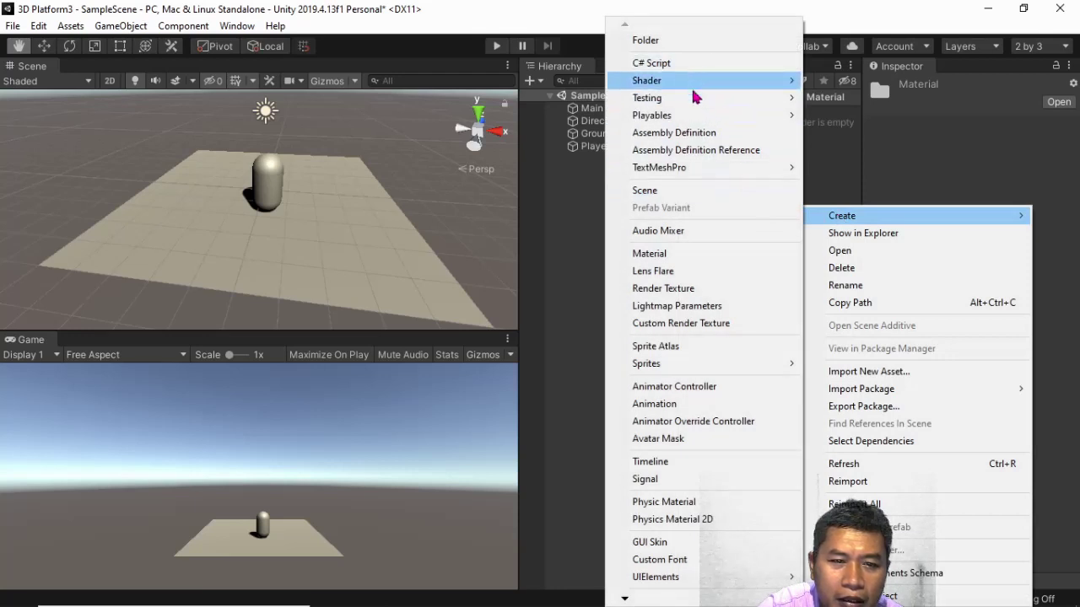
{"action": "left_click", "coordinate": [703, 254]}
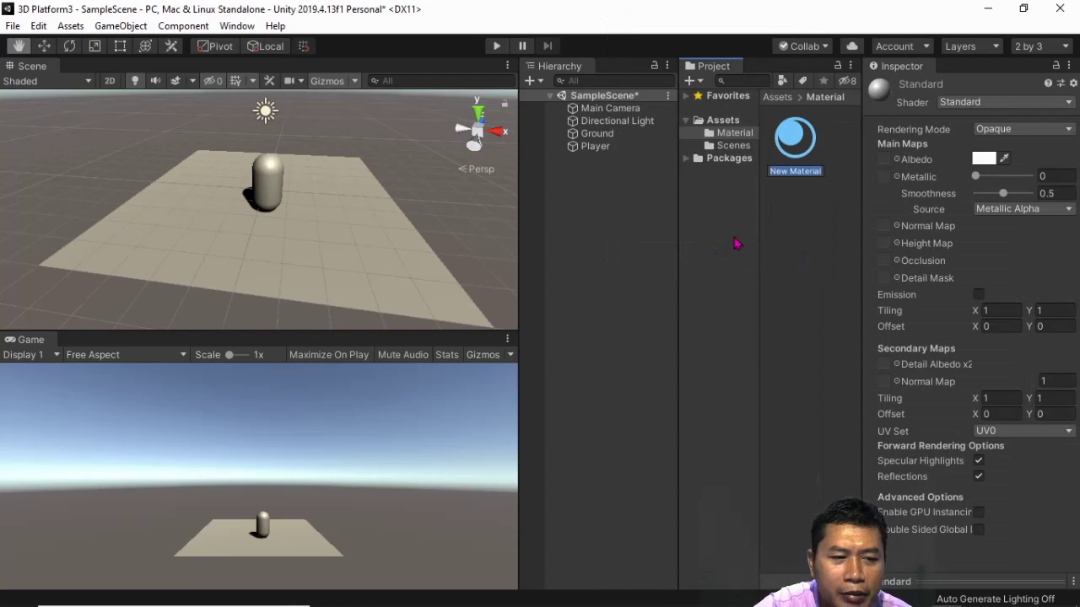
{"action": "type", "text": "Gro"}
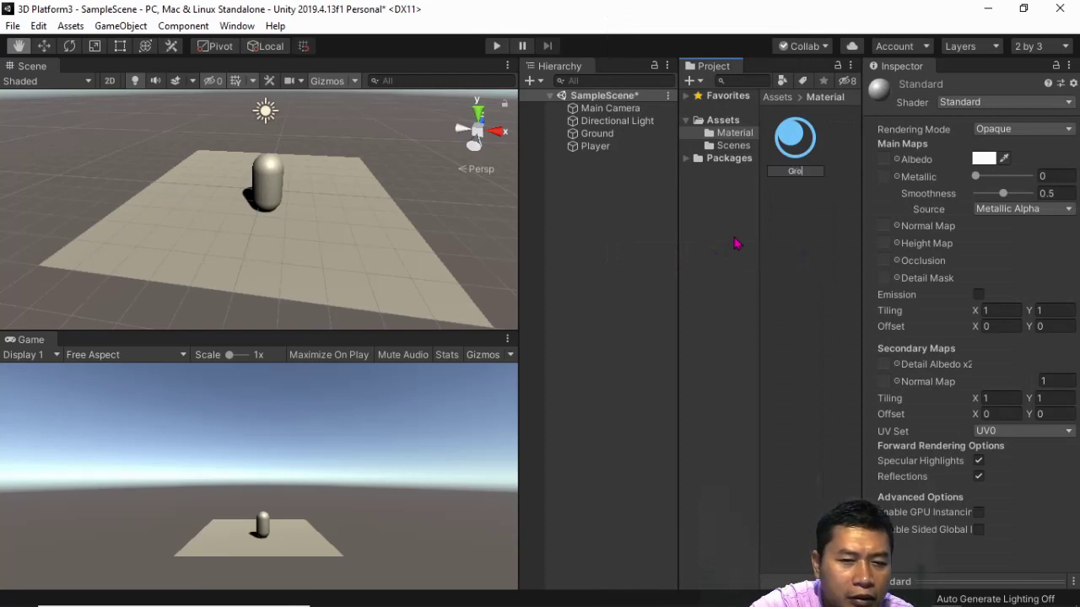
{"action": "type", "text": "und"}
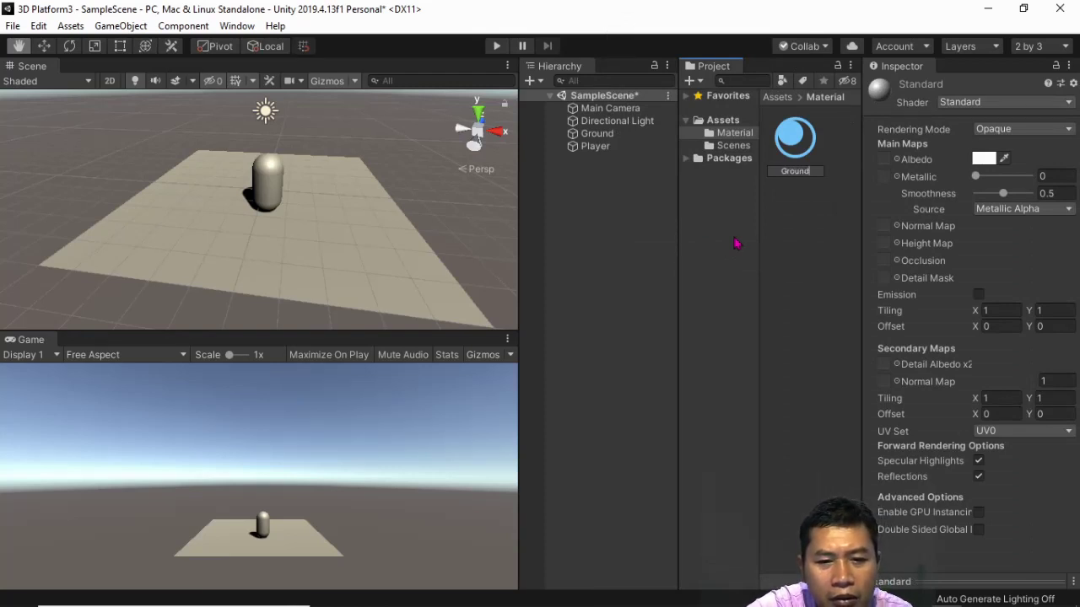
Create a second material named 'Player'.
{"action": "right_click", "coordinate": [798, 244]}
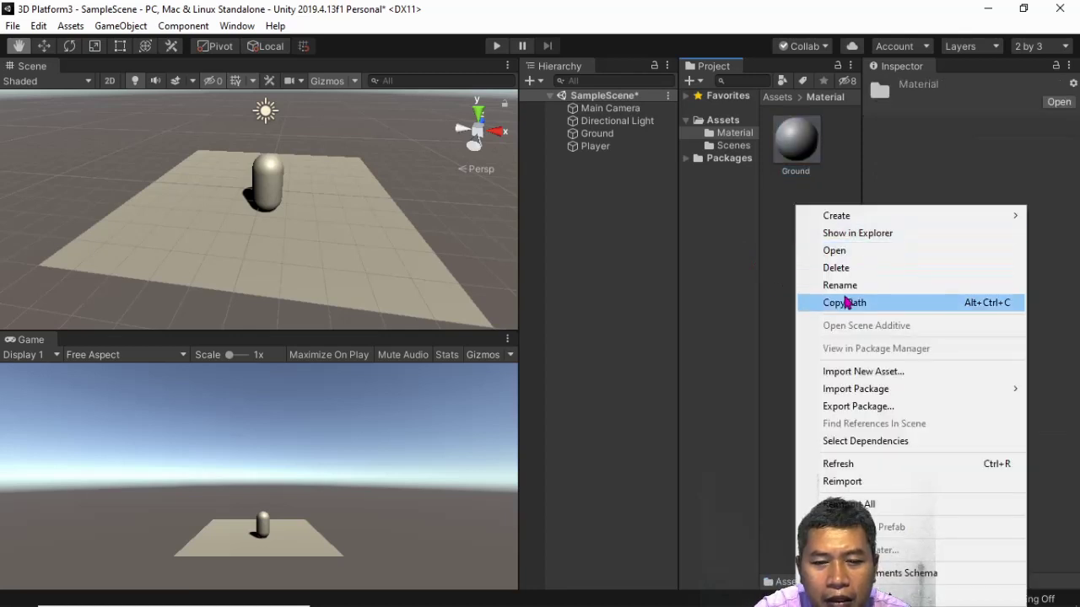
{"action": "mouse_move", "coordinate": [850, 219]}
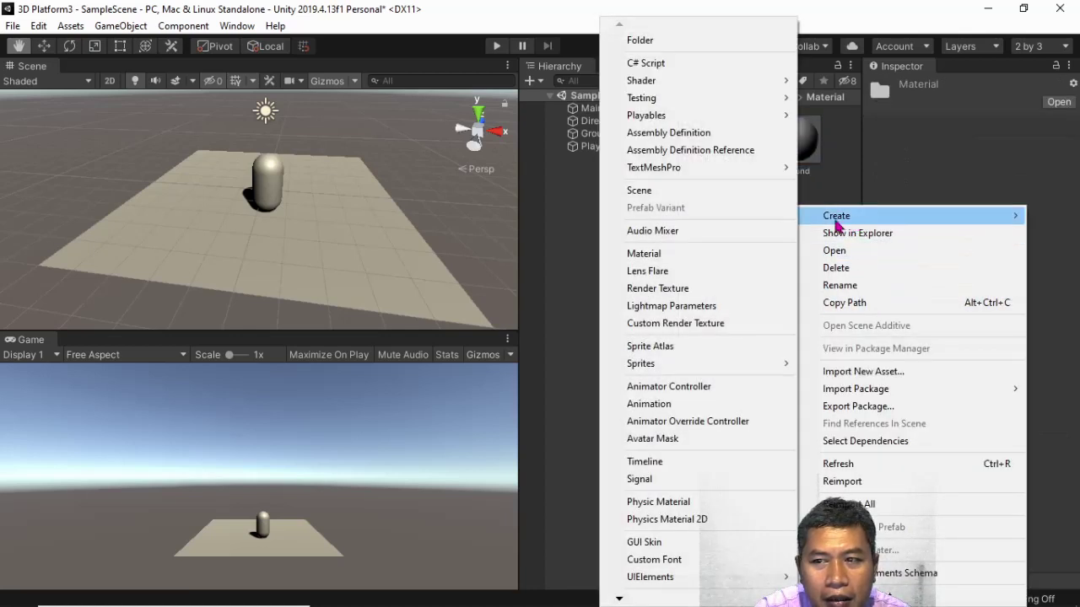
{"action": "left_click", "coordinate": [742, 254]}
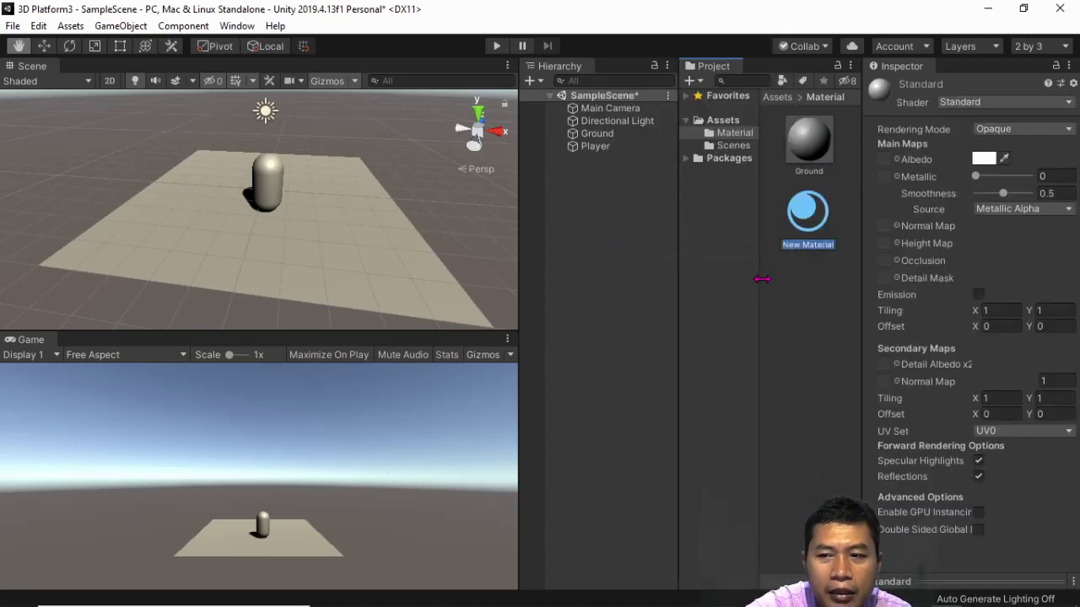
{"action": "type", "text": "Player"}
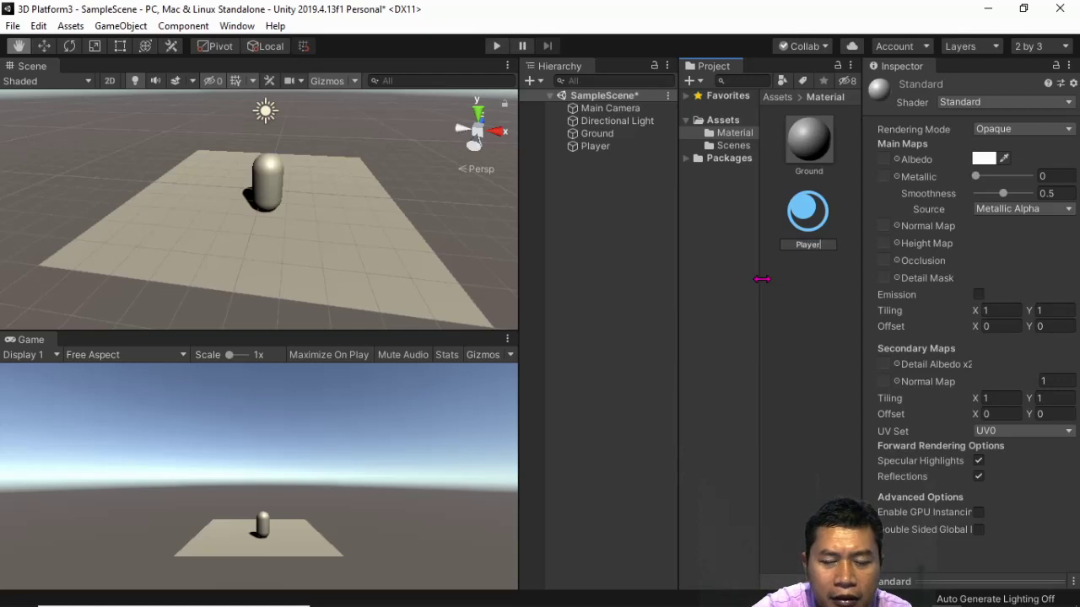
{"action": "key", "text": "Return"}
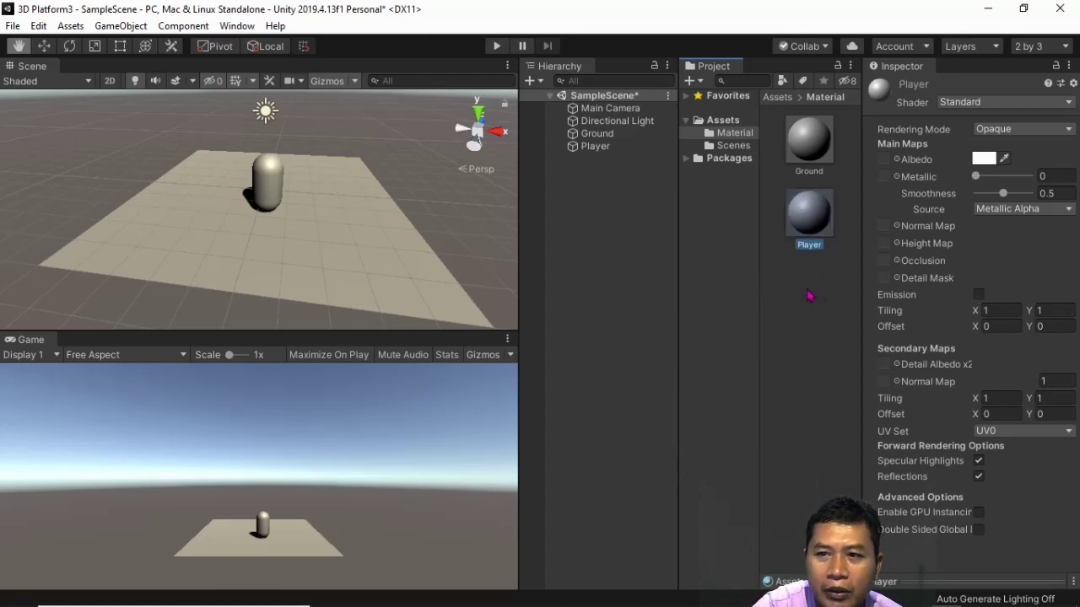
{"action": "left_click", "coordinate": [818, 148]}
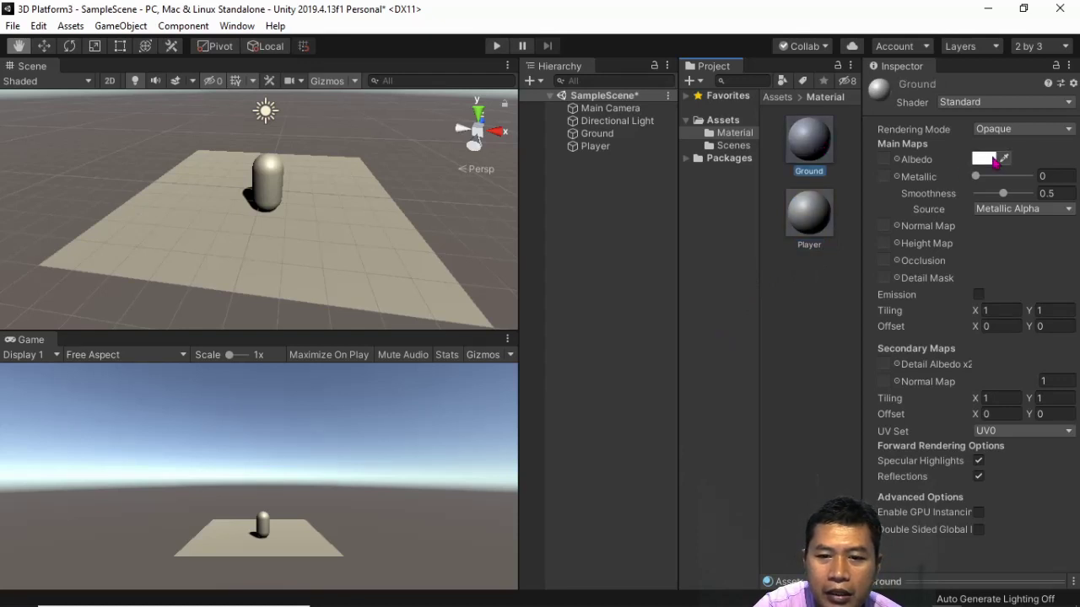
Set the Ground material's Albedo to a saturated blue.
{"action": "left_click", "coordinate": [985, 159]}
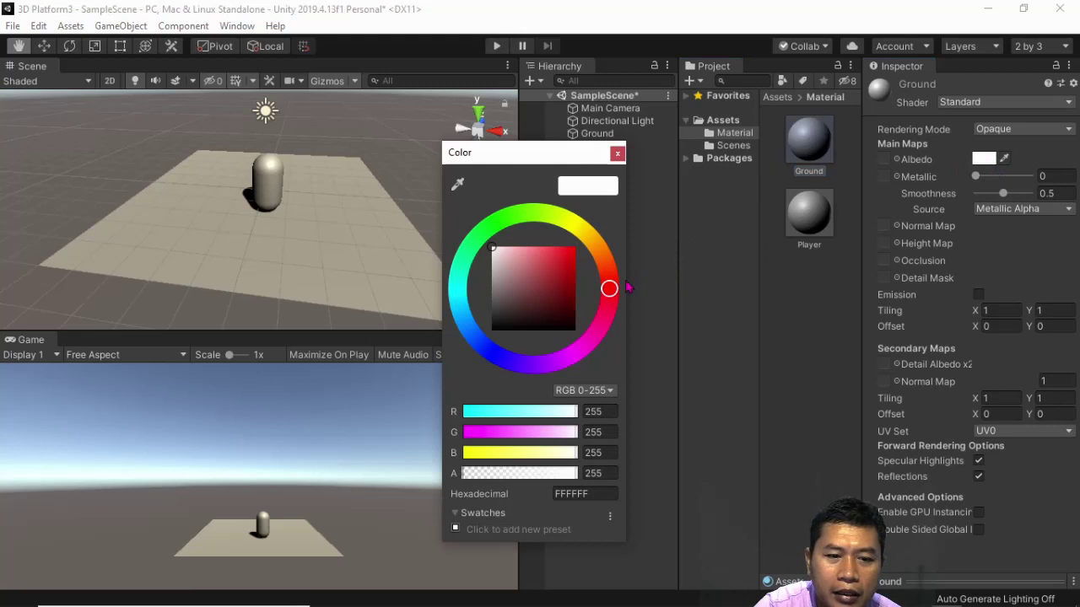
{"action": "mouse_move", "coordinate": [609, 289]}
{"action": "left_mouse_down"}
{"action": "mouse_move", "coordinate": [539, 364]}
{"action": "mouse_move", "coordinate": [492, 353]}
{"action": "left_mouse_up"}
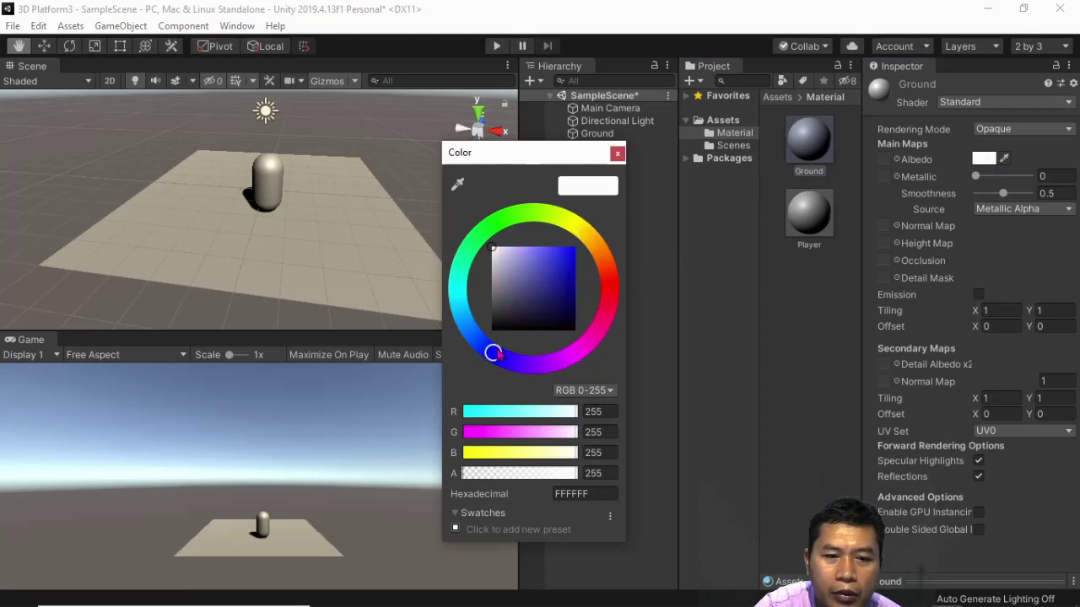
{"action": "left_click_drag", "start_coordinate": [496, 253], "coordinate": [579, 255]}
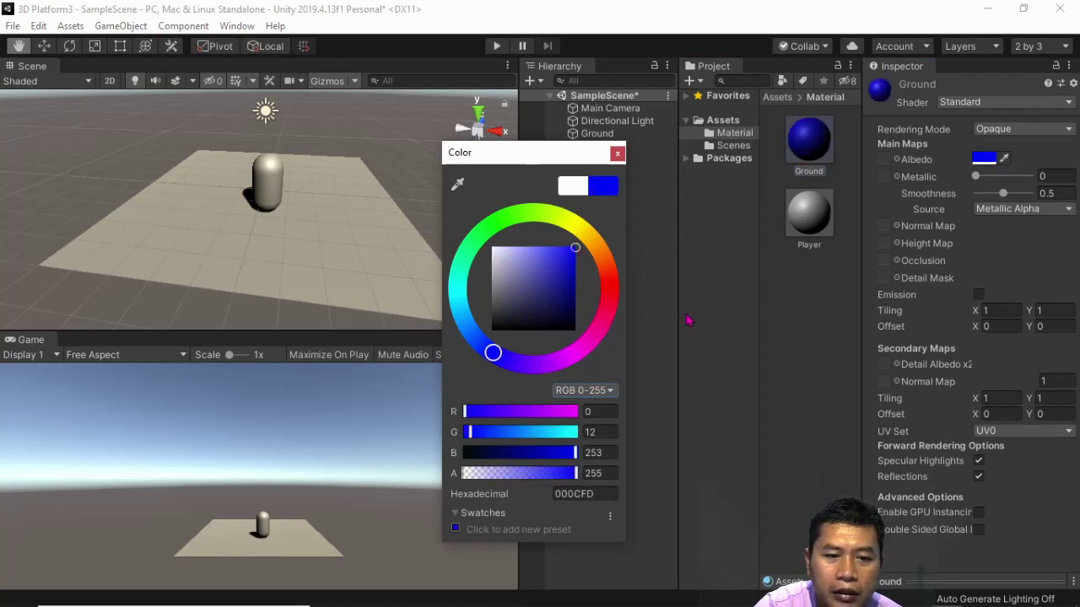
{"action": "left_click", "coordinate": [816, 221]}
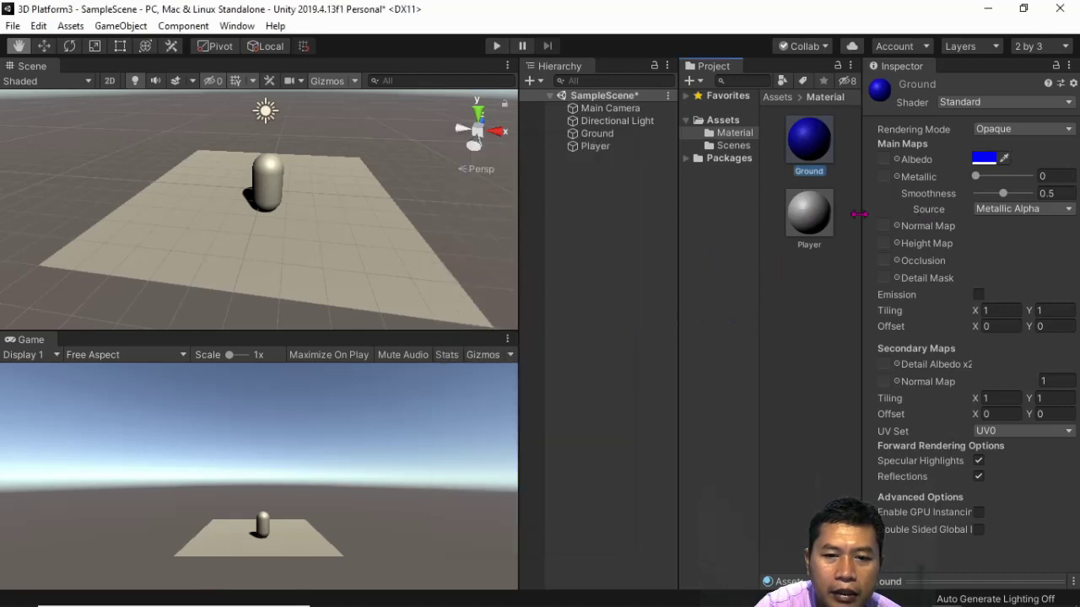
Set the Player material's Albedo to bright green (6AF151).
{"action": "left_click", "coordinate": [808, 215]}
{"action": "left_click", "coordinate": [991, 159]}
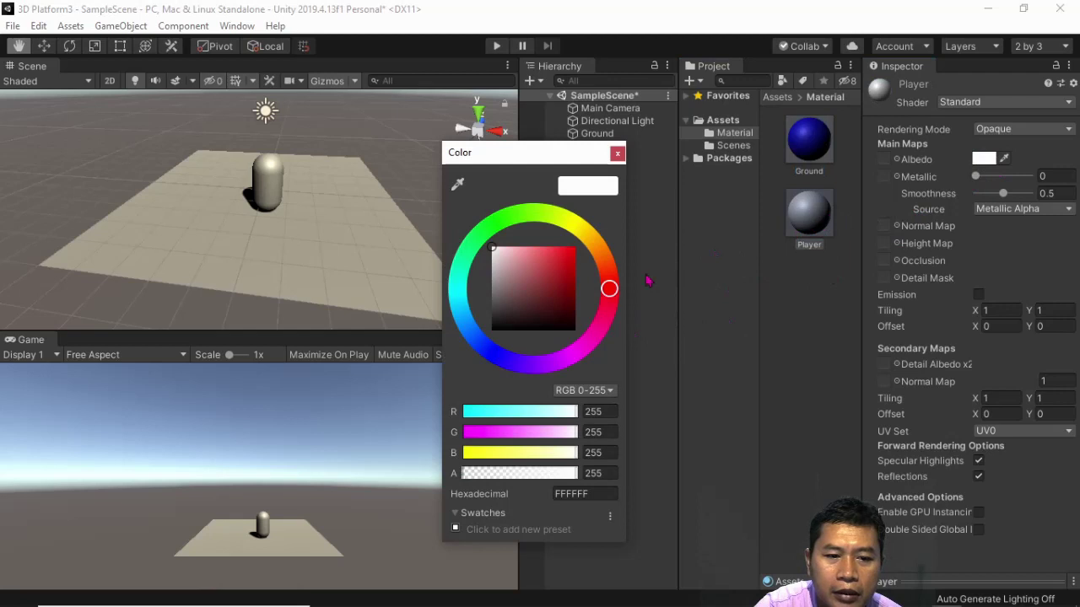
{"action": "mouse_move", "coordinate": [610, 284]}
{"action": "left_mouse_down"}
{"action": "mouse_move", "coordinate": [593, 242]}
{"action": "mouse_move", "coordinate": [477, 243]}
{"action": "mouse_move", "coordinate": [506, 217]}
{"action": "left_mouse_up"}
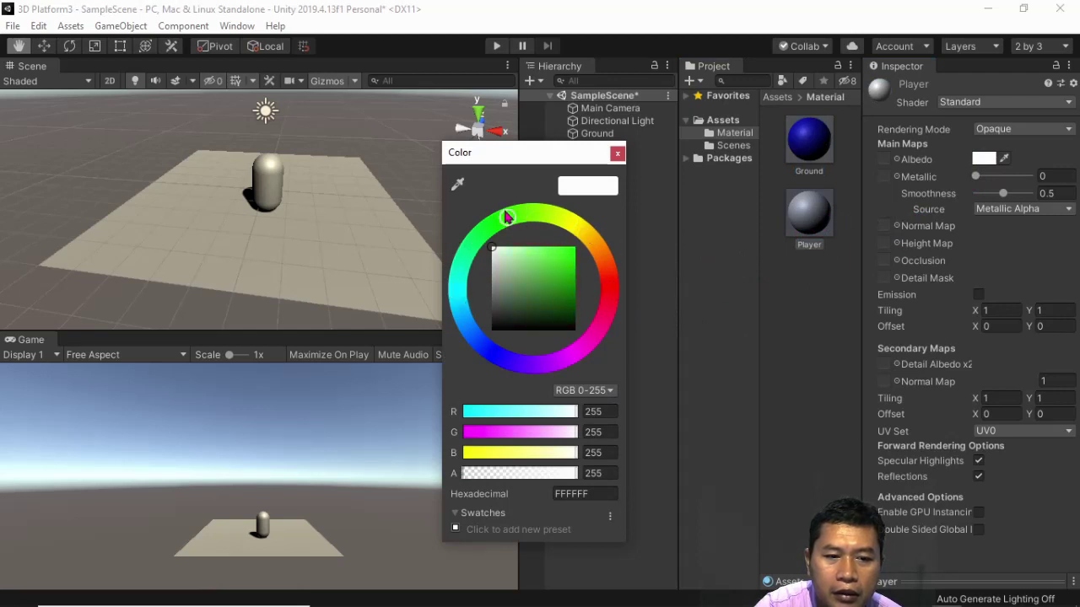
{"action": "mouse_move", "coordinate": [499, 249]}
{"action": "left_mouse_down"}
{"action": "mouse_move", "coordinate": [567, 259]}
{"action": "mouse_move", "coordinate": [546, 259]}
{"action": "left_mouse_up"}
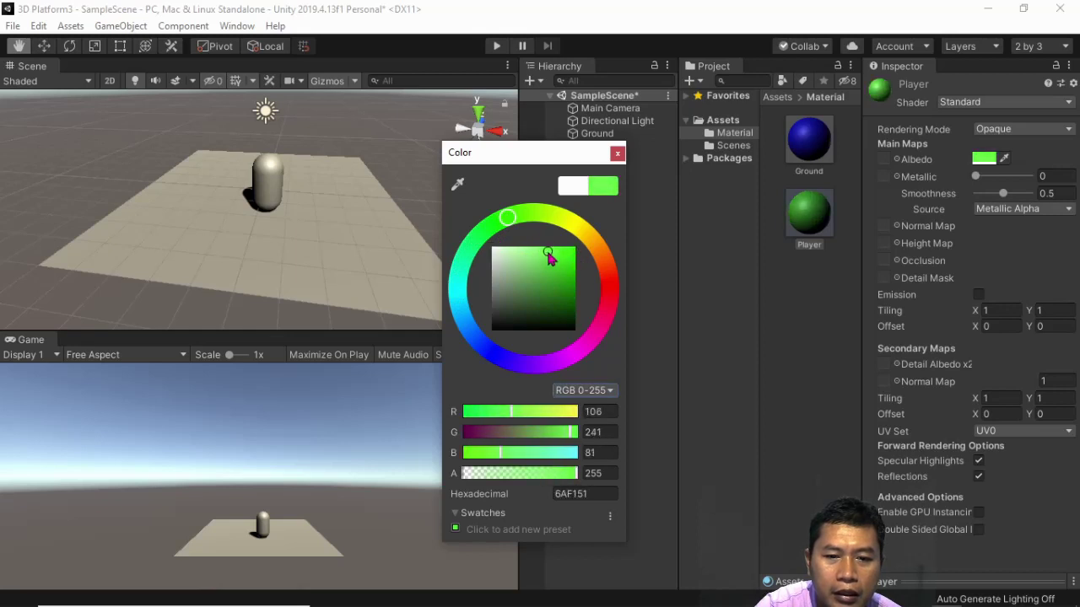
{"action": "left_click", "coordinate": [617, 152]}
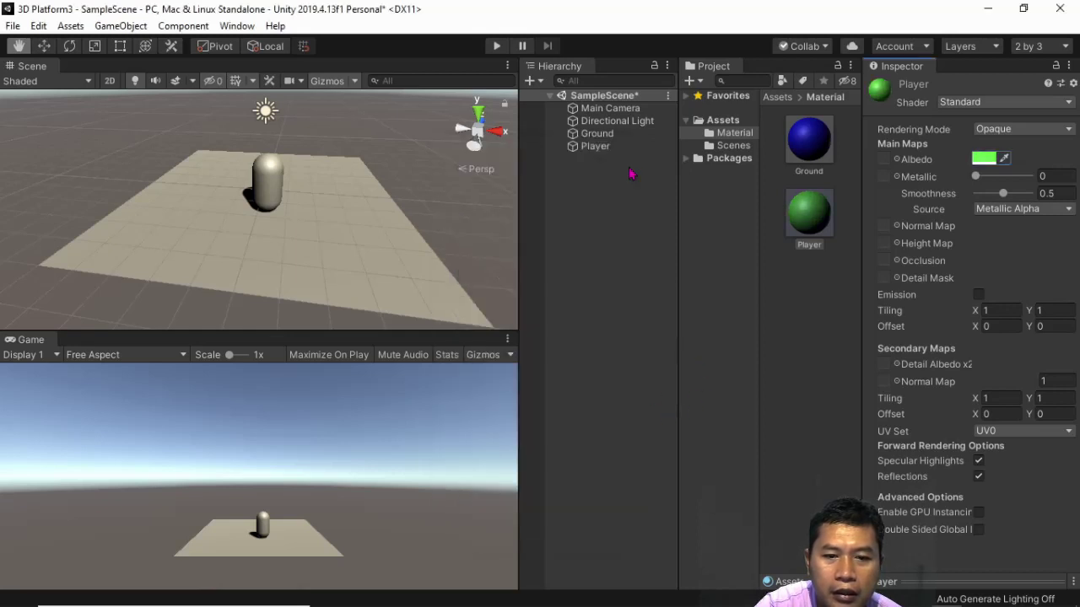
{"action": "left_click", "coordinate": [832, 362]}
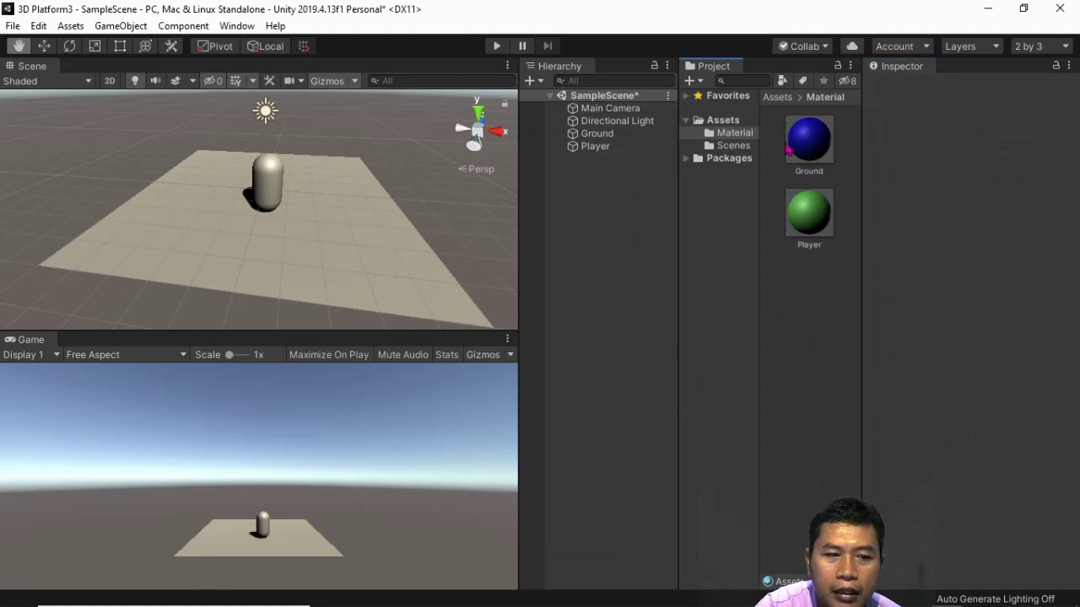
Drag the Ground material onto the floor plane and the Player material onto the capsule.
{"action": "left_click_drag", "start_coordinate": [811, 141], "coordinate": [334, 249]}
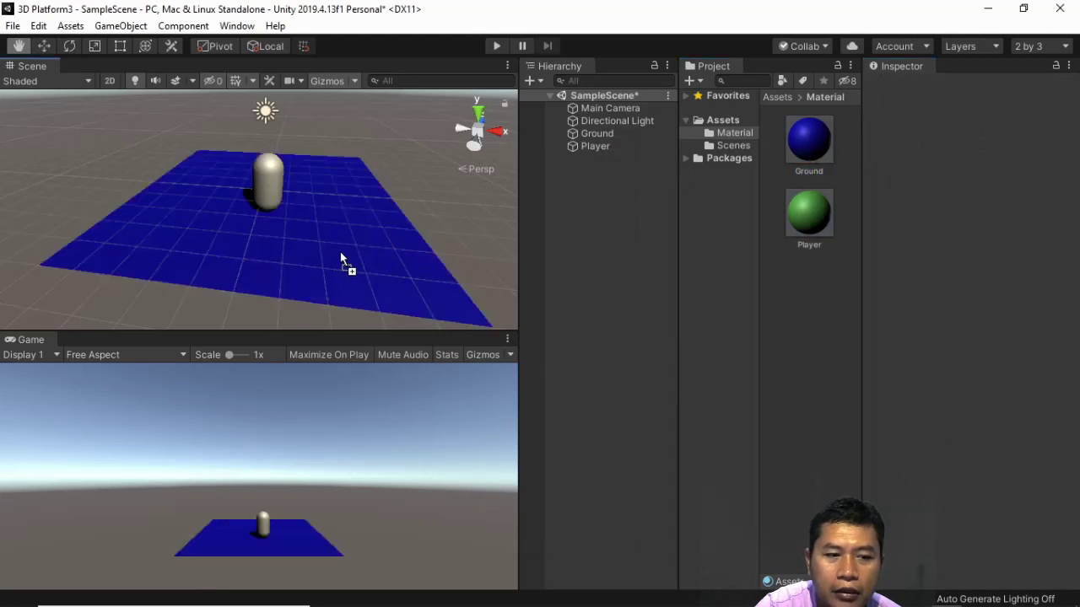
{"action": "left_click_drag", "start_coordinate": [809, 224], "coordinate": [263, 174]}
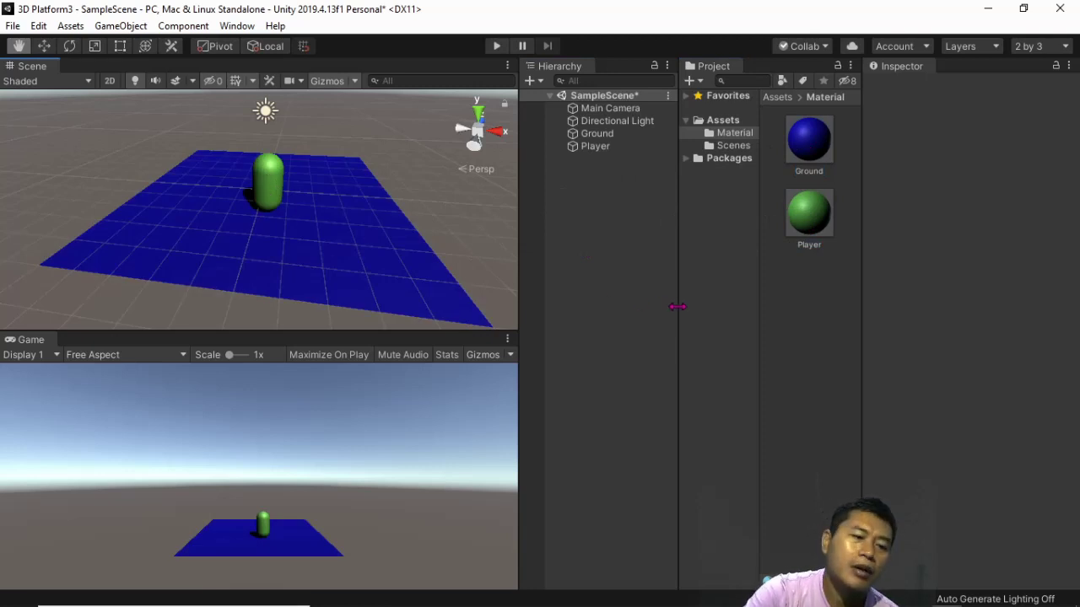
{"action": "left_click", "coordinate": [809, 141]}
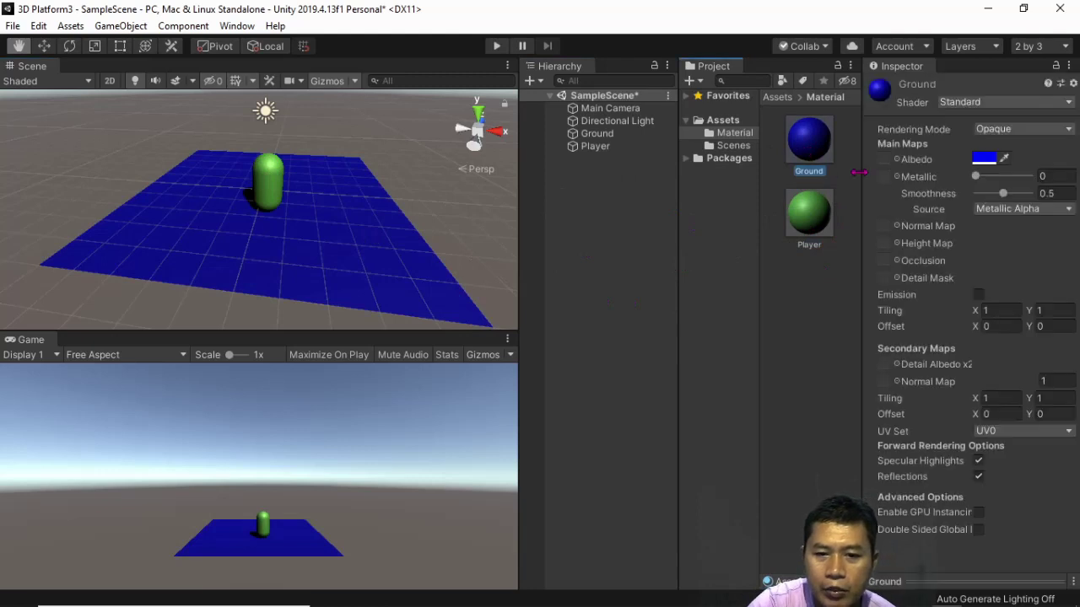
Shift the Ground material's Albedo hue from blue to cyan 00FDFD.
{"action": "left_click", "coordinate": [983, 159]}
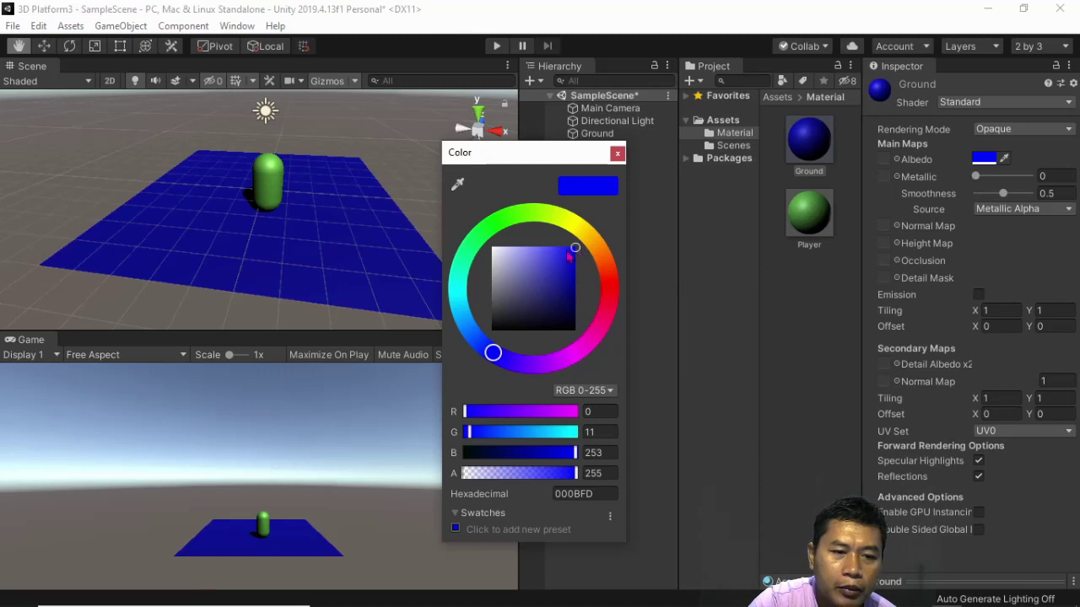
{"action": "left_click_drag", "start_coordinate": [494, 352], "coordinate": [458, 292]}
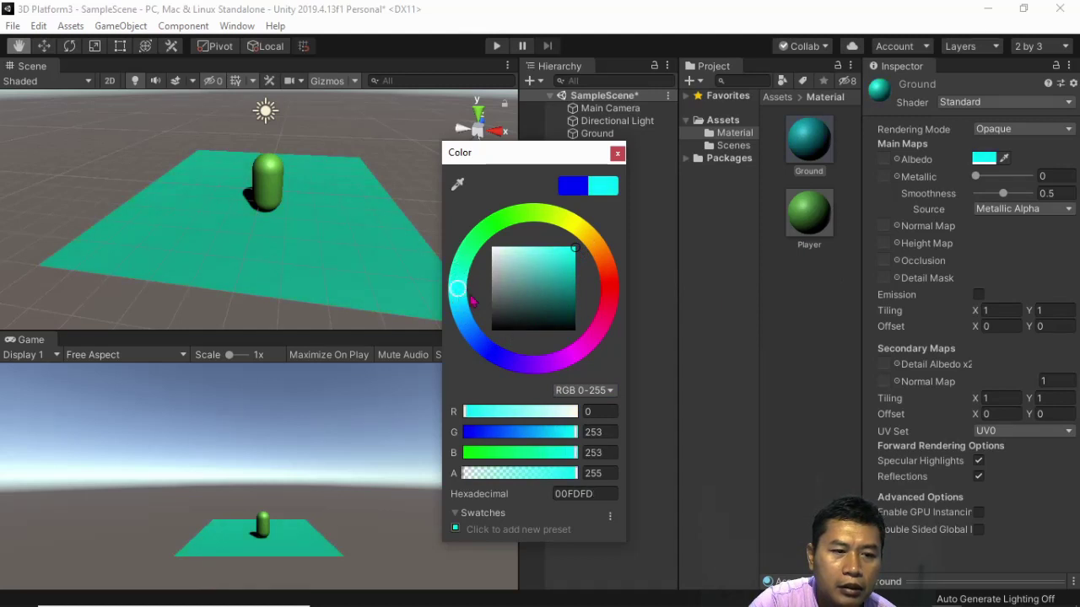
{"action": "left_click", "coordinate": [812, 355]}
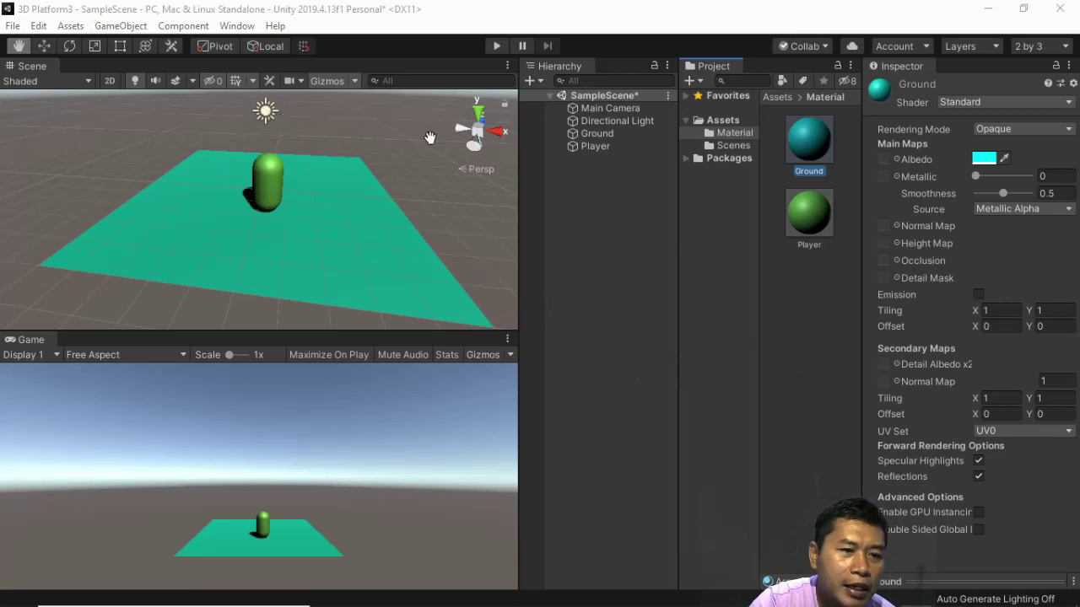
Select the Directional Light and move it beside the floor.
{"action": "left_click", "coordinate": [611, 122]}
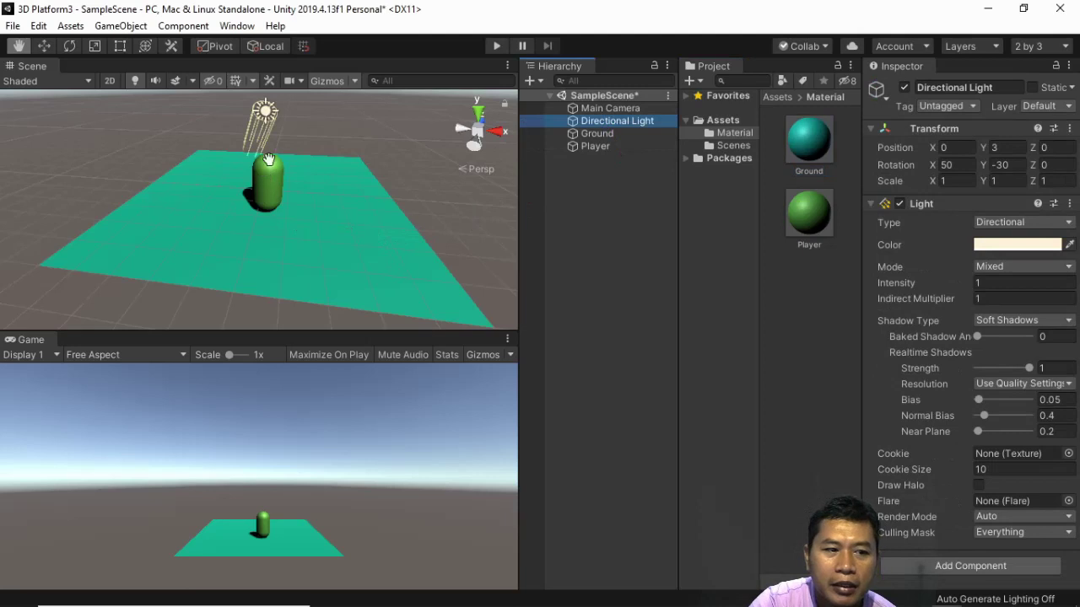
{"action": "left_click_drag", "start_coordinate": [264, 111], "coordinate": [266, 117], "text": "alt"}
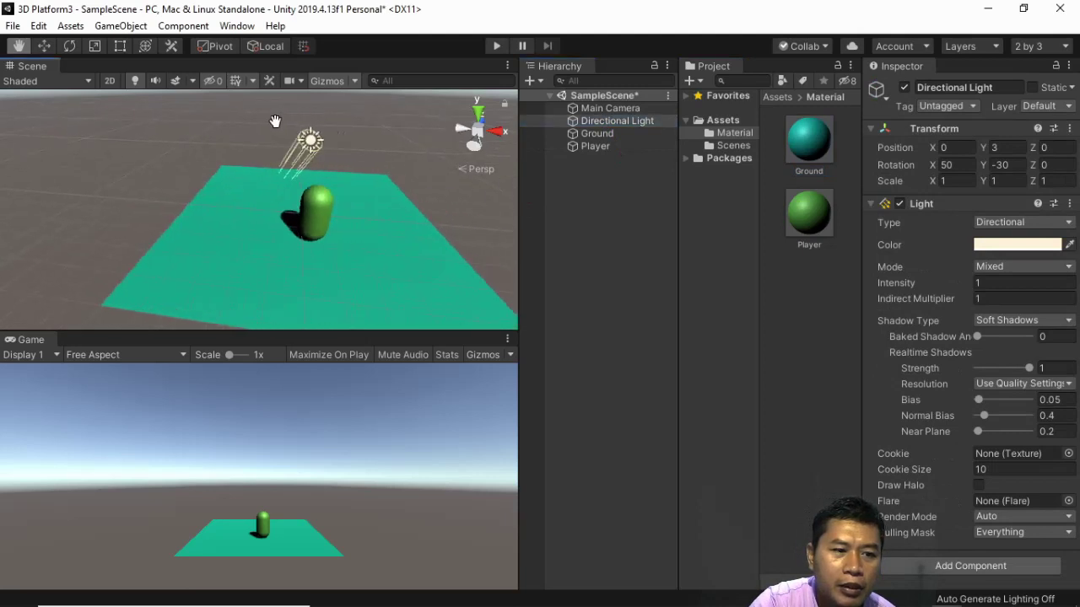
{"action": "left_click", "coordinate": [53, 49]}
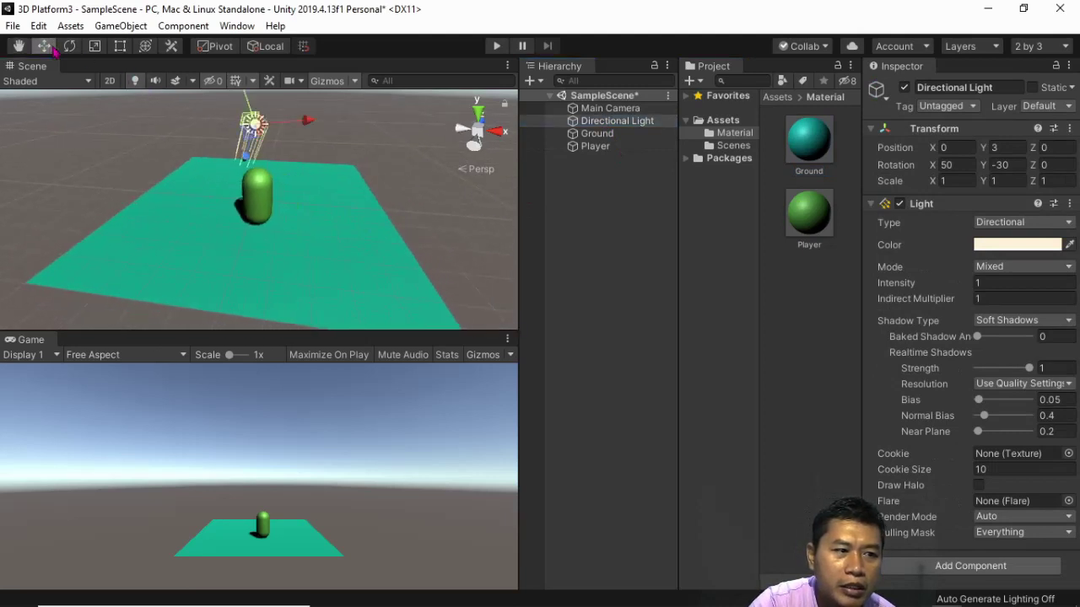
{"action": "left_click_drag", "start_coordinate": [252, 123], "coordinate": [398, 169]}
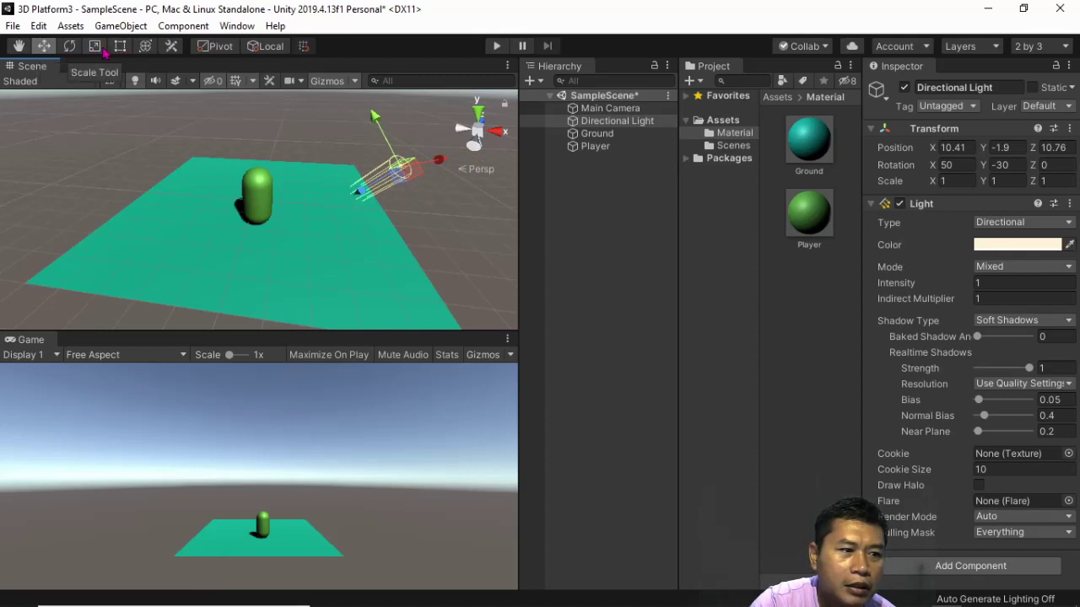
Rotate the Directional Light to rotation 57.669, 53.038, 87.712 so the capsule's shadow shifts.
{"action": "left_click", "coordinate": [70, 48]}
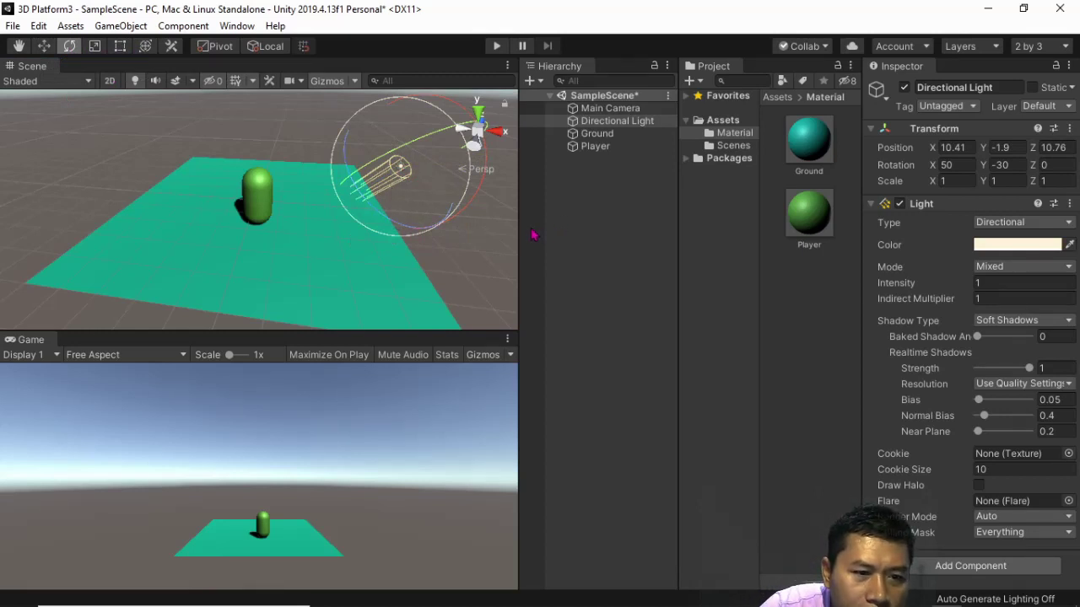
{"action": "mouse_move", "coordinate": [385, 223]}
{"action": "left_mouse_down"}
{"action": "mouse_move", "coordinate": [380, 215]}
{"action": "mouse_move", "coordinate": [401, 206]}
{"action": "mouse_move", "coordinate": [385, 157]}
{"action": "mouse_move", "coordinate": [414, 135]}
{"action": "mouse_move", "coordinate": [360, 161]}
{"action": "mouse_move", "coordinate": [297, 239]}
{"action": "mouse_move", "coordinate": [430, 210]}
{"action": "left_mouse_up"}
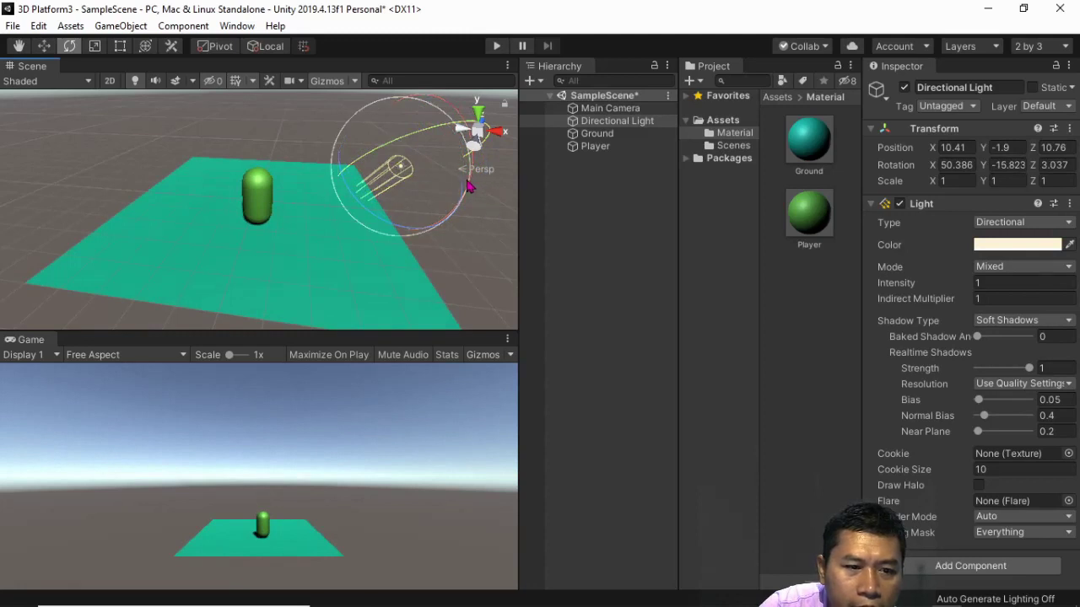
{"action": "mouse_move", "coordinate": [467, 186]}
{"action": "left_mouse_down"}
{"action": "mouse_move", "coordinate": [477, 183]}
{"action": "mouse_move", "coordinate": [477, 207]}
{"action": "mouse_move", "coordinate": [439, 216]}
{"action": "mouse_move", "coordinate": [388, 94]}
{"action": "mouse_move", "coordinate": [419, 158]}
{"action": "mouse_move", "coordinate": [405, 140]}
{"action": "mouse_move", "coordinate": [478, 105]}
{"action": "left_mouse_up"}
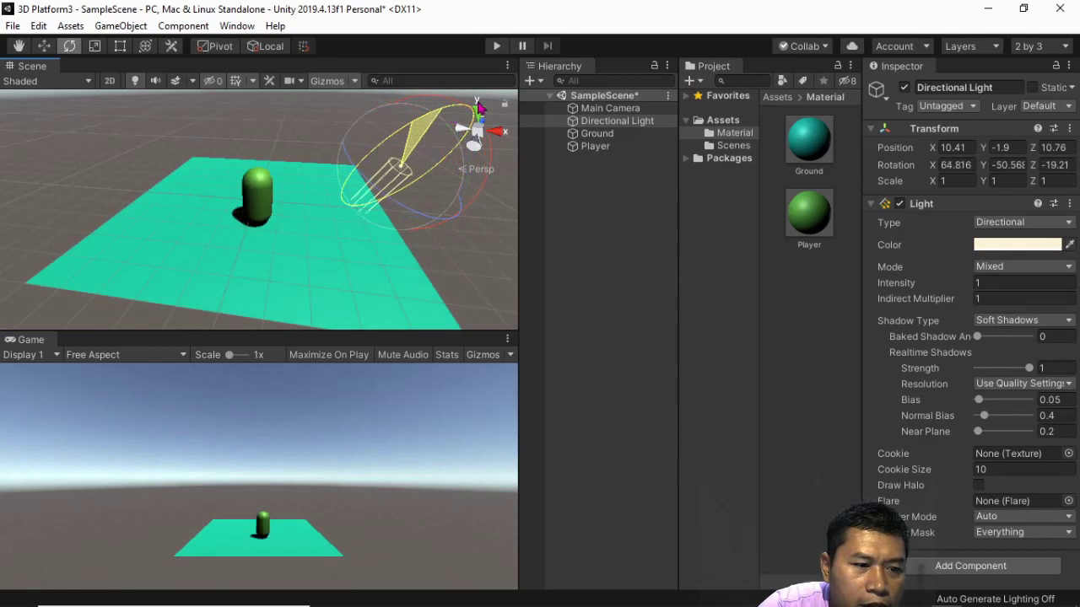
{"action": "left_click_drag", "start_coordinate": [478, 105], "coordinate": [359, 144]}
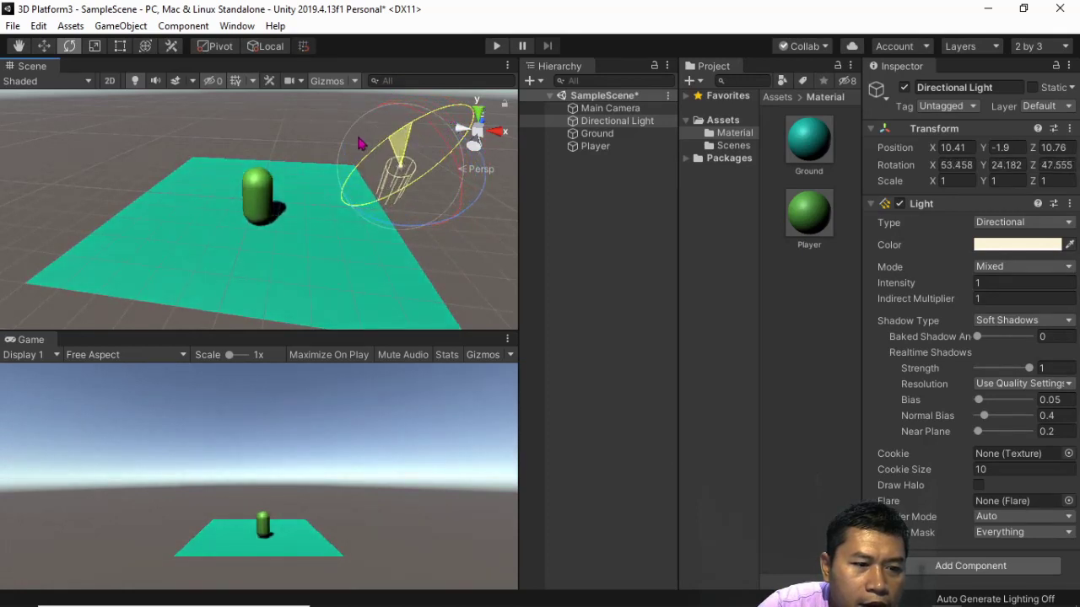
{"action": "left_click", "coordinate": [477, 255]}
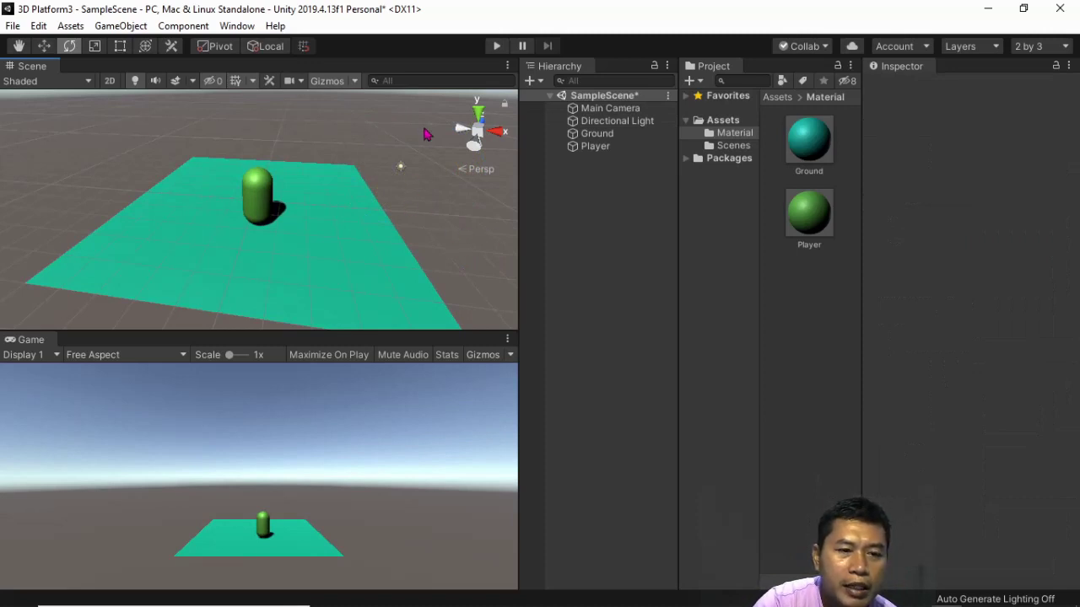
{"action": "left_click", "coordinate": [616, 120]}
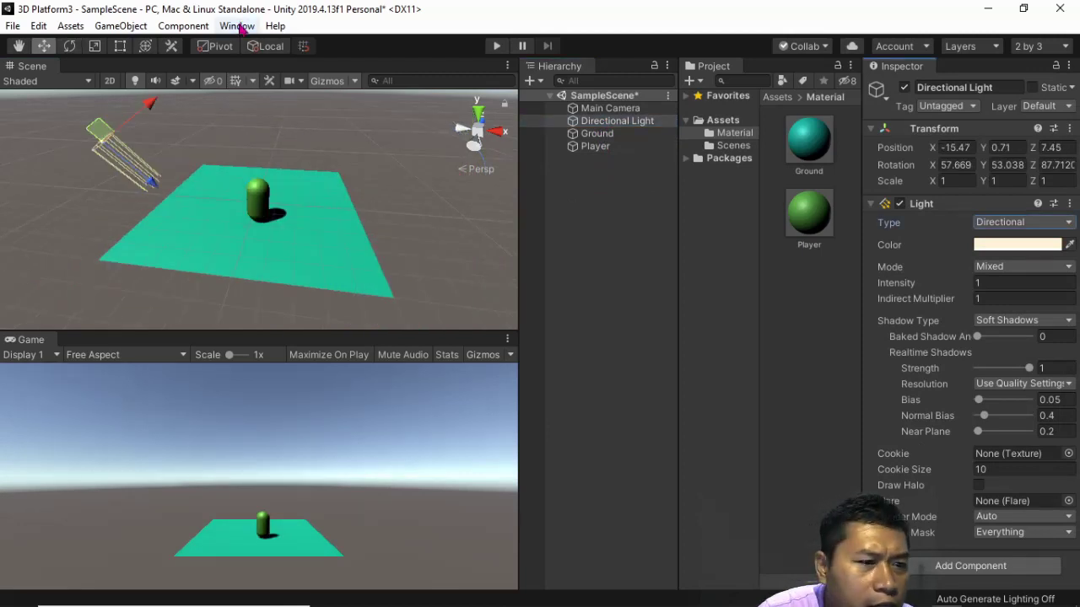
Turn on Auto Generate in Window > Rendering > Lighting Settings.
{"action": "left_click", "coordinate": [238, 27]}
{"action": "mouse_move", "coordinate": [363, 211]}
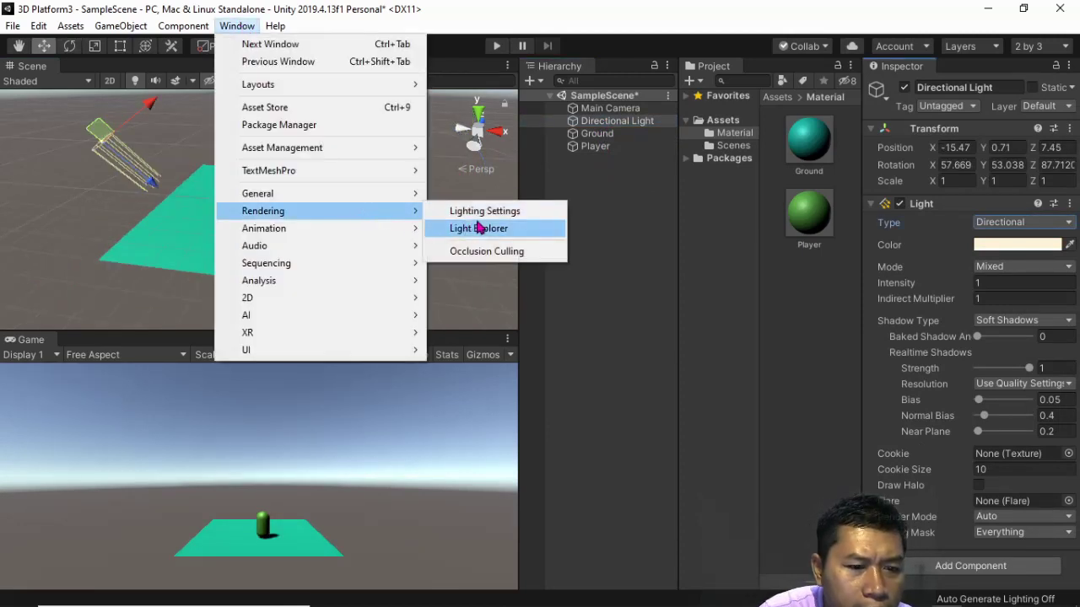
{"action": "left_click", "coordinate": [524, 217]}
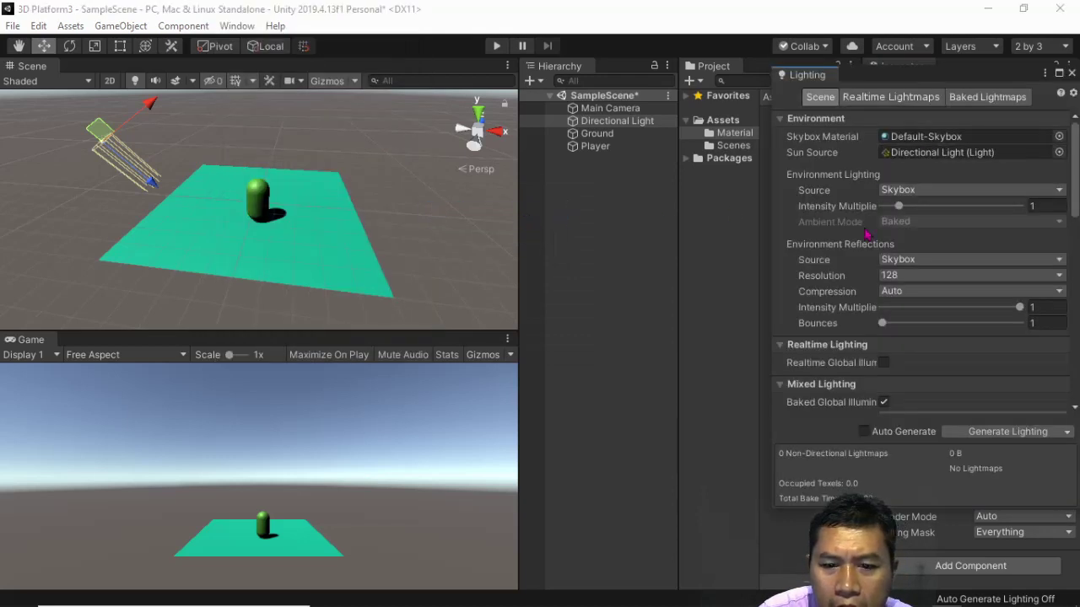
{"action": "left_click", "coordinate": [865, 431]}
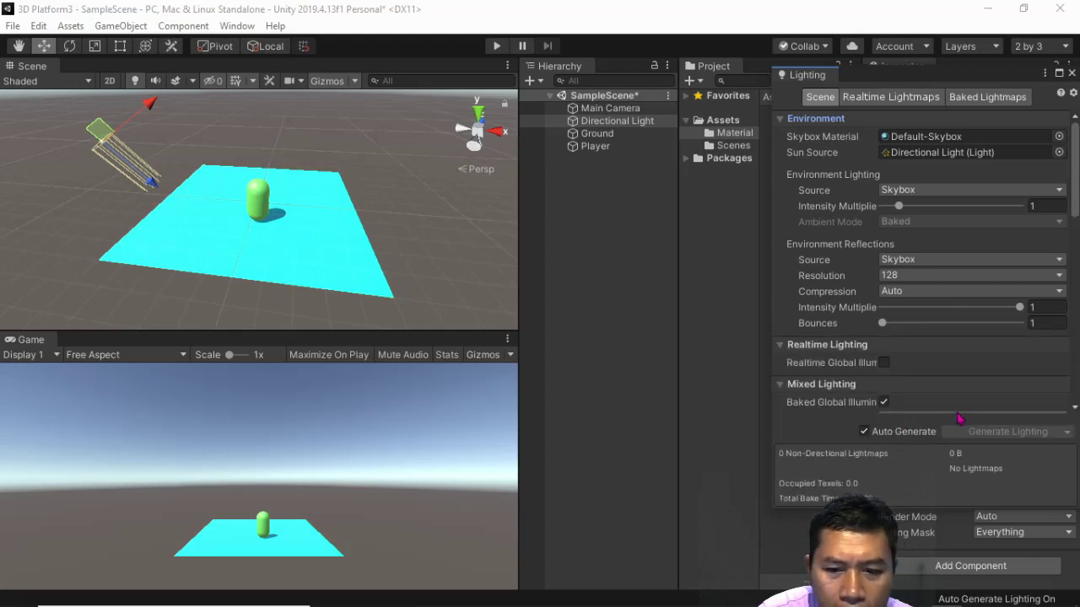
Close the Lighting tab and widen the Hierarchy and Scene/Game panels back.
{"action": "left_click_drag", "start_coordinate": [807, 75], "coordinate": [839, 65]}
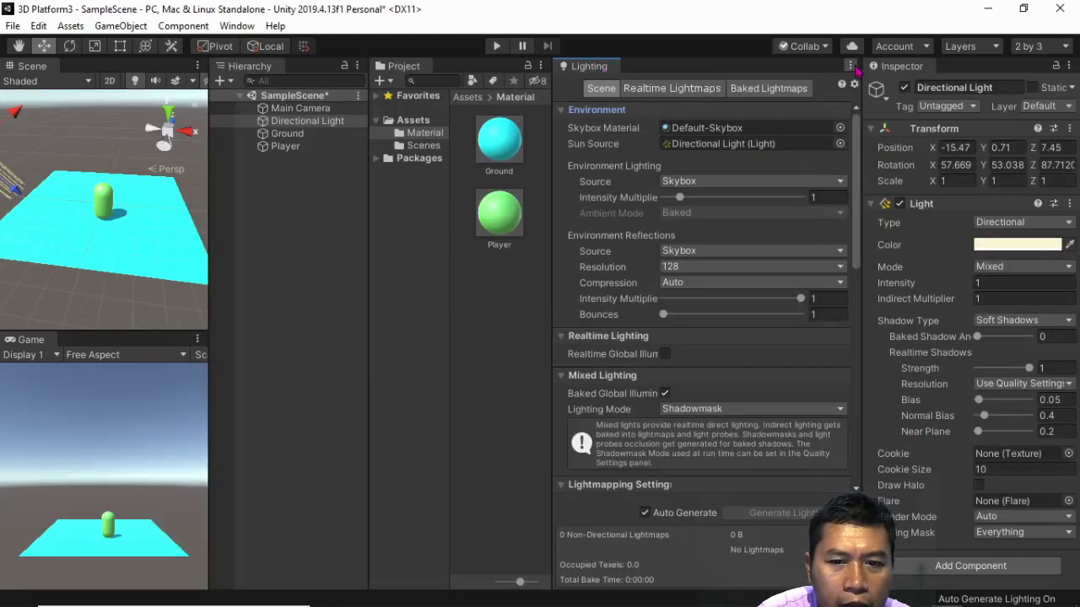
{"action": "left_click", "coordinate": [851, 68]}
{"action": "left_click", "coordinate": [892, 99]}
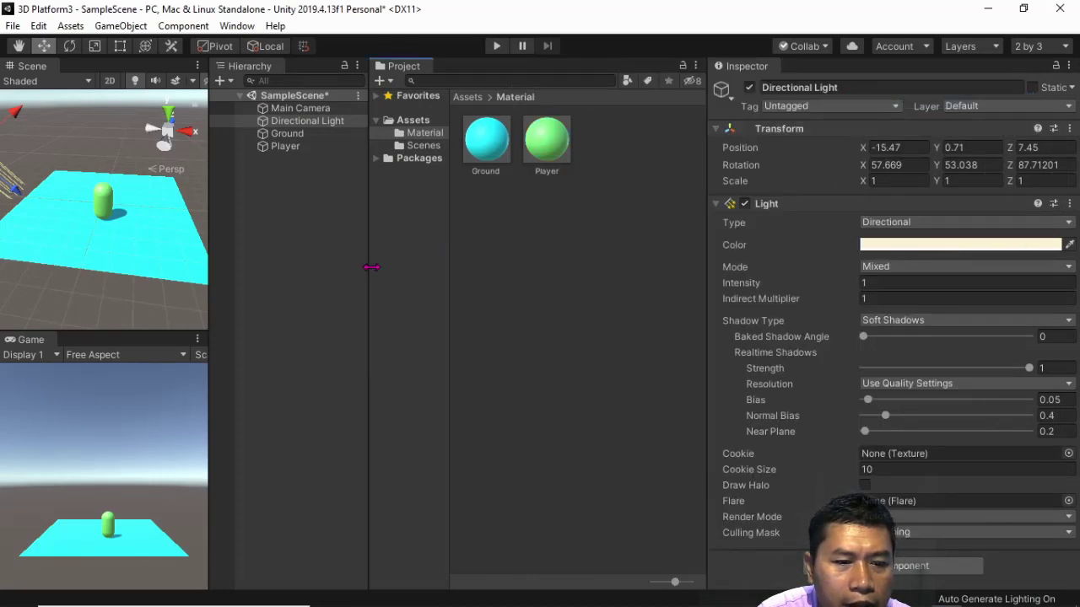
{"action": "left_click_drag", "start_coordinate": [371, 268], "coordinate": [807, 290]}
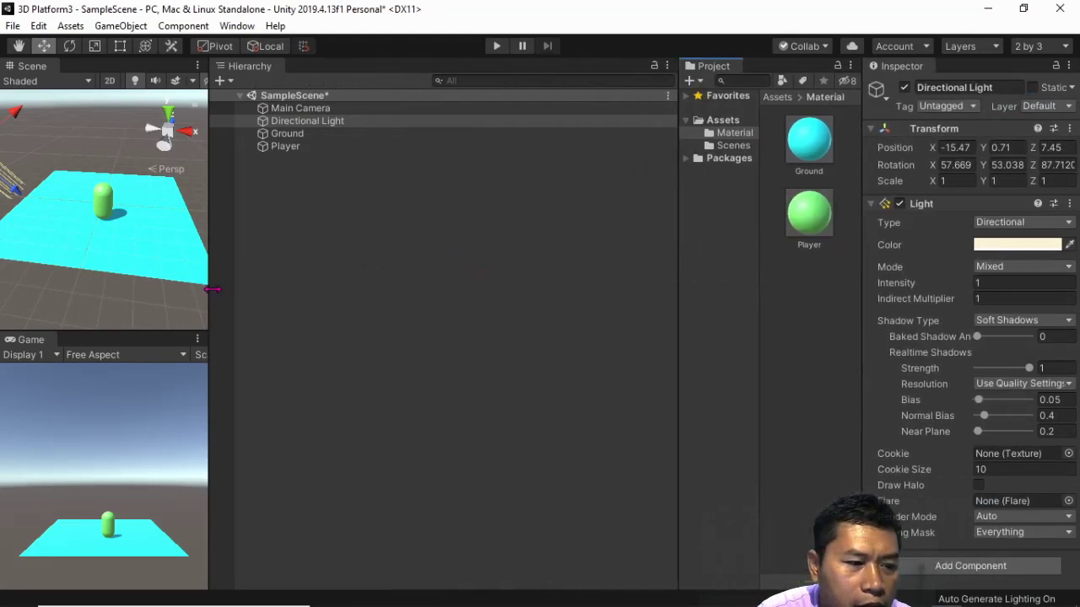
{"action": "left_click_drag", "start_coordinate": [211, 297], "coordinate": [692, 301]}
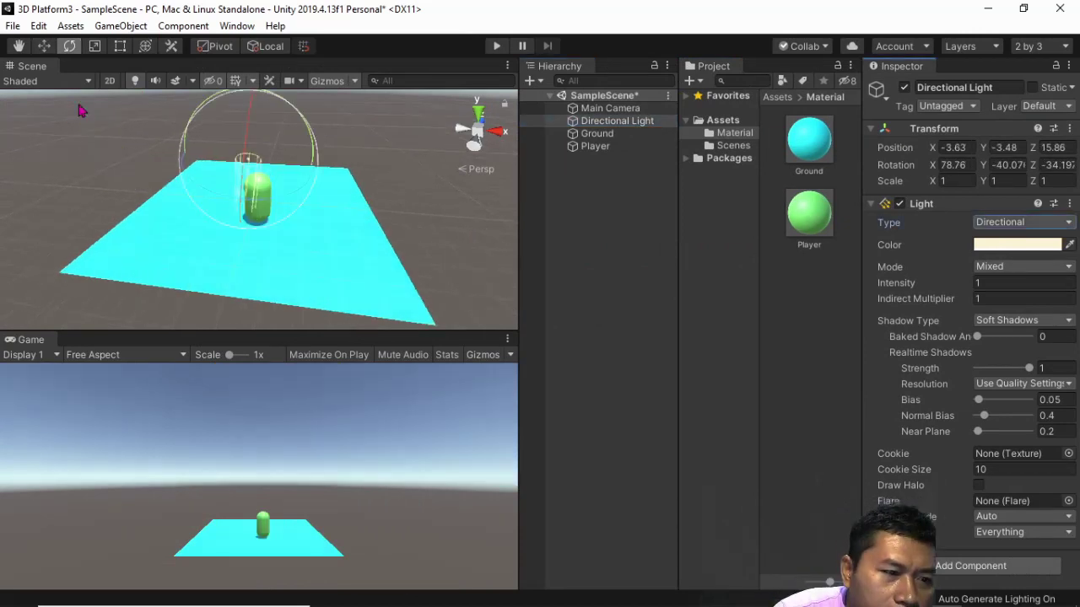
Move the Directional Light right to 15.22, -2.11, 17.4 and re-aim it to 54.029, -29.84, -39.99.
{"action": "left_click", "coordinate": [45, 46]}
{"action": "left_click_drag", "start_coordinate": [257, 154], "coordinate": [417, 145]}
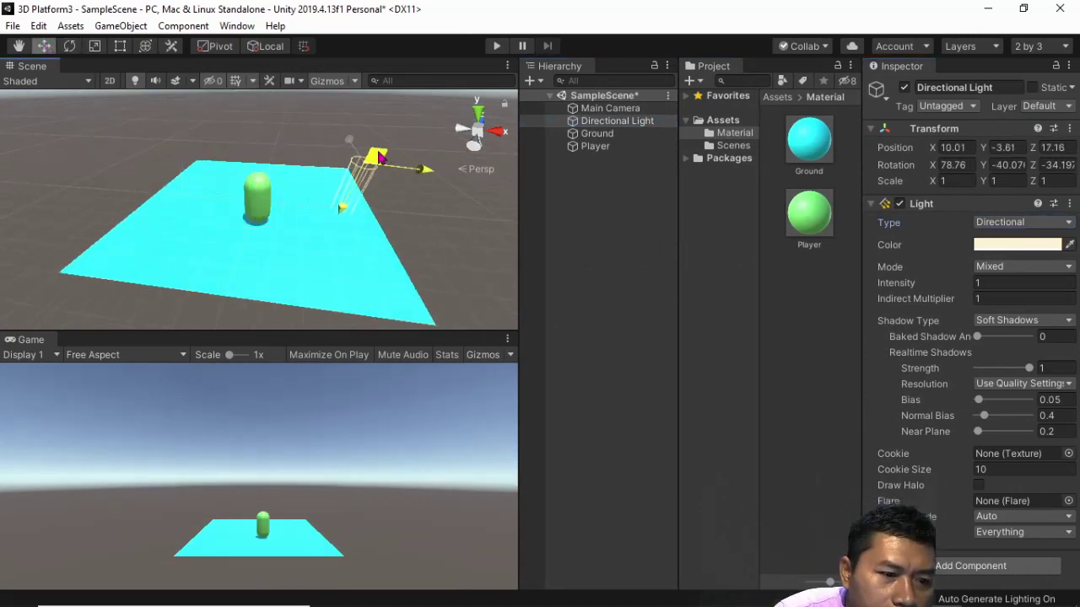
{"action": "left_click", "coordinate": [69, 45]}
{"action": "mouse_move", "coordinate": [447, 206]}
{"action": "left_mouse_down"}
{"action": "mouse_move", "coordinate": [440, 194]}
{"action": "mouse_move", "coordinate": [440, 207]}
{"action": "left_mouse_up"}
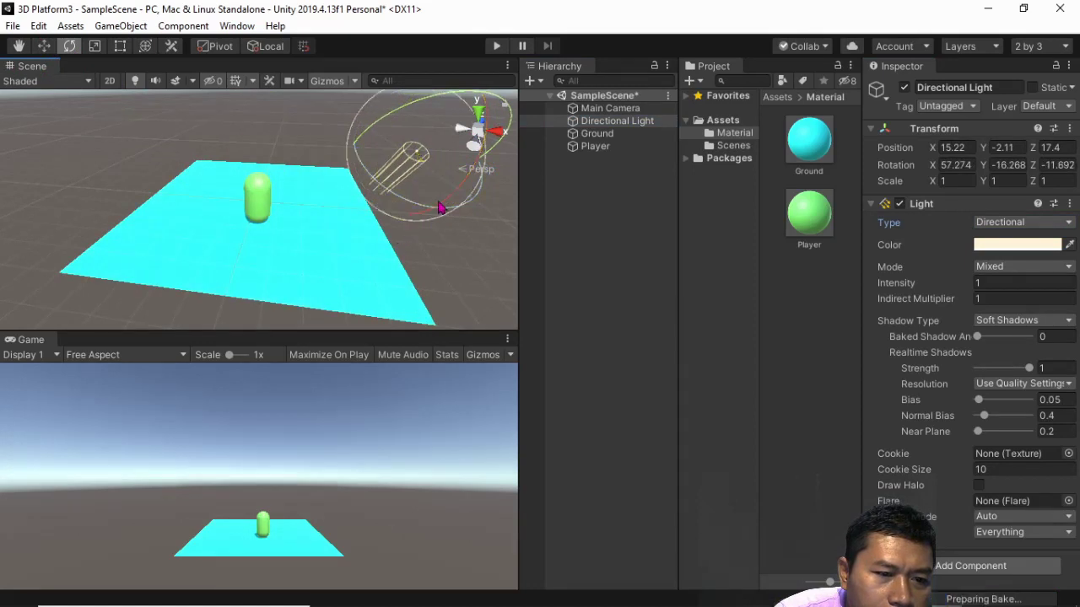
{"action": "left_click_drag", "start_coordinate": [439, 209], "coordinate": [422, 205]}
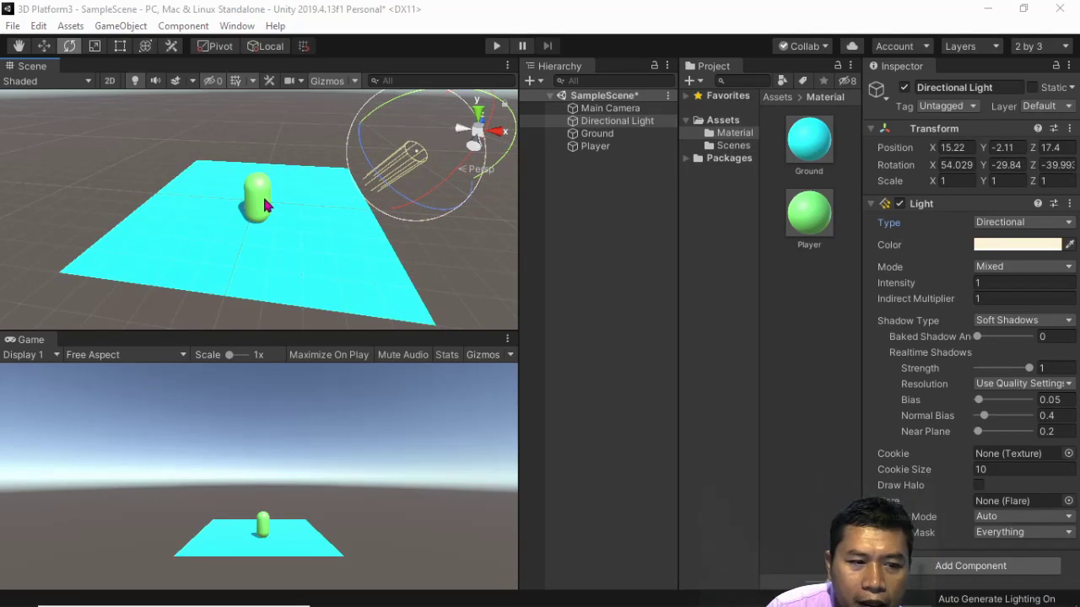
Add a Rigidbody to the Player via an Add Component search for 'rigi'.
{"action": "left_click", "coordinate": [615, 146]}
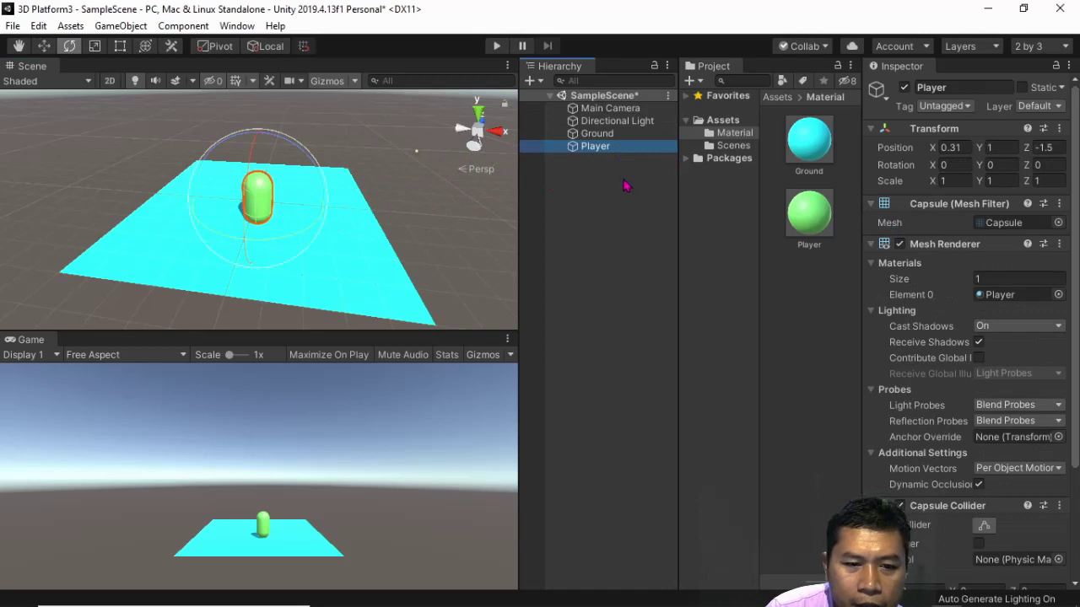
{"action": "scroll", "coordinate": [1002, 533], "scroll_direction": "down", "scroll_amount": 3}
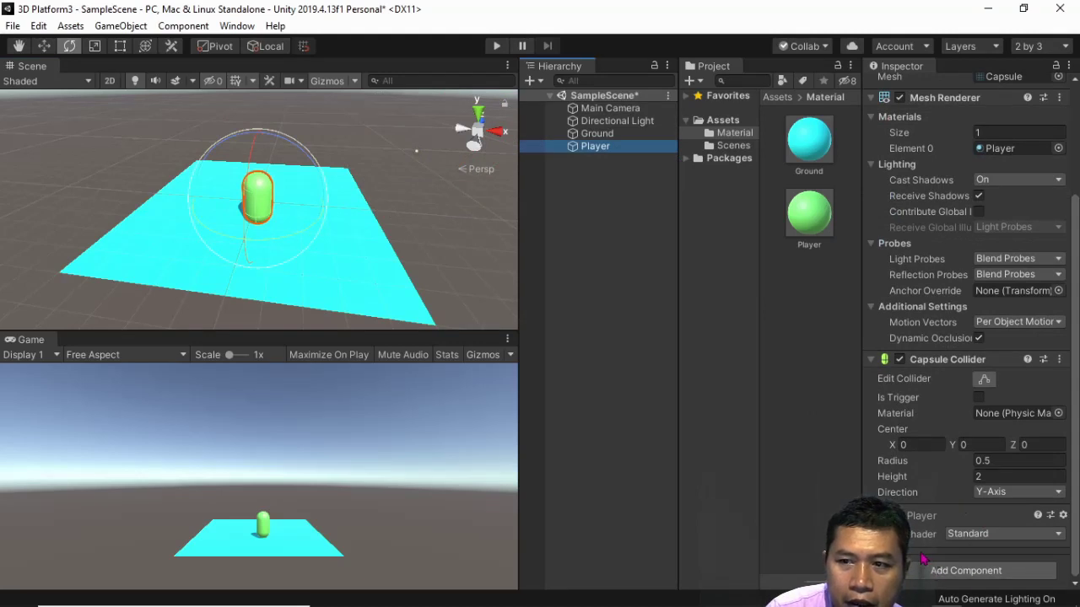
{"action": "left_click", "coordinate": [968, 573]}
{"action": "type", "text": "Pl"}
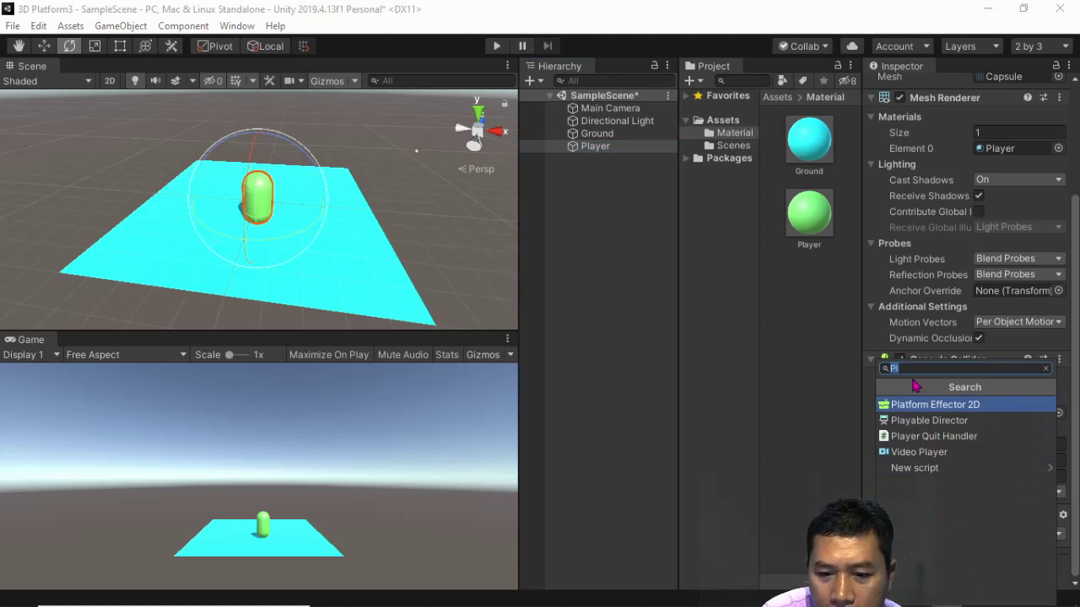
{"action": "type", "text": "rigi"}
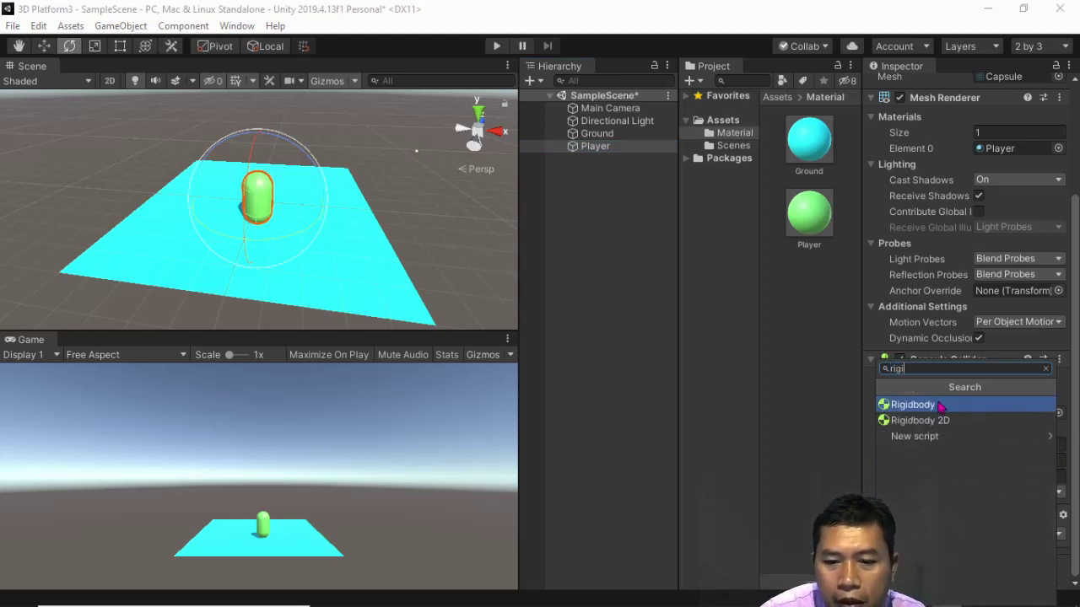
{"action": "left_click", "coordinate": [939, 406]}
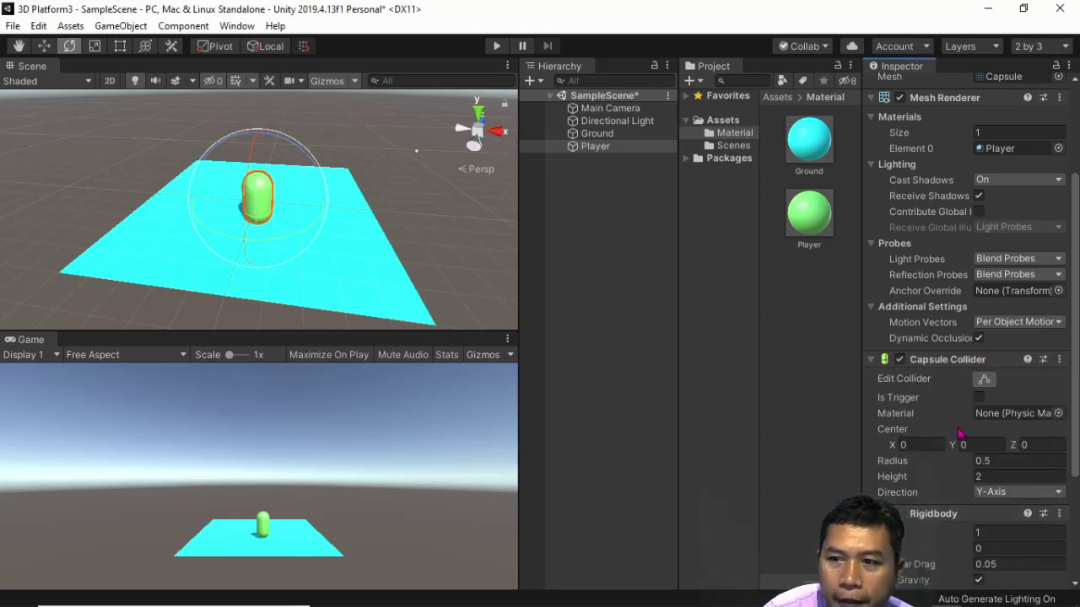
{"action": "scroll", "coordinate": [961, 418], "scroll_direction": "down", "scroll_amount": 5}
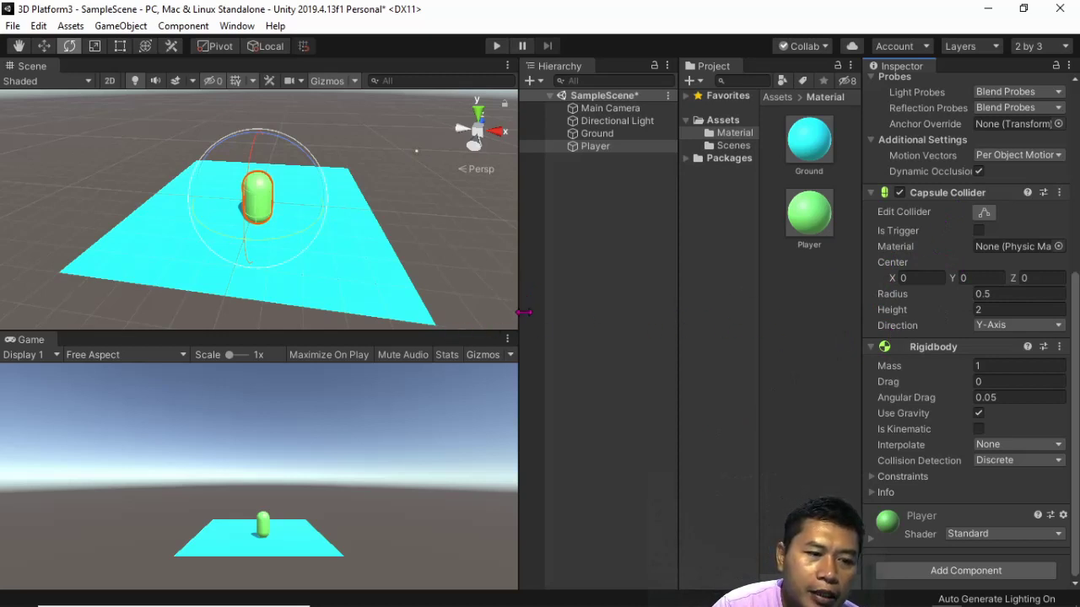
Select Ground, then Player, and enter Play mode to run SampleScene.
{"action": "left_click", "coordinate": [599, 133]}
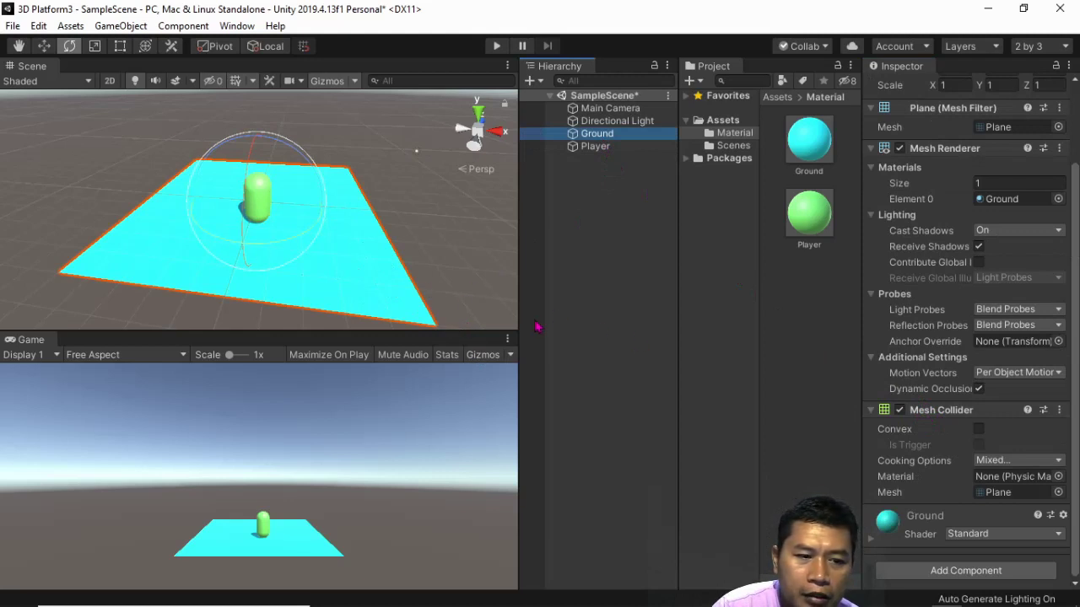
{"action": "left_click", "coordinate": [606, 147]}
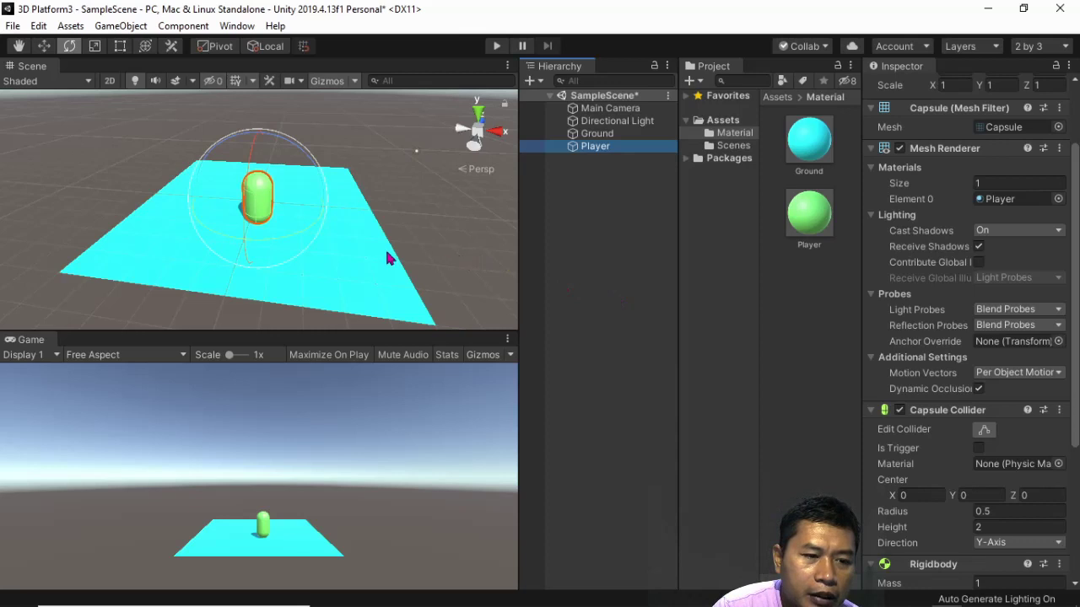
{"action": "left_click", "coordinate": [497, 48]}
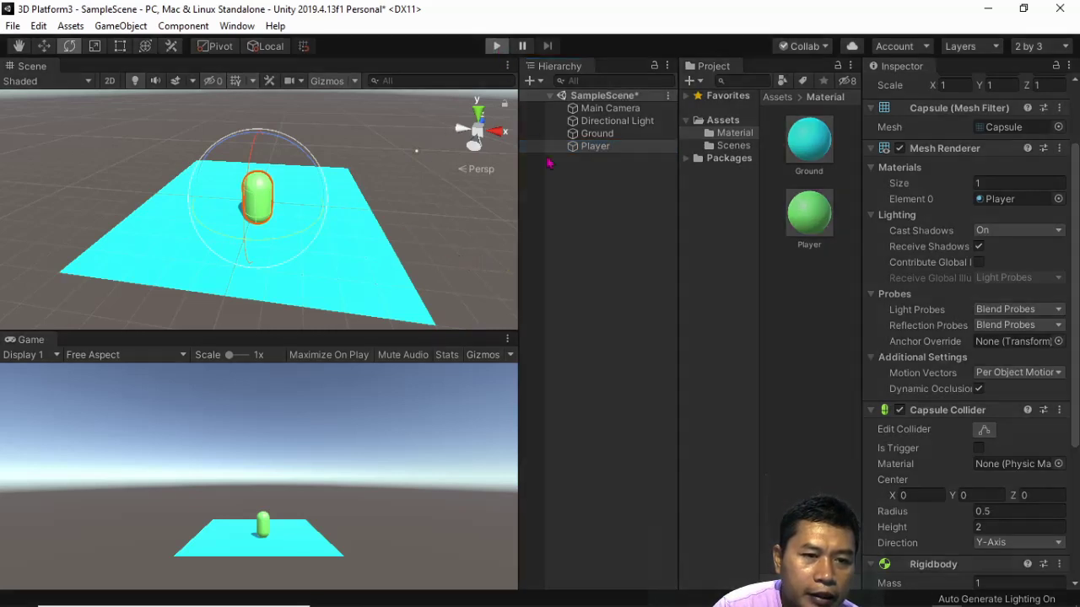
In Play mode, raise the Player capsule three times to watch it fall, then select Ground.
{"action": "left_click", "coordinate": [44, 48]}
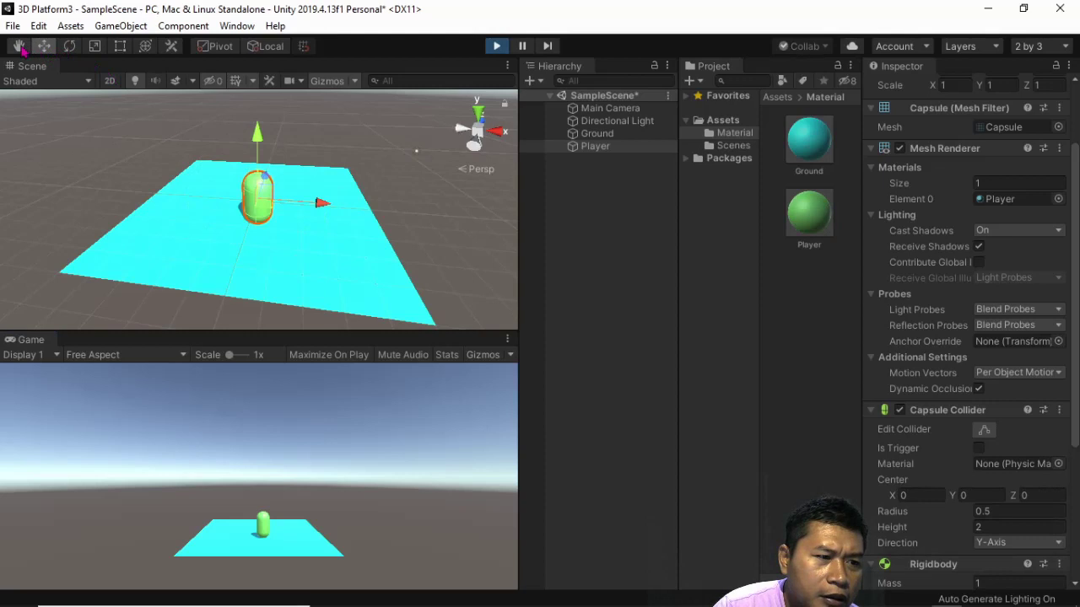
{"action": "left_click_drag", "start_coordinate": [257, 135], "coordinate": [258, 103]}
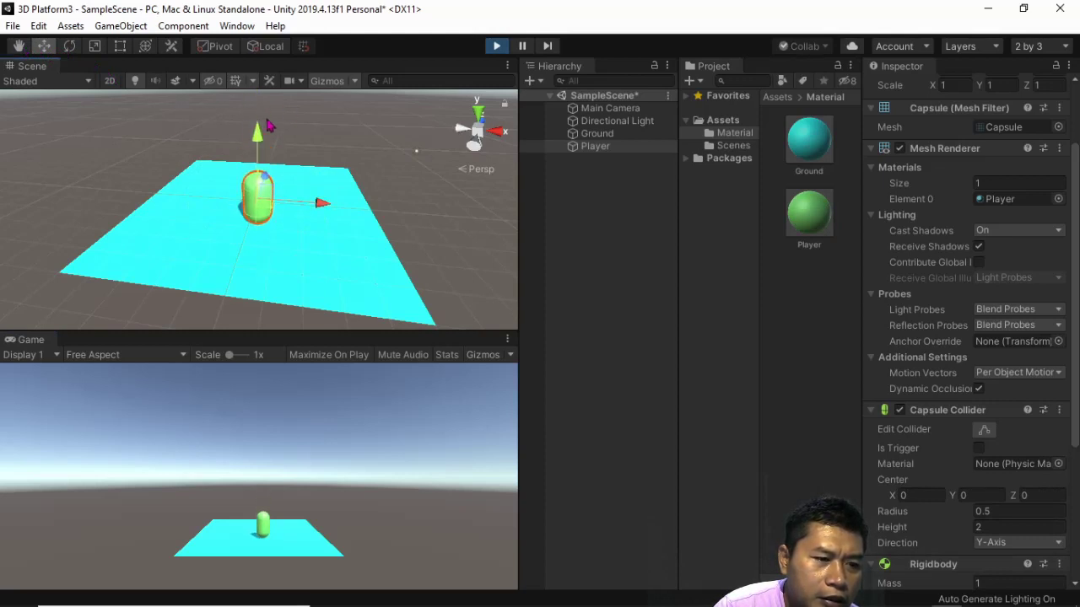
{"action": "left_click_drag", "start_coordinate": [258, 140], "coordinate": [262, 105]}
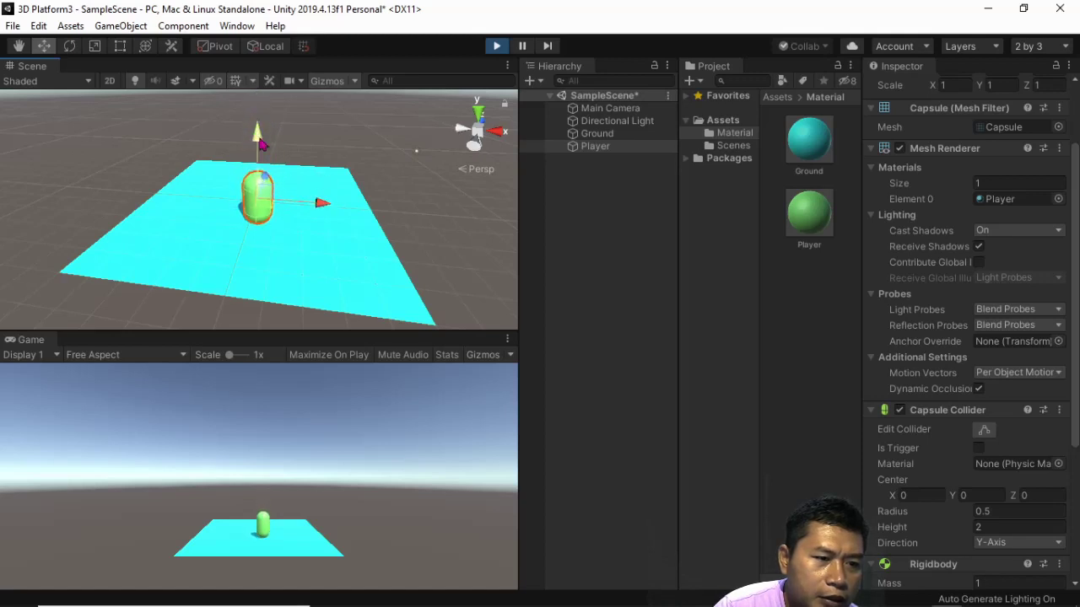
{"action": "left_click_drag", "start_coordinate": [260, 143], "coordinate": [260, 108]}
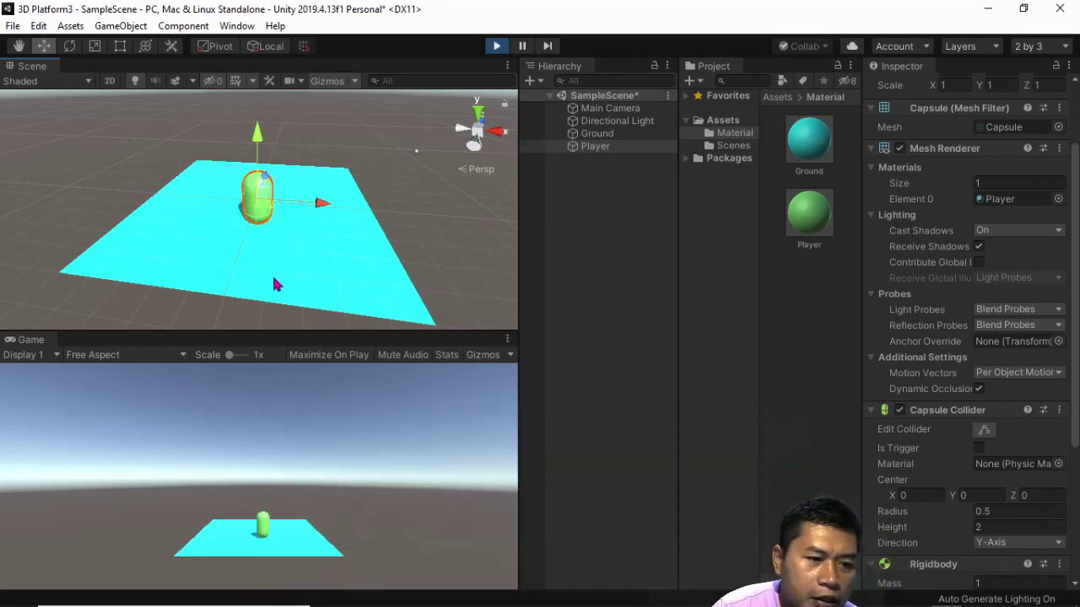
{"action": "left_click", "coordinate": [596, 134]}
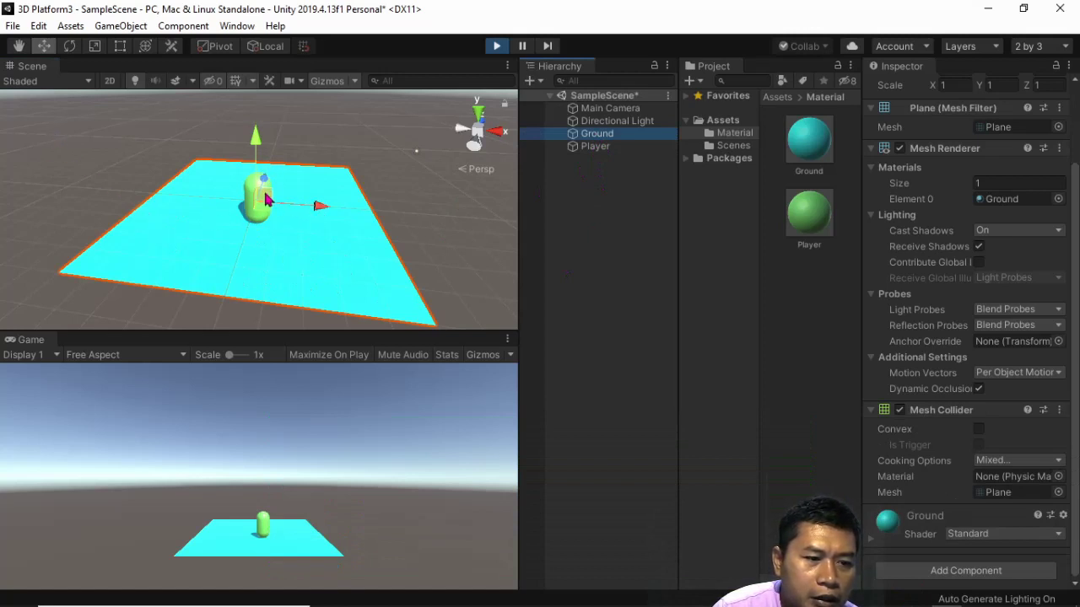
Try moving and stretching the Ground along single axes, undoing each change with Ctrl+Z.
{"action": "left_click_drag", "start_coordinate": [320, 209], "coordinate": [309, 202]}
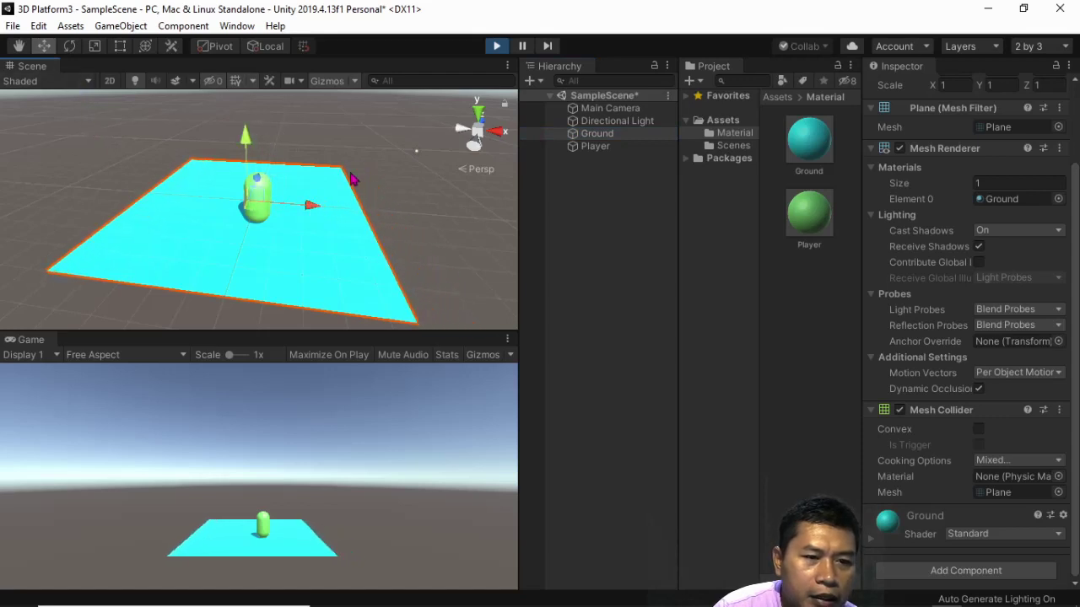
{"action": "key", "text": "ctrl+z"}
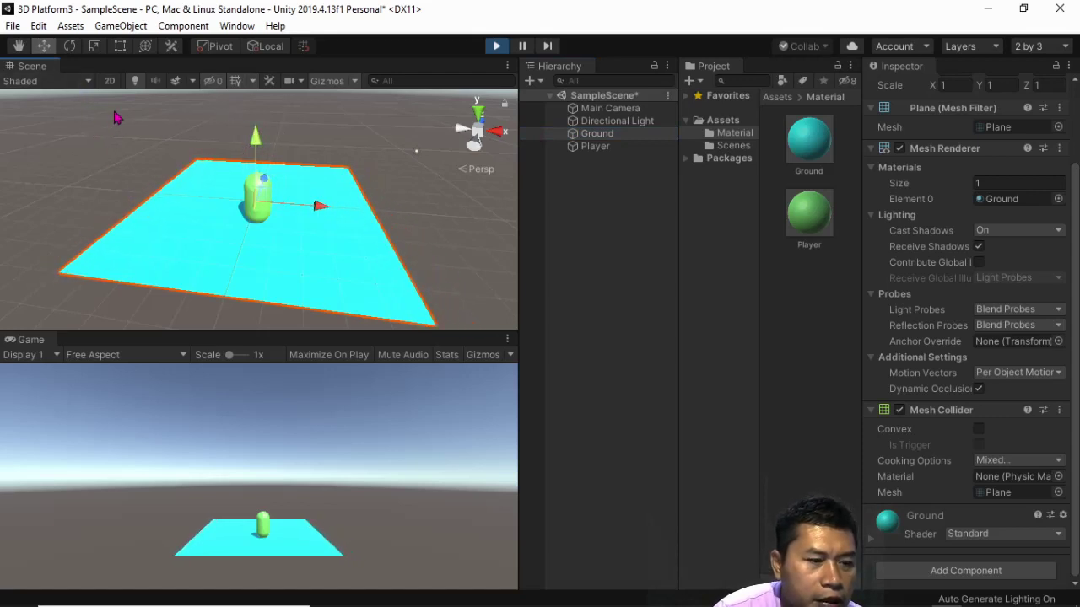
{"action": "left_click", "coordinate": [96, 48]}
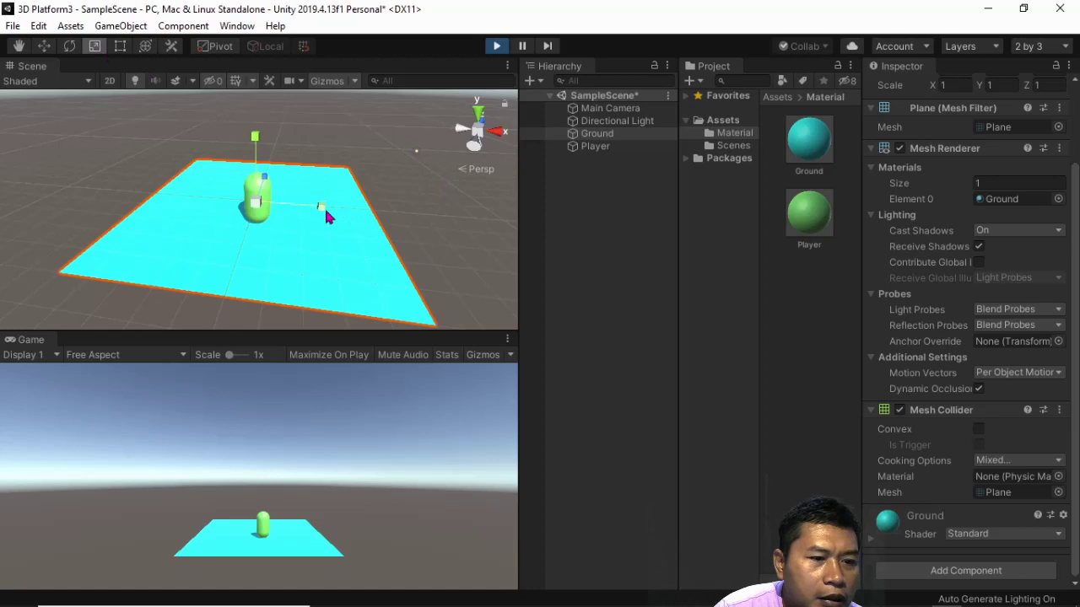
{"action": "mouse_move", "coordinate": [320, 206]}
{"action": "left_mouse_down"}
{"action": "mouse_move", "coordinate": [351, 214]}
{"action": "mouse_move", "coordinate": [336, 208]}
{"action": "left_mouse_up"}
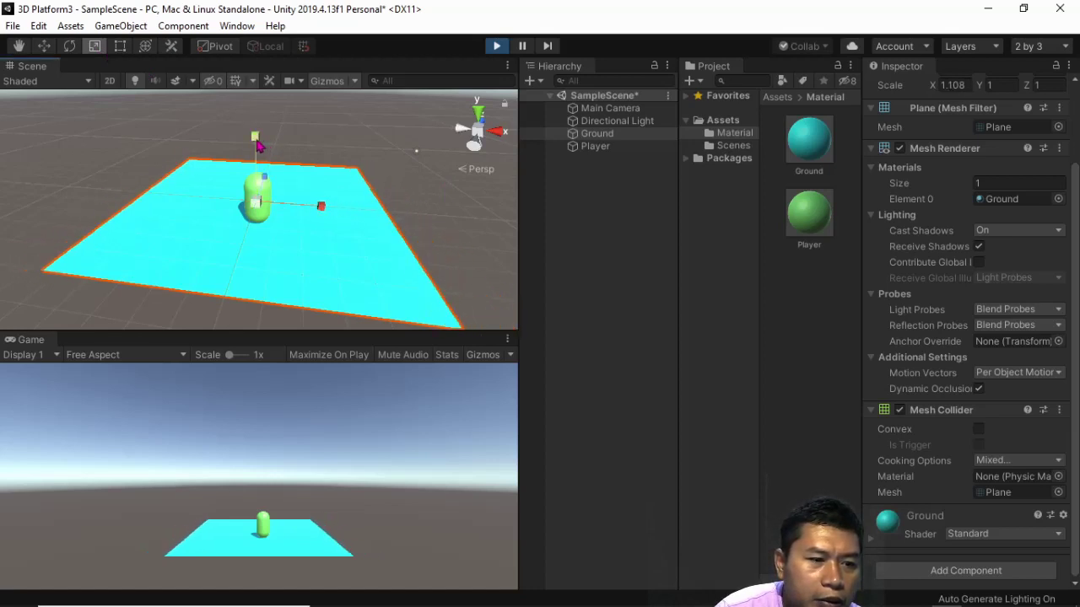
{"action": "left_click_drag", "start_coordinate": [264, 182], "coordinate": [267, 177]}
{"action": "left_click_drag", "start_coordinate": [255, 139], "coordinate": [259, 139]}
{"action": "key", "text": "ctrl+z"}
{"action": "key", "text": "ctrl+z"}
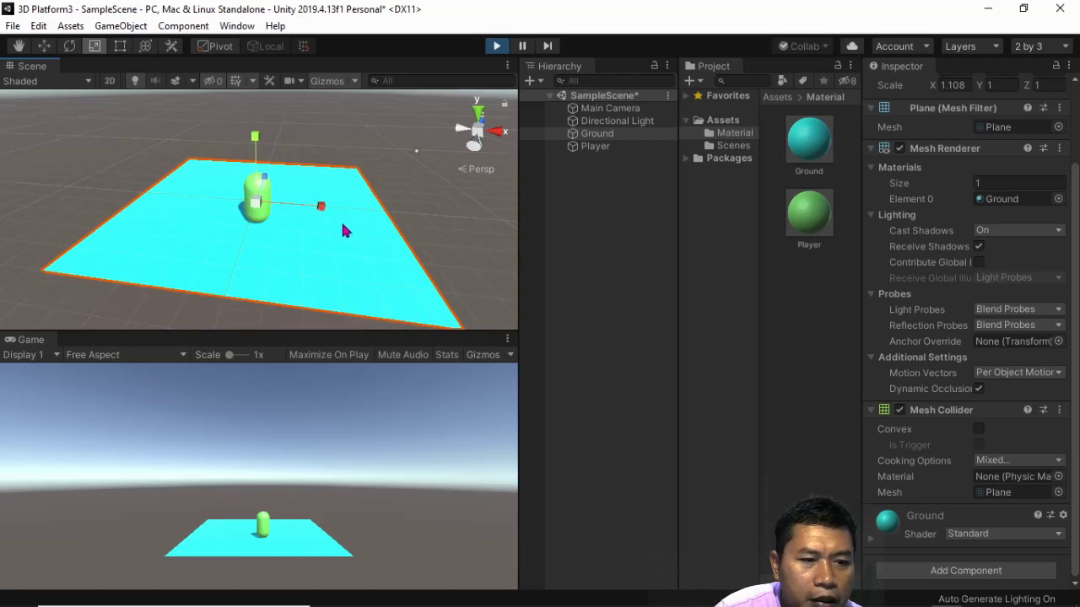
{"action": "key", "text": "ctrl+z"}
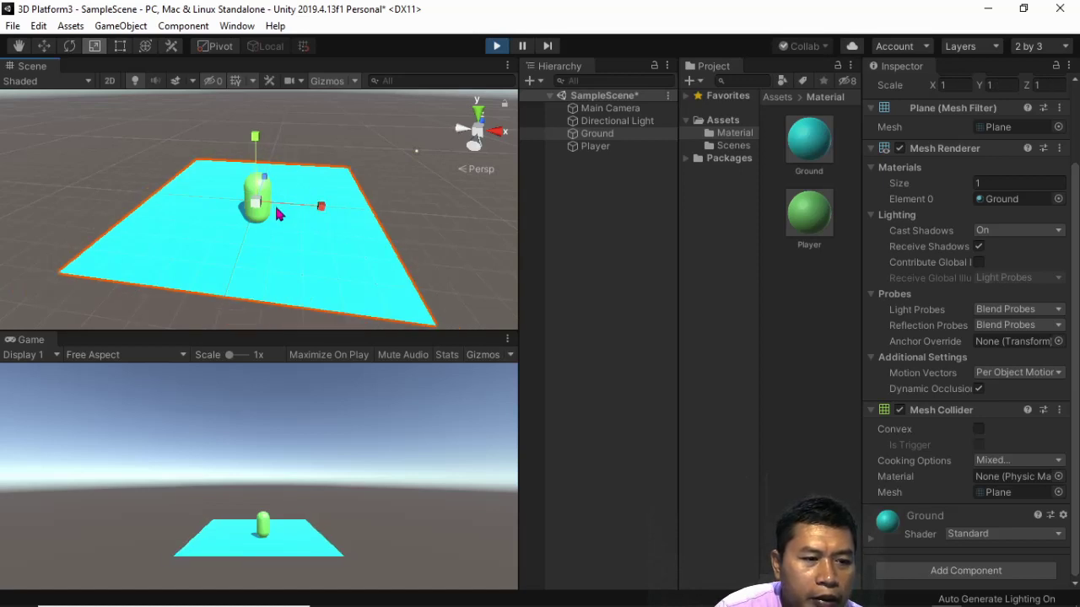
Scale the Ground evenly to 7.9696 on all axes, then open GameObject > 3D Object.
{"action": "left_click_drag", "start_coordinate": [256, 205], "coordinate": [473, 159]}
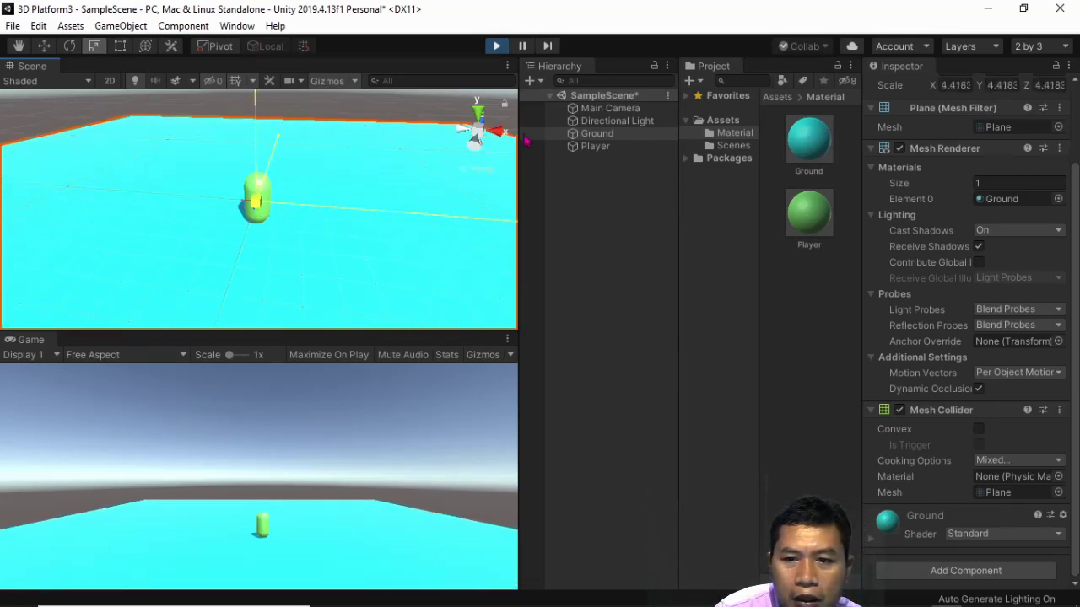
{"action": "left_click_drag", "start_coordinate": [472, 162], "coordinate": [615, 108]}
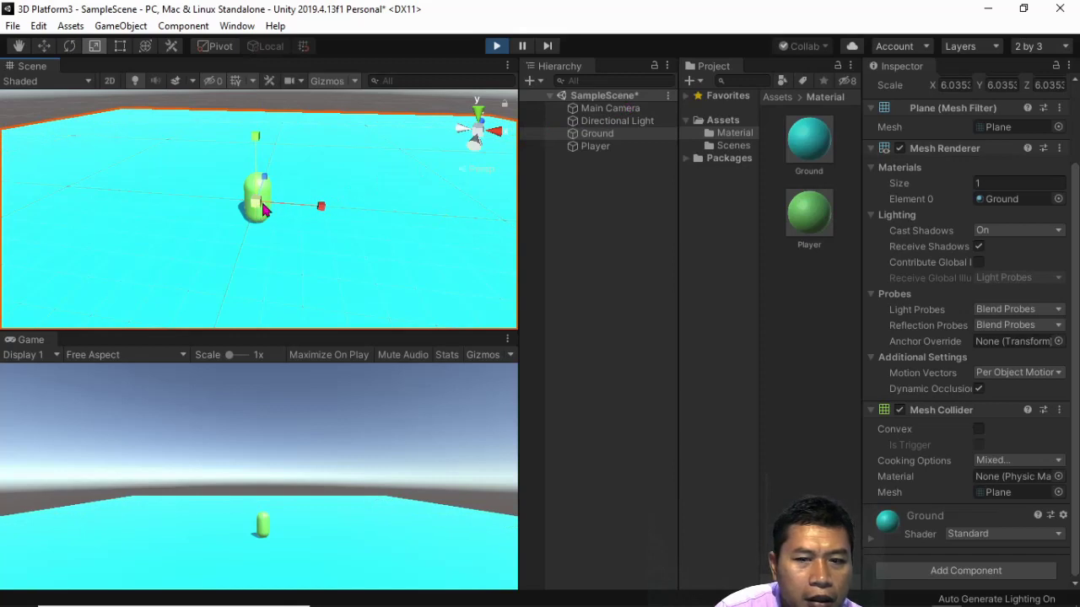
{"action": "left_click_drag", "start_coordinate": [263, 209], "coordinate": [288, 206]}
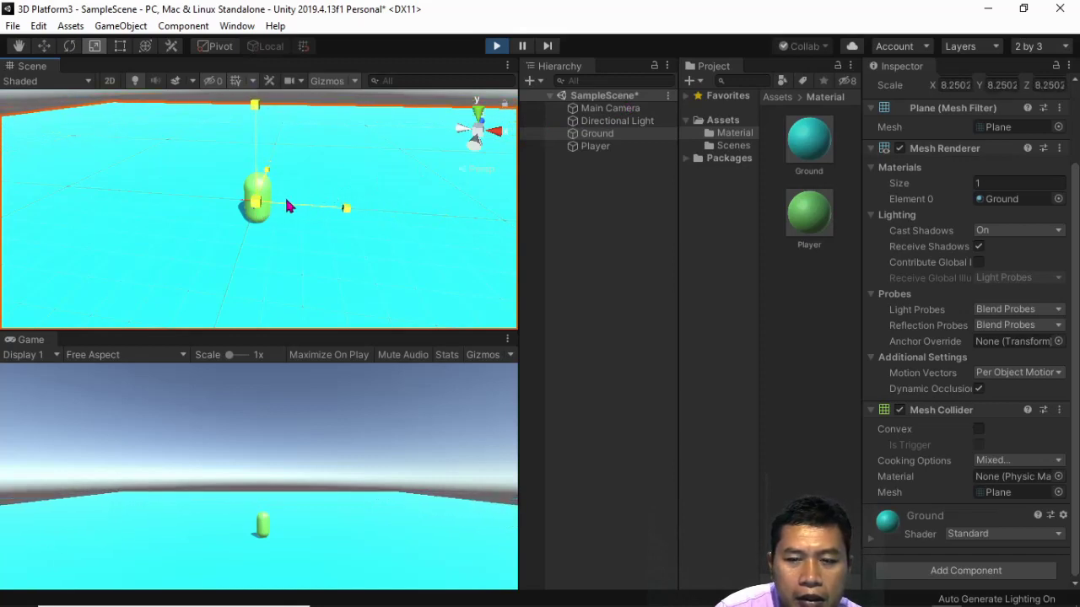
{"action": "left_click_drag", "start_coordinate": [288, 206], "coordinate": [284, 205]}
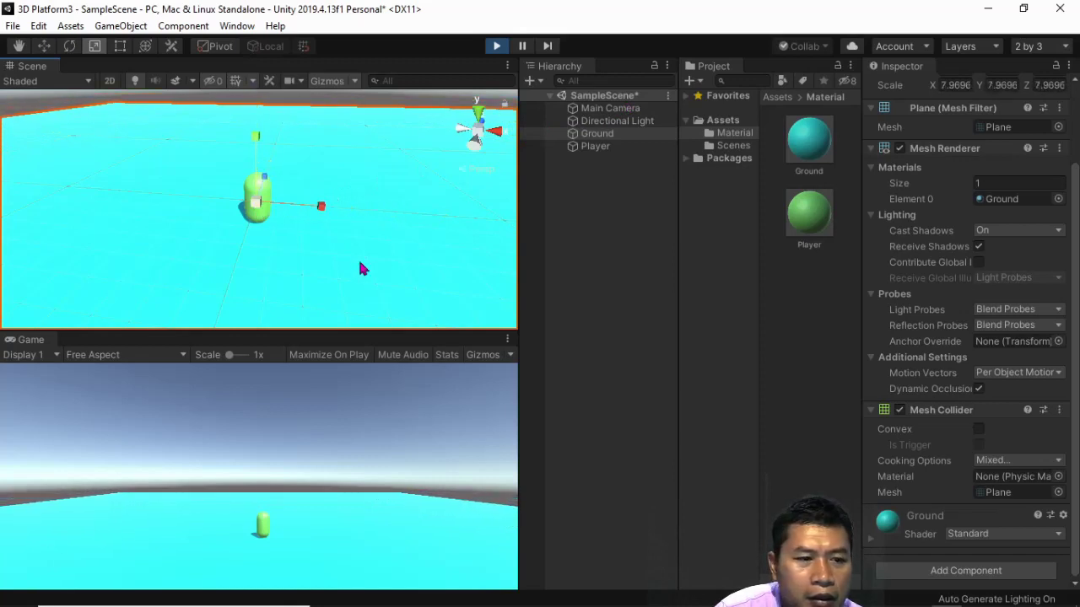
{"action": "scroll", "coordinate": [363, 262], "scroll_direction": "down", "scroll_amount": 1}
{"action": "scroll", "coordinate": [358, 265], "scroll_direction": "down", "scroll_amount": 1}
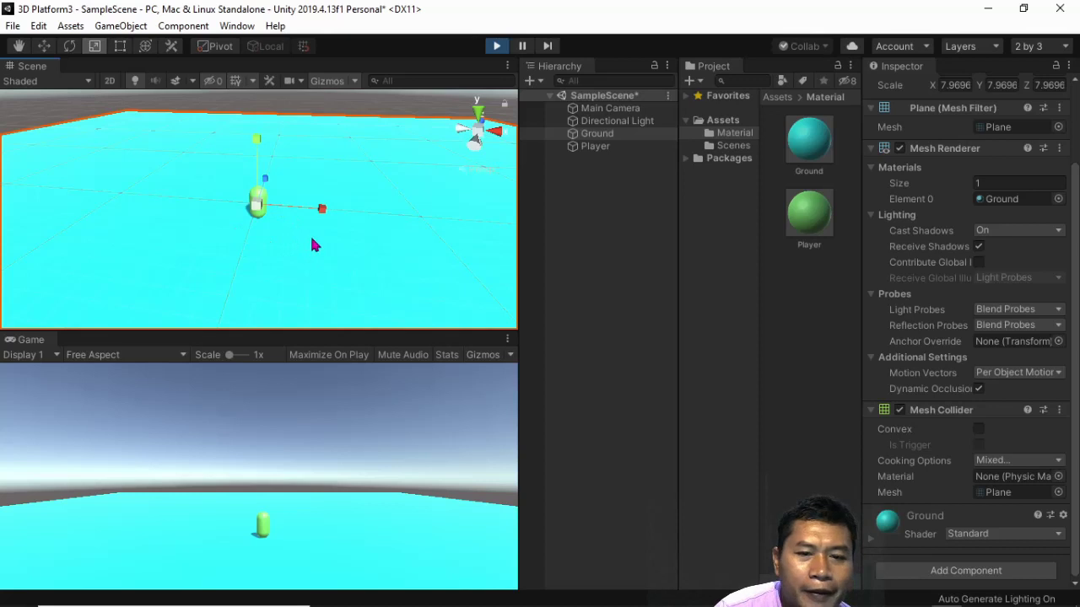
{"action": "left_click", "coordinate": [121, 25]}
{"action": "mouse_move", "coordinate": [211, 79]}
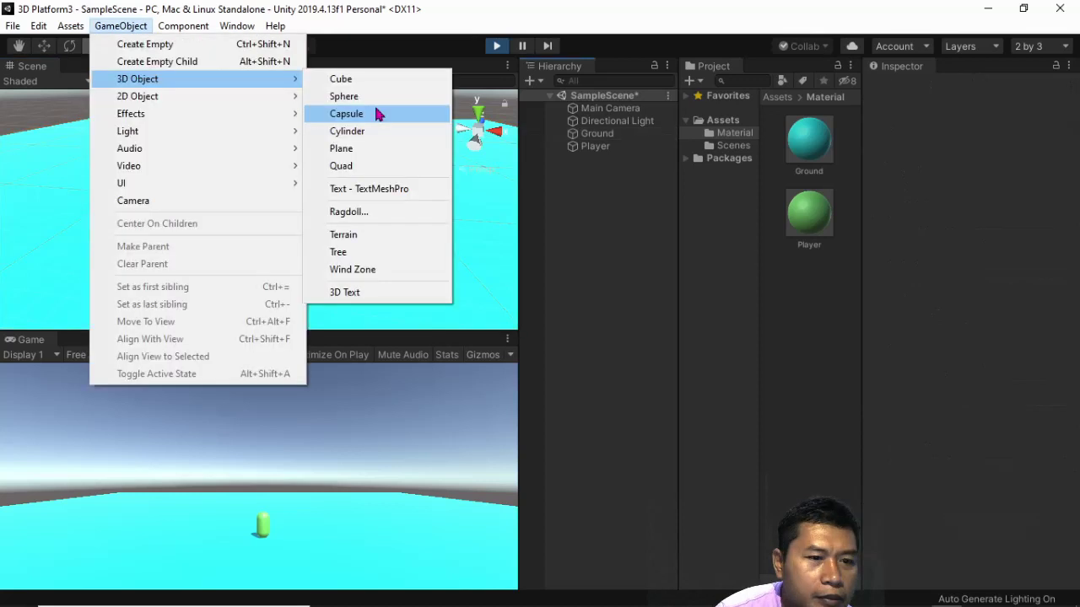
Add a Cube, then exit Play mode so the cube and enlarged Ground are discarded.
{"action": "left_click", "coordinate": [354, 79]}
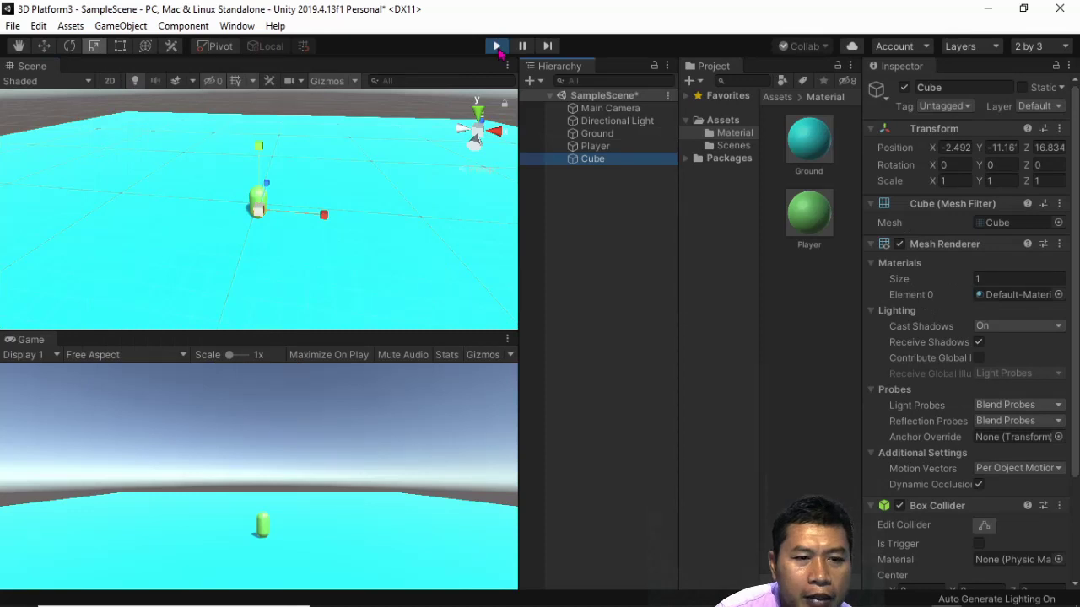
{"action": "left_click", "coordinate": [497, 49]}
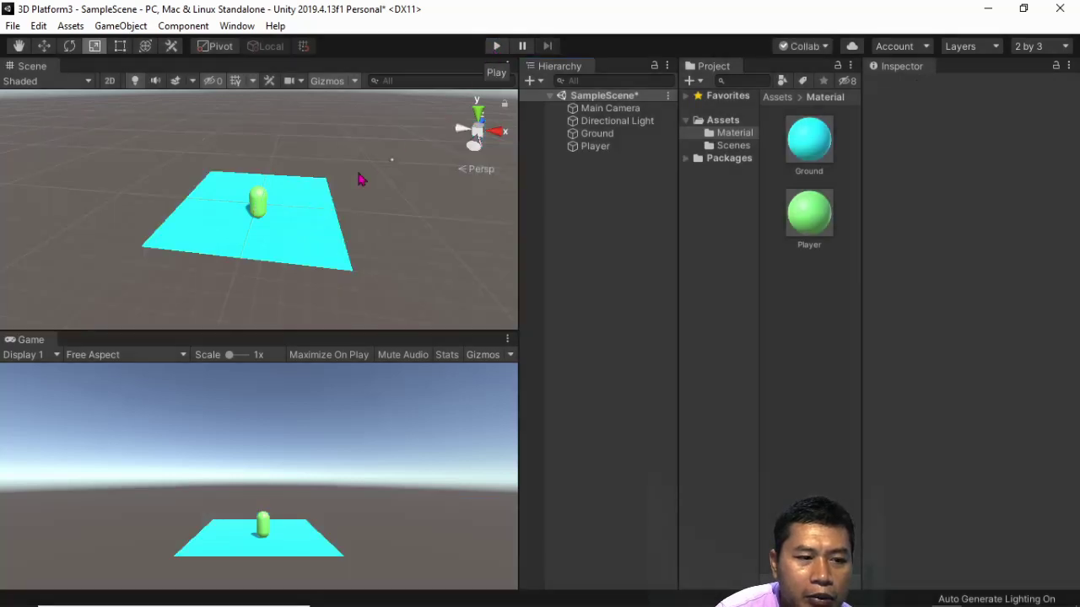
Select the Ground and scale it evenly to 7.9945 on all axes outside Play mode.
{"action": "left_click", "coordinate": [257, 202]}
{"action": "left_click", "coordinate": [309, 244]}
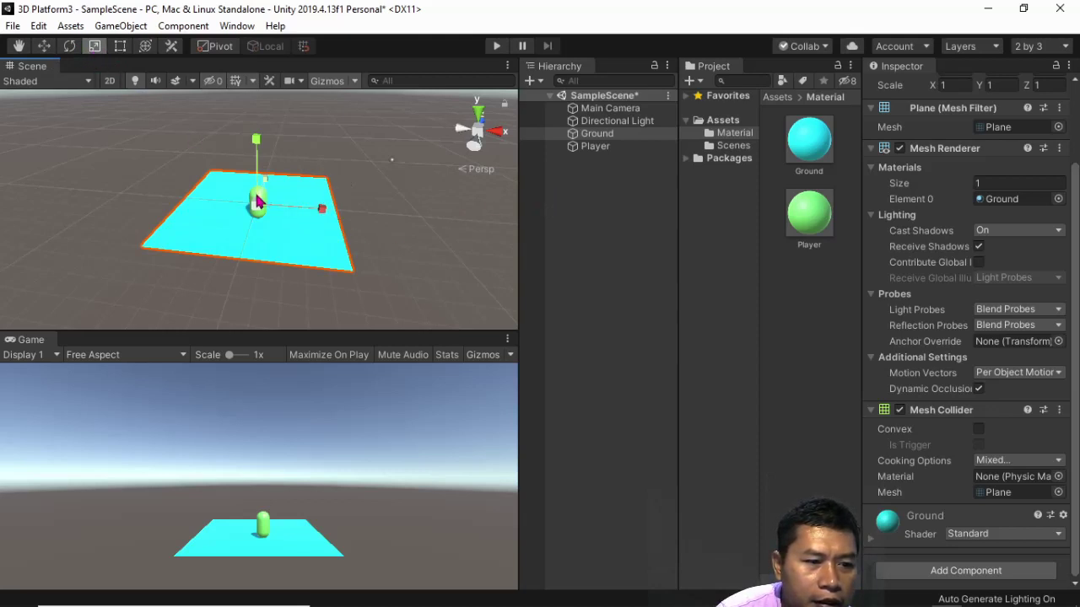
{"action": "mouse_move", "coordinate": [257, 203]}
{"action": "left_mouse_down"}
{"action": "mouse_move", "coordinate": [524, 241]}
{"action": "mouse_move", "coordinate": [806, 259]}
{"action": "mouse_move", "coordinate": [740, 277]}
{"action": "left_mouse_up"}
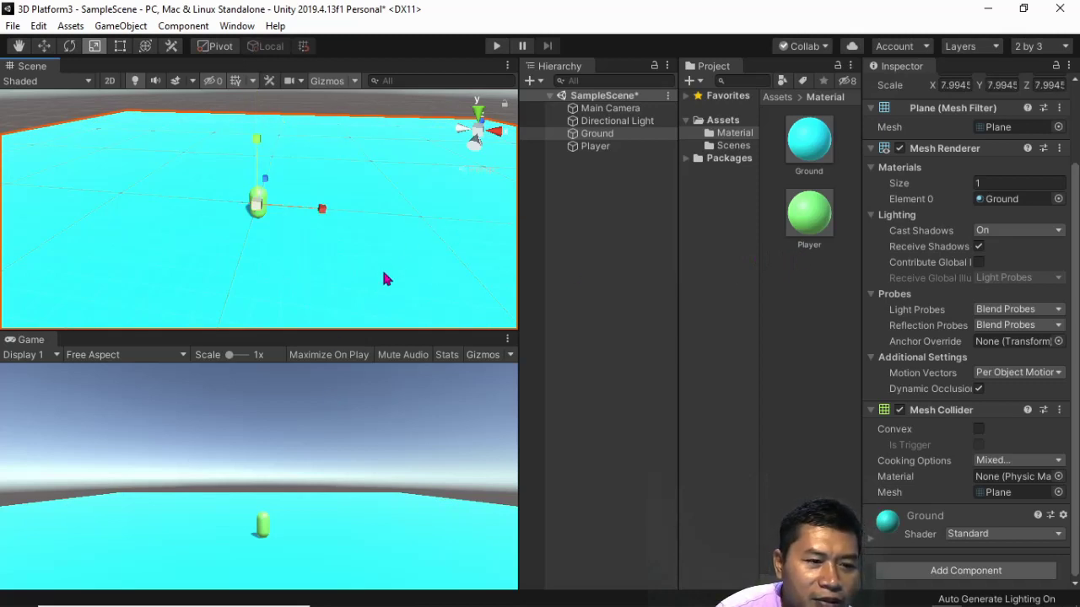
{"action": "left_click_drag", "start_coordinate": [382, 268], "coordinate": [398, 274], "text": "alt"}
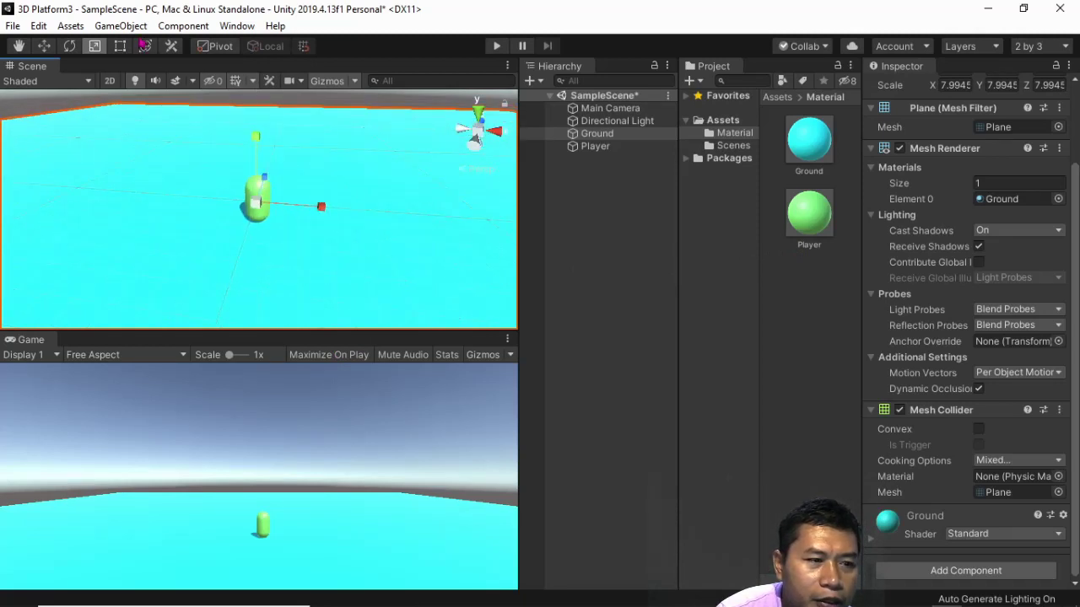
{"action": "left_click", "coordinate": [133, 25]}
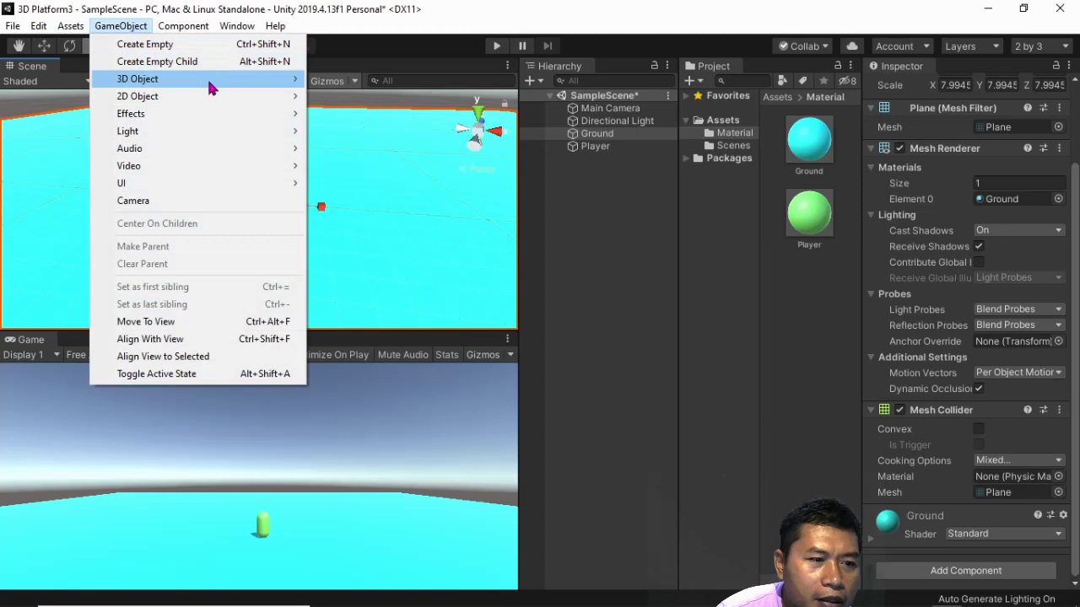
Create a Cube, enlarge it, and move it up to the capsule's right-back, then frame it.
{"action": "mouse_move", "coordinate": [215, 82]}
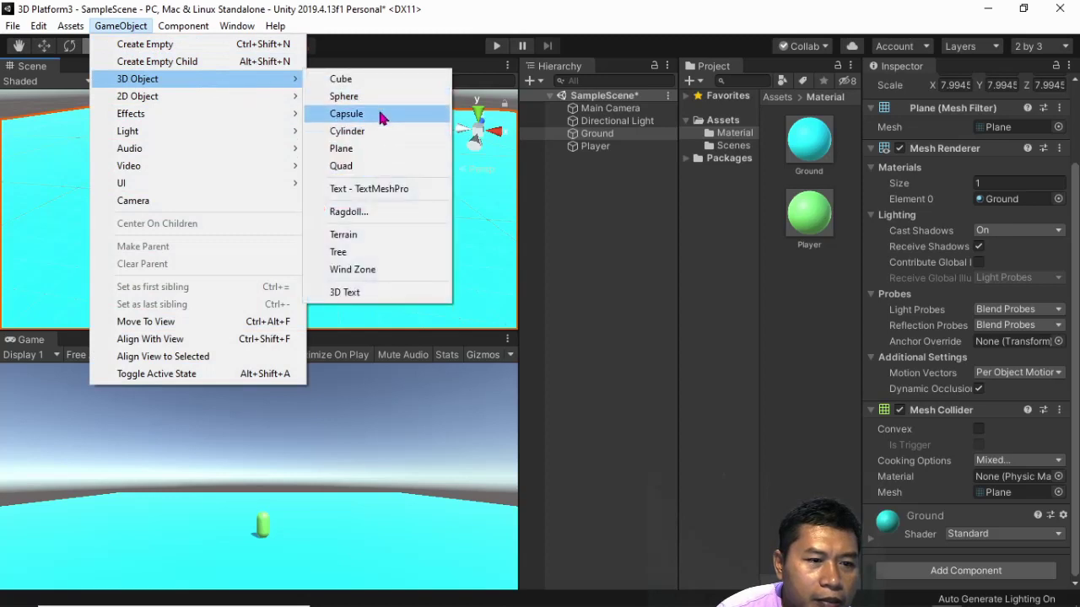
{"action": "left_click", "coordinate": [380, 79]}
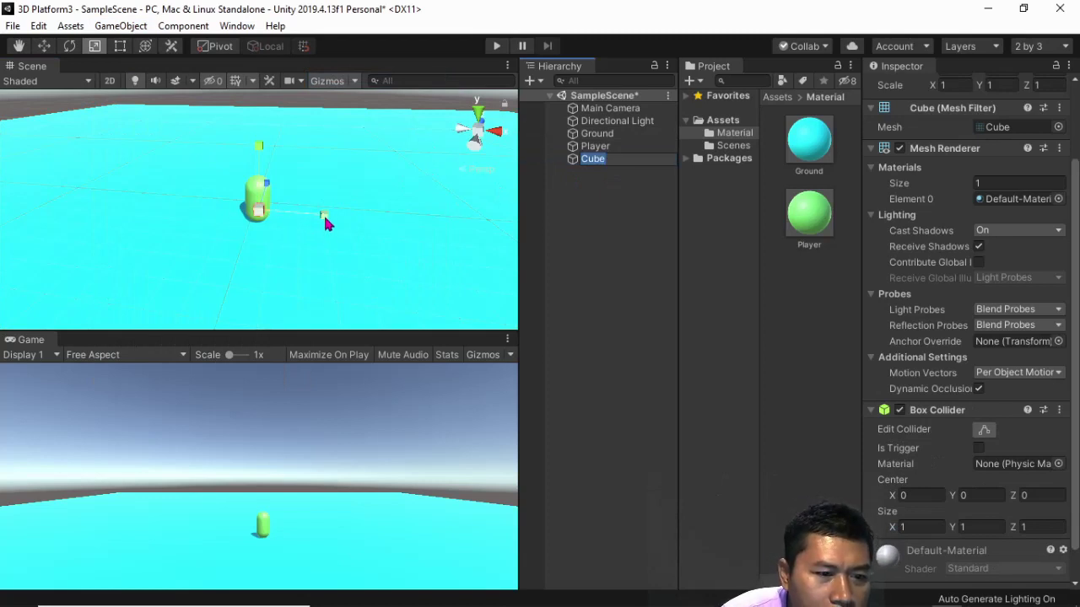
{"action": "left_click", "coordinate": [267, 215]}
{"action": "left_click_drag", "start_coordinate": [265, 215], "coordinate": [300, 218]}
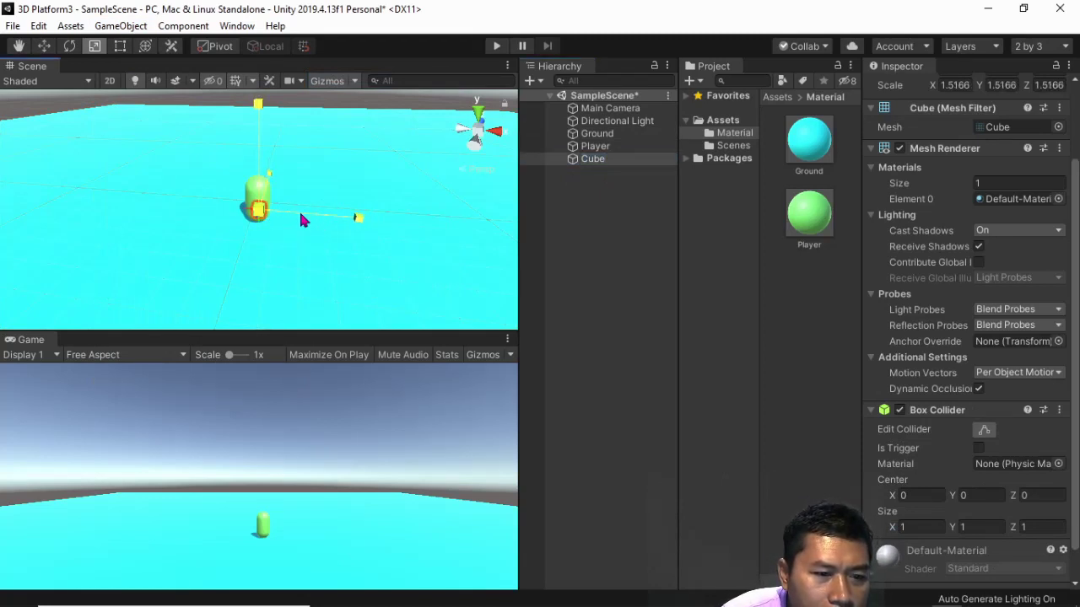
{"action": "left_click", "coordinate": [46, 47]}
{"action": "mouse_move", "coordinate": [263, 216]}
{"action": "left_mouse_down"}
{"action": "mouse_move", "coordinate": [337, 194]}
{"action": "mouse_move", "coordinate": [354, 115]}
{"action": "left_mouse_up"}
{"action": "mouse_move", "coordinate": [354, 112]}
{"action": "left_mouse_down"}
{"action": "mouse_move", "coordinate": [340, 109]}
{"action": "mouse_move", "coordinate": [377, 238]}
{"action": "left_mouse_up"}
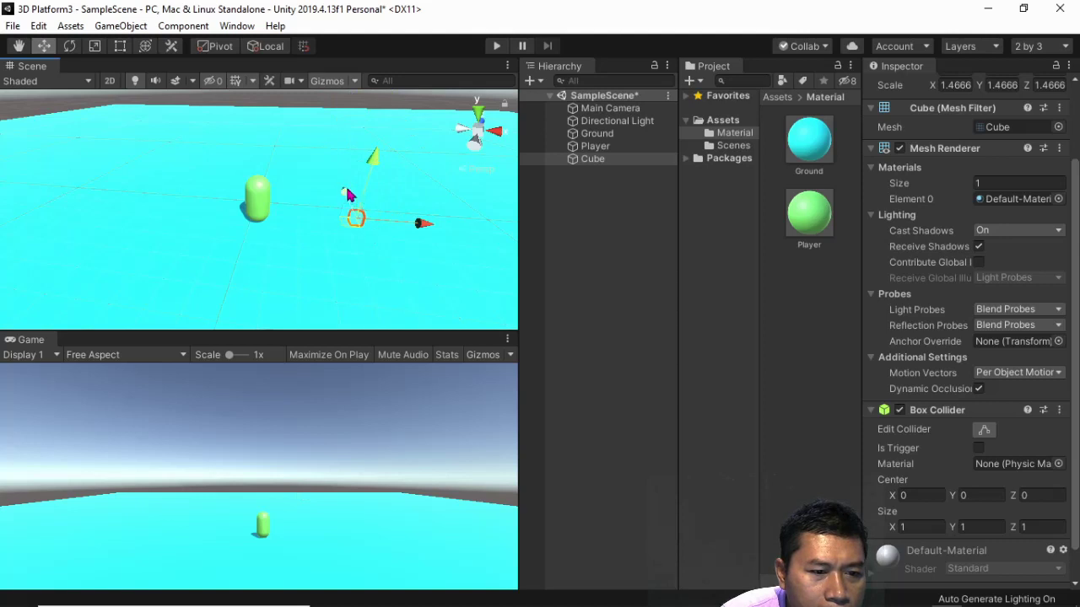
{"action": "mouse_move", "coordinate": [374, 163]}
{"action": "left_mouse_down"}
{"action": "mouse_move", "coordinate": [396, 92]}
{"action": "mouse_move", "coordinate": [376, 122]}
{"action": "left_mouse_up"}
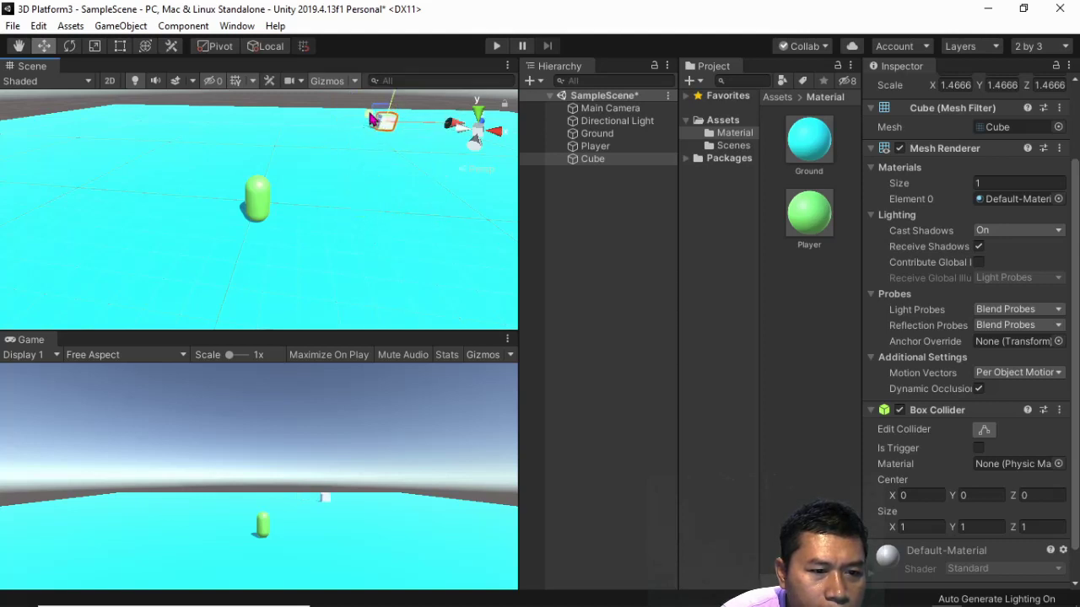
{"action": "left_click_drag", "start_coordinate": [369, 116], "coordinate": [446, 184]}
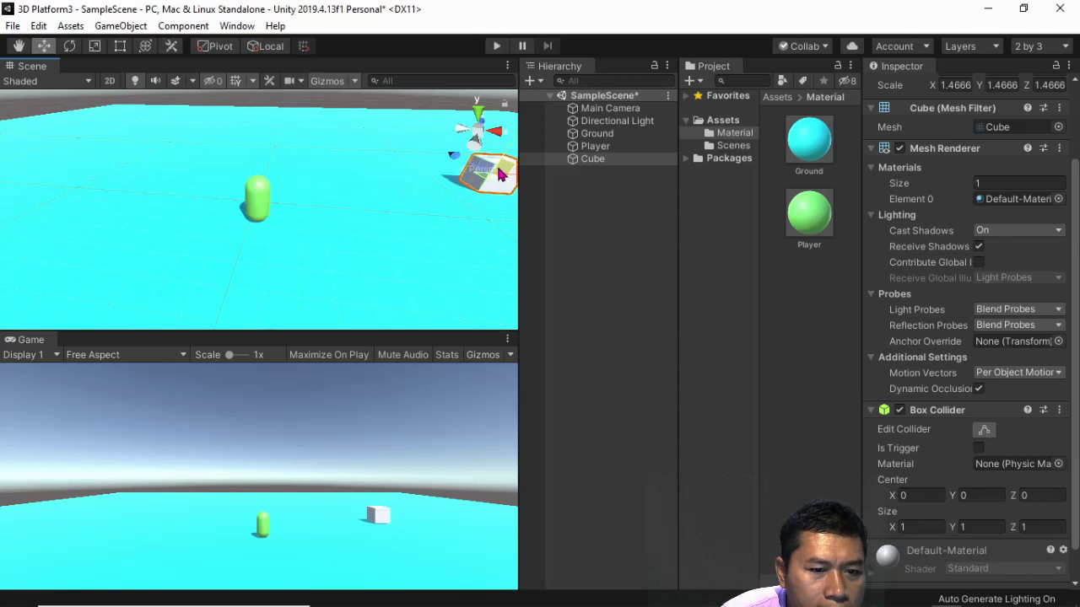
{"action": "key", "text": "f"}
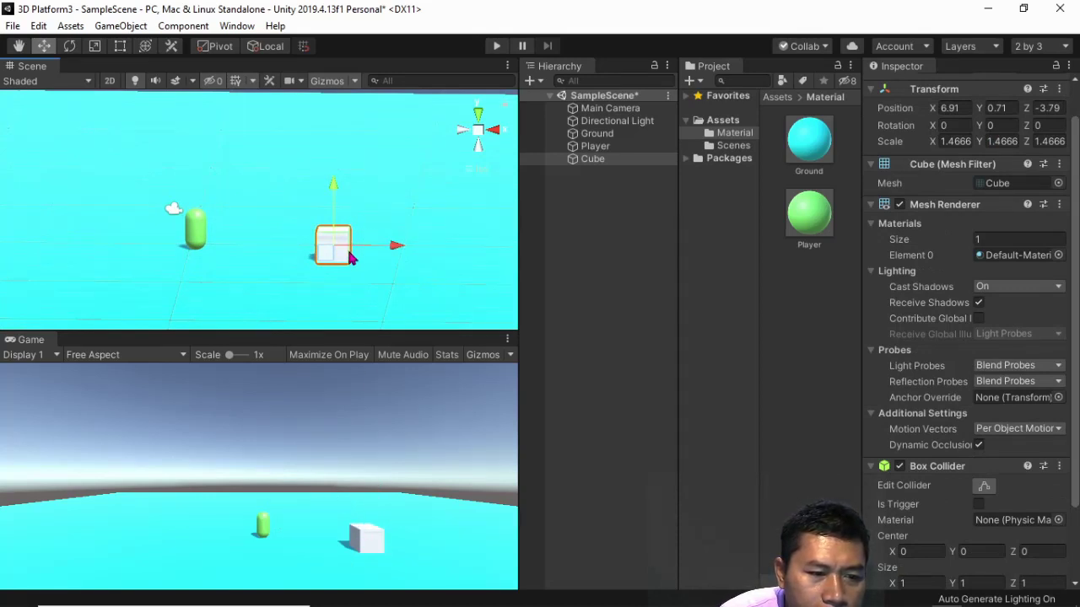
{"action": "left_click_drag", "start_coordinate": [365, 305], "coordinate": [400, 284], "text": "alt"}
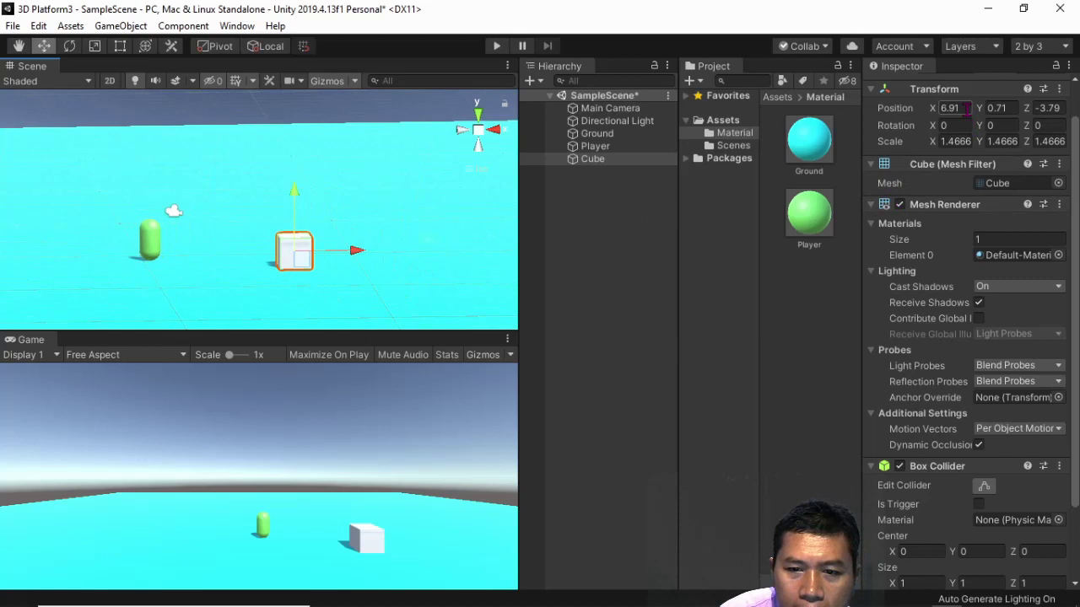
Set the cube's Scale to 2, 2, 2 and its Position Y to 1 in the Inspector.
{"action": "left_click", "coordinate": [966, 141]}
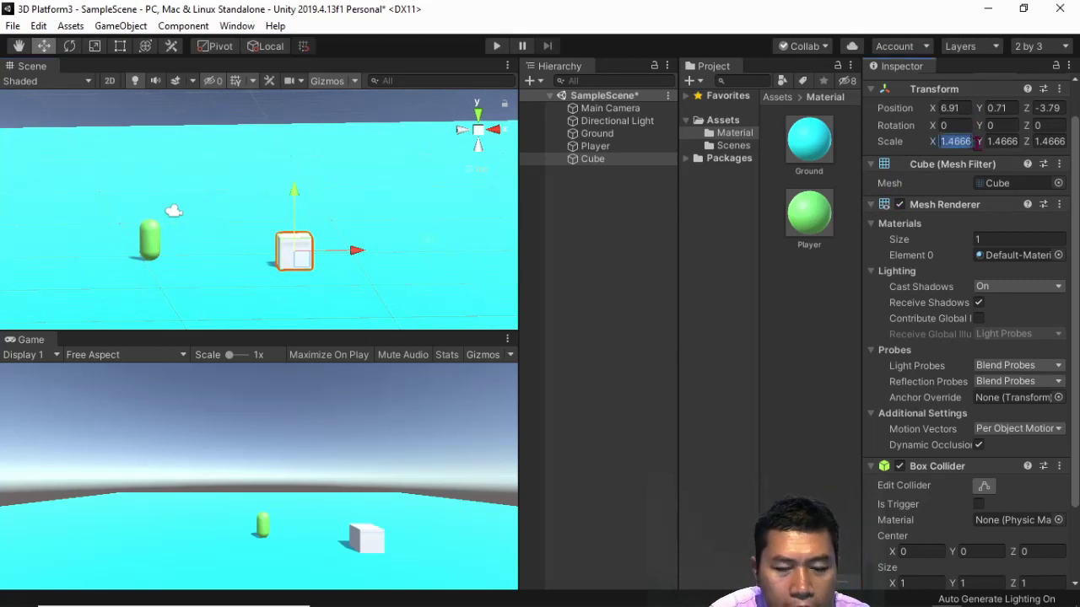
{"action": "type", "text": "2"}
{"action": "key", "text": "Tab"}
{"action": "type", "text": "2"}
{"action": "key", "text": "Tab"}
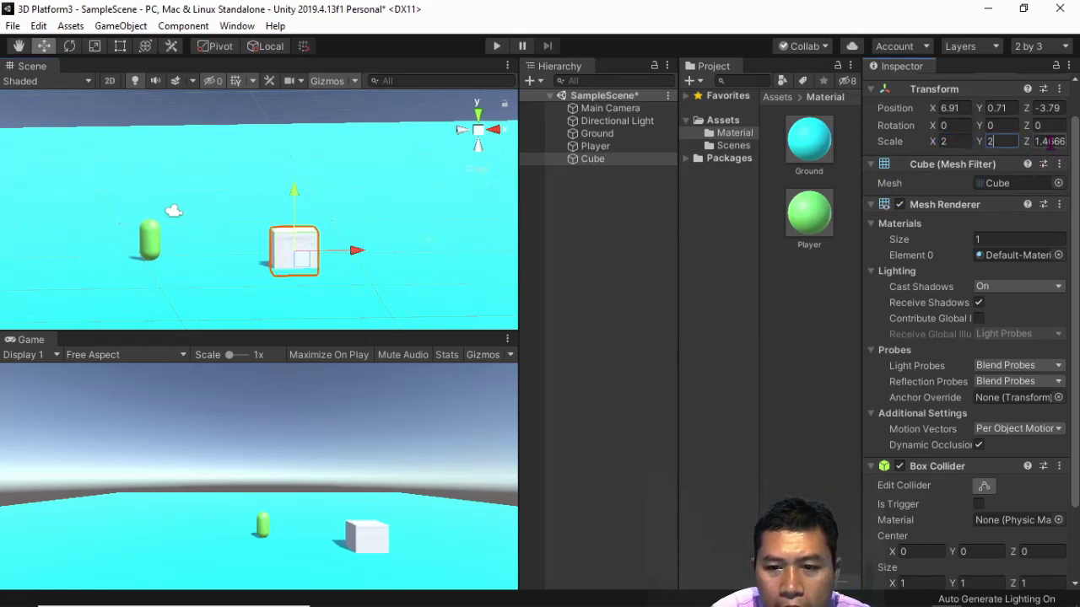
{"action": "type", "text": "2"}
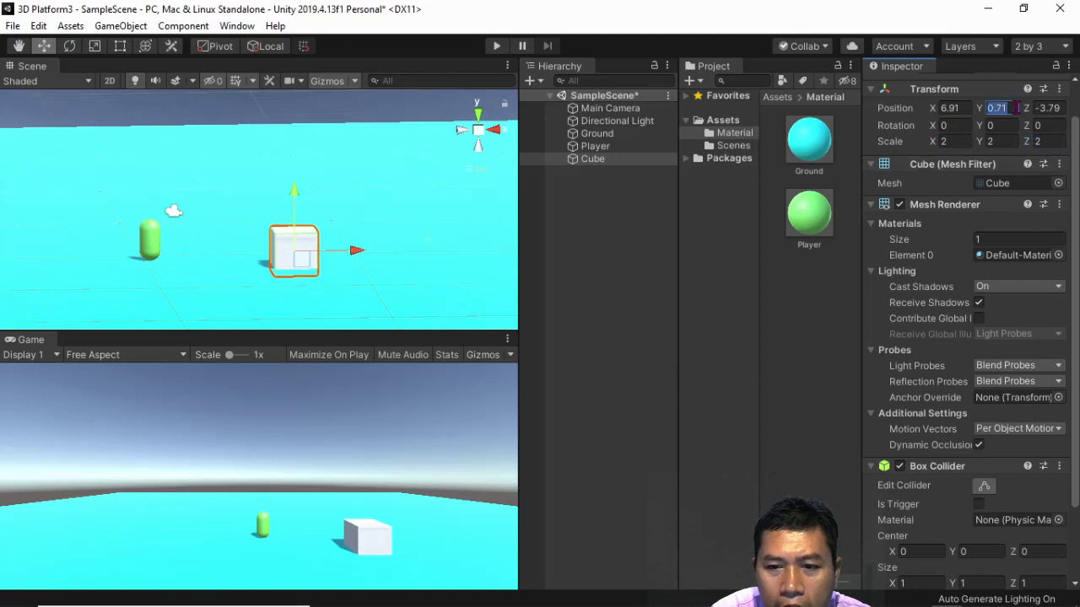
{"action": "type", "text": "2"}
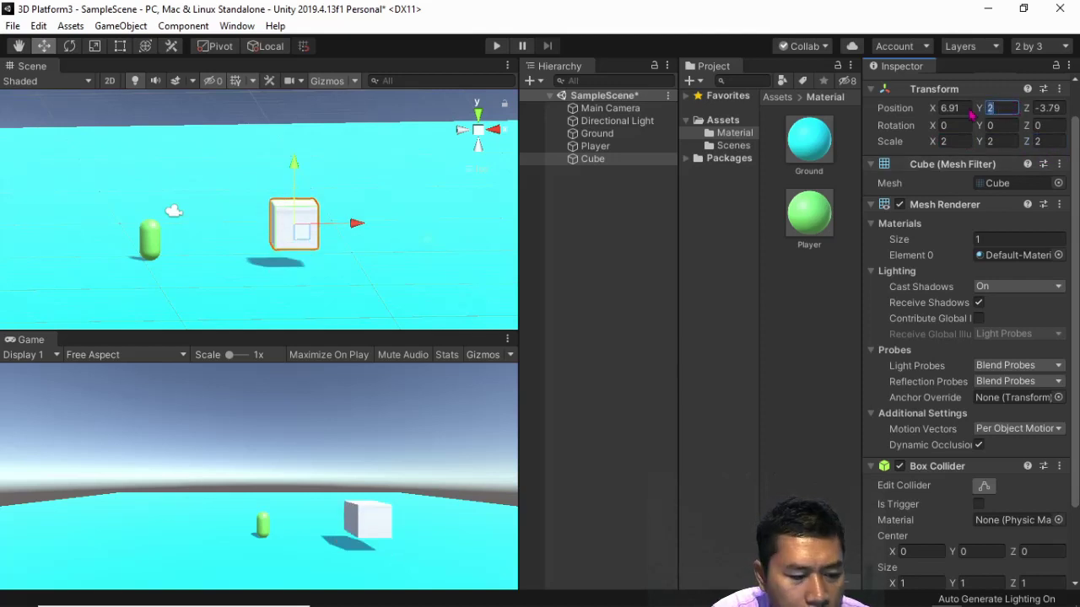
{"action": "type", "text": "1"}
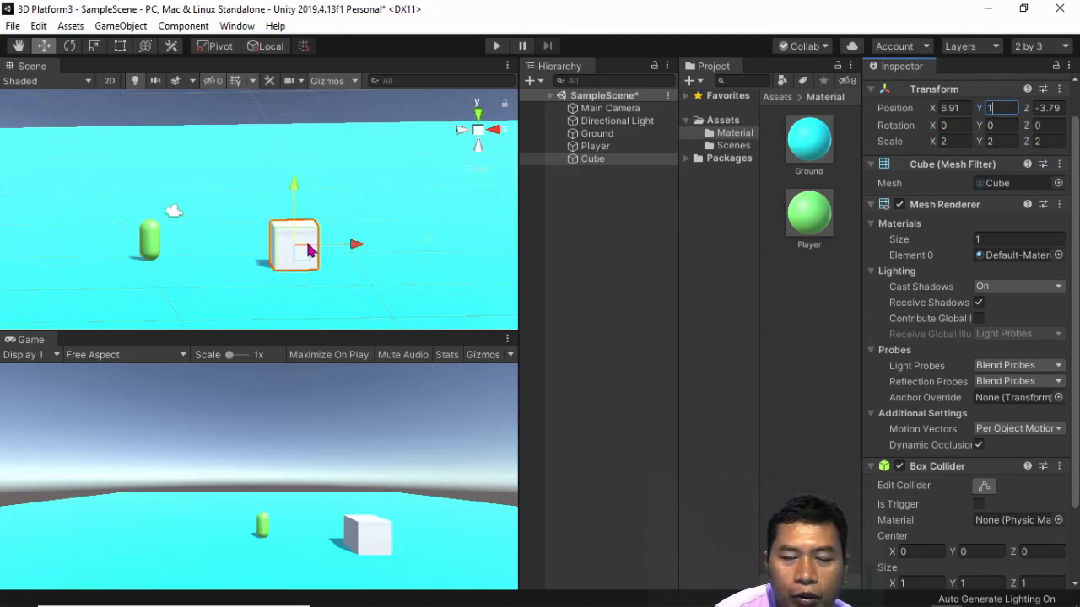
{"action": "left_click", "coordinate": [607, 163]}
Duplicate the cube as Cube (1), push it further back and lower it one step.
{"action": "key", "text": "ctrl+d"}
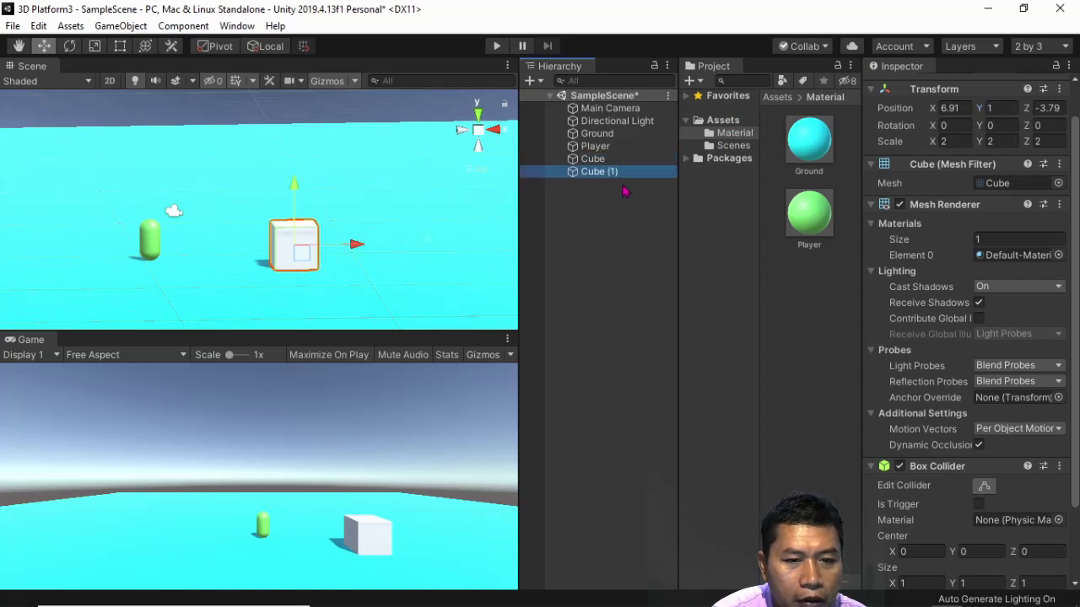
{"action": "left_click", "coordinate": [614, 173]}
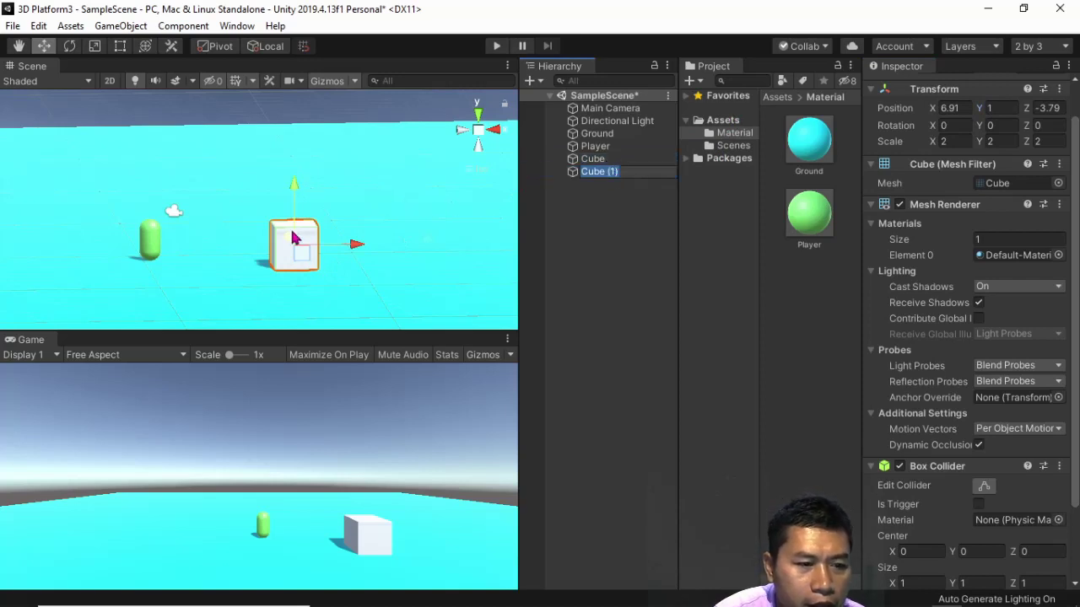
{"action": "left_click_drag", "start_coordinate": [289, 244], "coordinate": [307, 247]}
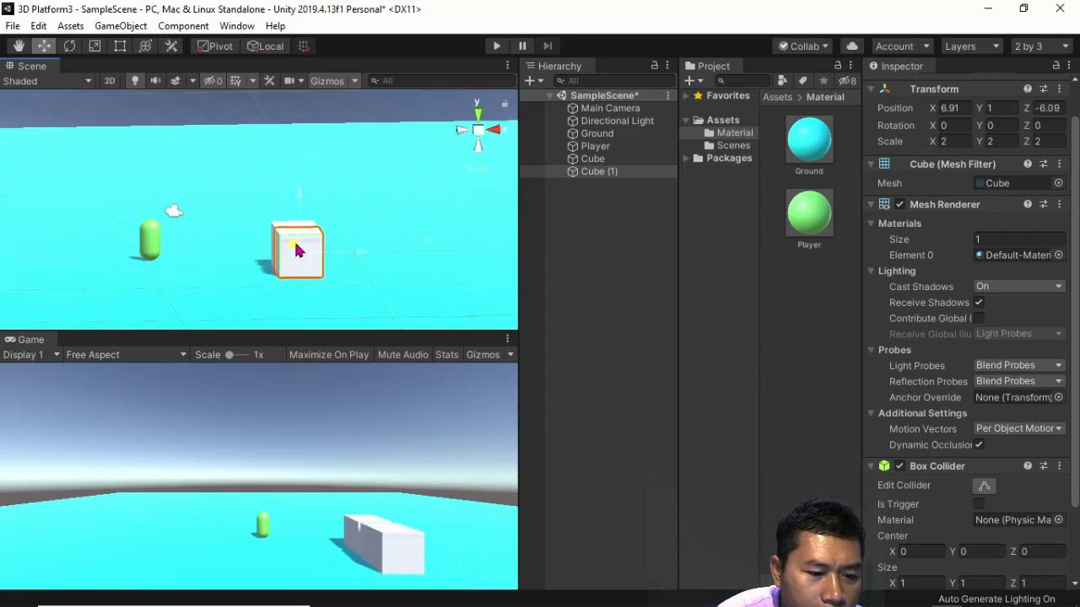
{"action": "left_click_drag", "start_coordinate": [305, 192], "coordinate": [297, 204]}
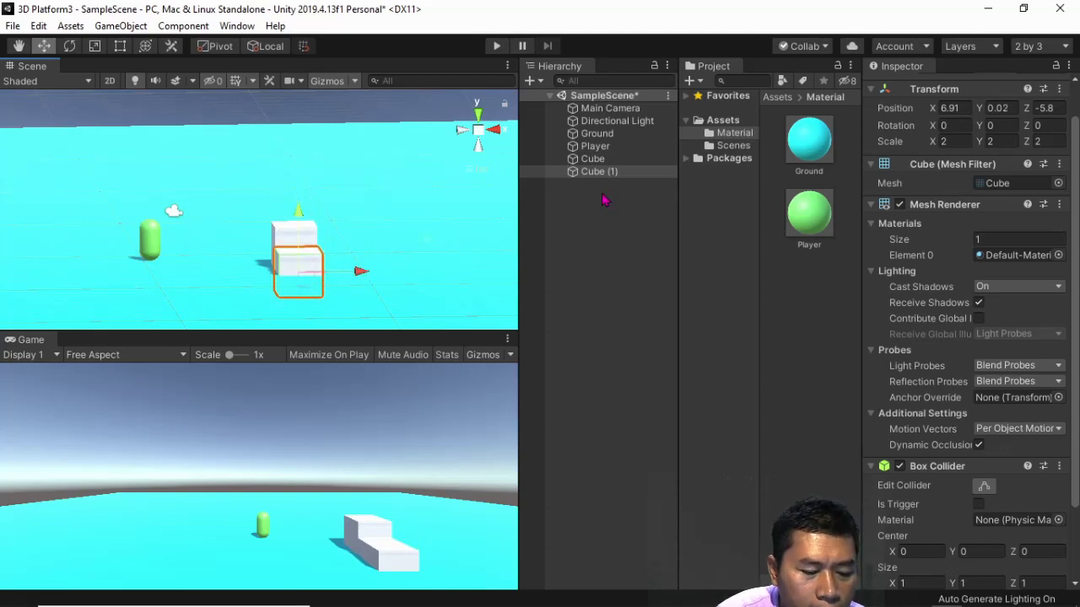
Duplicate Cube (1) as Cube (2), bring it toward the camera and lower it into a third step.
{"action": "key", "text": "ctrl+d"}
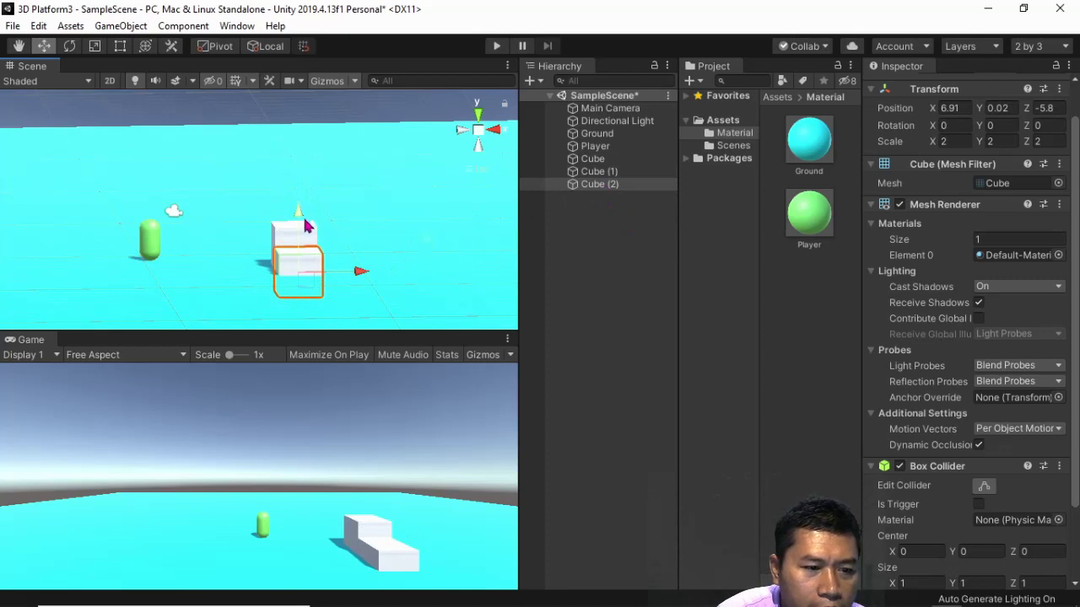
{"action": "mouse_move", "coordinate": [302, 266]}
{"action": "left_mouse_down"}
{"action": "mouse_move", "coordinate": [306, 282]}
{"action": "mouse_move", "coordinate": [299, 272]}
{"action": "left_mouse_up"}
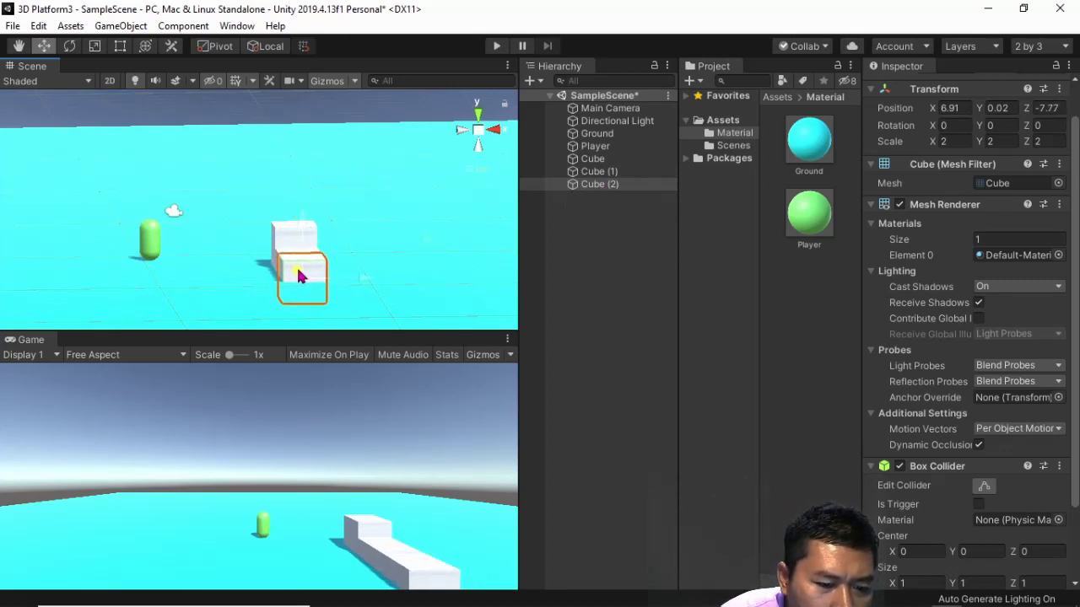
{"action": "left_click_drag", "start_coordinate": [309, 232], "coordinate": [309, 245]}
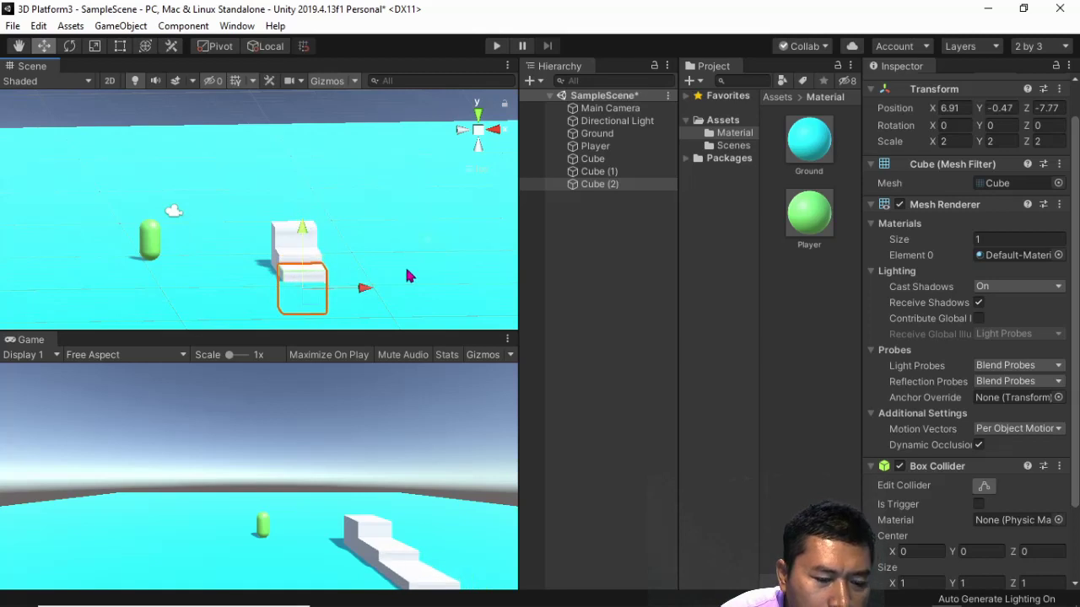
{"action": "left_click", "coordinate": [415, 235]}
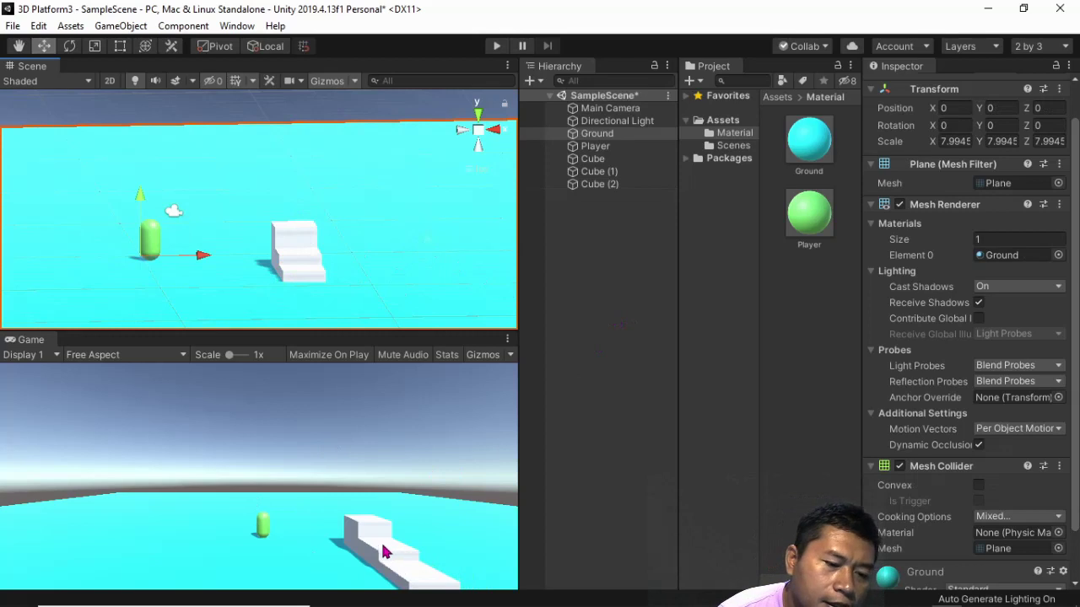
Pull the Main Camera back to position 0, 4.7, -18.01 to frame the player and staircase.
{"action": "left_click_drag", "start_coordinate": [352, 280], "coordinate": [260, 295], "text": "alt"}
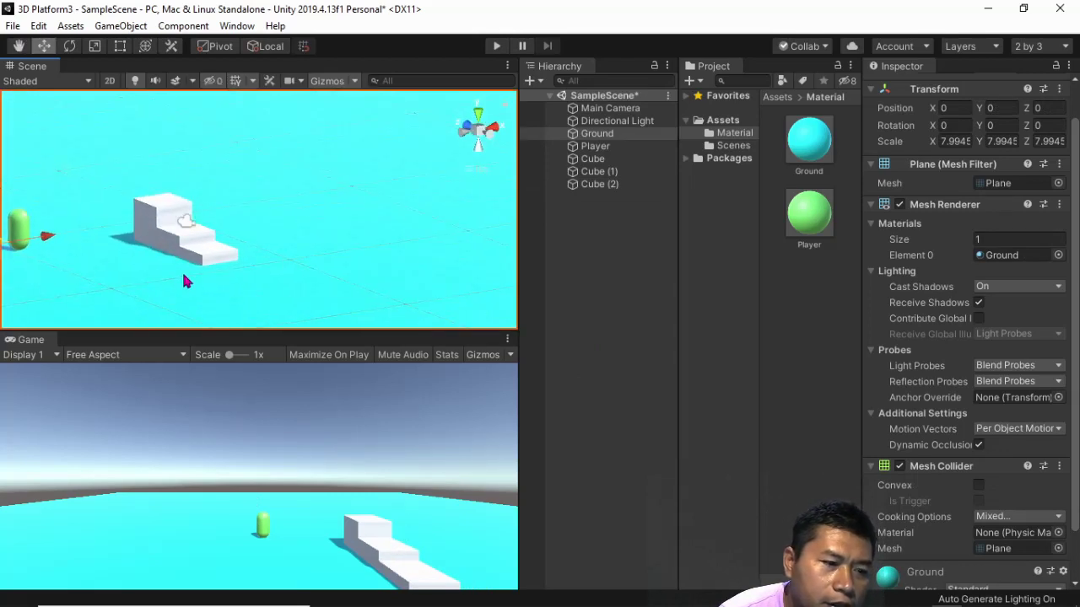
{"action": "left_click", "coordinate": [20, 46]}
{"action": "left_click_drag", "start_coordinate": [63, 226], "coordinate": [245, 235]}
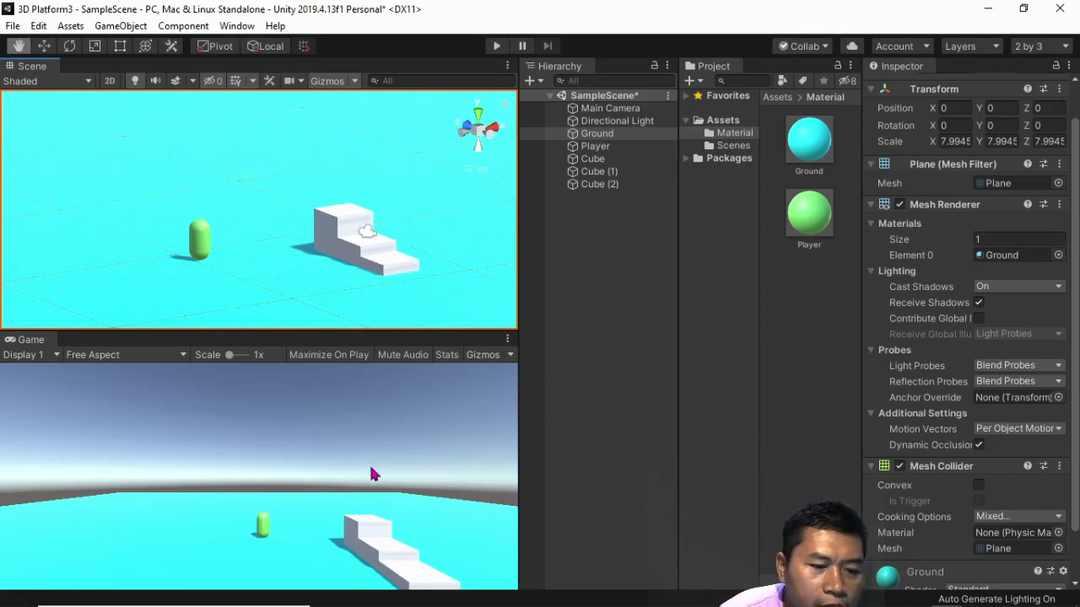
{"action": "left_click", "coordinate": [610, 108]}
{"action": "key", "text": "f"}
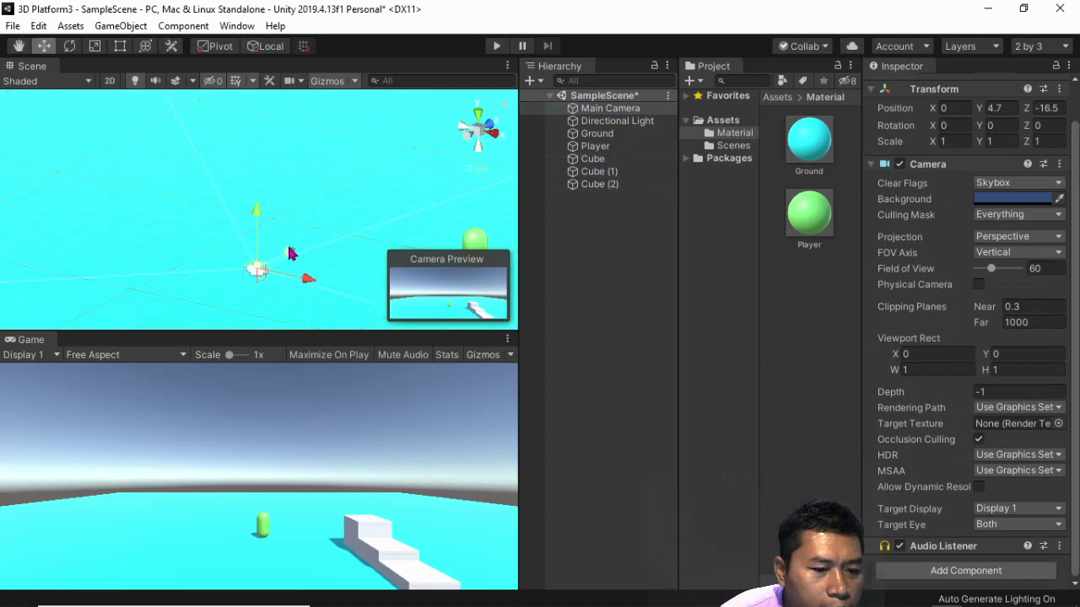
{"action": "left_click_drag", "start_coordinate": [272, 263], "coordinate": [268, 265]}
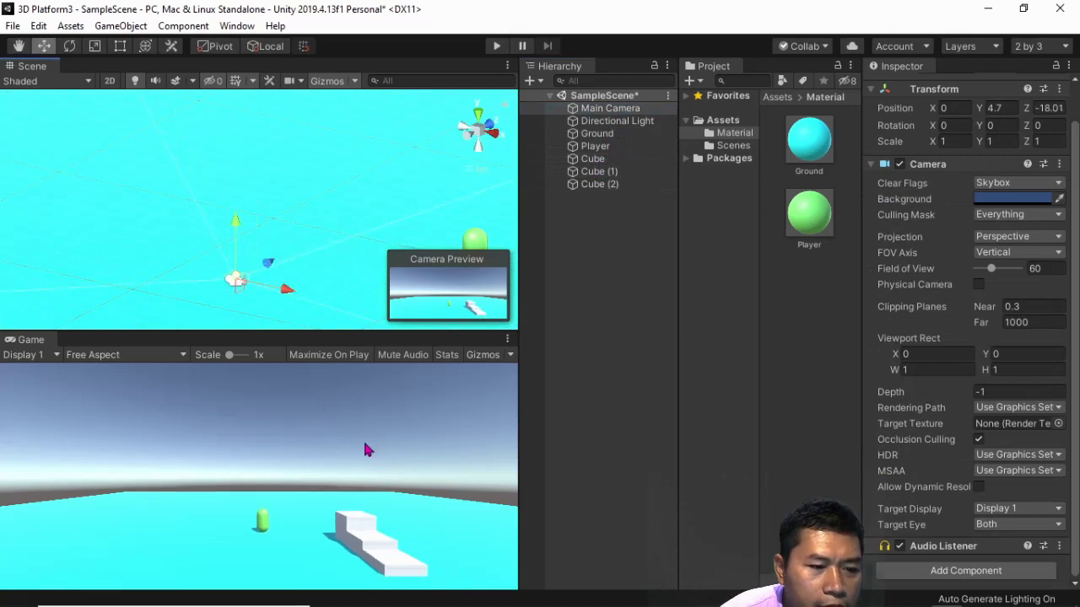
{"action": "left_click_drag", "start_coordinate": [278, 213], "coordinate": [460, 246], "text": "alt"}
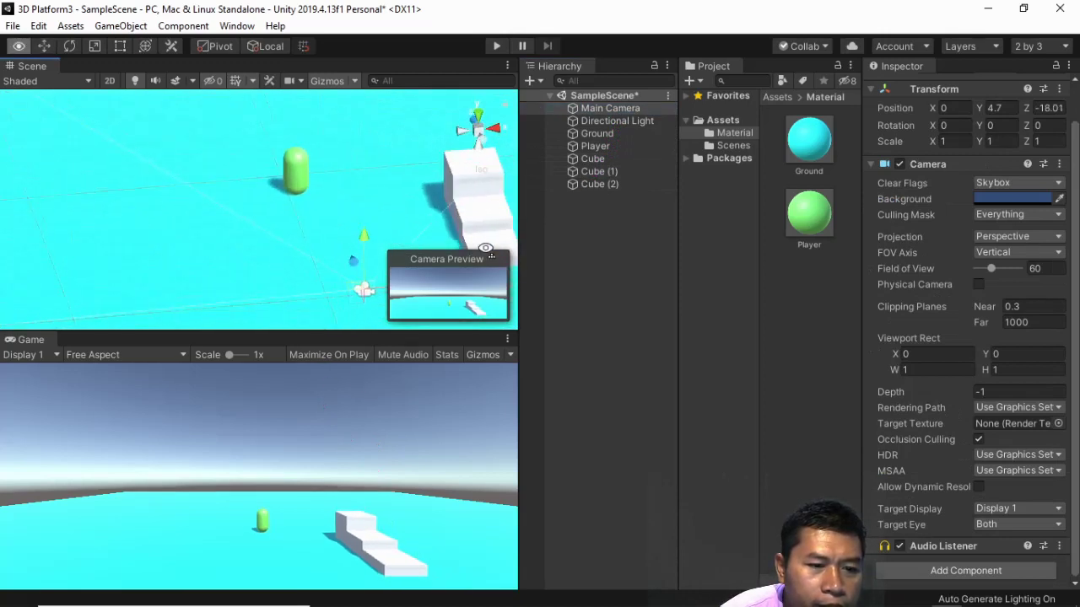
Duplicate the original Cube as Cube (3) and move it far to the left.
{"action": "left_click", "coordinate": [624, 172]}
{"action": "key", "text": "Up"}
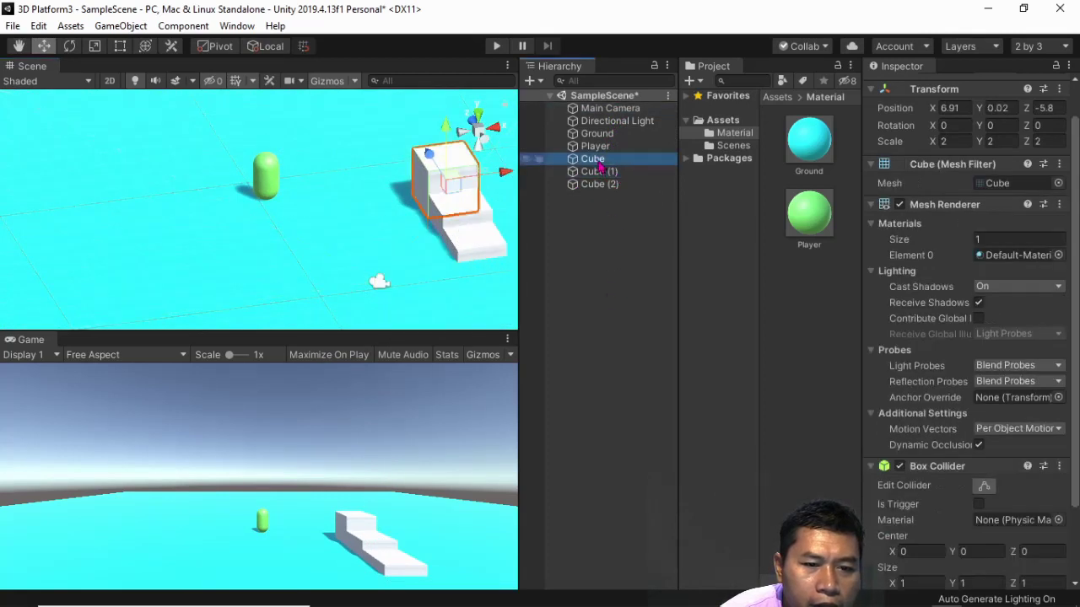
{"action": "left_click", "coordinate": [613, 262]}
{"action": "key", "text": "ctrl+d"}
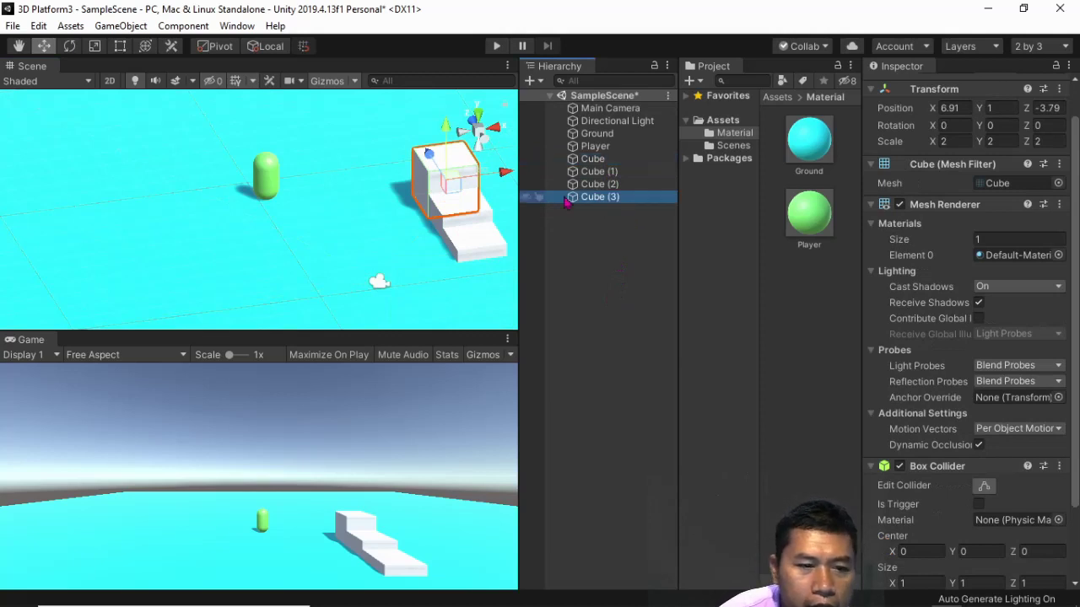
{"action": "left_click_drag", "start_coordinate": [456, 187], "coordinate": [171, 217]}
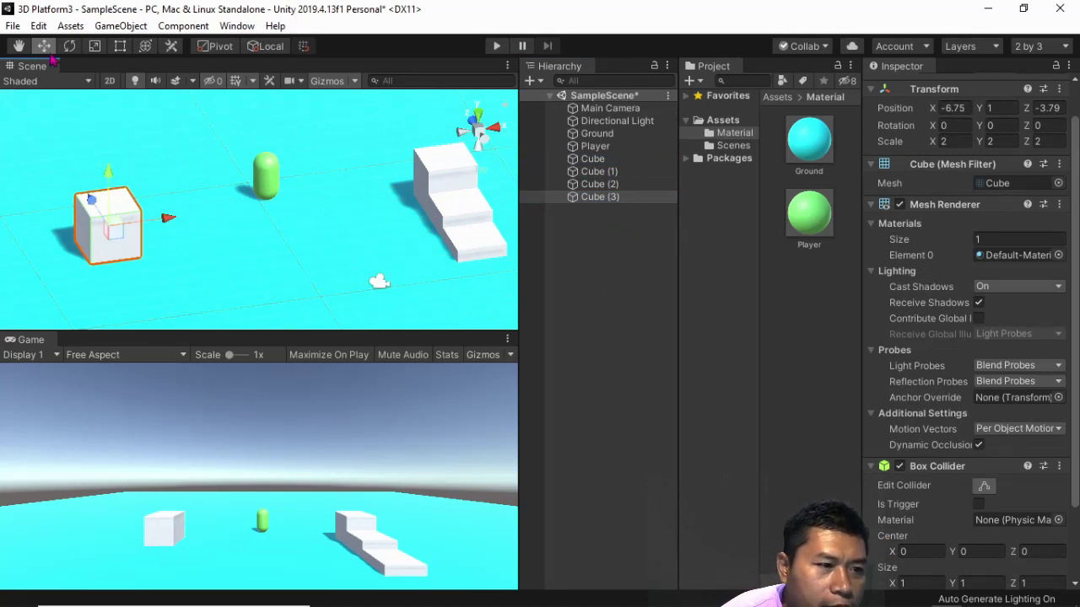
Scale Cube (3) into a flat slab (5.116, 0.9297, 5.116) and place it at -6.75, 0.48, -3.79.
{"action": "left_click", "coordinate": [94, 48]}
{"action": "left_click_drag", "start_coordinate": [109, 228], "coordinate": [40, 106]}
{"action": "left_click_drag", "start_coordinate": [107, 175], "coordinate": [101, 219]}
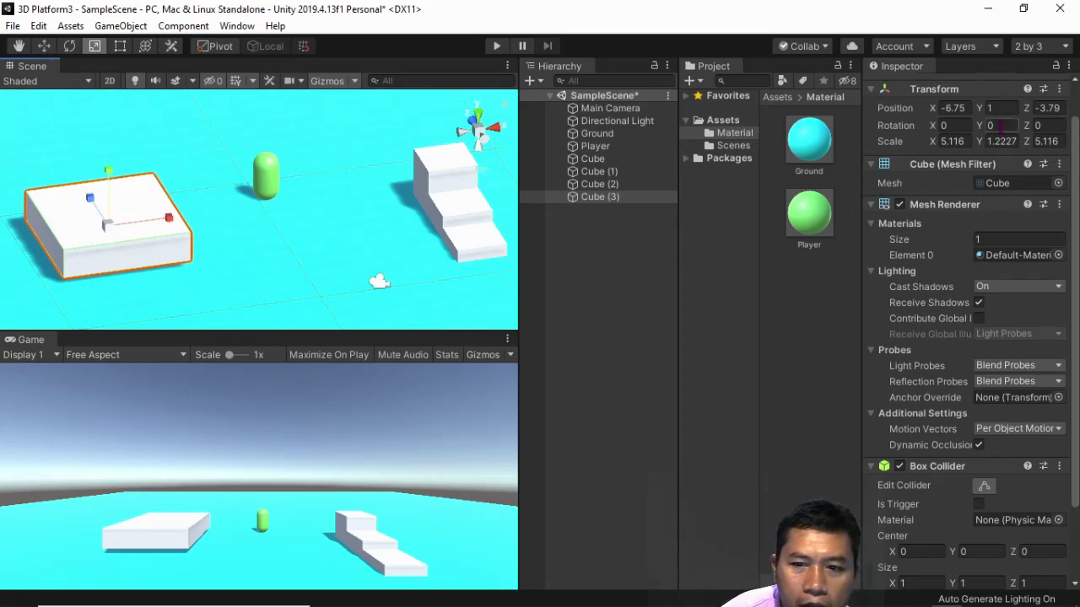
{"action": "left_click_drag", "start_coordinate": [108, 175], "coordinate": [142, 259]}
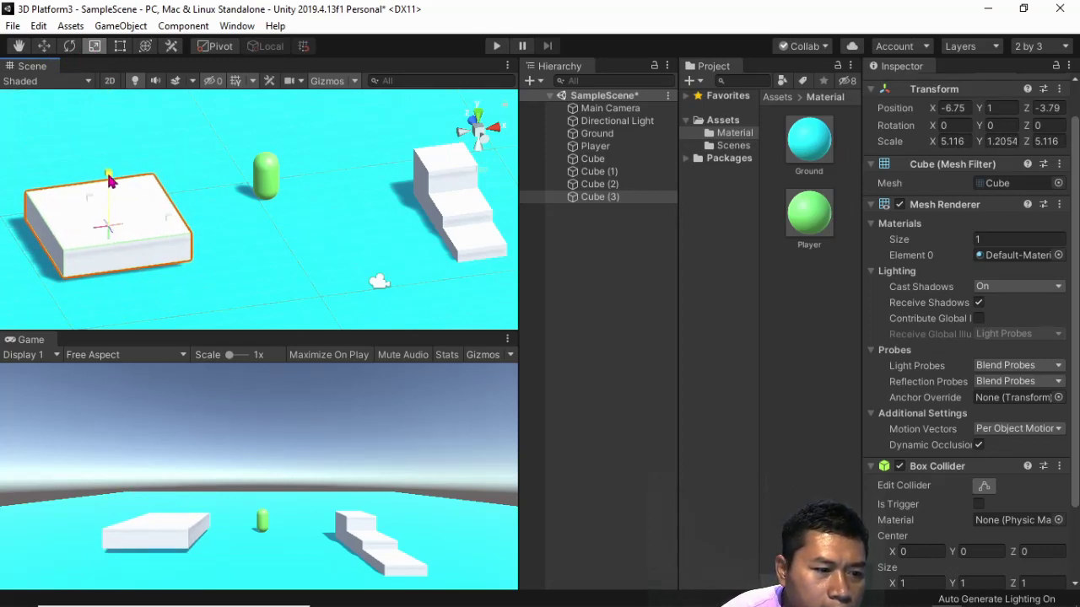
{"action": "left_click", "coordinate": [143, 261]}
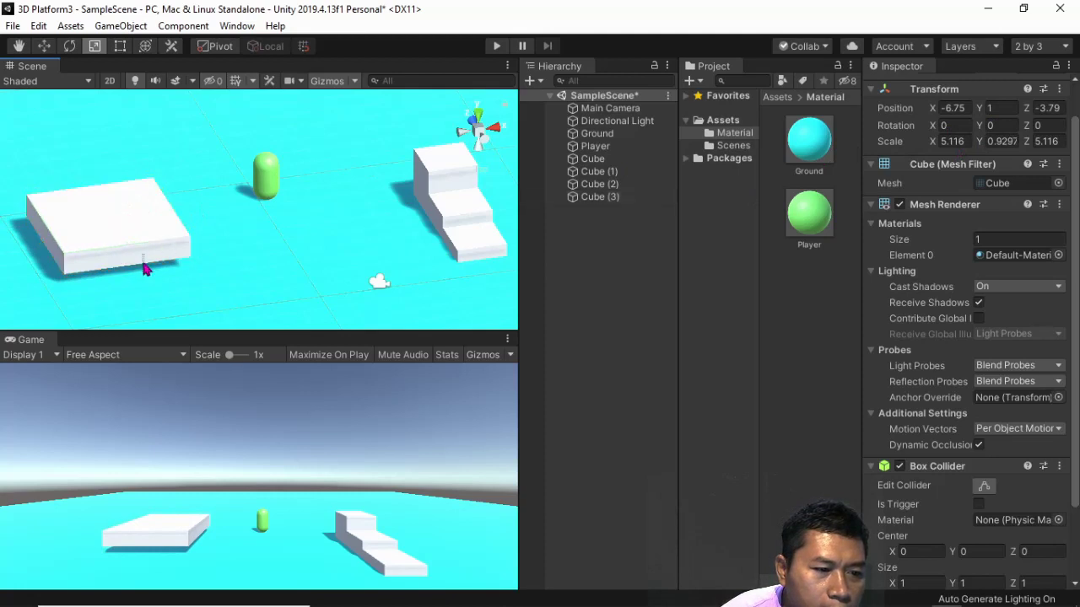
{"action": "left_click", "coordinate": [43, 45]}
{"action": "left_click", "coordinate": [599, 197]}
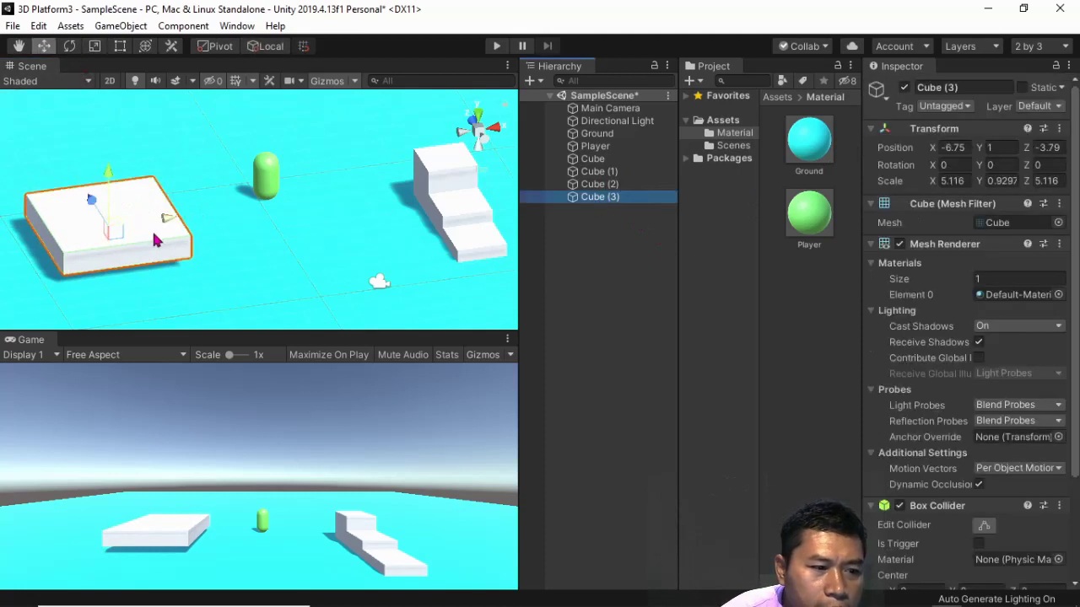
{"action": "left_click_drag", "start_coordinate": [114, 175], "coordinate": [119, 191]}
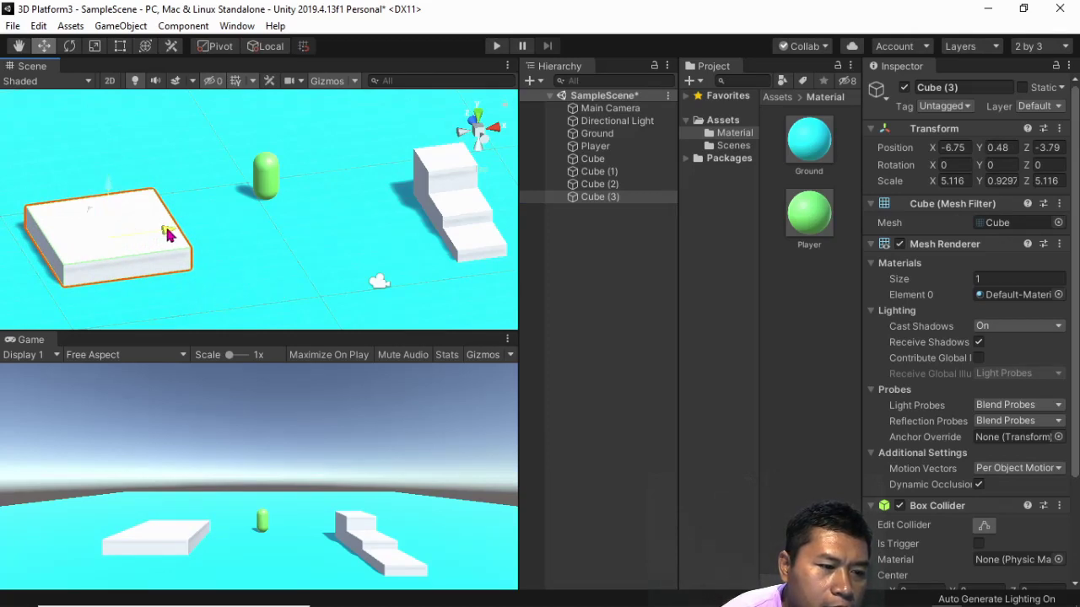
{"action": "left_click_drag", "start_coordinate": [167, 234], "coordinate": [253, 226]}
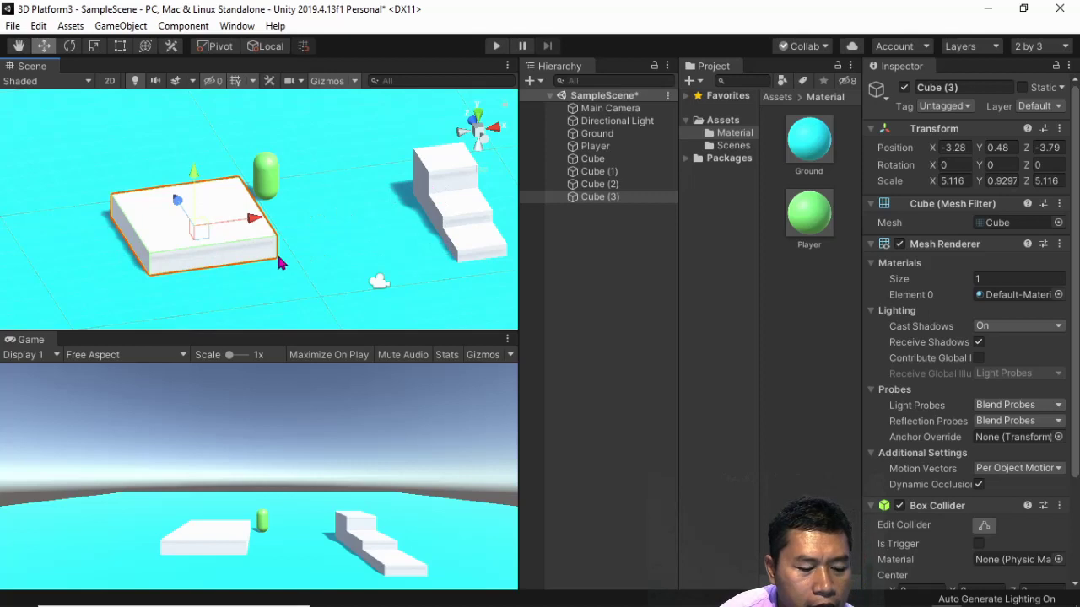
Duplicate the platform as Cube (4), move it left and toward the camera, and shrink it.
{"action": "key", "text": "ctrl+d"}
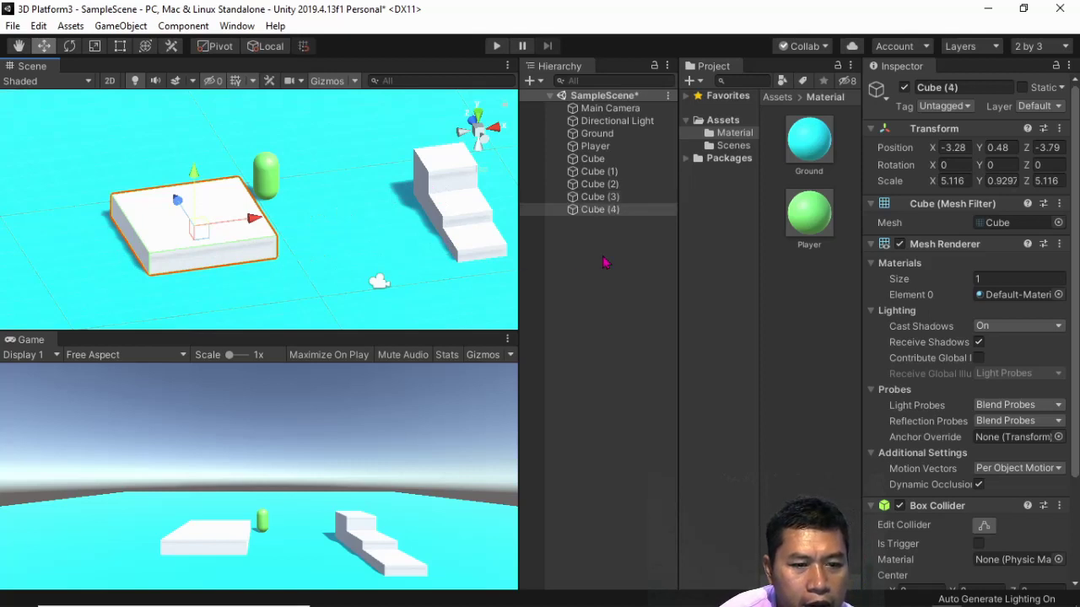
{"action": "mouse_move", "coordinate": [252, 220]}
{"action": "left_mouse_down"}
{"action": "mouse_move", "coordinate": [125, 246]}
{"action": "mouse_move", "coordinate": [143, 242]}
{"action": "left_mouse_up"}
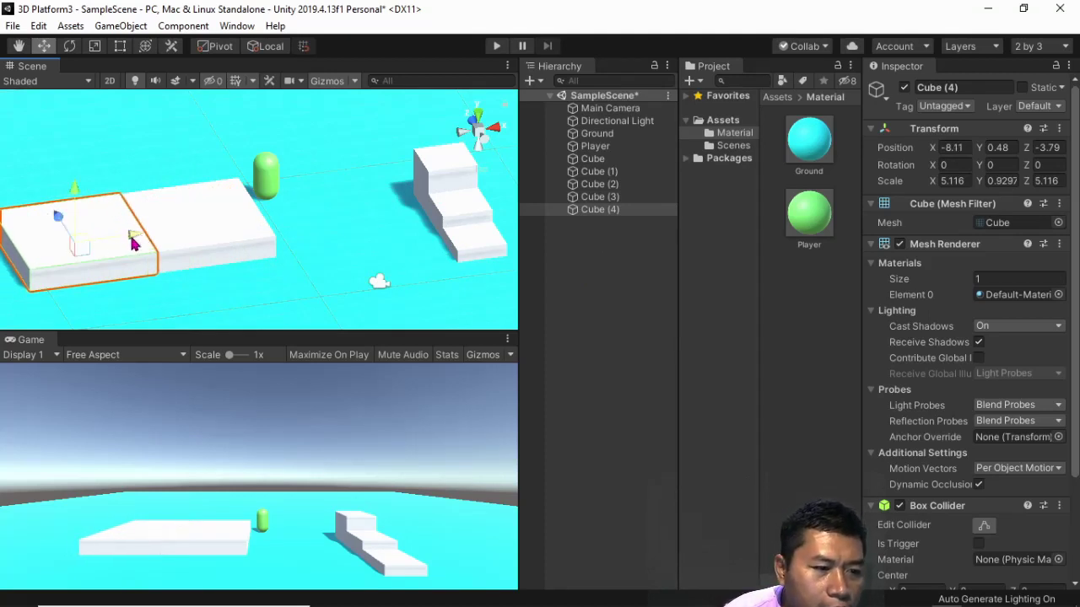
{"action": "left_click_drag", "start_coordinate": [58, 217], "coordinate": [65, 226]}
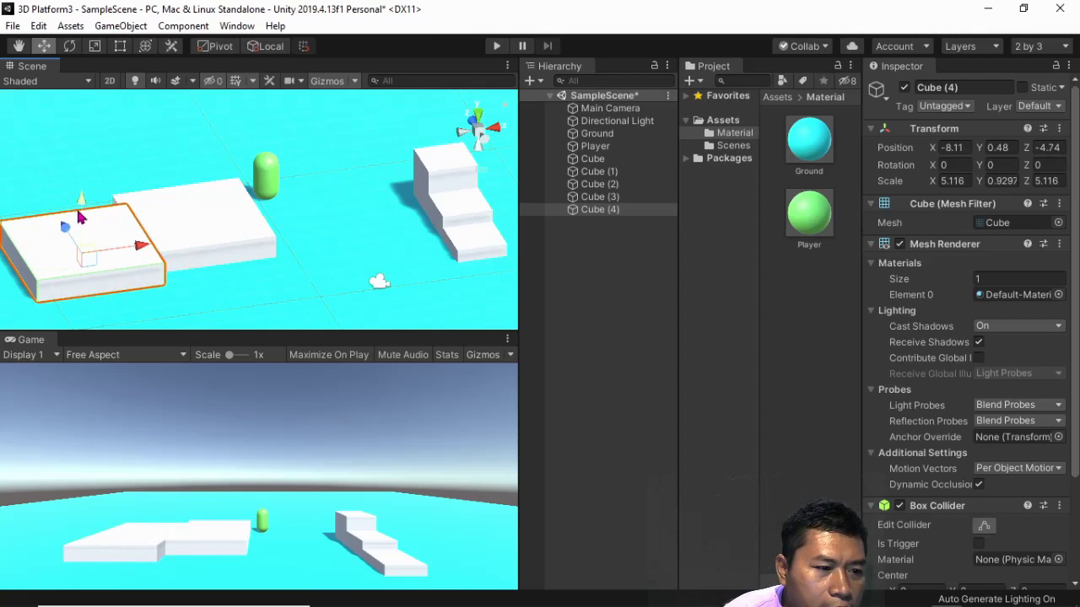
{"action": "left_click", "coordinate": [94, 46]}
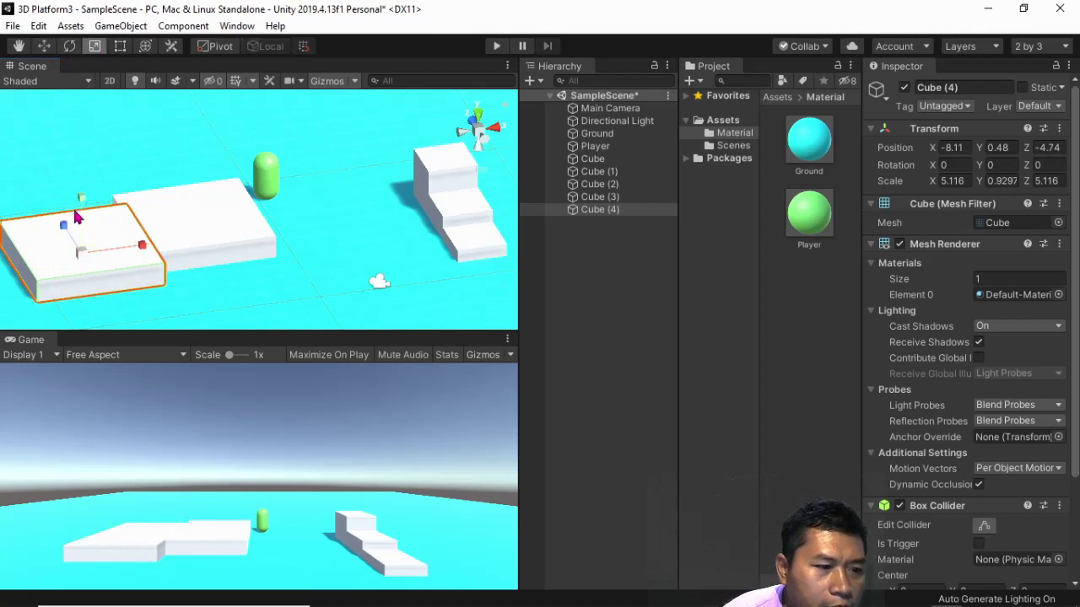
{"action": "left_click_drag", "start_coordinate": [64, 230], "coordinate": [124, 245]}
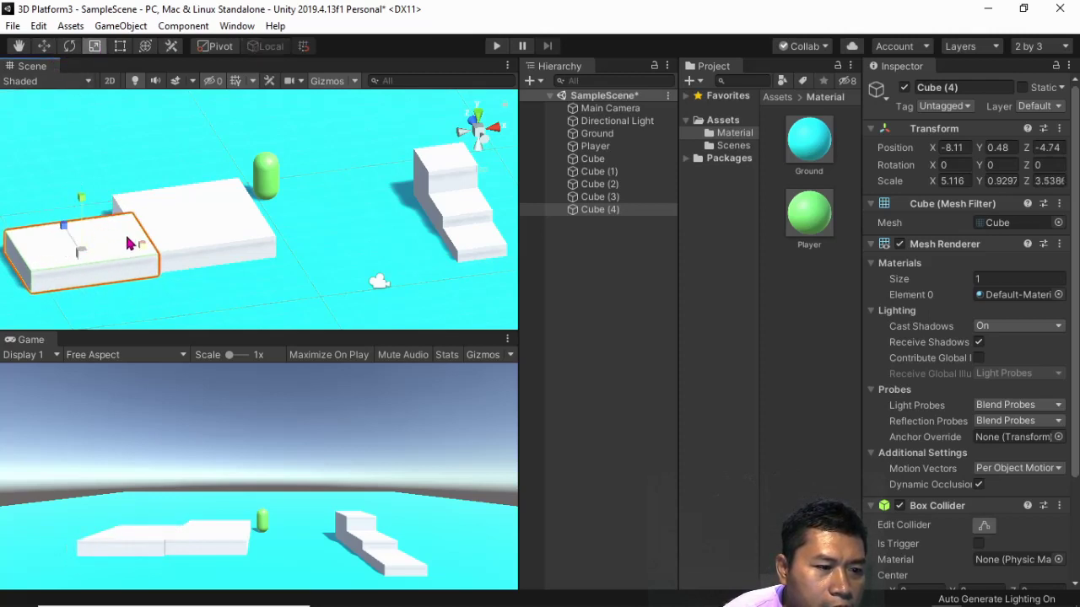
{"action": "left_click_drag", "start_coordinate": [143, 250], "coordinate": [140, 251]}
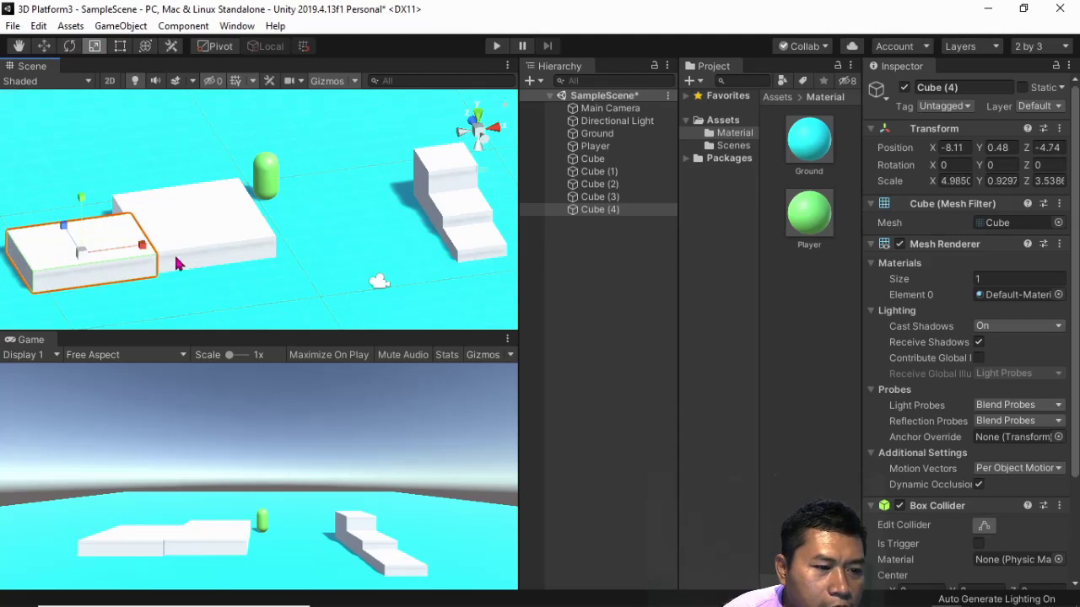
Tilt Cube (4) by setting its Z rotation to 15.
{"action": "left_click", "coordinate": [999, 164]}
{"action": "type", "text": "20"}
{"action": "key", "text": "BackSpace"}
{"action": "key", "text": "BackSpace"}
{"action": "left_click", "coordinate": [1035, 166]}
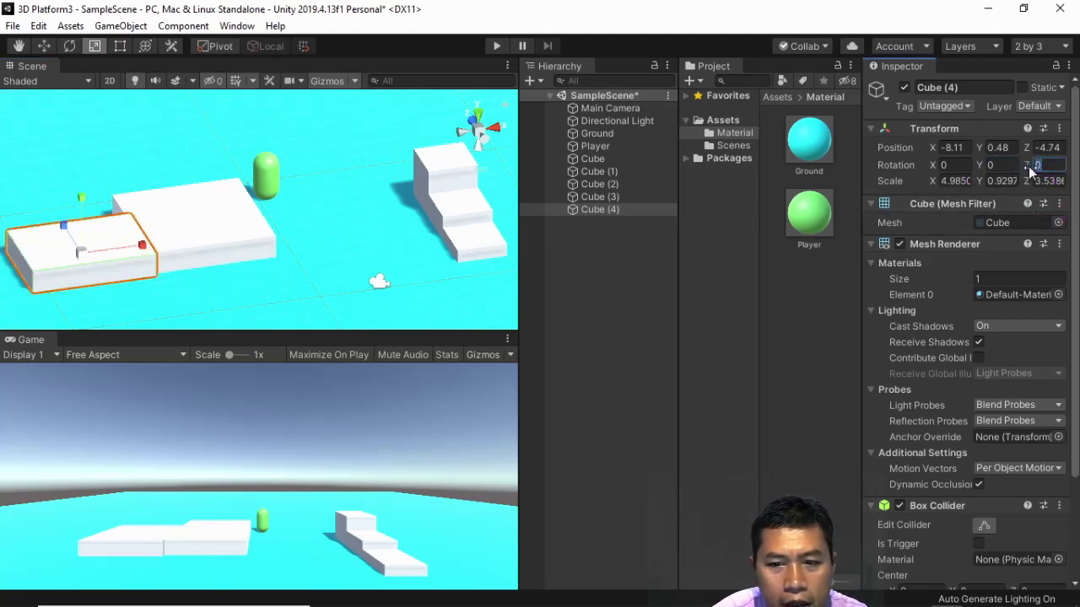
{"action": "type", "text": "15"}
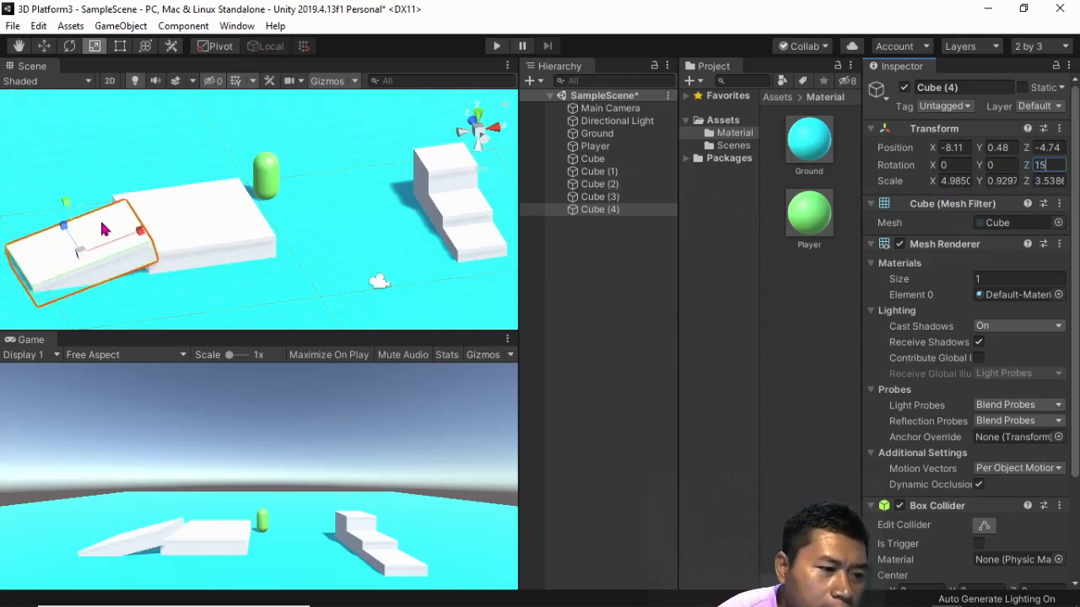
Stretch and slide the tilted slab against the platform's left edge at -8.125, -0.149, -3.78.
{"action": "left_click", "coordinate": [44, 47]}
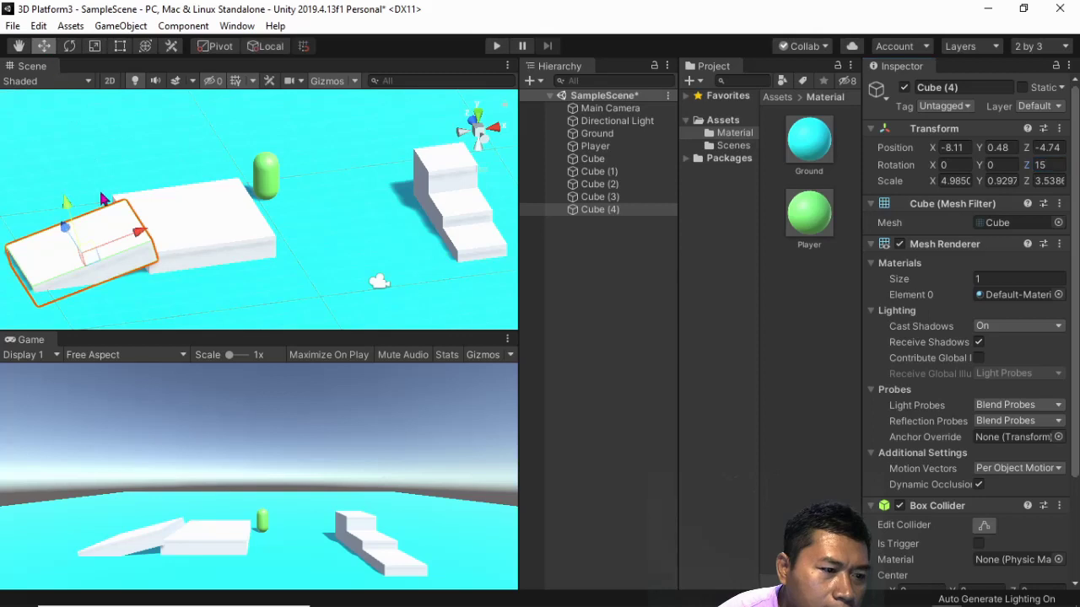
{"action": "left_click_drag", "start_coordinate": [90, 245], "coordinate": [87, 257]}
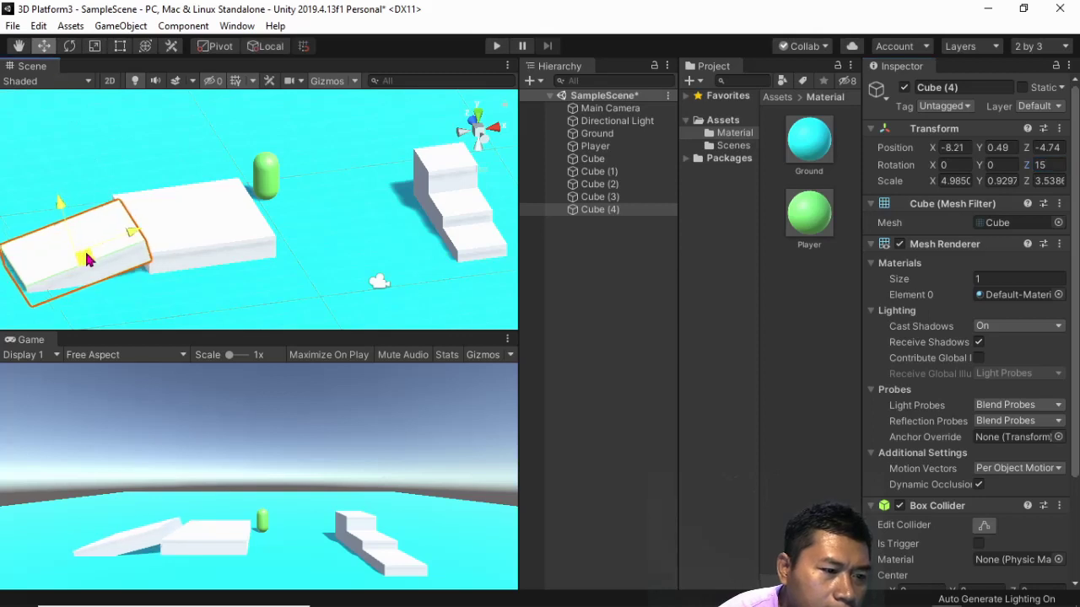
{"action": "left_click_drag", "start_coordinate": [86, 257], "coordinate": [81, 248]}
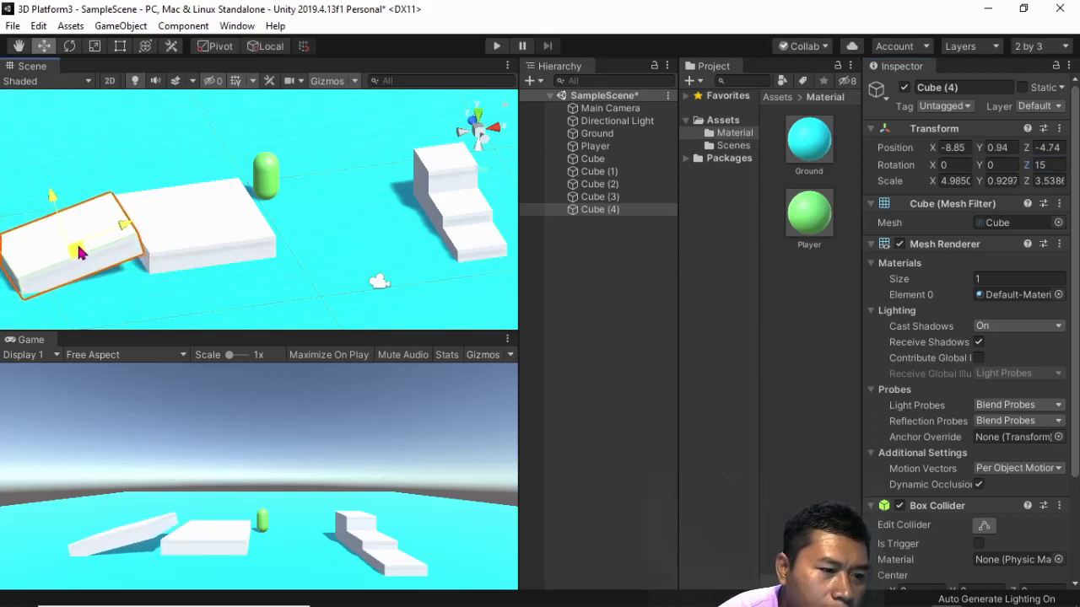
{"action": "left_click", "coordinate": [121, 47]}
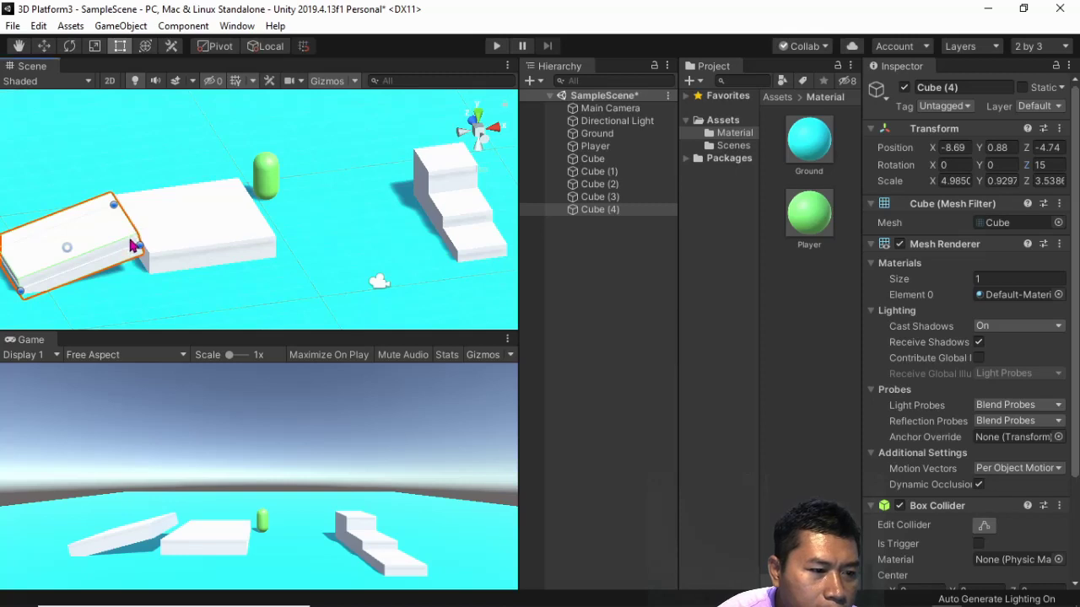
{"action": "mouse_move", "coordinate": [135, 236]}
{"action": "left_mouse_down"}
{"action": "mouse_move", "coordinate": [143, 263]}
{"action": "mouse_move", "coordinate": [137, 247]}
{"action": "mouse_move", "coordinate": [160, 268]}
{"action": "left_mouse_up"}
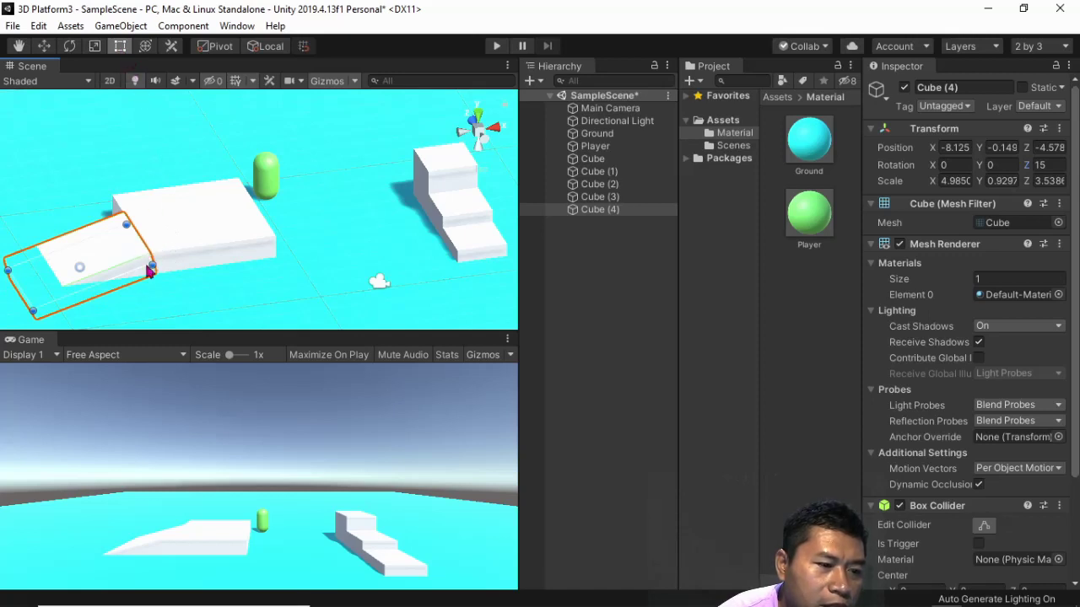
{"action": "left_click", "coordinate": [43, 45]}
{"action": "left_click_drag", "start_coordinate": [71, 249], "coordinate": [62, 239]}
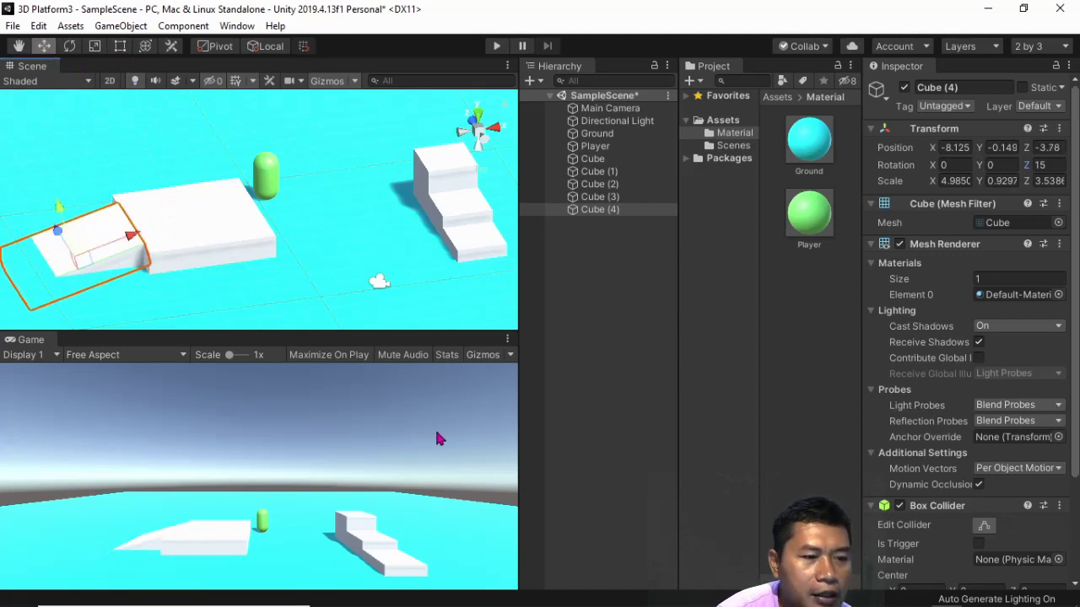
{"action": "left_click", "coordinate": [344, 258]}
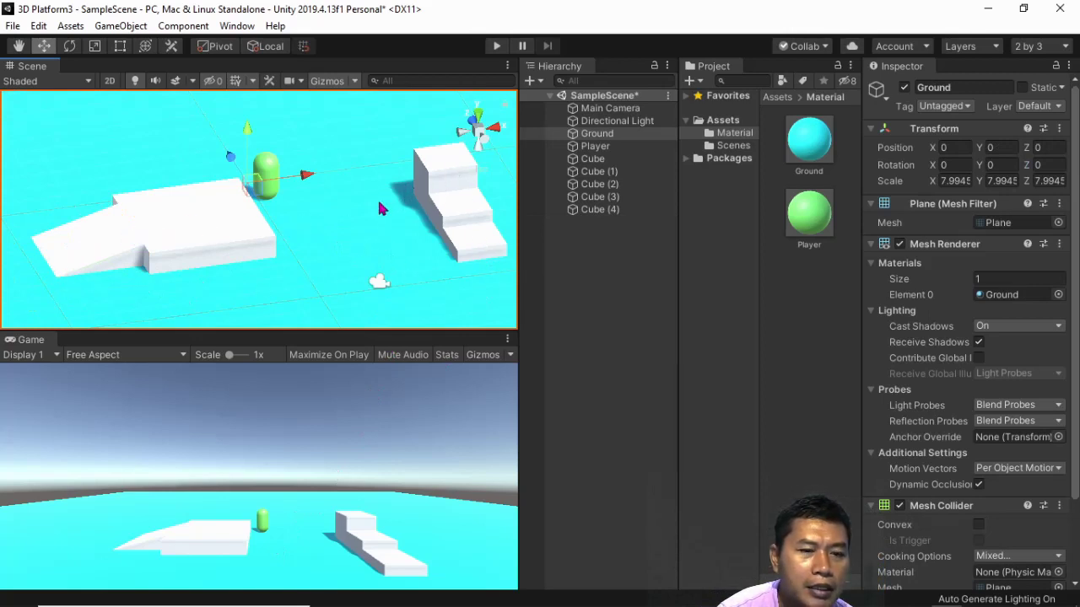
Move the Player capsule to 2.62, 1, -4.9 beside the stairs and show the Assets folder.
{"action": "left_click", "coordinate": [595, 145]}
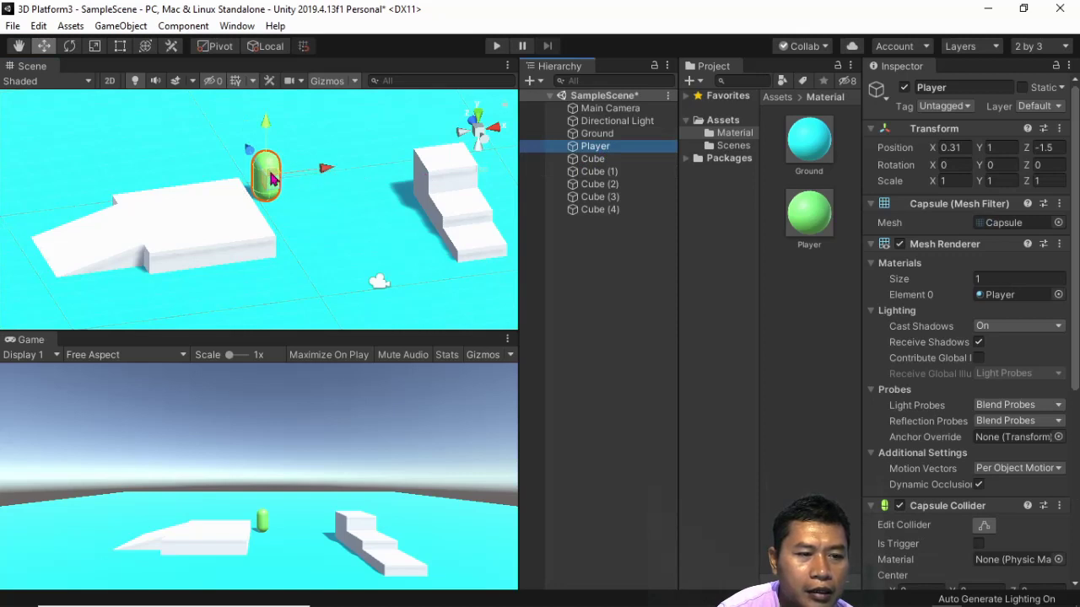
{"action": "mouse_move", "coordinate": [266, 176]}
{"action": "left_mouse_down"}
{"action": "mouse_move", "coordinate": [132, 295]}
{"action": "mouse_move", "coordinate": [148, 183]}
{"action": "mouse_move", "coordinate": [313, 289]}
{"action": "mouse_move", "coordinate": [481, 241]}
{"action": "mouse_move", "coordinate": [453, 164]}
{"action": "mouse_move", "coordinate": [460, 241]}
{"action": "mouse_move", "coordinate": [350, 203]}
{"action": "left_mouse_up"}
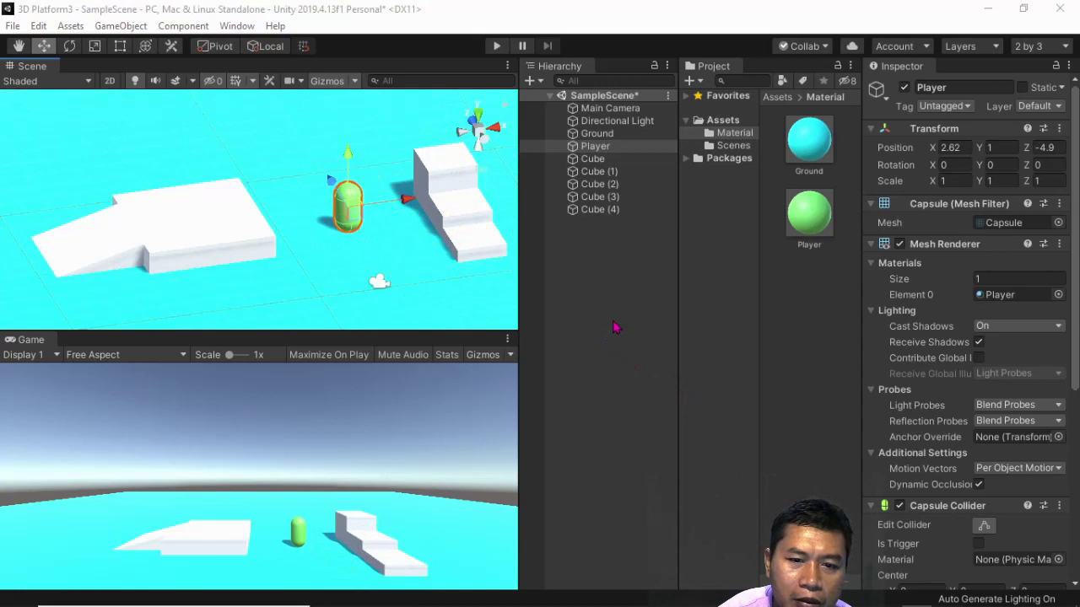
{"action": "left_click", "coordinate": [724, 125]}
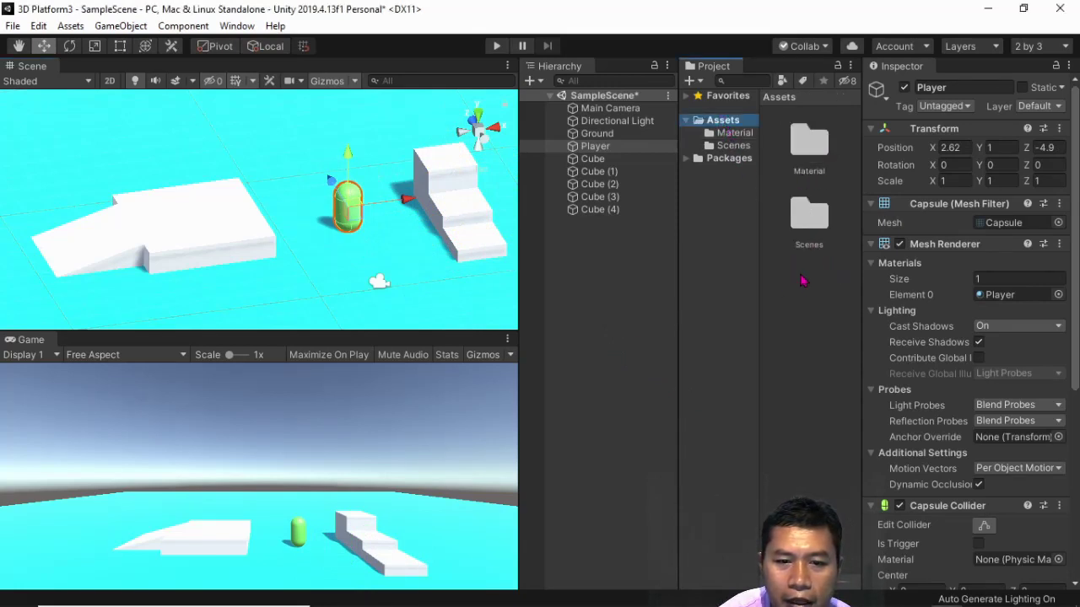
Create a folder named Script in Assets and open it.
{"action": "left_click", "coordinate": [807, 320]}
{"action": "right_click", "coordinate": [803, 320]}
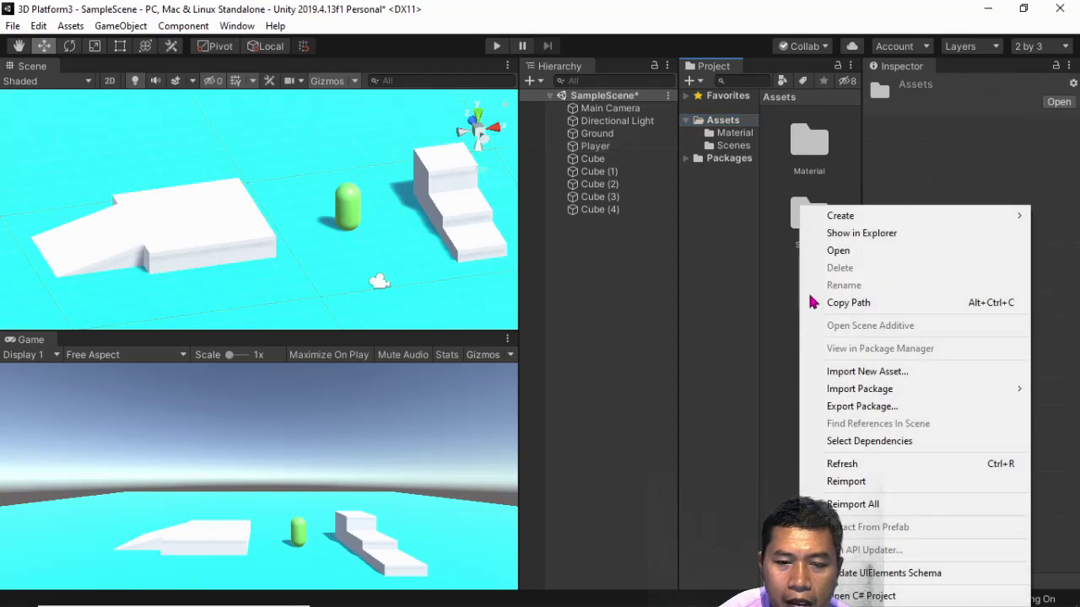
{"action": "mouse_move", "coordinate": [852, 221]}
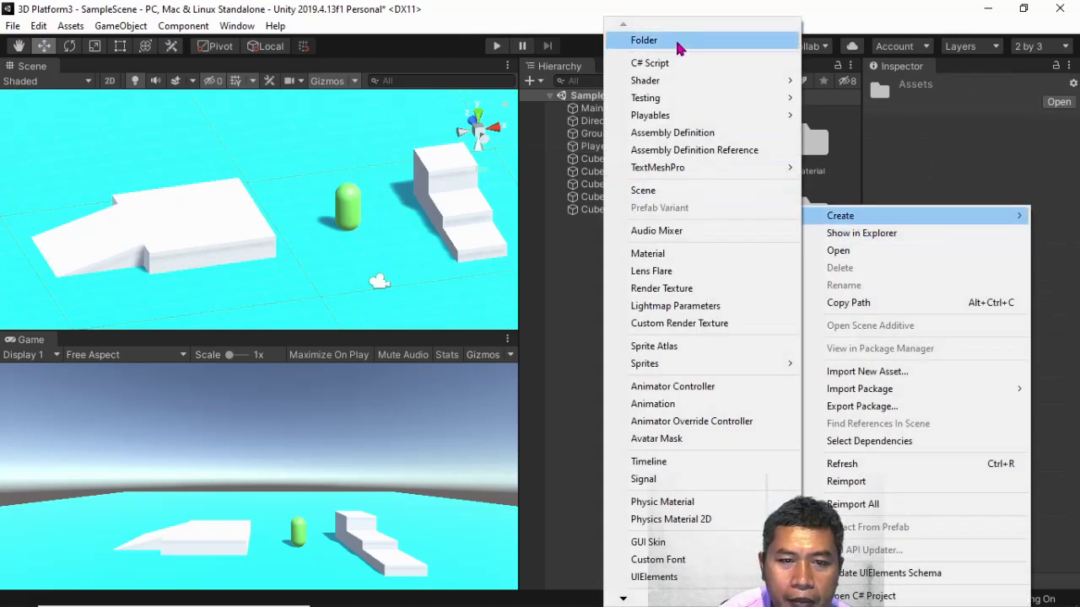
{"action": "left_click", "coordinate": [678, 39]}
{"action": "type", "text": "Script"}
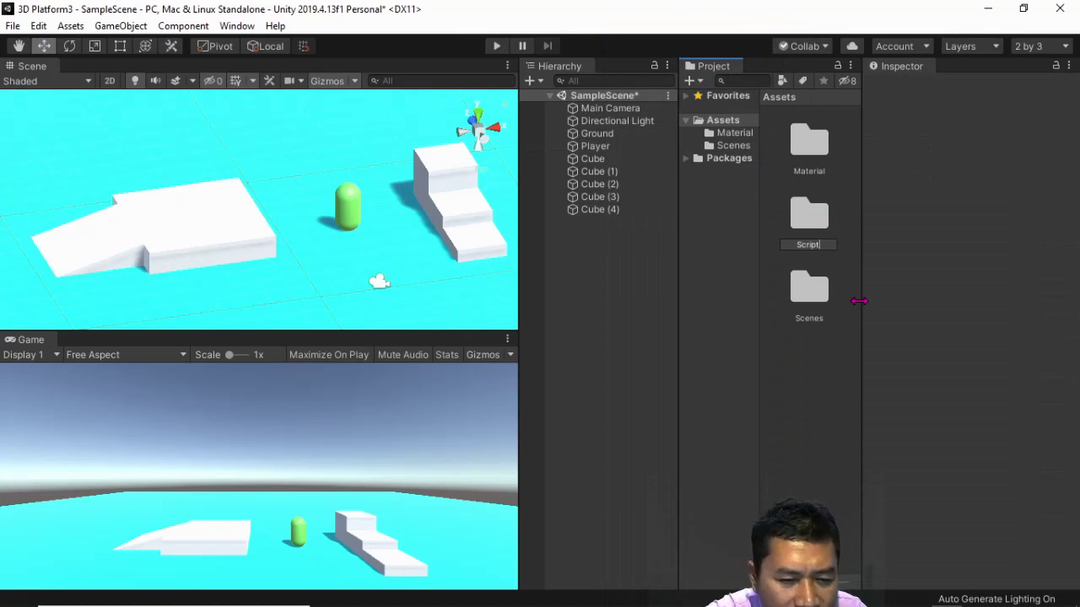
{"action": "key", "text": "Return"}
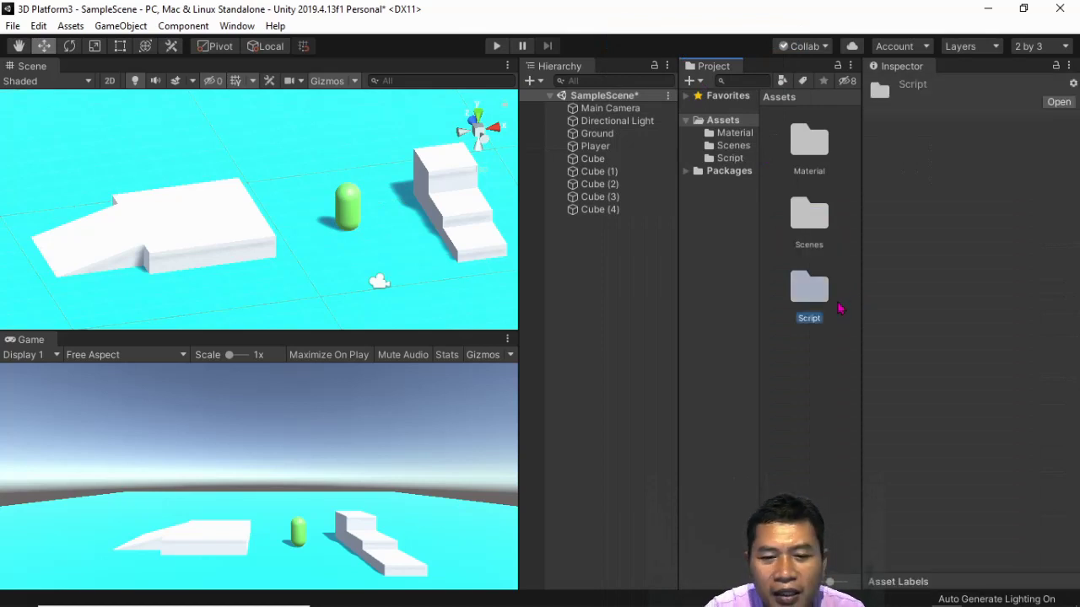
{"action": "double_click", "coordinate": [814, 295]}
Create a new C# script named PlayerController inside the Script folder.
{"action": "right_click", "coordinate": [812, 324]}
{"action": "mouse_move", "coordinate": [830, 219]}
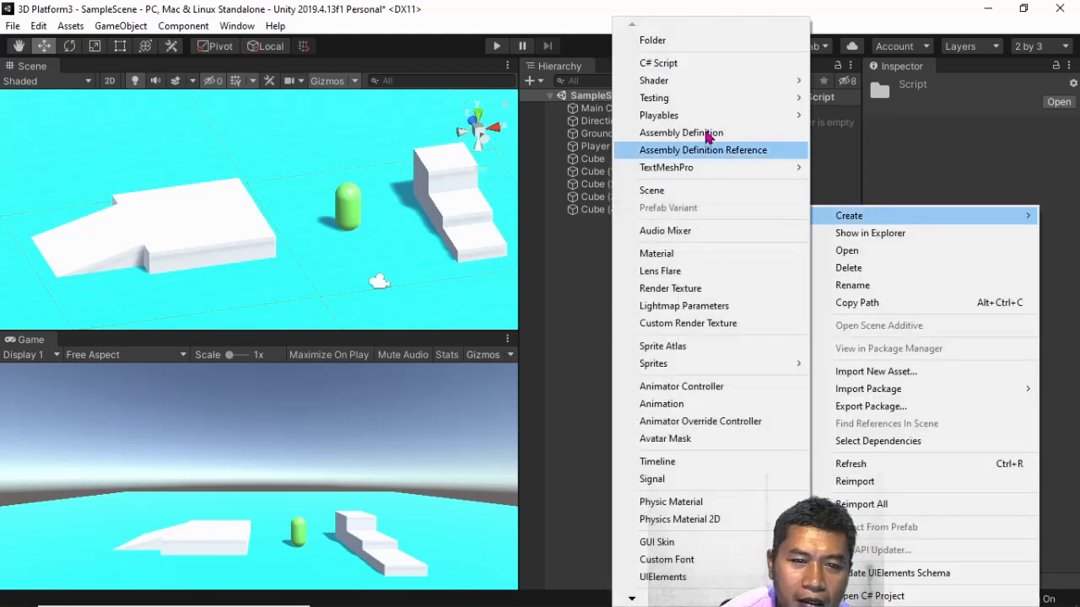
{"action": "left_click", "coordinate": [702, 65]}
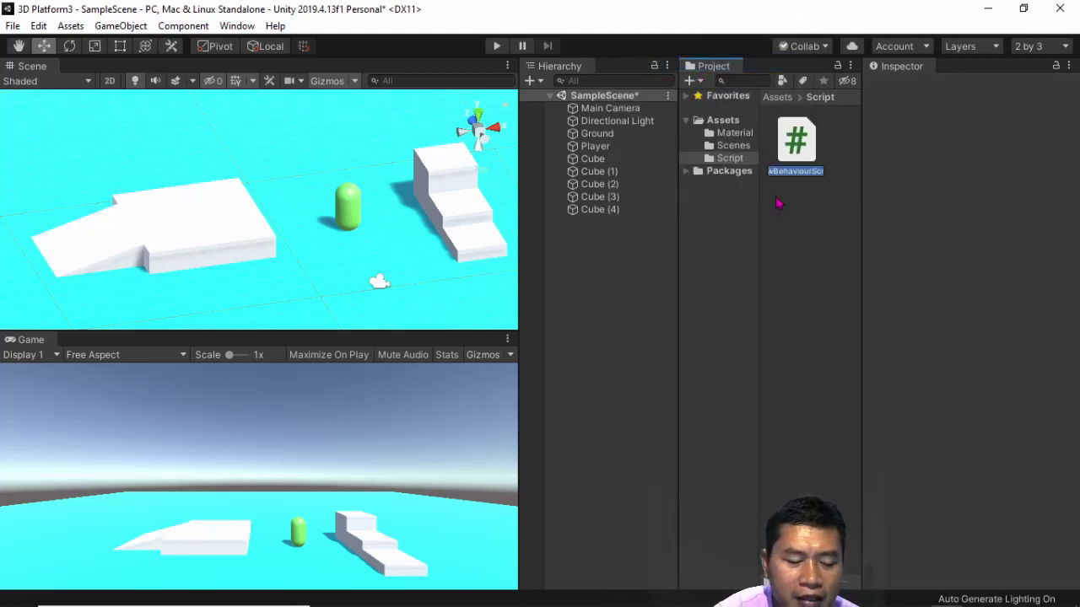
{"action": "type", "text": "Player"}
{"action": "type", "text": "Con"}
{"action": "type", "text": "troller"}
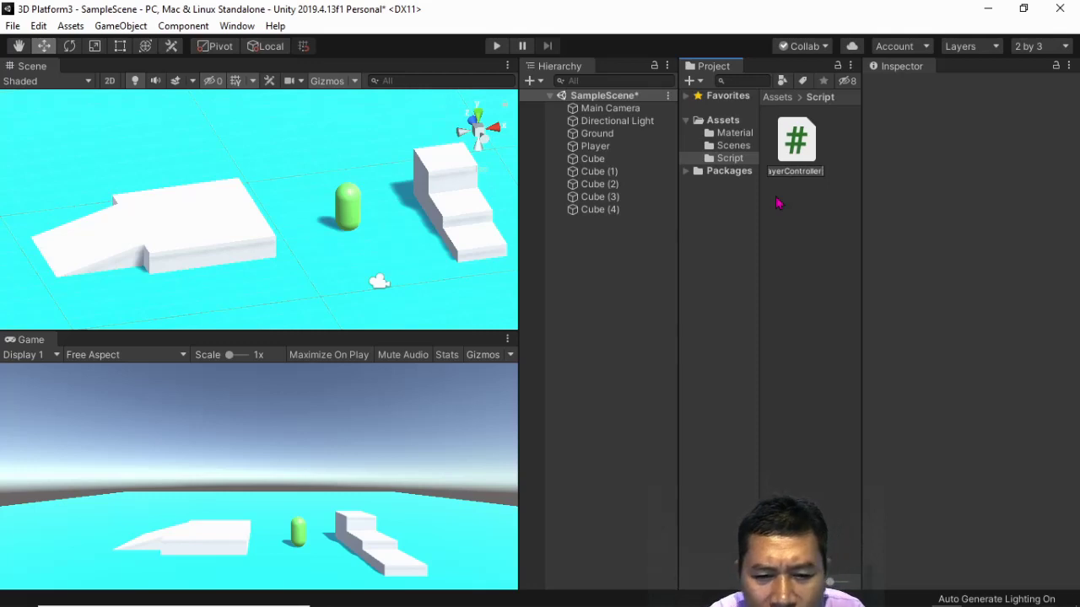
{"action": "key", "text": "Return"}
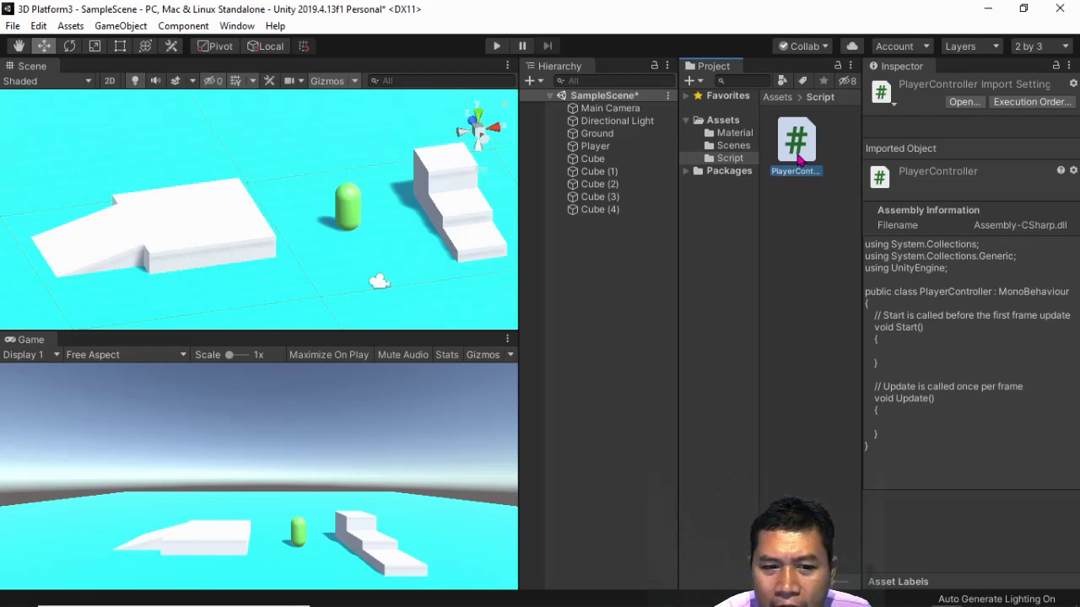
Add the Player Controller component to Player, then open PlayerController in Visual Studio.
{"action": "left_click_drag", "start_coordinate": [800, 160], "coordinate": [590, 149]}
{"action": "scroll", "coordinate": [968, 440], "scroll_direction": "down", "scroll_amount": 5}
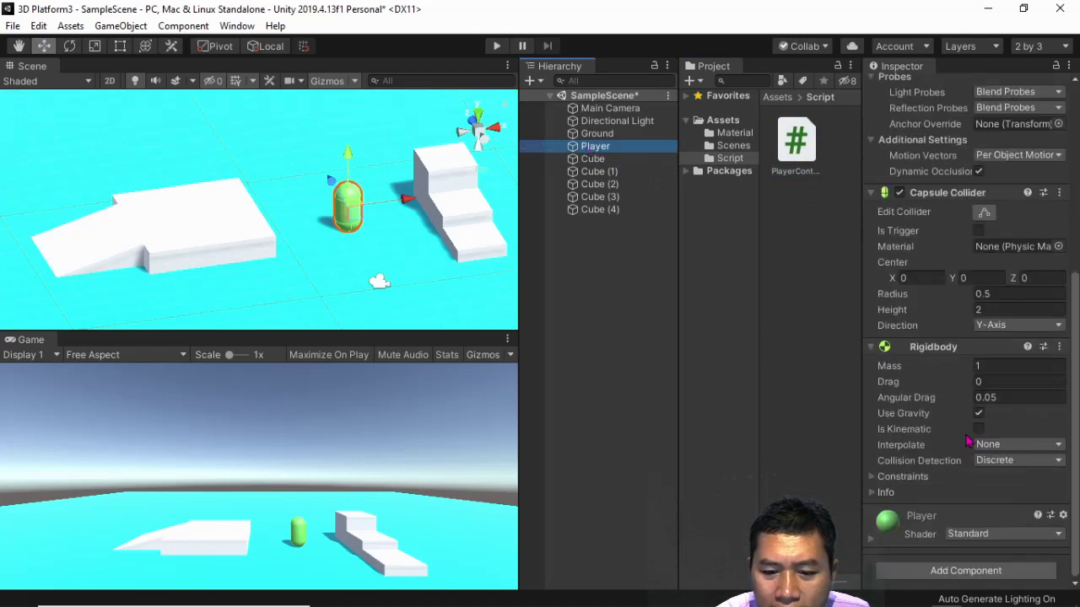
{"action": "left_click", "coordinate": [988, 570]}
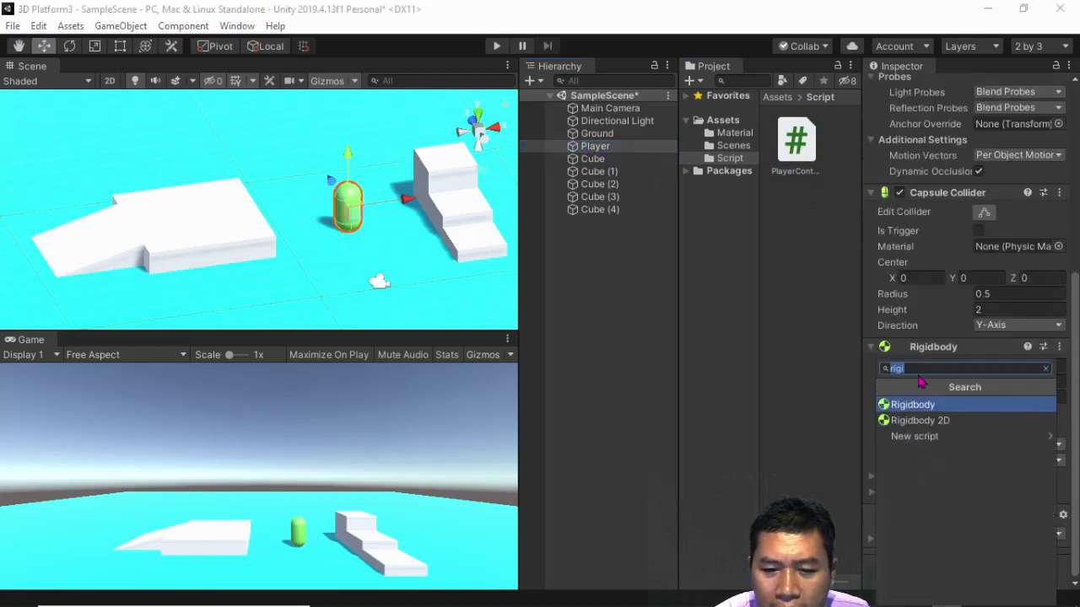
{"action": "type", "text": "pl"}
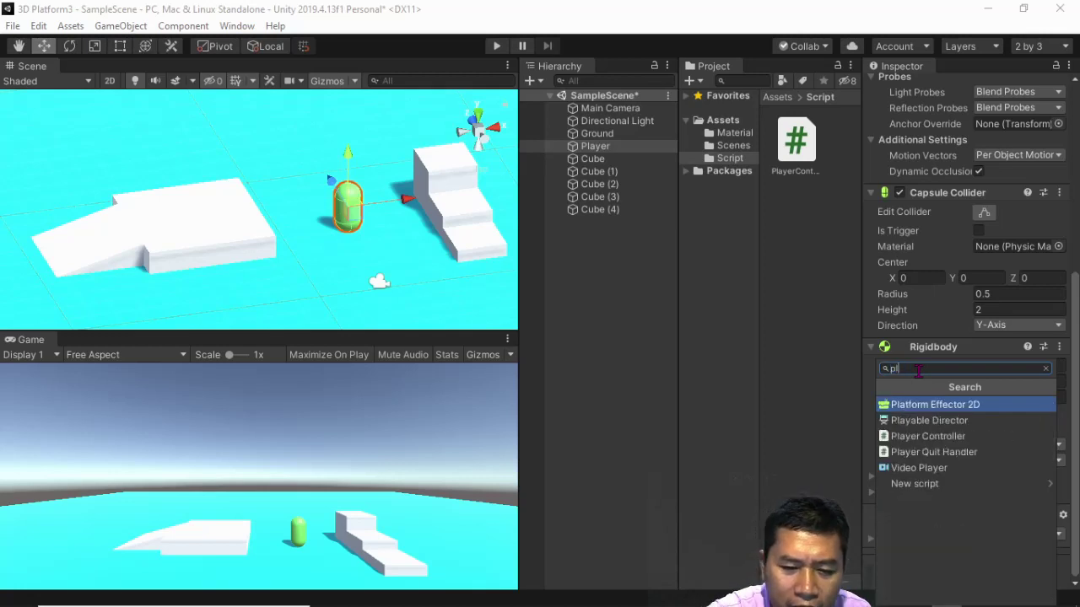
{"action": "left_click", "coordinate": [934, 438]}
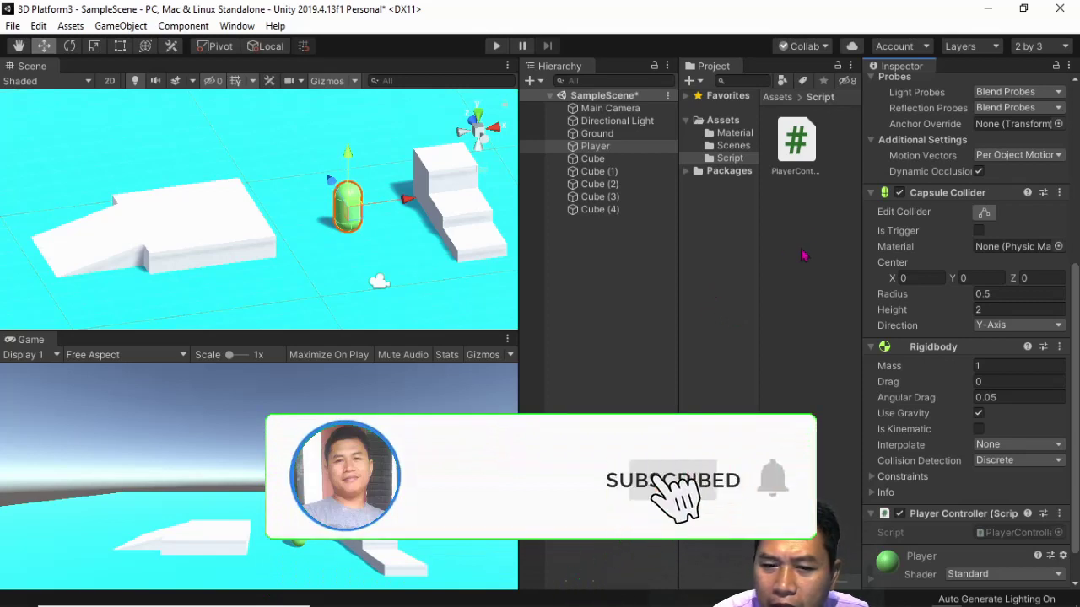
{"action": "left_click", "coordinate": [802, 157]}
{"action": "double_click", "coordinate": [802, 156]}
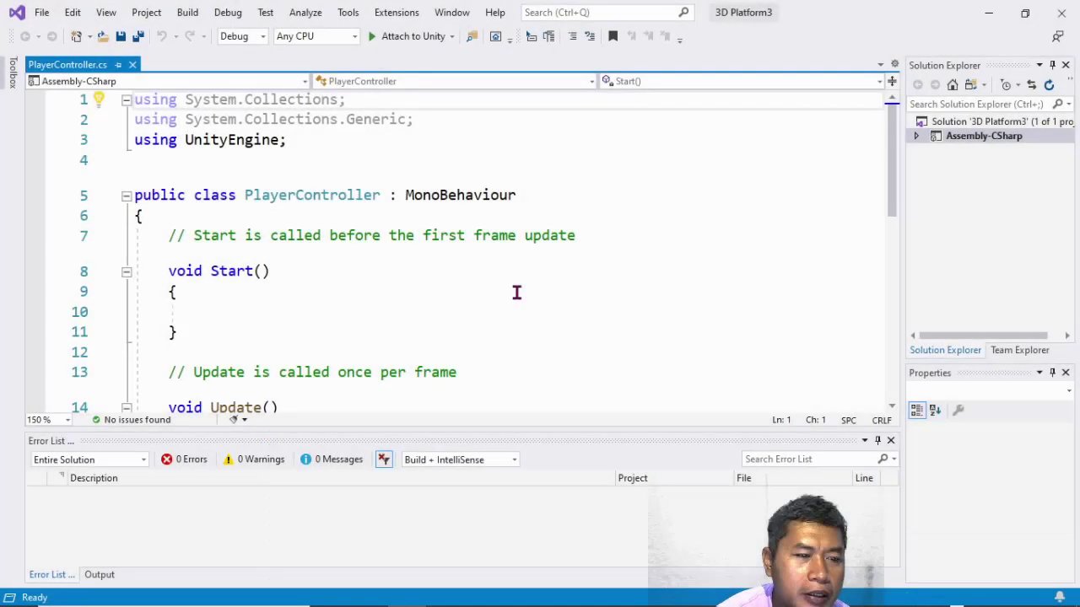
Insert a blank line right after the PlayerController class's opening brace on line 6.
{"action": "scroll", "coordinate": [285, 283], "scroll_direction": "down", "scroll_amount": 2}
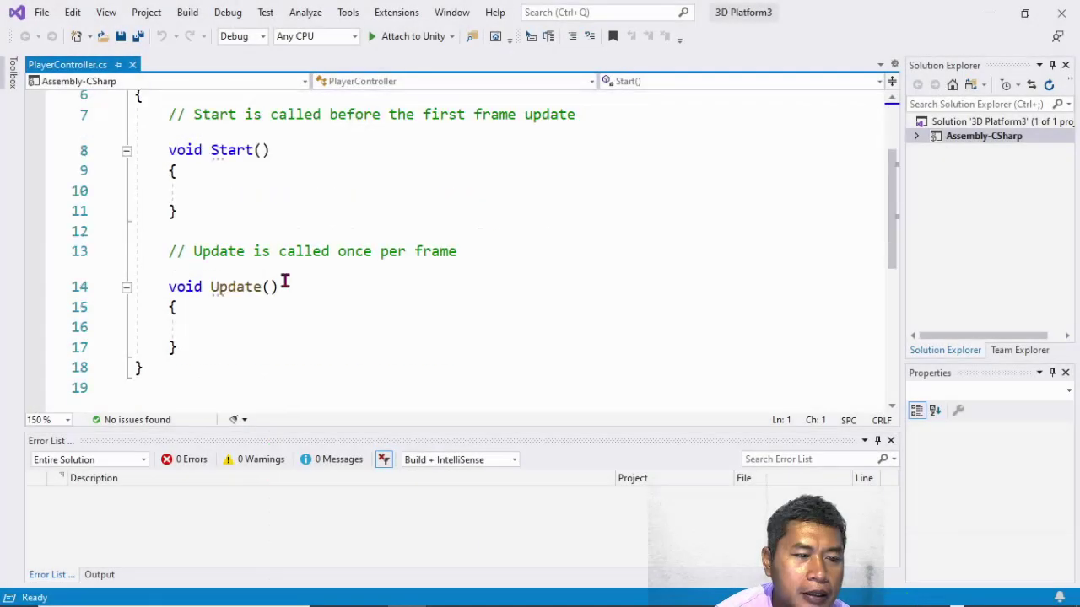
{"action": "scroll", "coordinate": [208, 313], "scroll_direction": "up", "scroll_amount": 2}
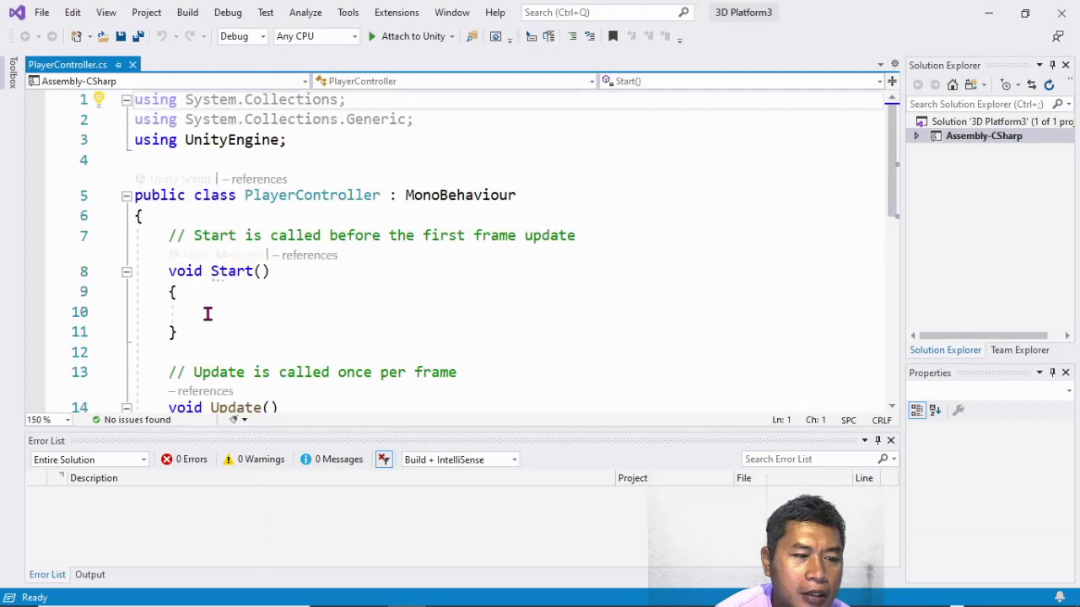
{"action": "scroll", "coordinate": [207, 314], "scroll_direction": "down", "scroll_amount": 2}
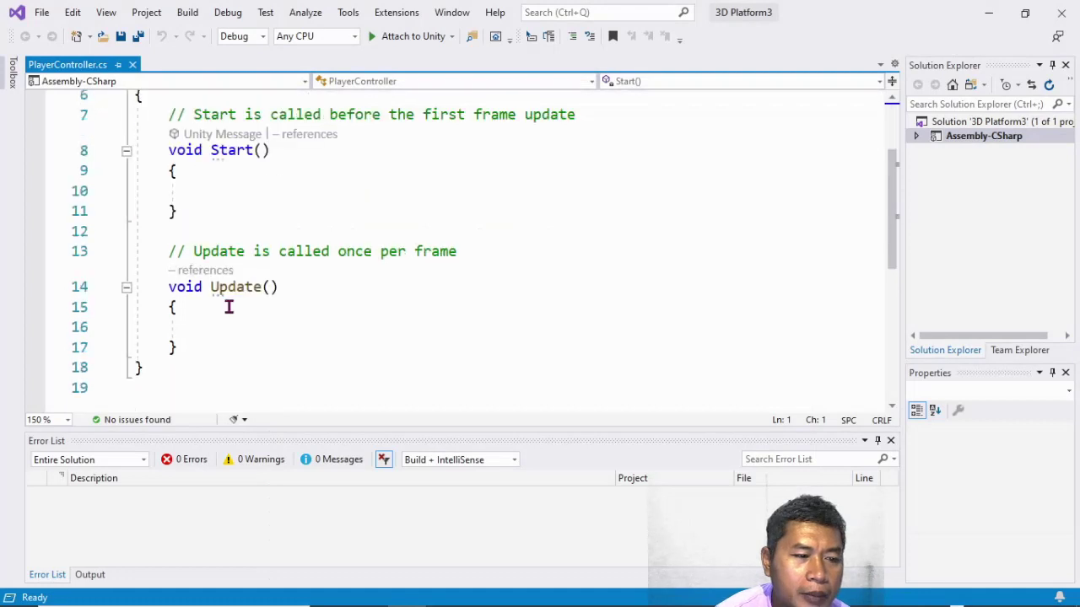
{"action": "left_click", "coordinate": [228, 314]}
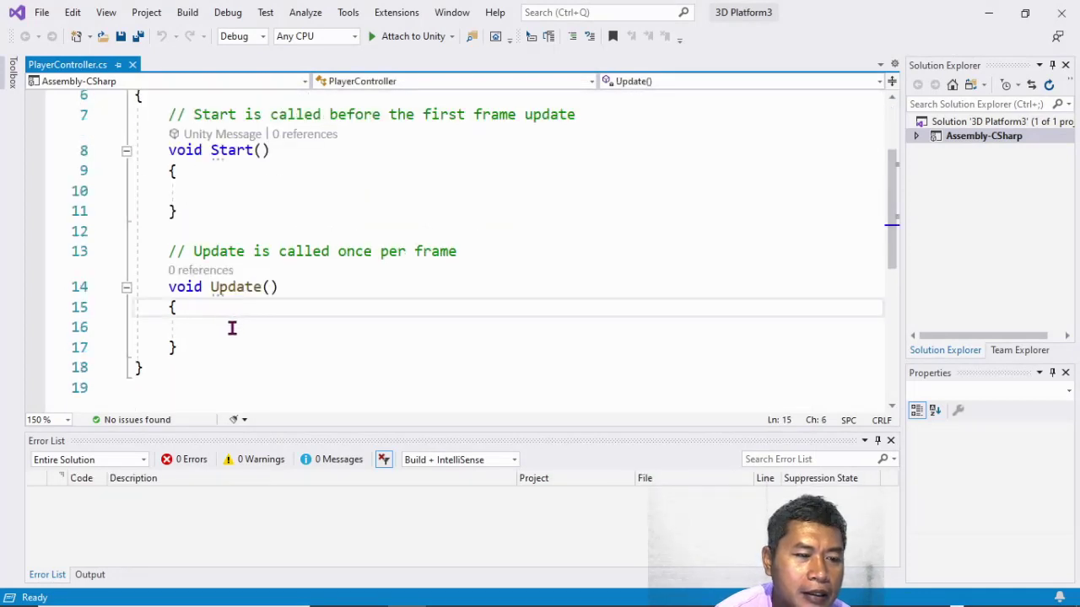
{"action": "left_click", "coordinate": [229, 327]}
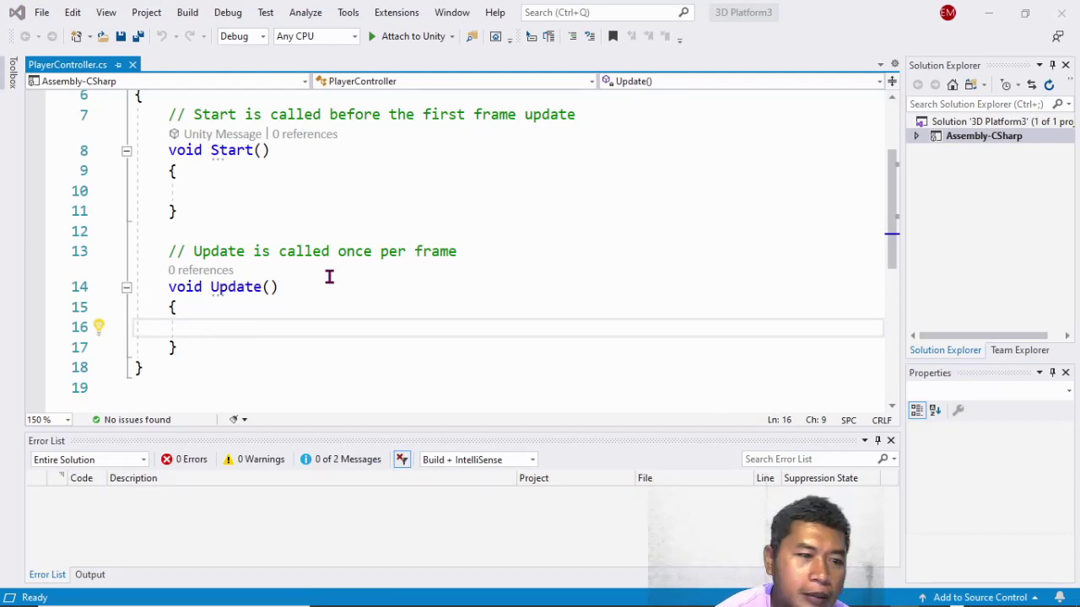
{"action": "scroll", "coordinate": [227, 211], "scroll_direction": "up", "scroll_amount": 2}
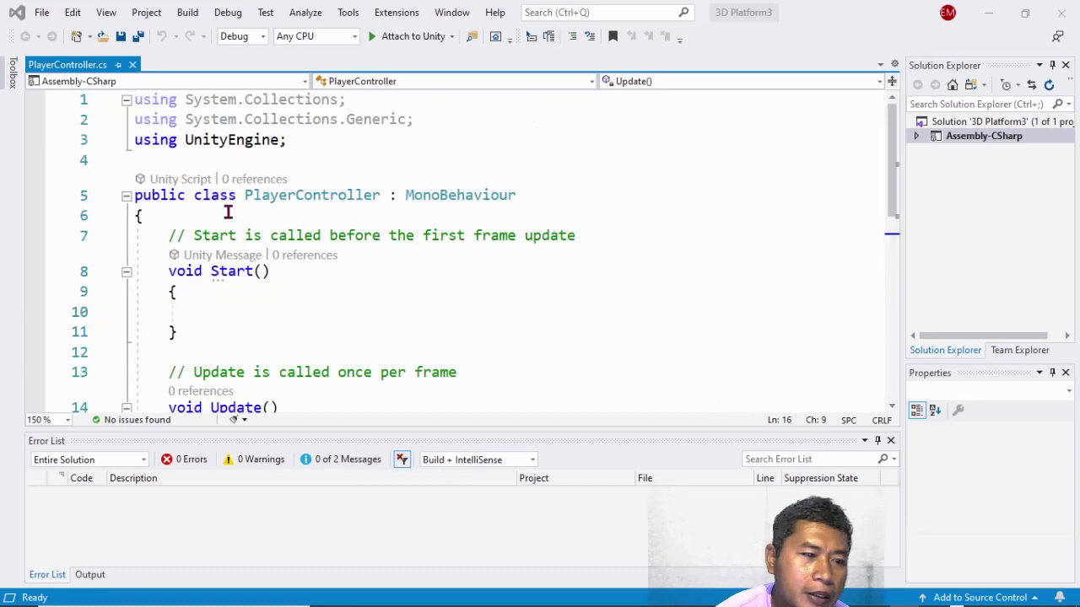
{"action": "left_click", "coordinate": [226, 213]}
{"action": "key", "text": "Return"}
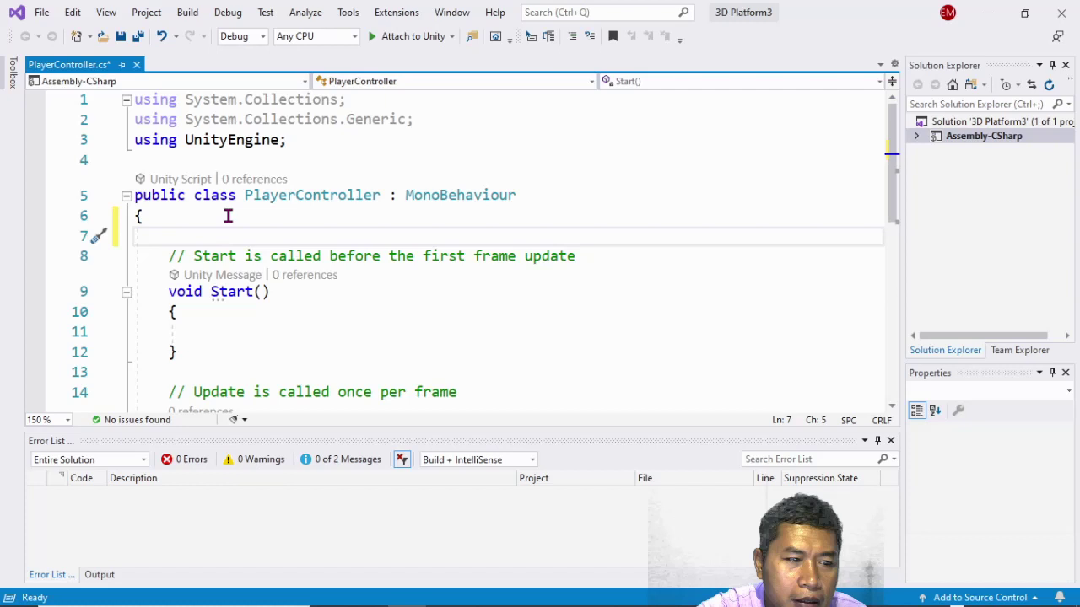
Declare the field 'public Rigidbody rb;' at the top of the class.
{"action": "type", "text": "public ri"}
{"action": "key", "text": "Tab"}
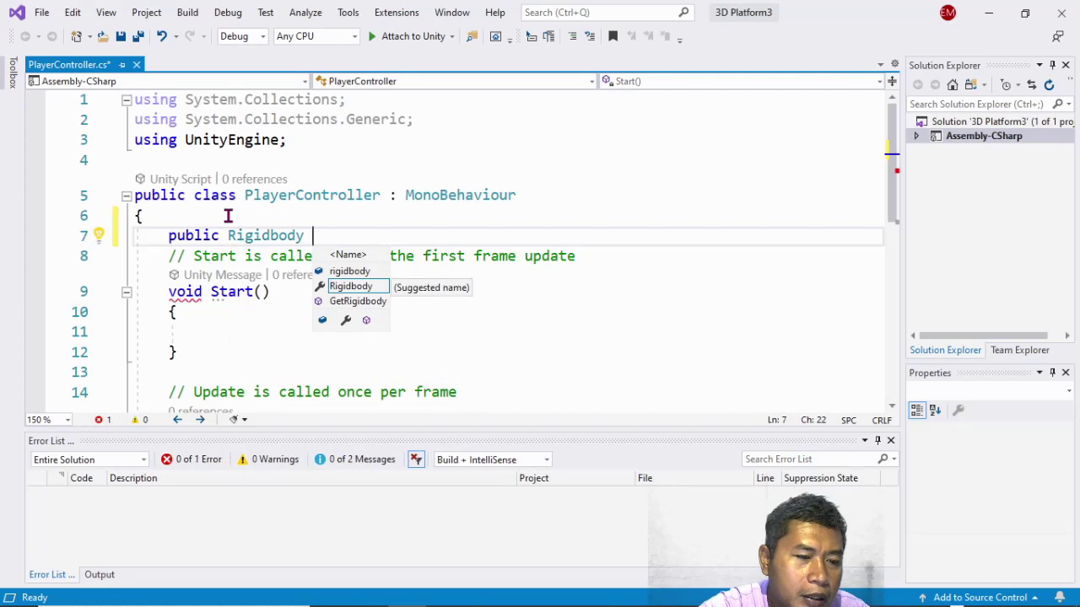
{"action": "type", "text": "rb;"}
{"action": "key", "text": "Return"}
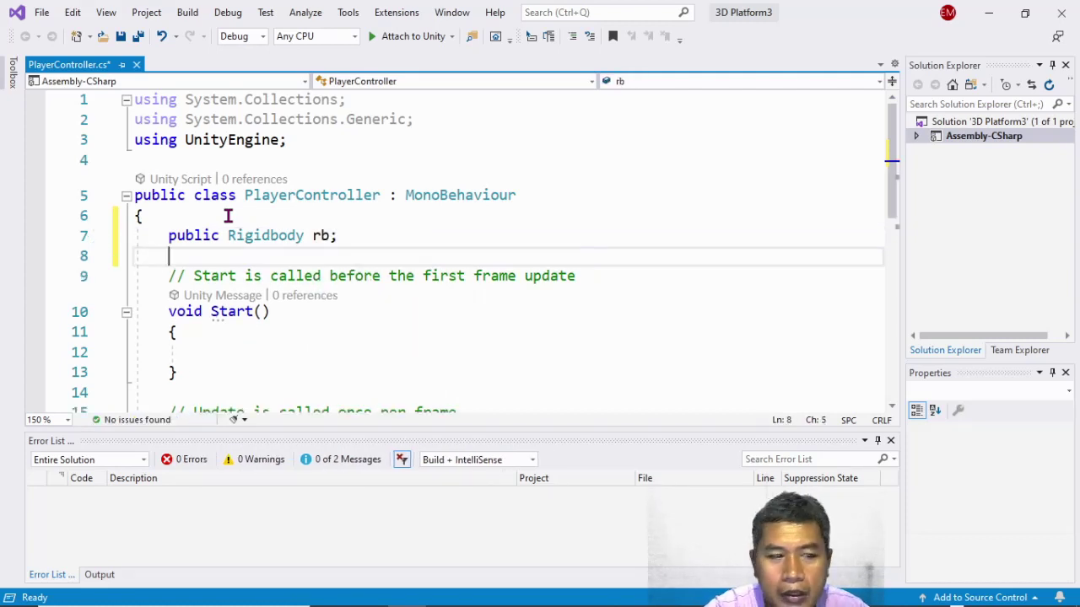
In Start(), write 'rb = GetComponent<Rigidbody>();' using IntelliSense completions.
{"action": "left_click", "coordinate": [204, 351]}
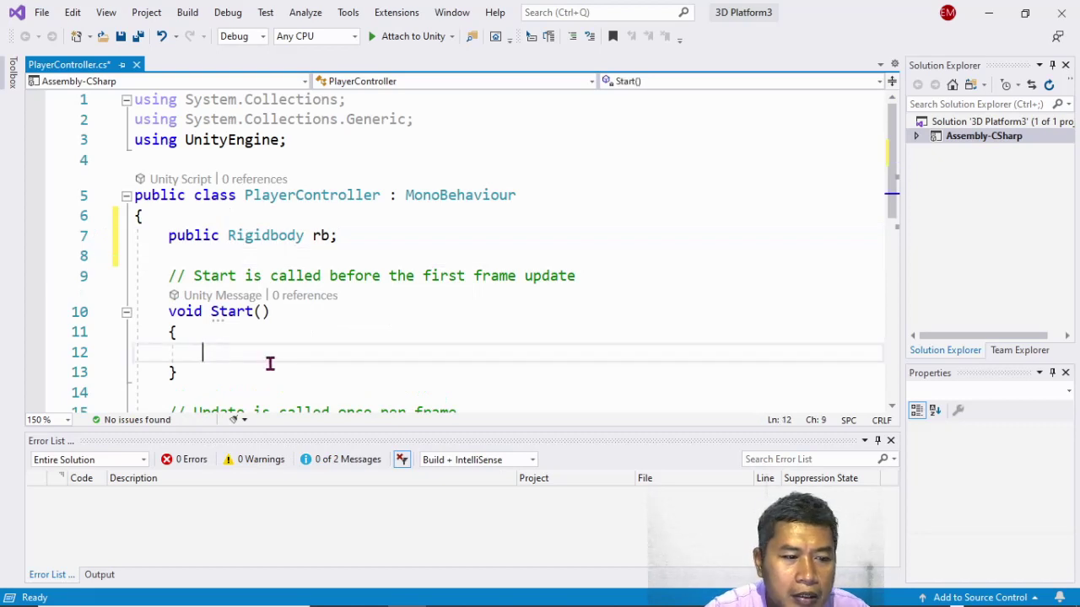
{"action": "type", "text": "r"}
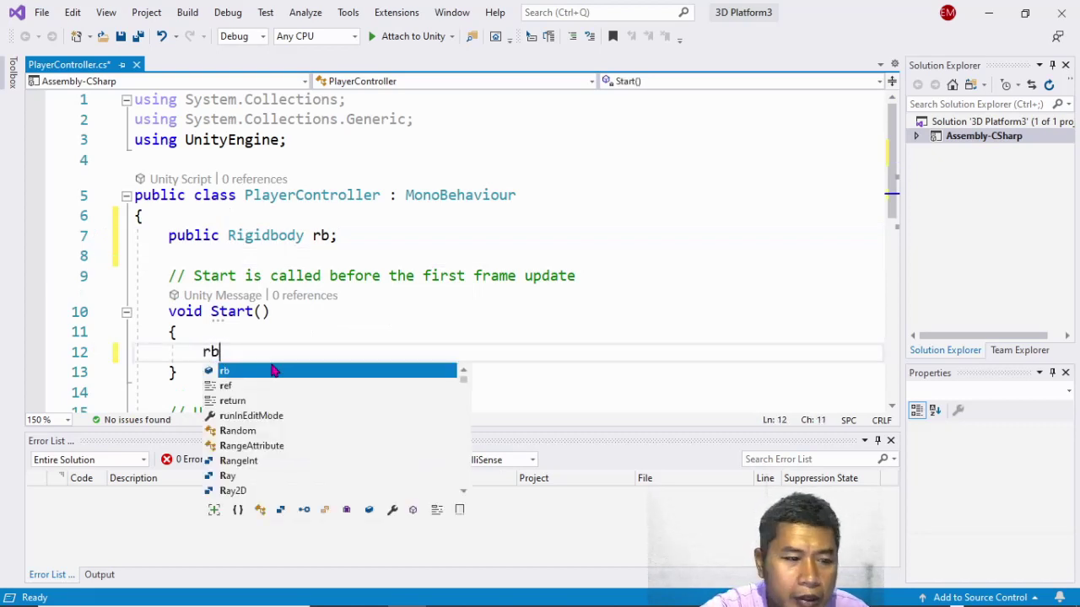
{"action": "type", "text": "b"}
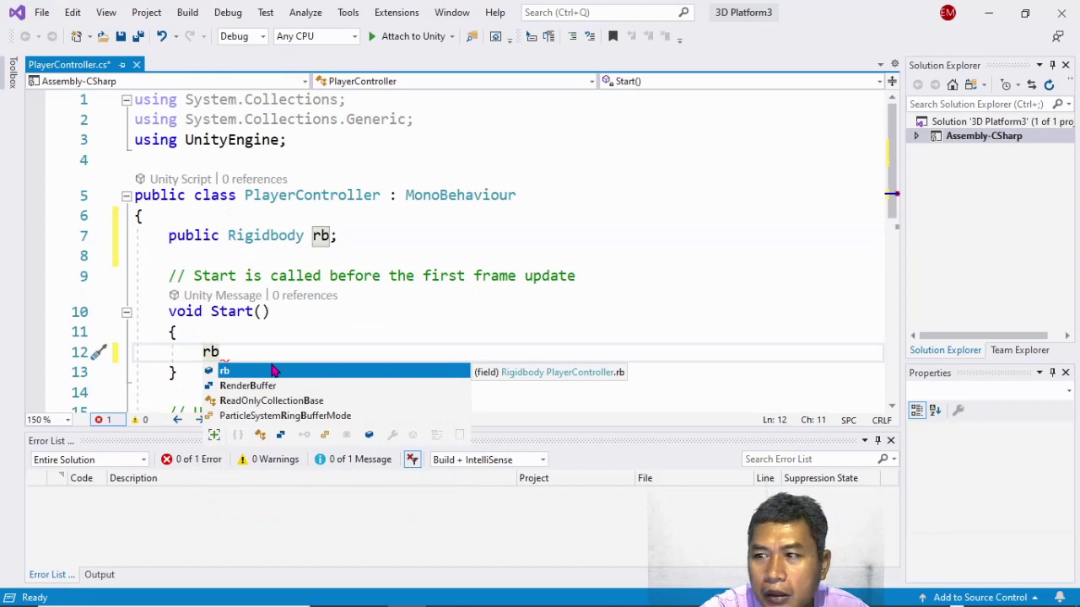
{"action": "type", "text": " = "}
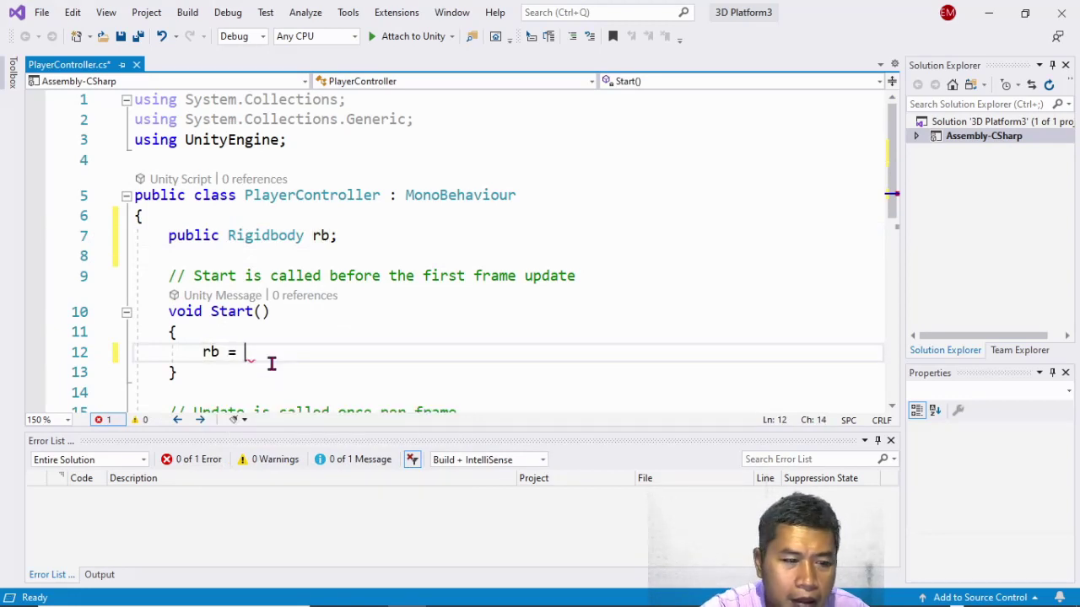
{"action": "type", "text": "get"}
{"action": "key", "text": "Tab"}
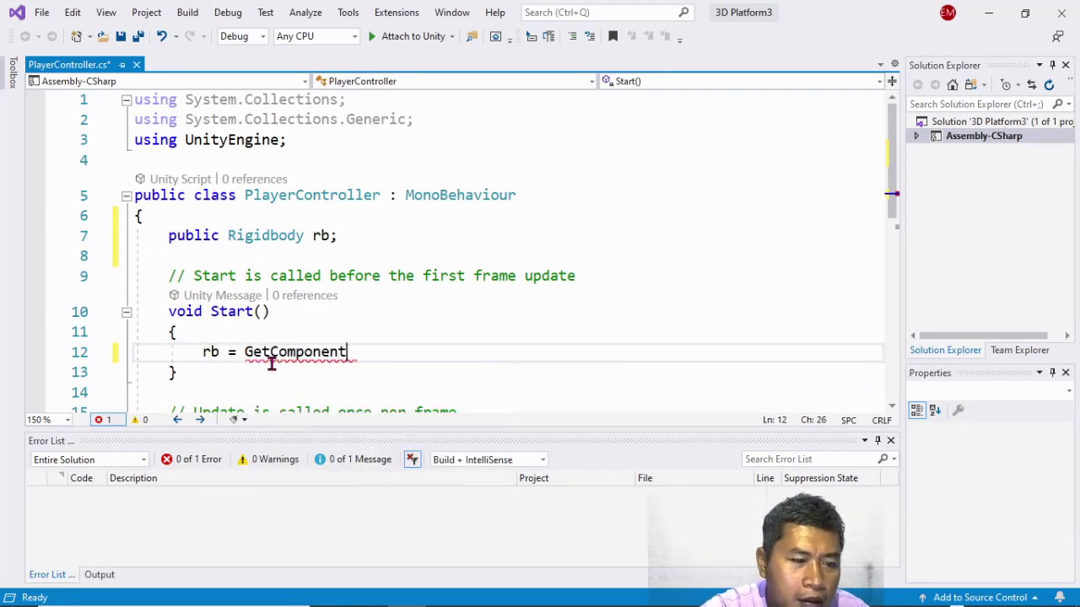
{"action": "type", "text": ","}
{"action": "key", "text": "BackSpace"}
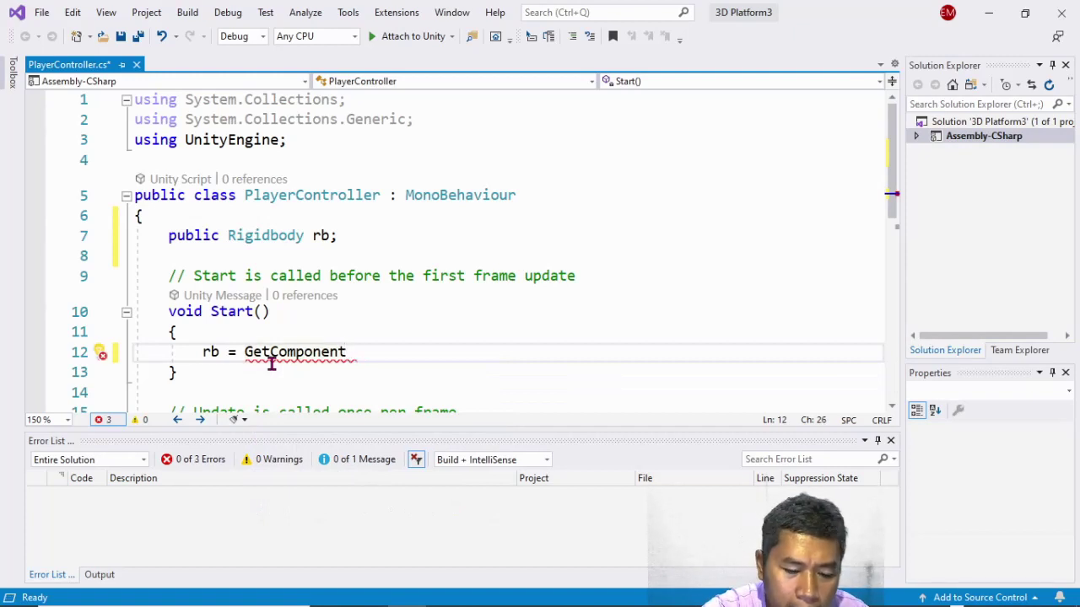
{"action": "type", "text": "<r>"}
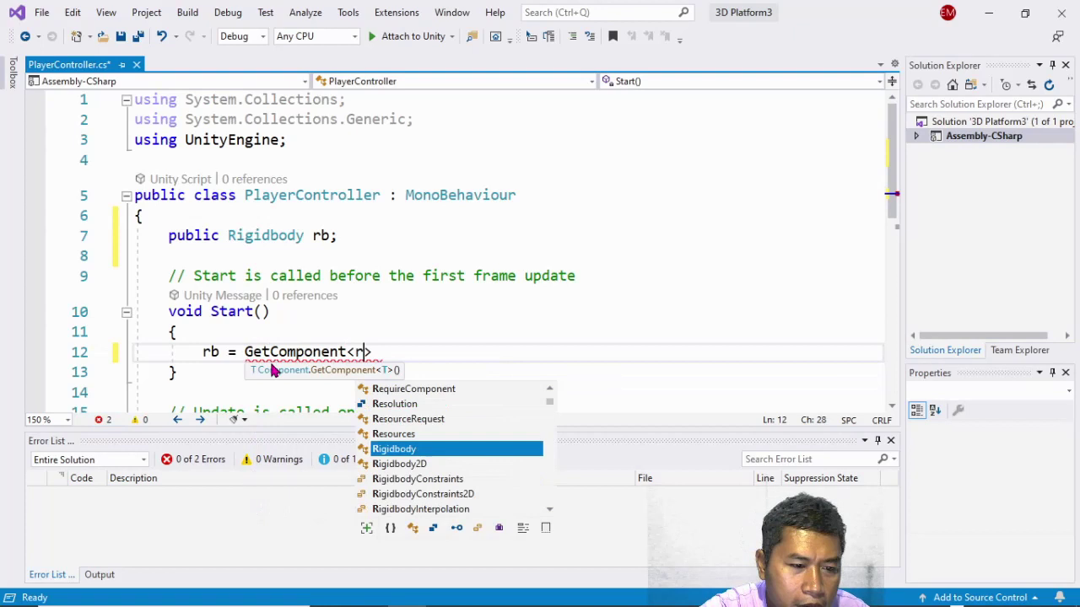
{"action": "key", "text": "Tab"}
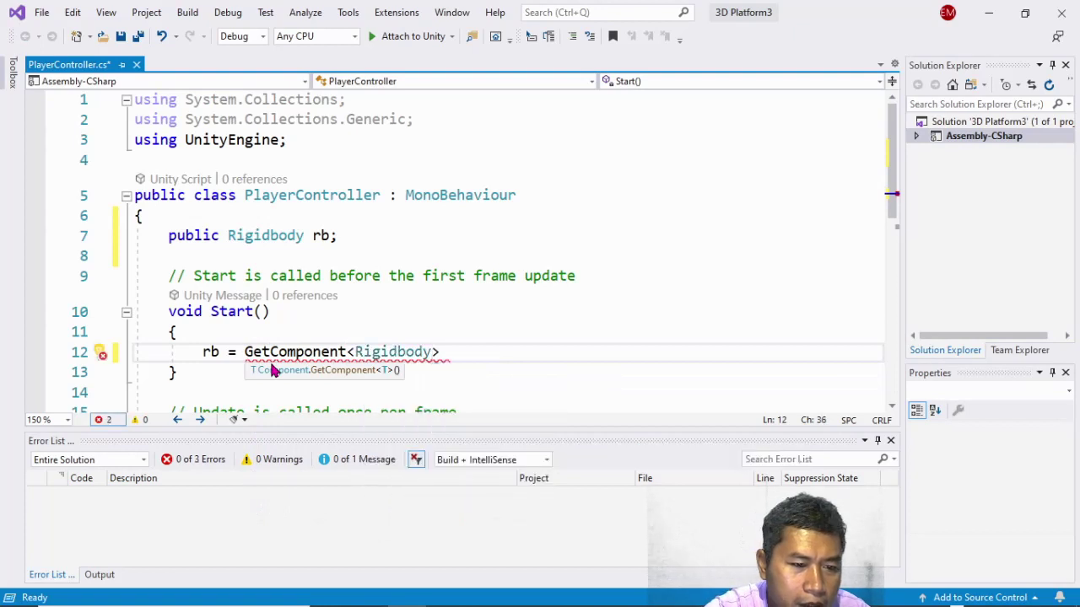
{"action": "type", "text": ">"}
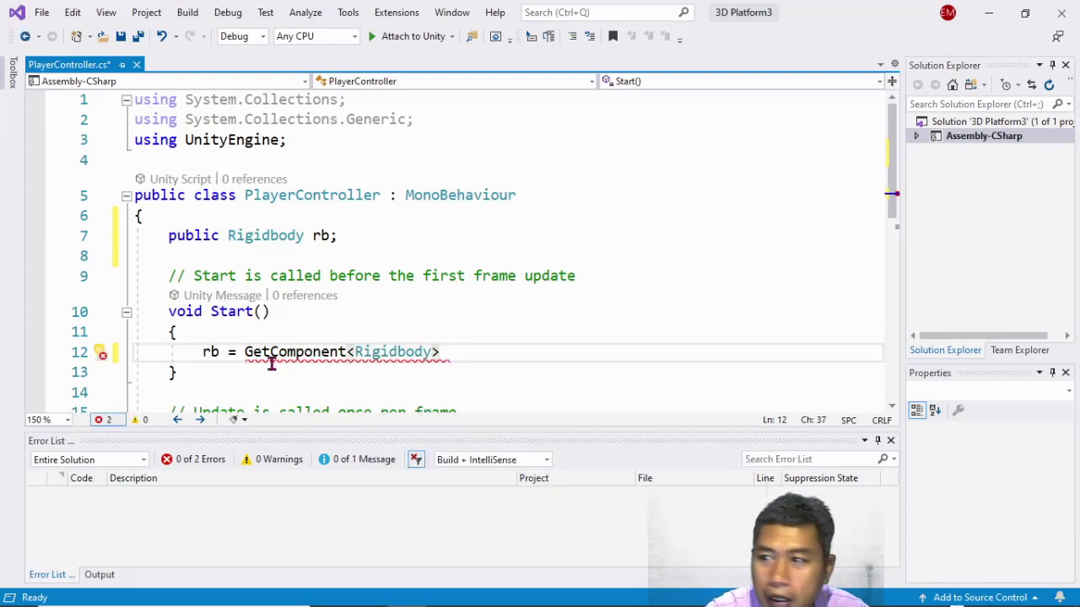
{"action": "type", "text": "("}
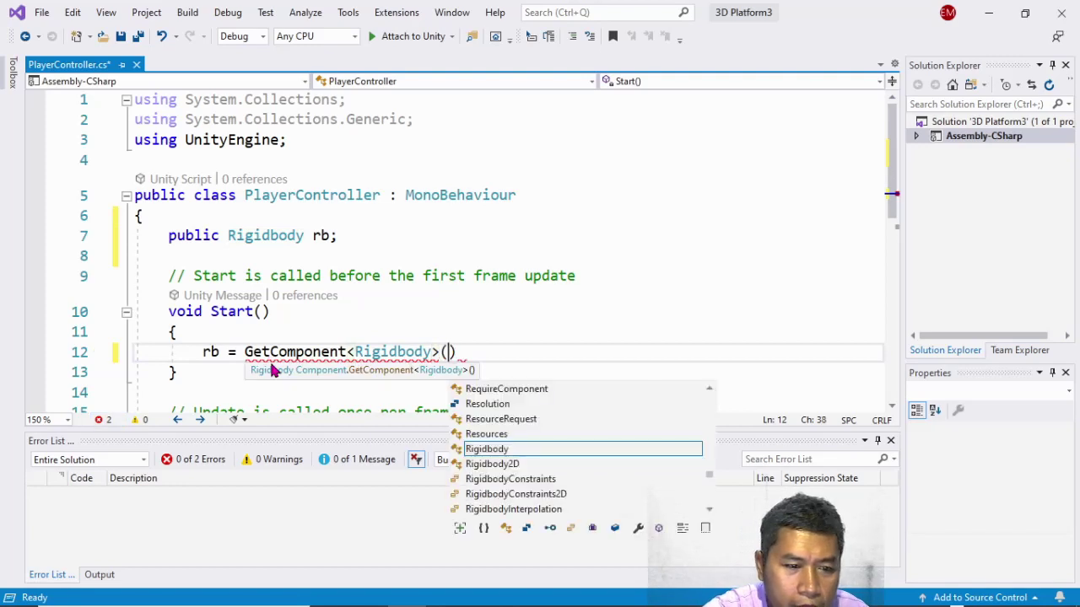
{"action": "type", "text": ");"}
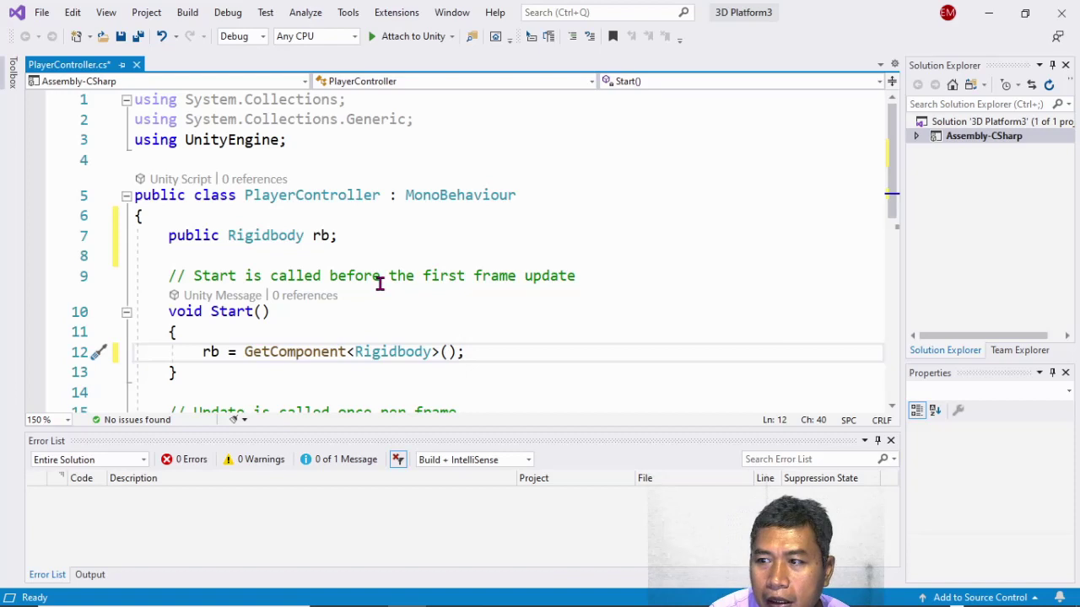
{"action": "scroll", "coordinate": [380, 284], "scroll_direction": "down", "scroll_amount": 1}
{"action": "scroll", "coordinate": [374, 282], "scroll_direction": "down", "scroll_amount": 1}
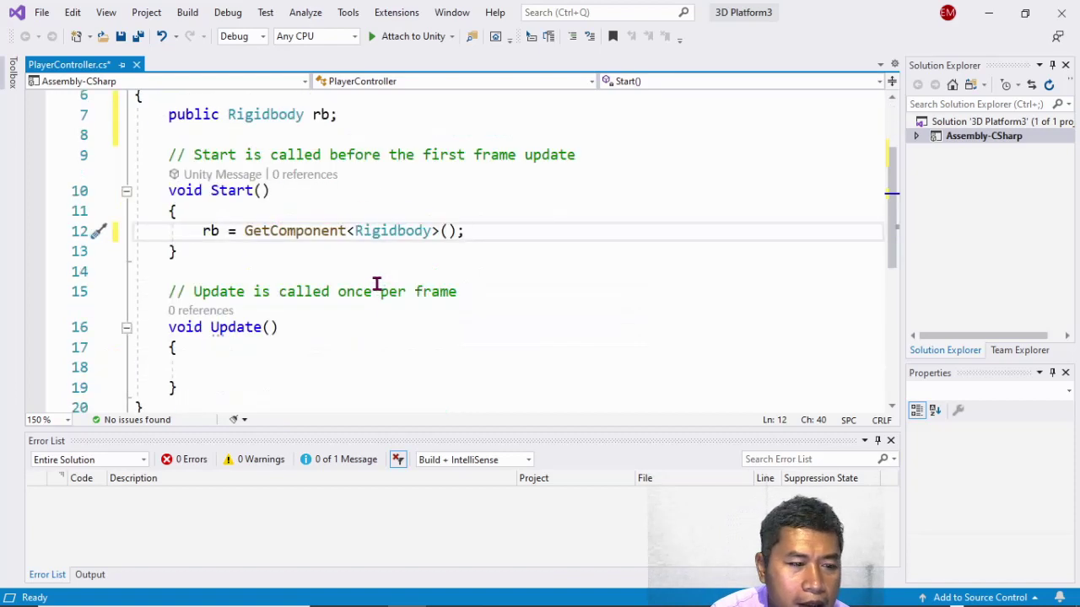
{"action": "left_click", "coordinate": [262, 369]}
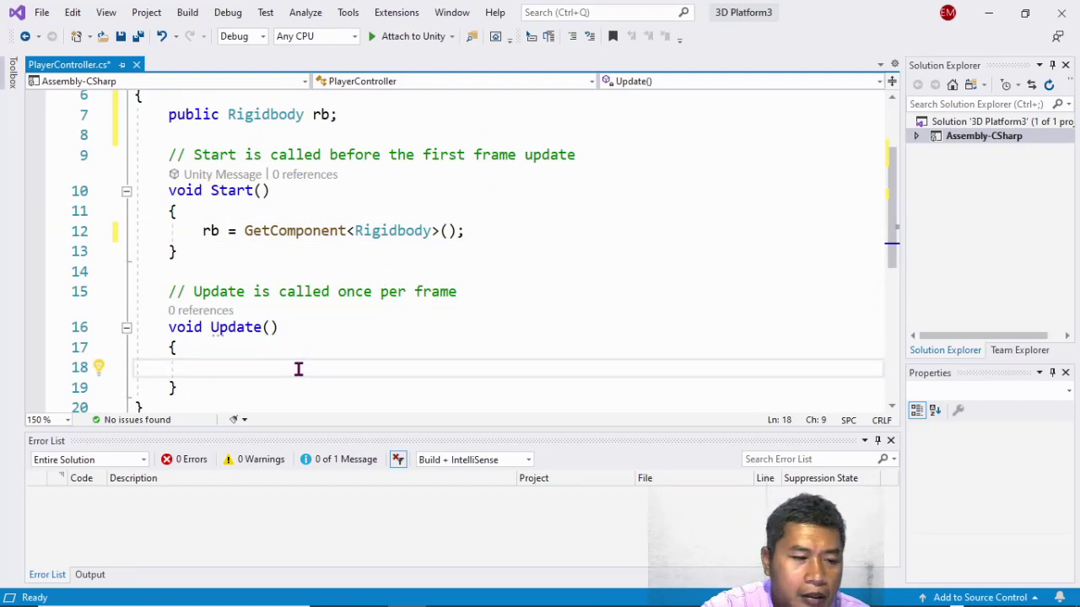
In Update(), begin the line 'rb.velocity = new Vector3(' with IntelliSense completions.
{"action": "type", "text": "th"}
{"action": "key", "text": "BackSpace"}
{"action": "key", "text": "BackSpace"}
{"action": "type", "text": "r"}
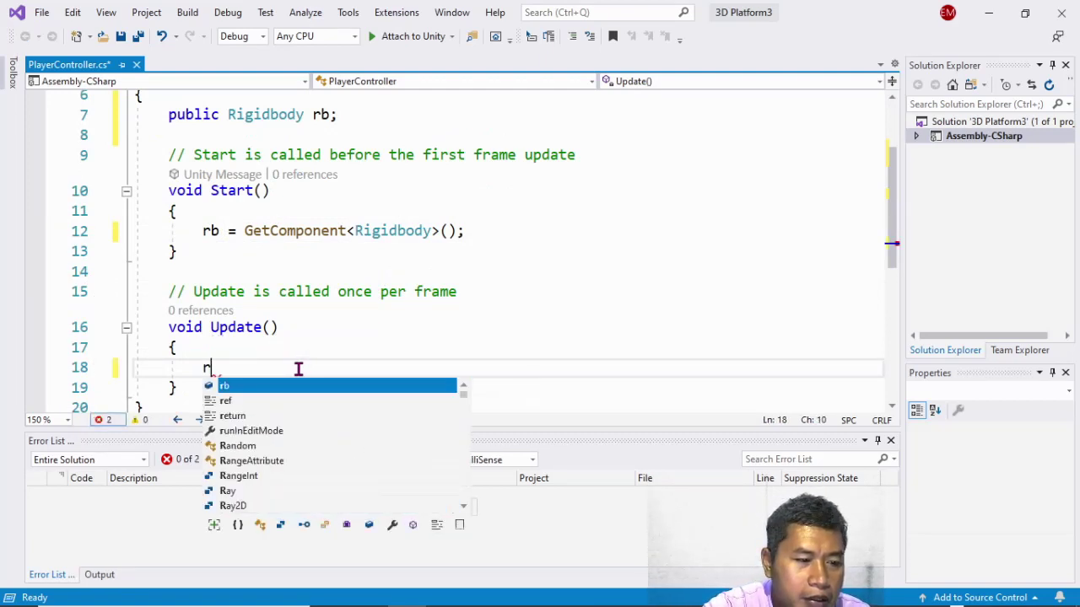
{"action": "key", "text": "Tab"}
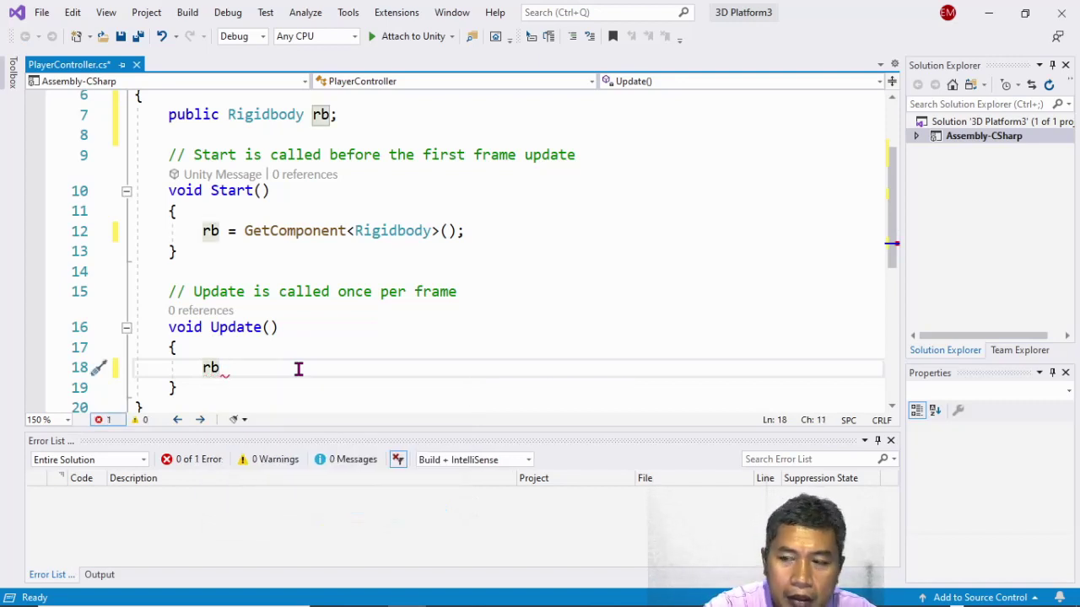
{"action": "type", "text": "."}
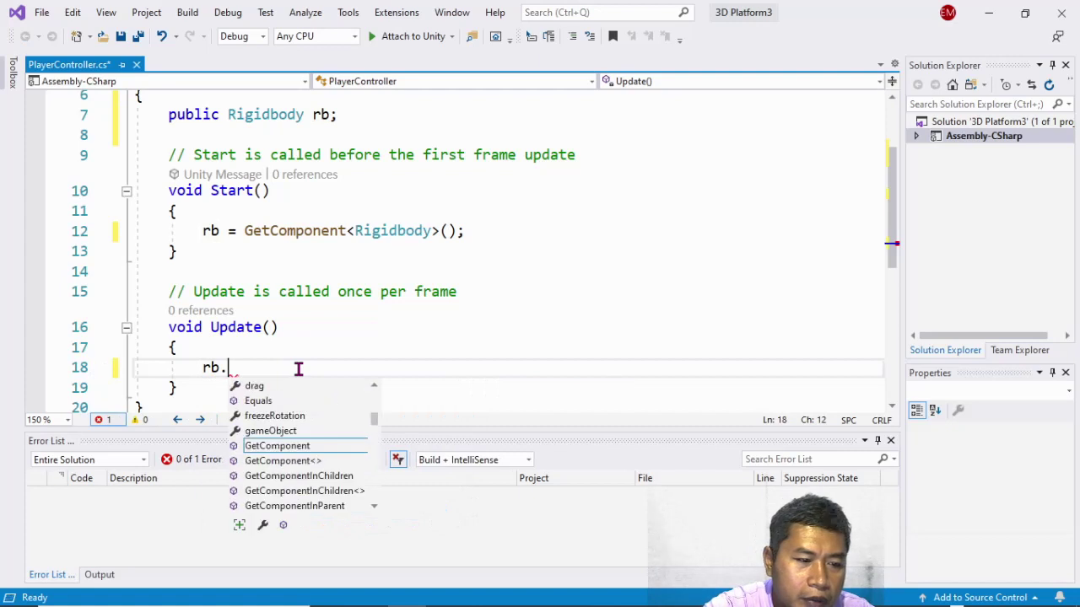
{"action": "type", "text": "v"}
{"action": "key", "text": "Tab"}
{"action": "type", "text": "= new v"}
{"action": "key", "text": "Tab"}
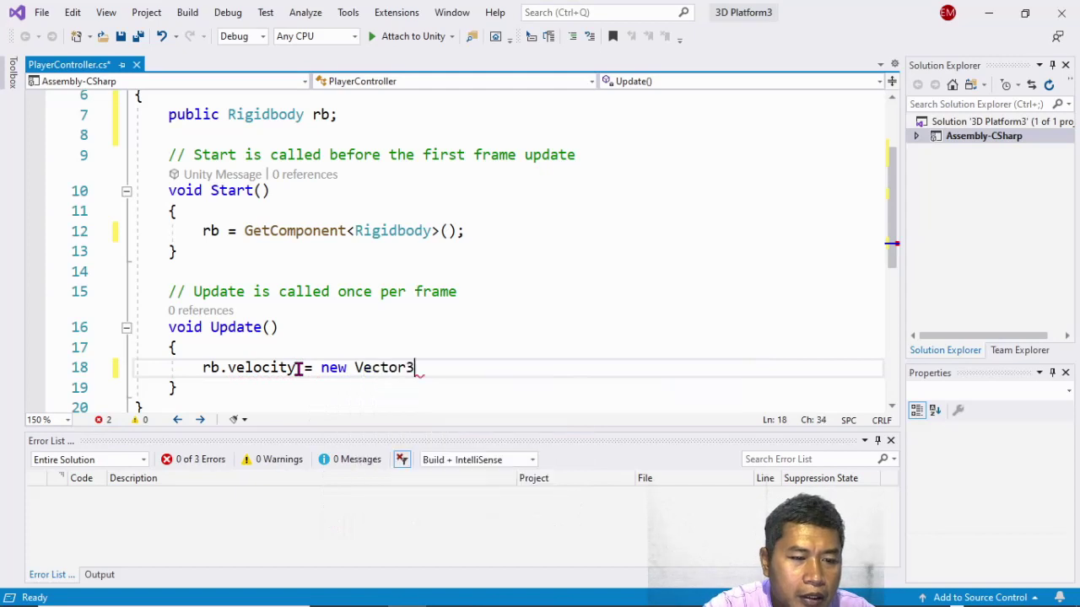
{"action": "type", "text": "("}
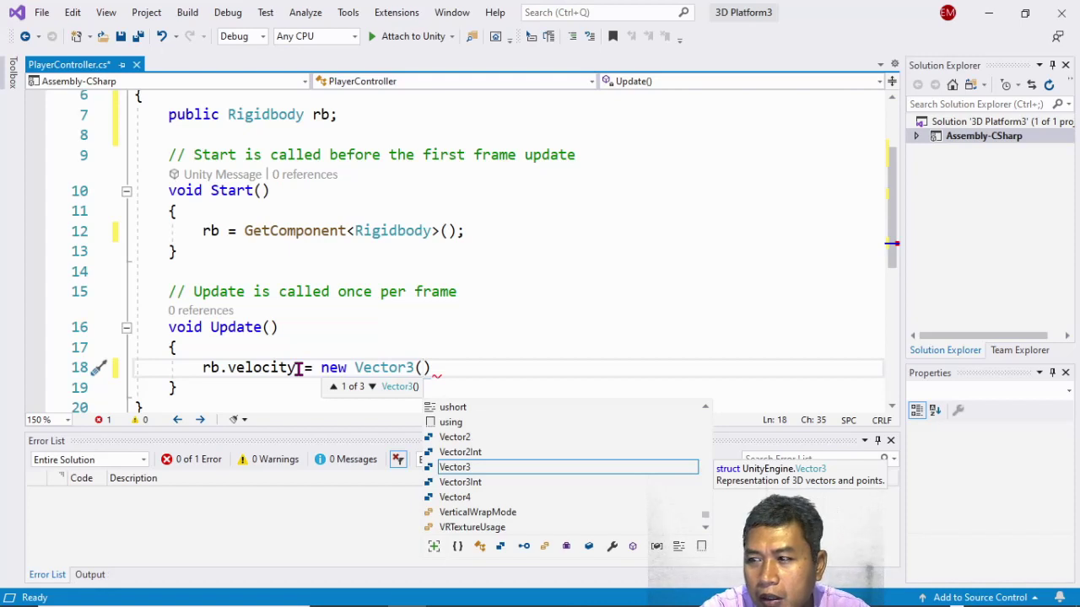
Pass Input.GetAxis("Horizontal") as the first Vector3 argument, then return to Unity.
{"action": "type", "text": "In"}
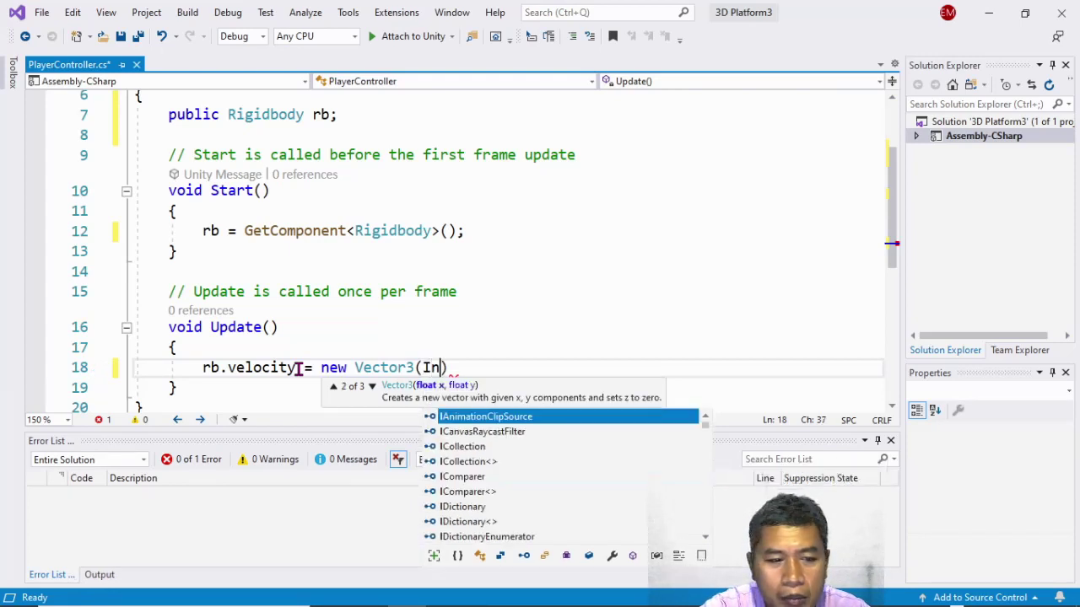
{"action": "key", "text": "Tab"}
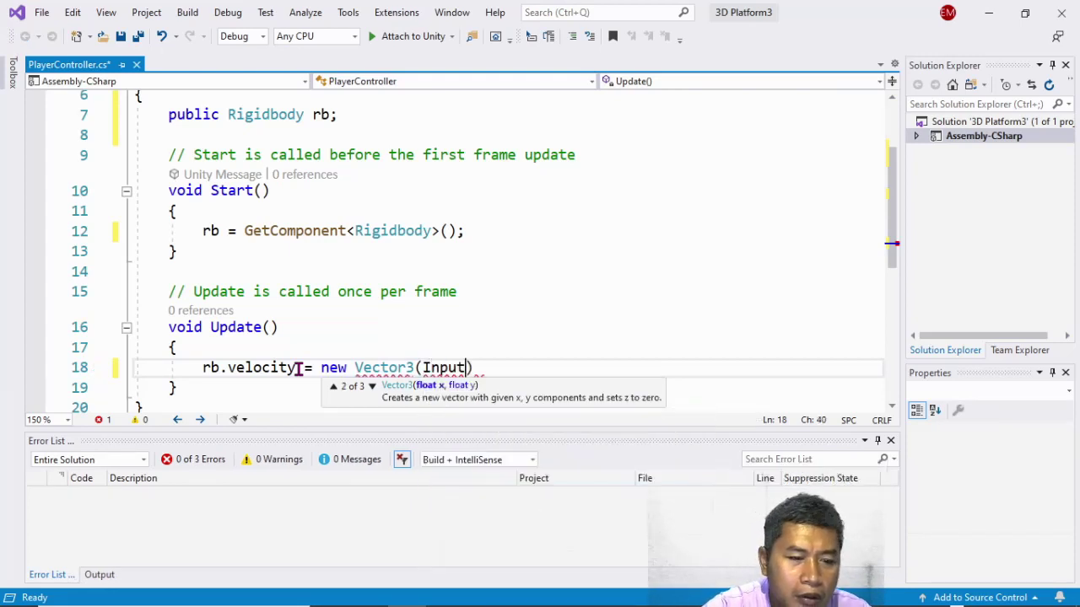
{"action": "type", "text": ".ge"}
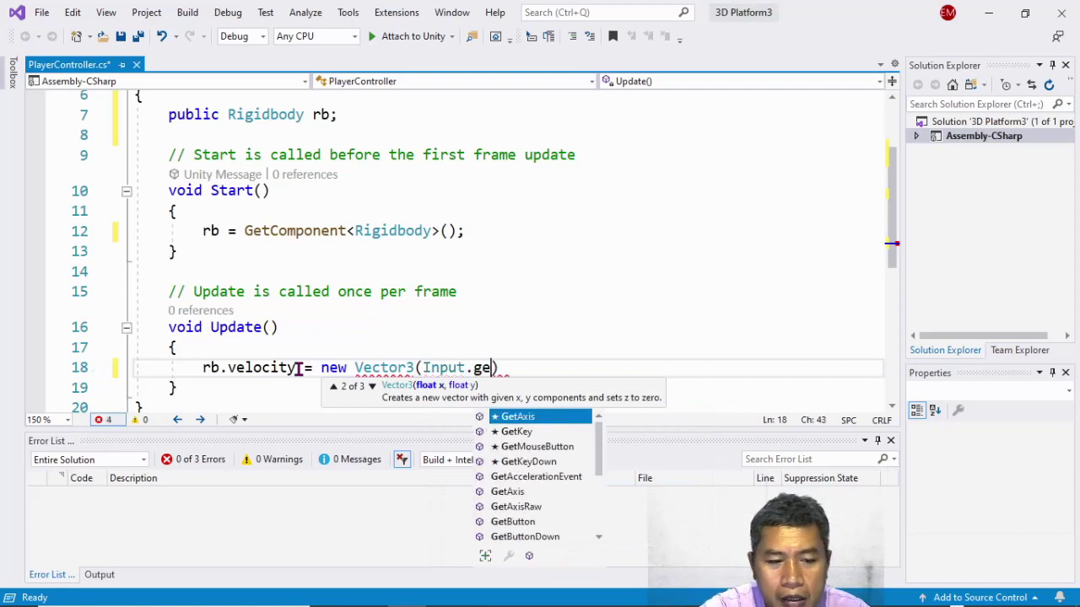
{"action": "key", "text": "Tab"}
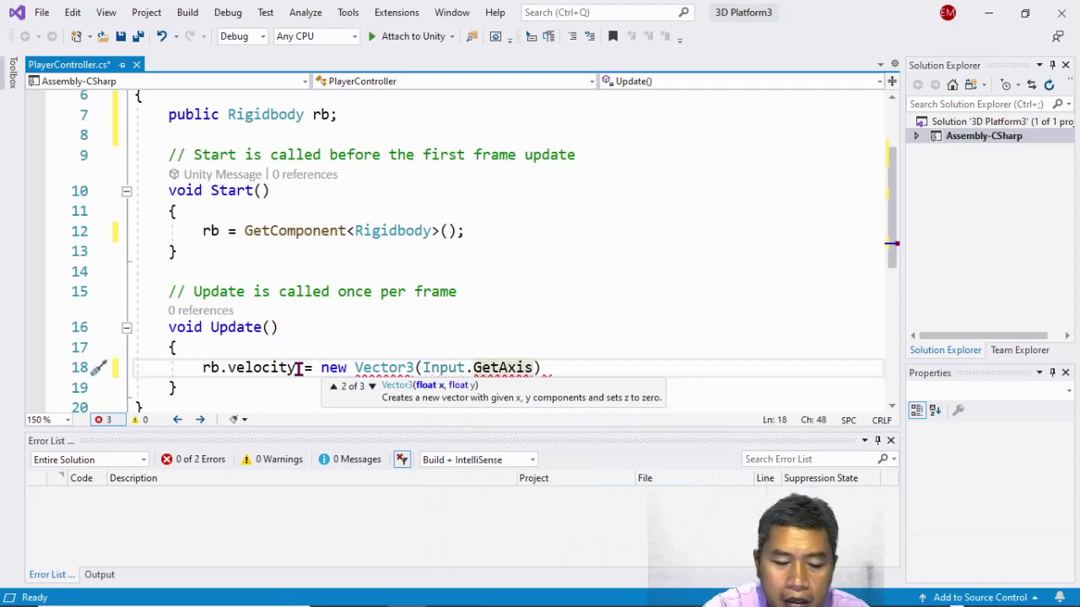
{"action": "type", "text": "(\""}
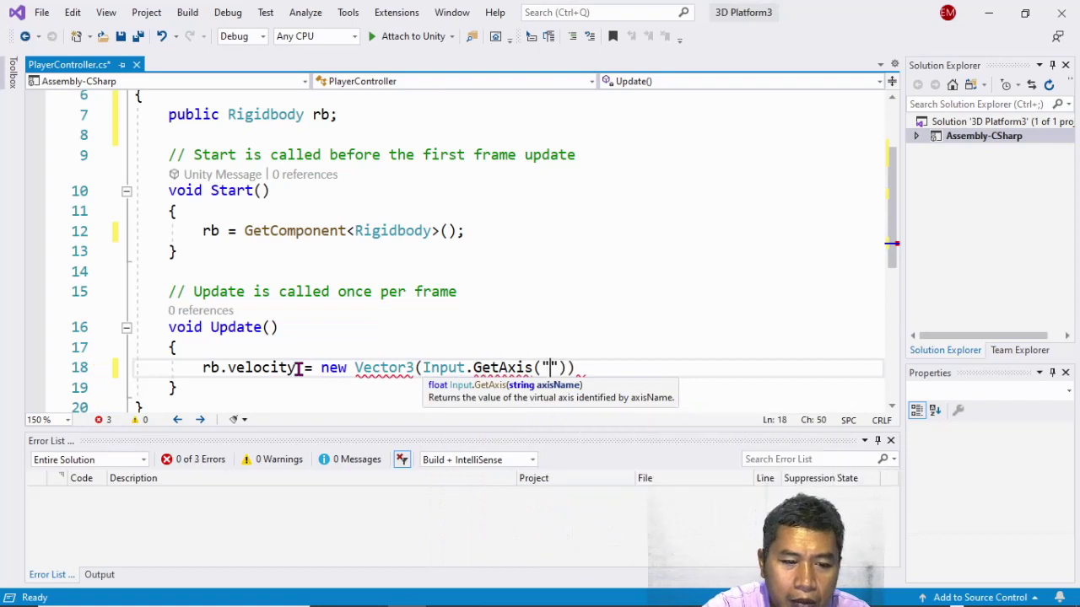
{"action": "type", "text": "Horizo"}
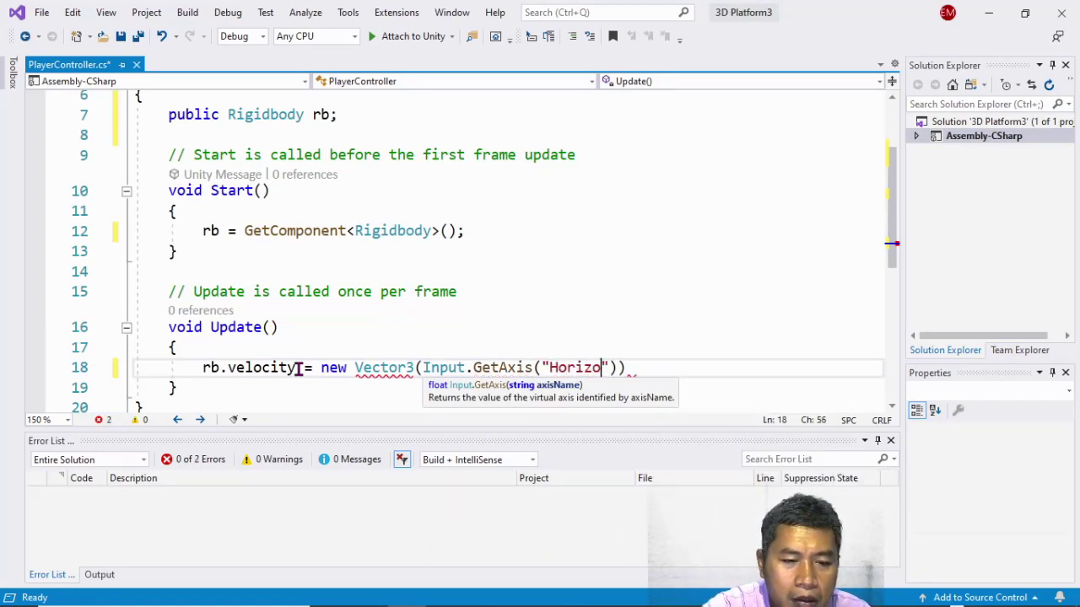
{"action": "type", "text": "ntal"}
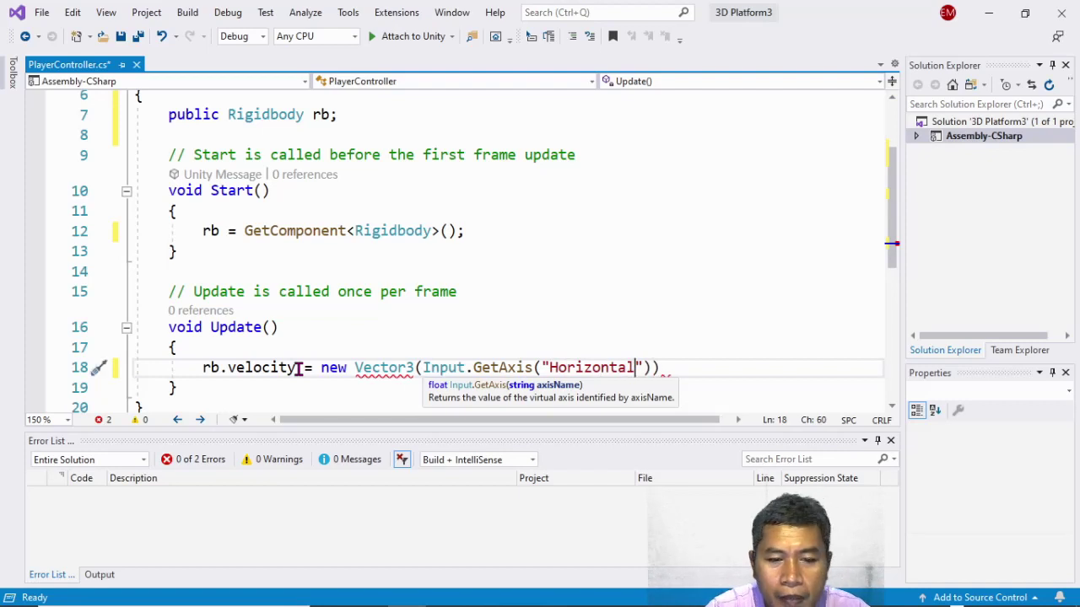
{"action": "type", "text": "\""}
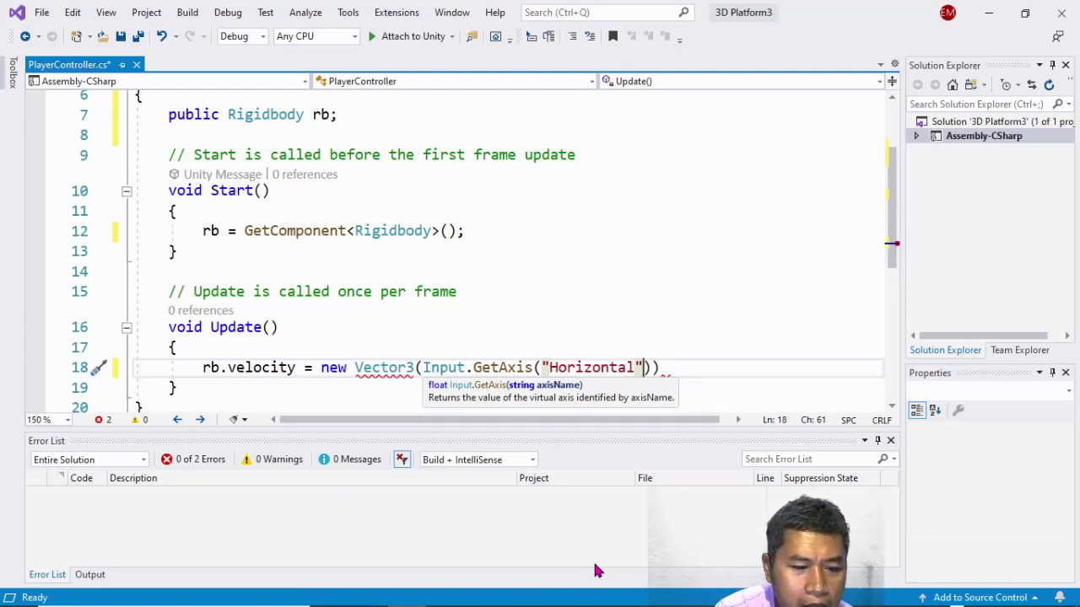
{"action": "mouse_move", "coordinate": [586, 604]}
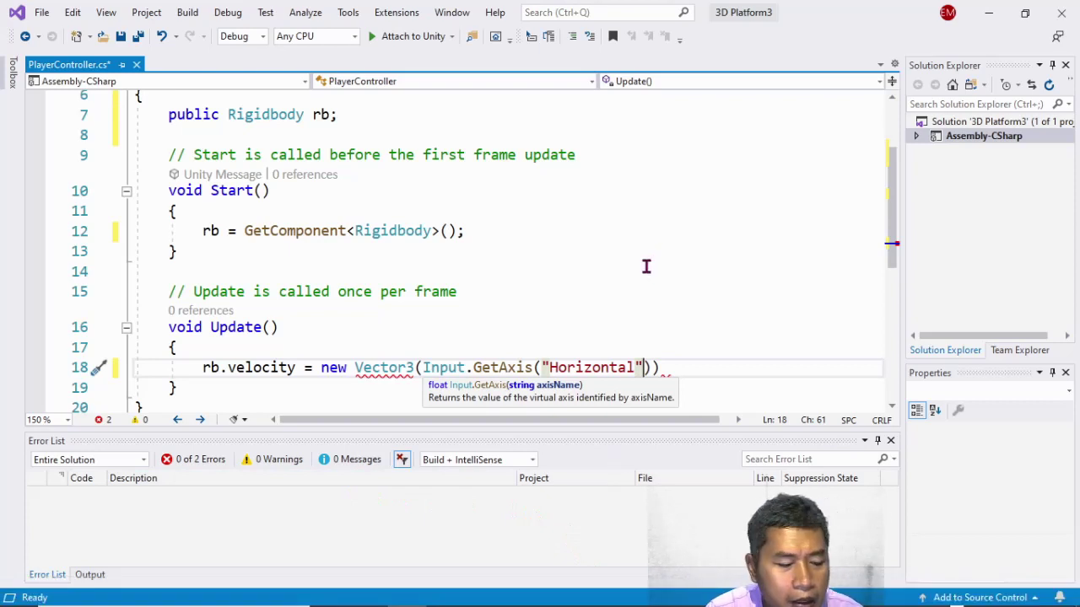
{"action": "key", "text": "alt+Tab"}
{"action": "key", "text": "alt+Tab"}
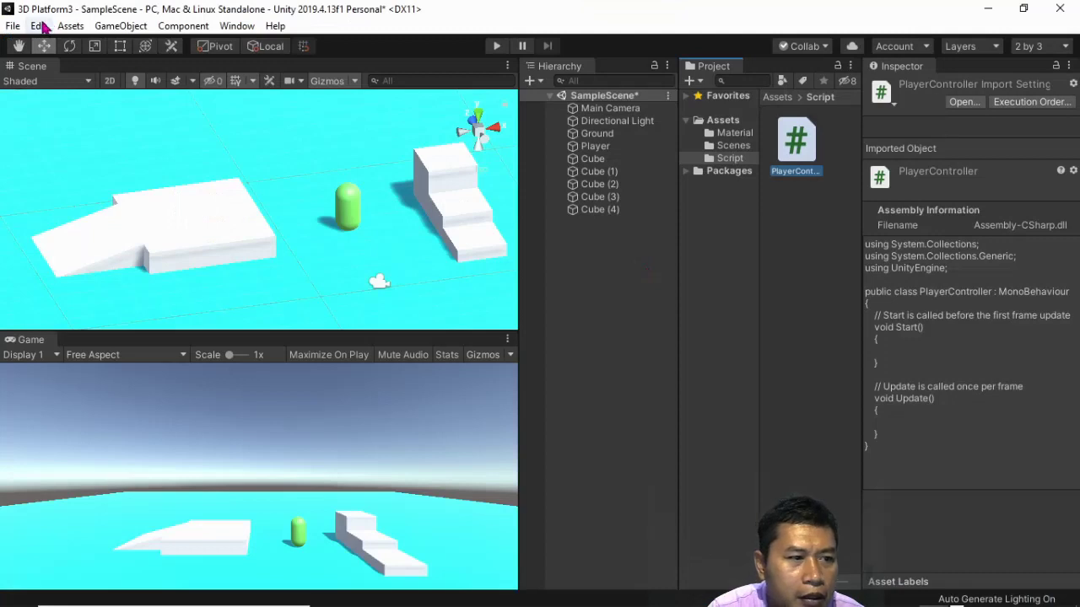
Open Project Settings at Input Manager and expand Axes to show the Horizontal axis's left/right and a/d buttons.
{"action": "left_click", "coordinate": [39, 26]}
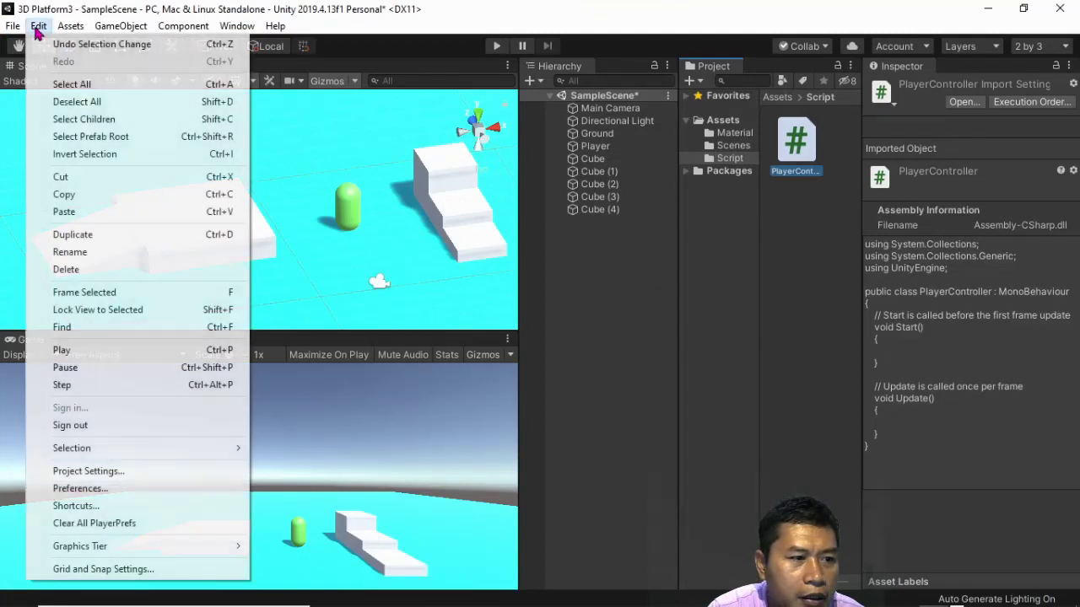
{"action": "left_click", "coordinate": [115, 476]}
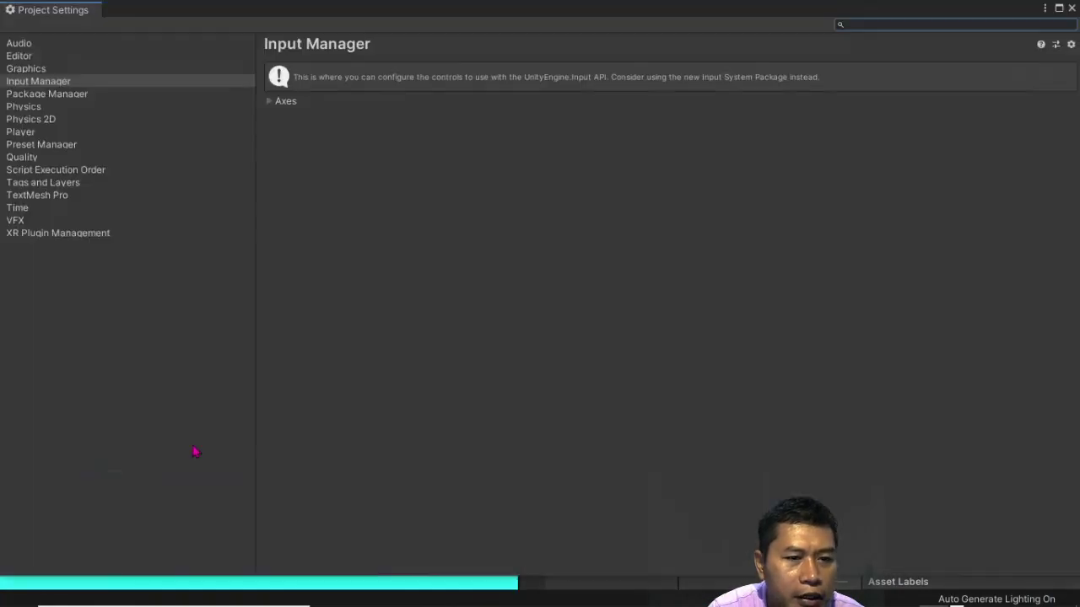
{"action": "left_click", "coordinate": [38, 84]}
{"action": "left_click", "coordinate": [271, 103]}
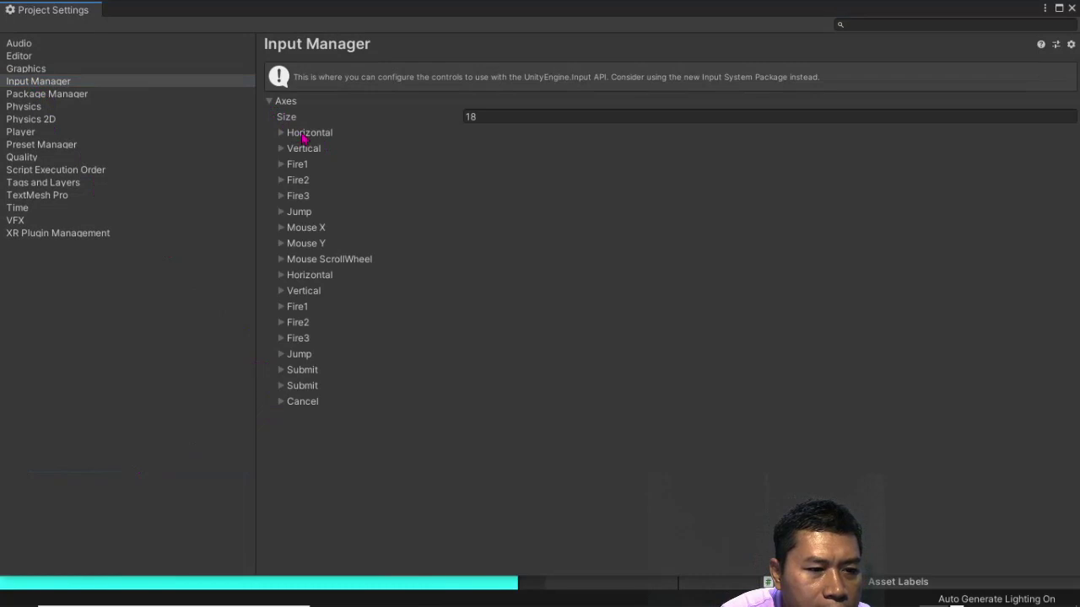
{"action": "left_click", "coordinate": [305, 135]}
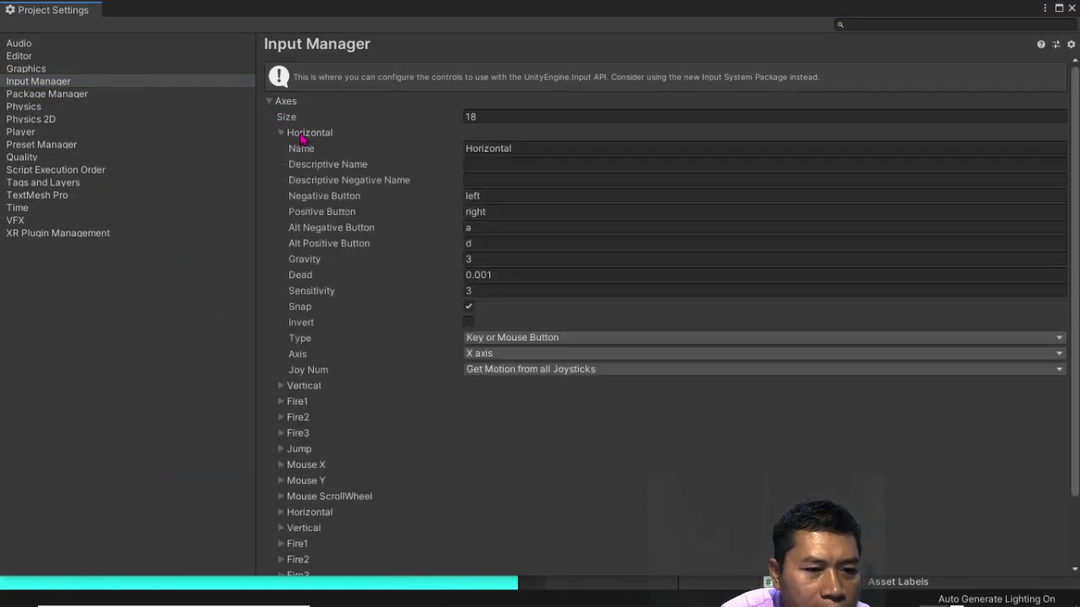
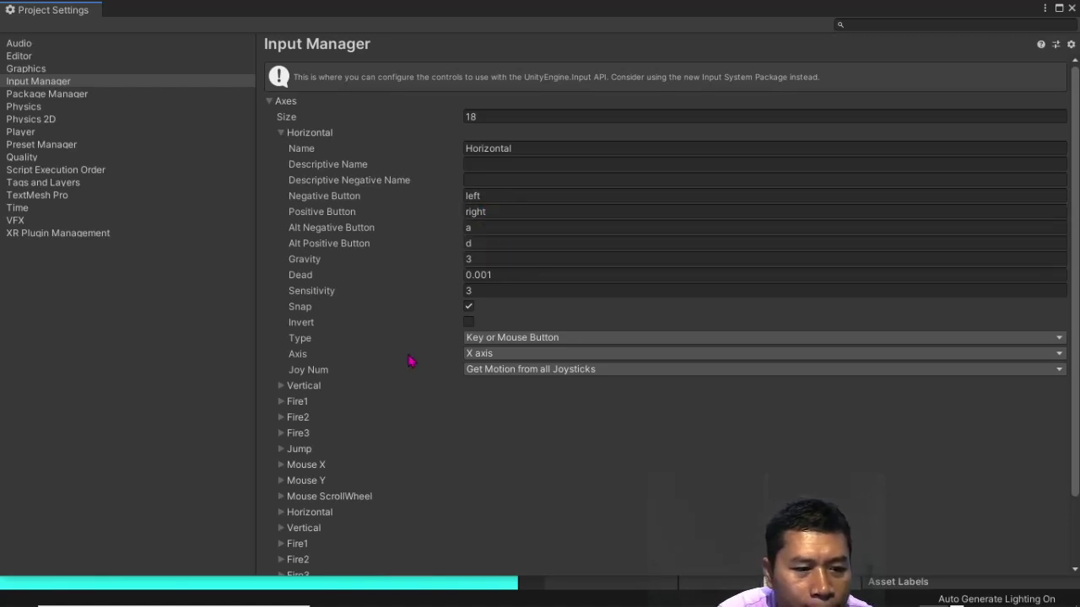
Inspect both Horizontal axes and the Vertical axis in the Input Manager.
{"action": "left_click", "coordinate": [283, 135]}
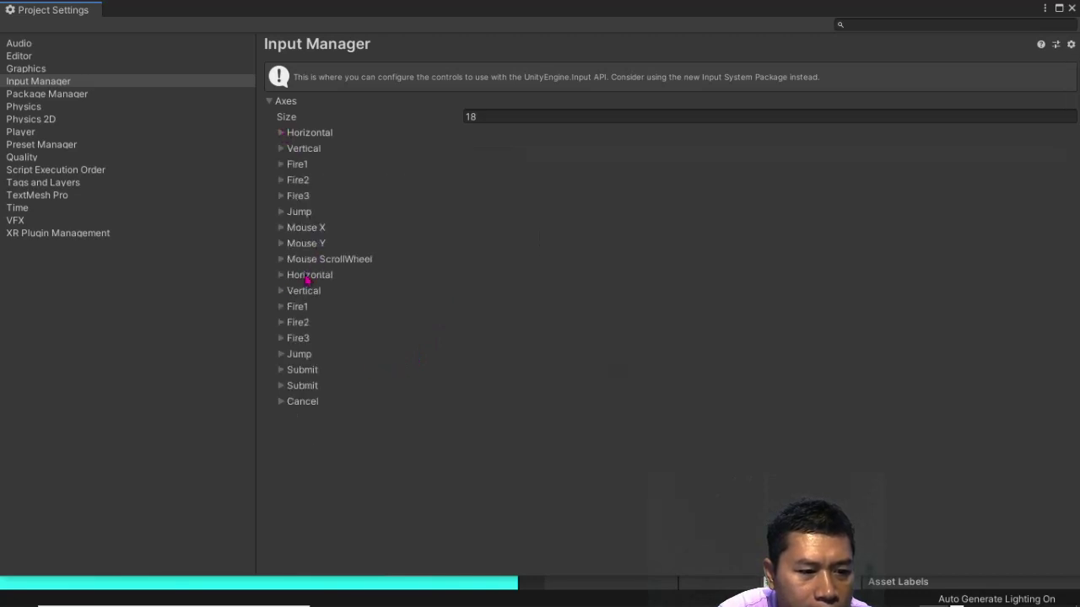
{"action": "left_click", "coordinate": [282, 278]}
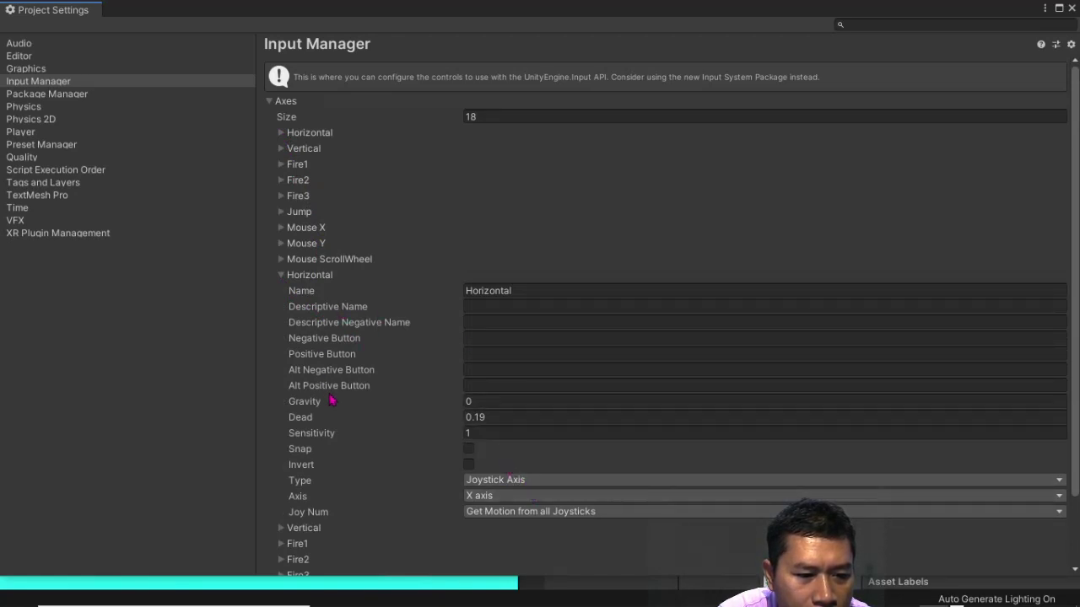
{"action": "left_click", "coordinate": [281, 276]}
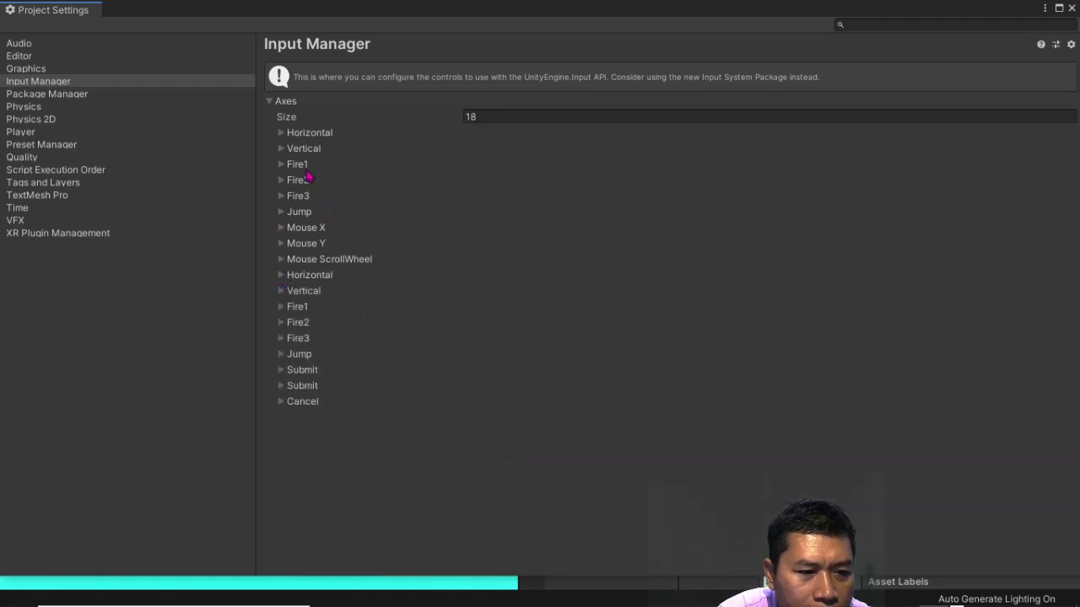
{"action": "left_click", "coordinate": [310, 135]}
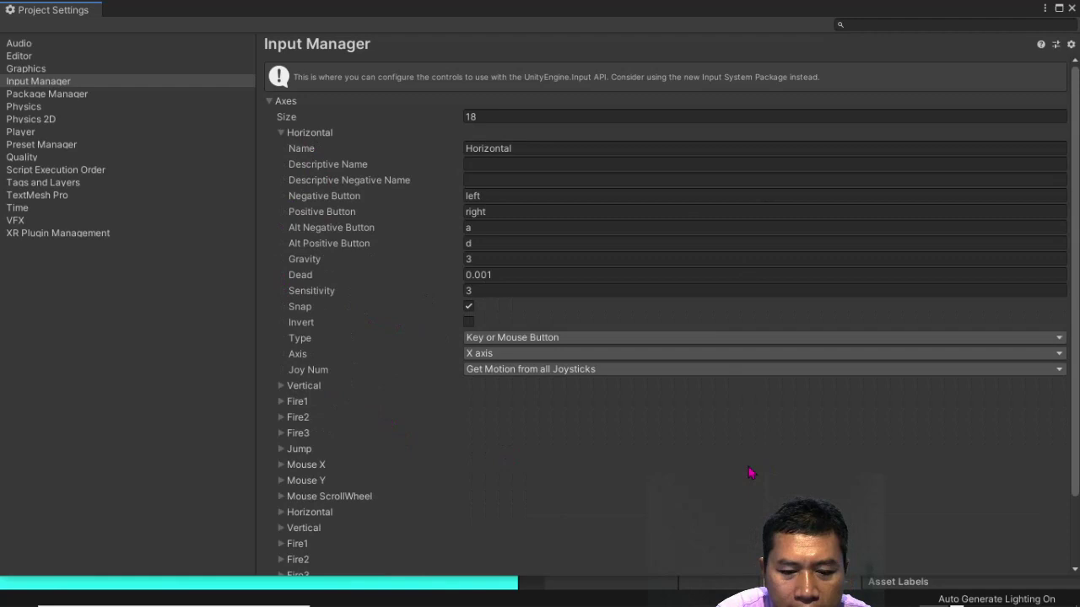
{"action": "left_click", "coordinate": [282, 133]}
{"action": "left_click", "coordinate": [305, 149]}
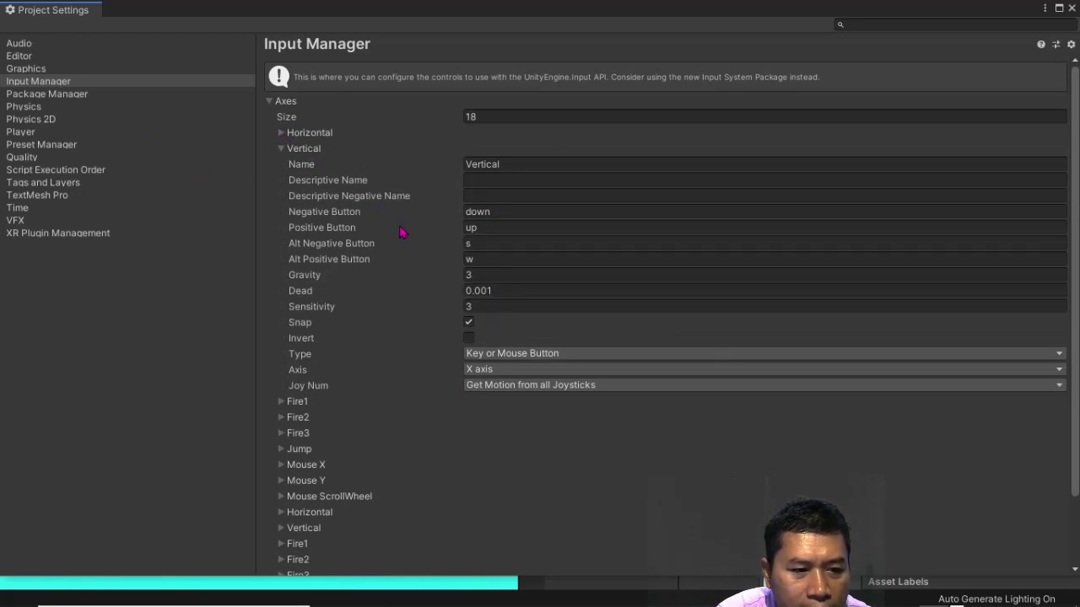
{"action": "left_click", "coordinate": [282, 149]}
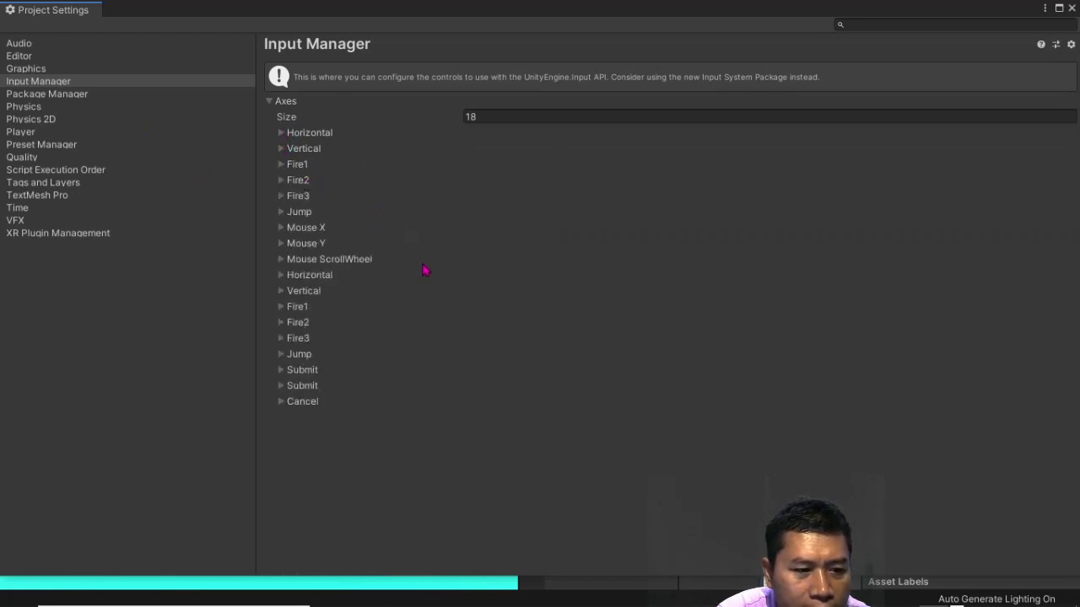
Inspect both Jump axes, then close Project Settings and return to the PlayerController script.
{"action": "left_click", "coordinate": [305, 355]}
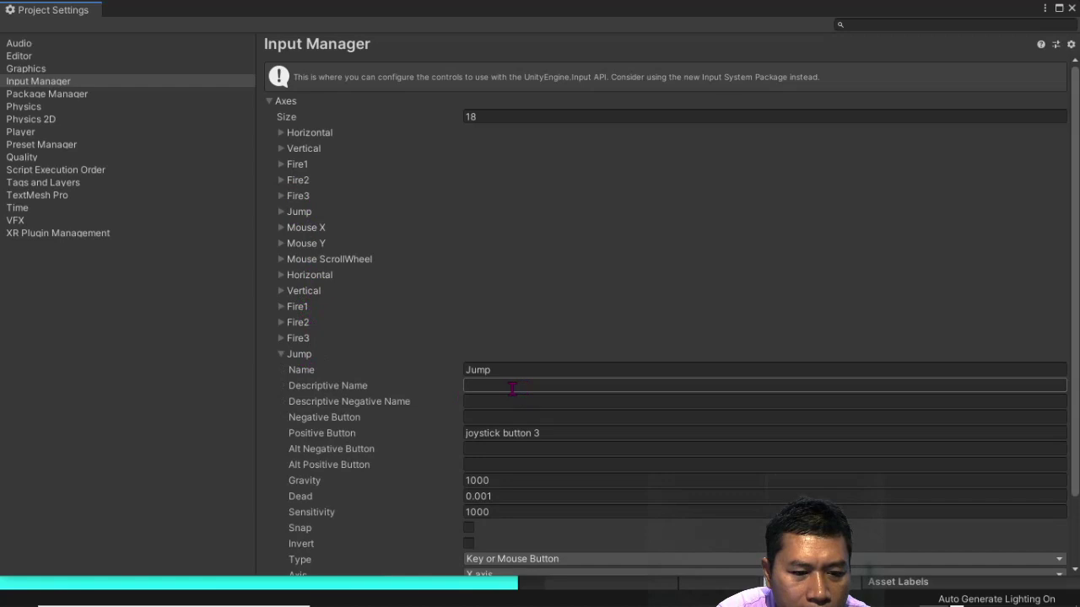
{"action": "left_click", "coordinate": [299, 211]}
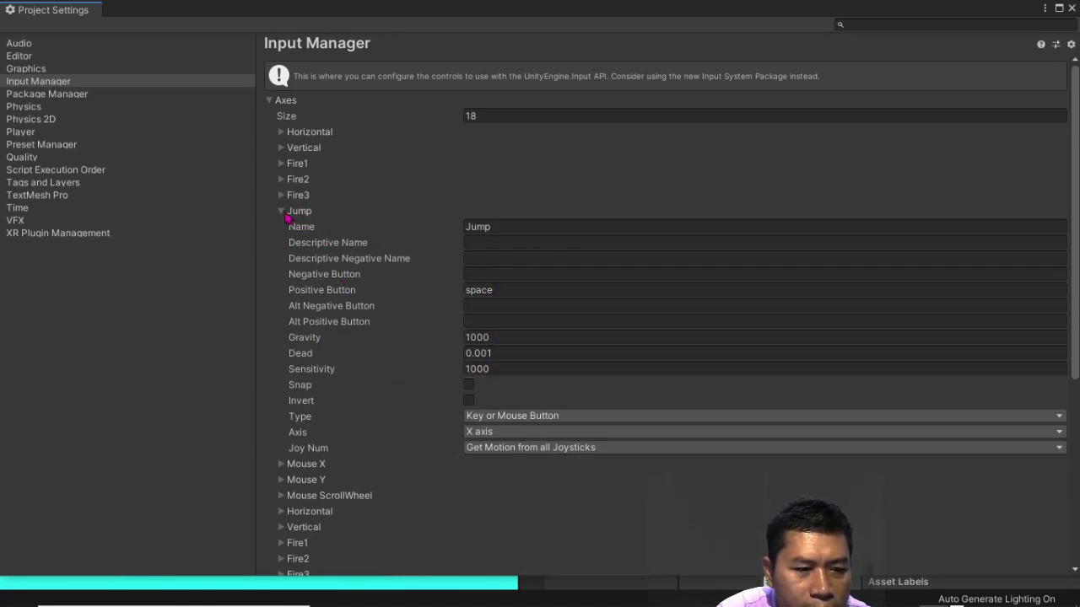
{"action": "left_click", "coordinate": [283, 212]}
{"action": "left_click", "coordinate": [282, 354]}
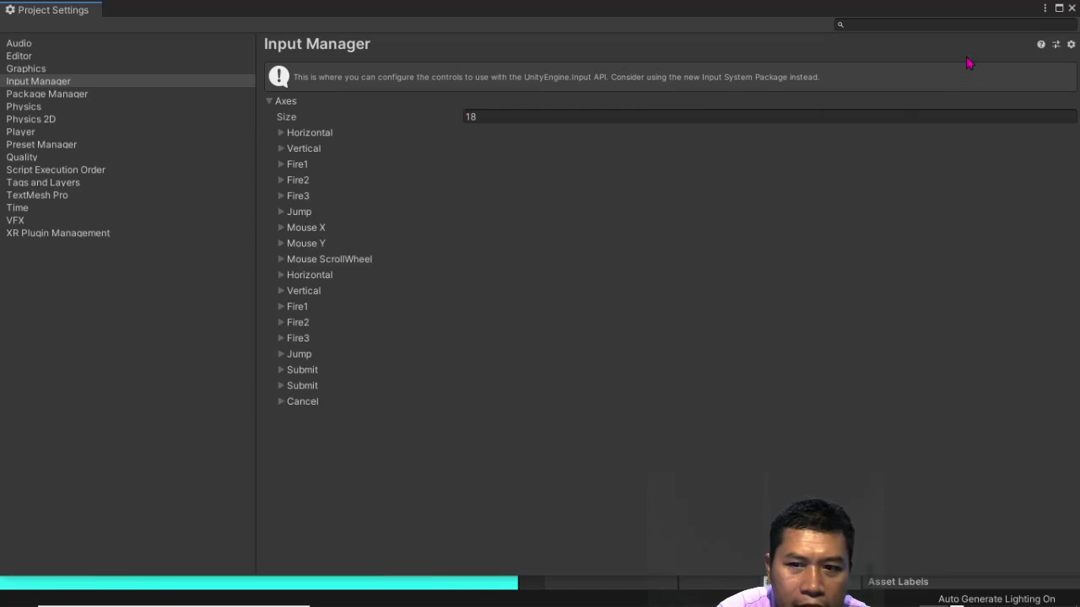
{"action": "left_click", "coordinate": [1072, 8]}
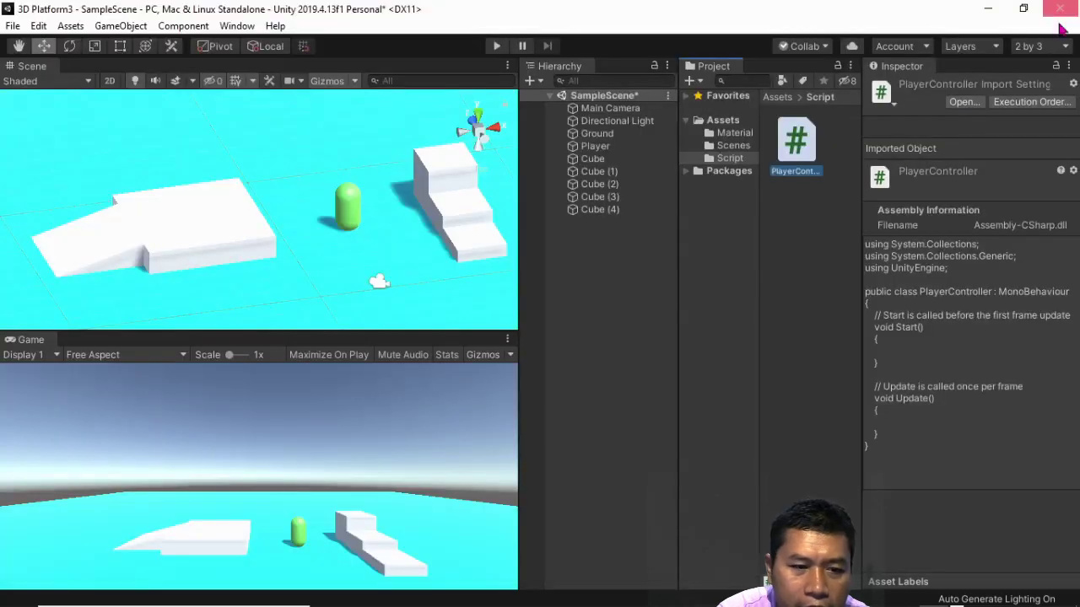
{"action": "mouse_move", "coordinate": [895, 602]}
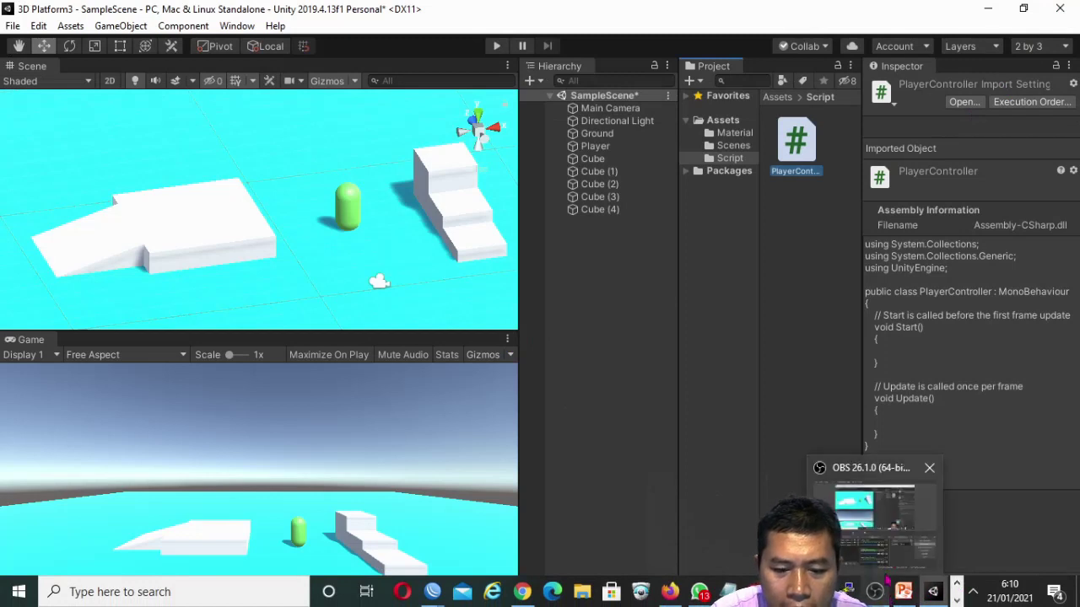
{"action": "key", "text": "alt+Tab"}
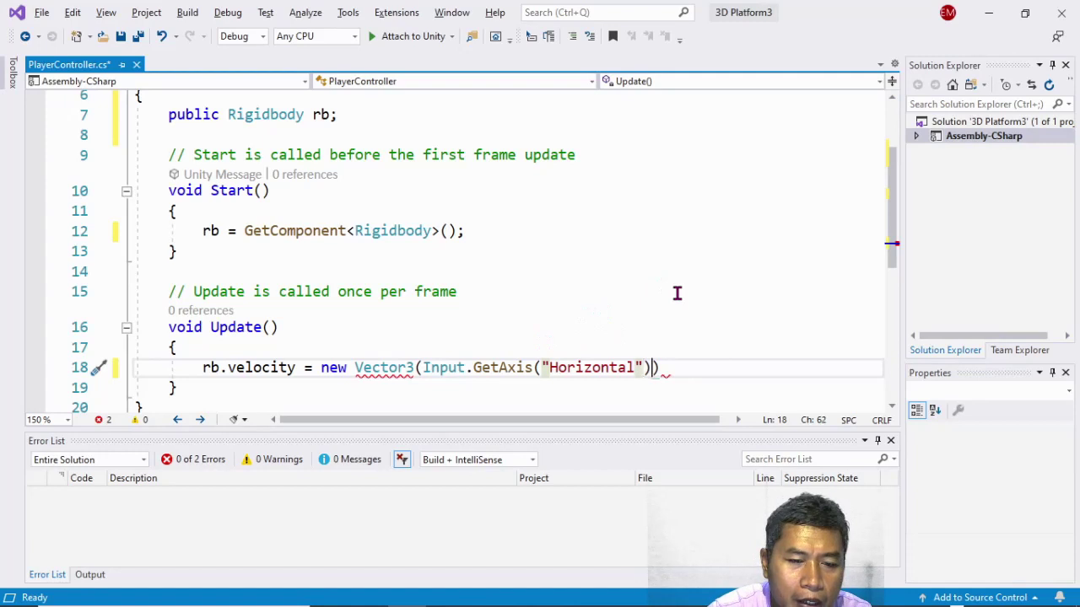
Insert '*' after Input.GetAxis("Horizontal") on the velocity line, before the comma.
{"action": "type", "text": "),"}
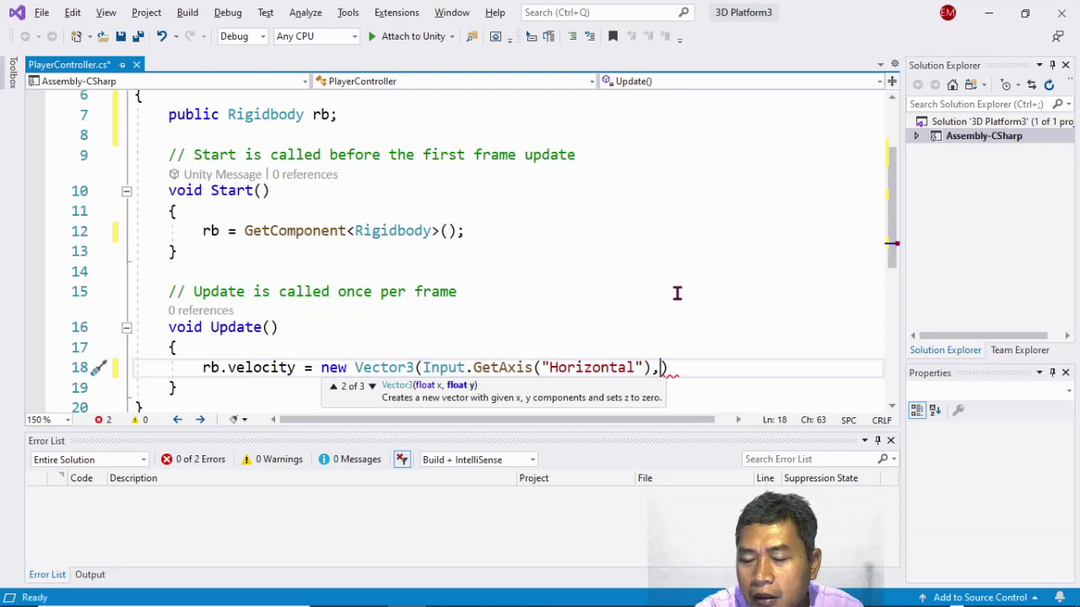
{"action": "key", "text": "Left"}
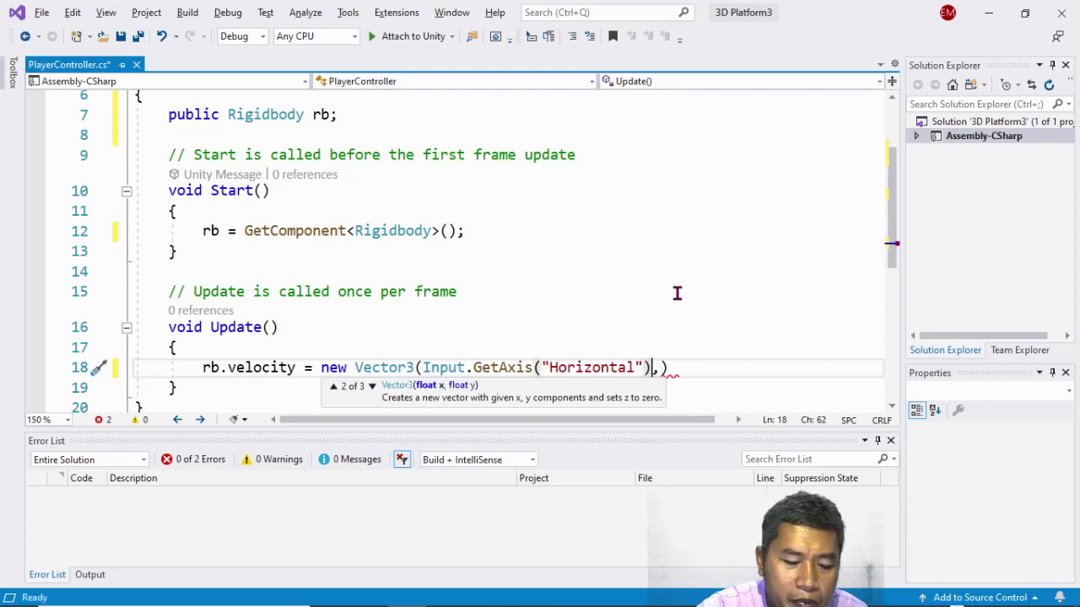
{"action": "type", "text": "*m"}
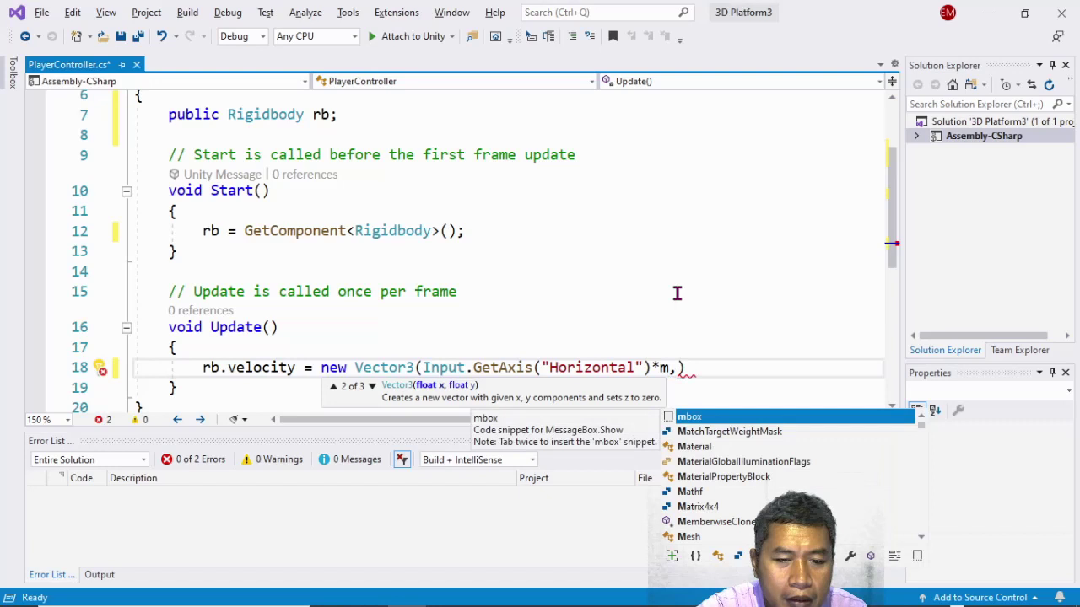
{"action": "key", "text": "BackSpace"}
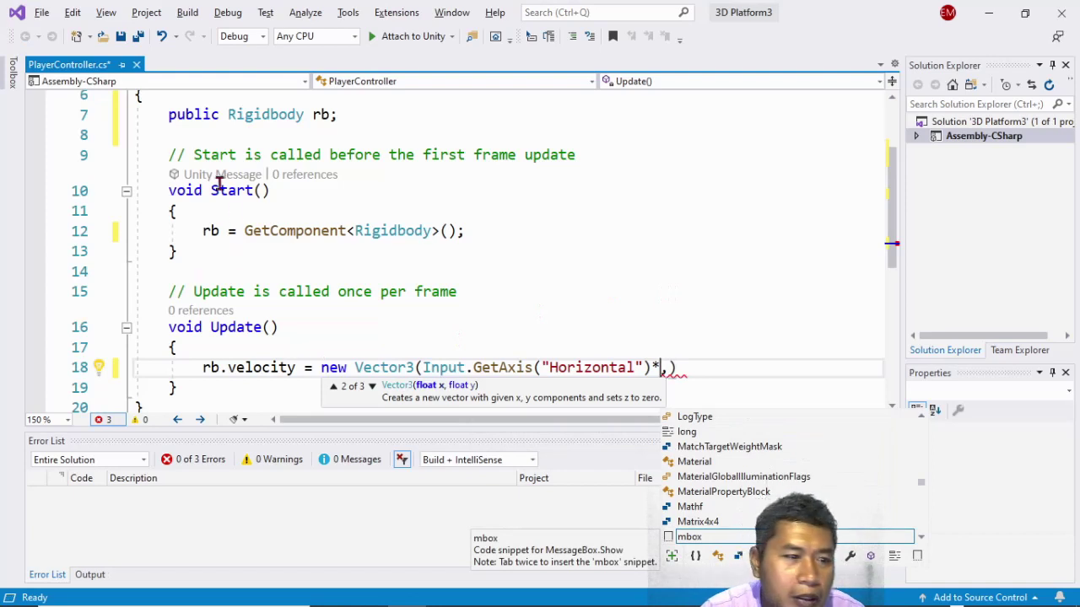
{"action": "scroll", "coordinate": [183, 161], "scroll_direction": "up", "scroll_amount": 1}
Declare a public float moveSpeed field above the Rigidbody field.
{"action": "left_click", "coordinate": [163, 180]}
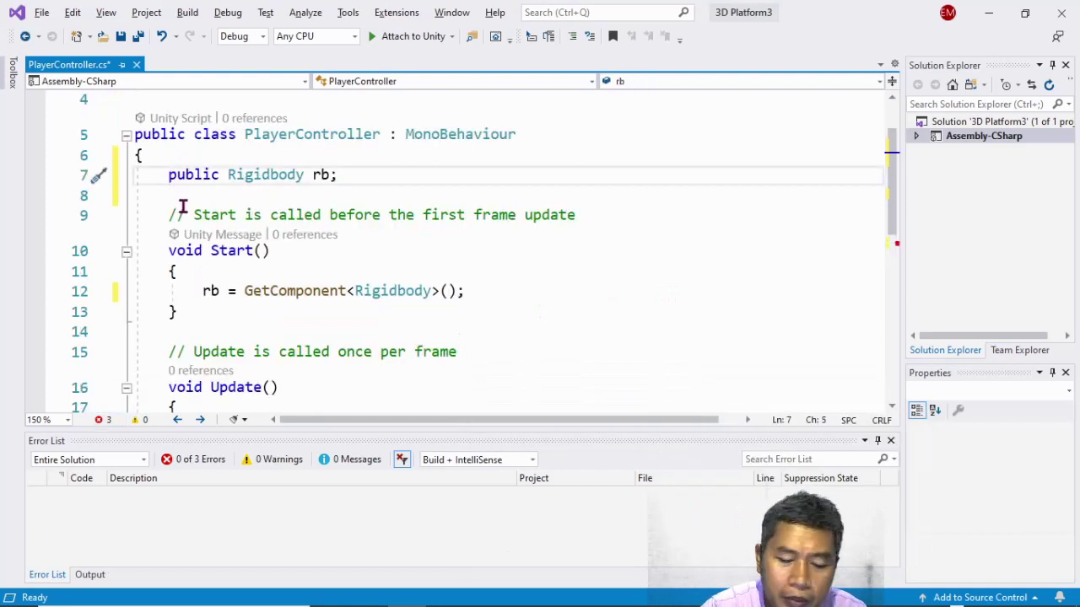
{"action": "key", "text": "Return"}
{"action": "type", "text": "public "}
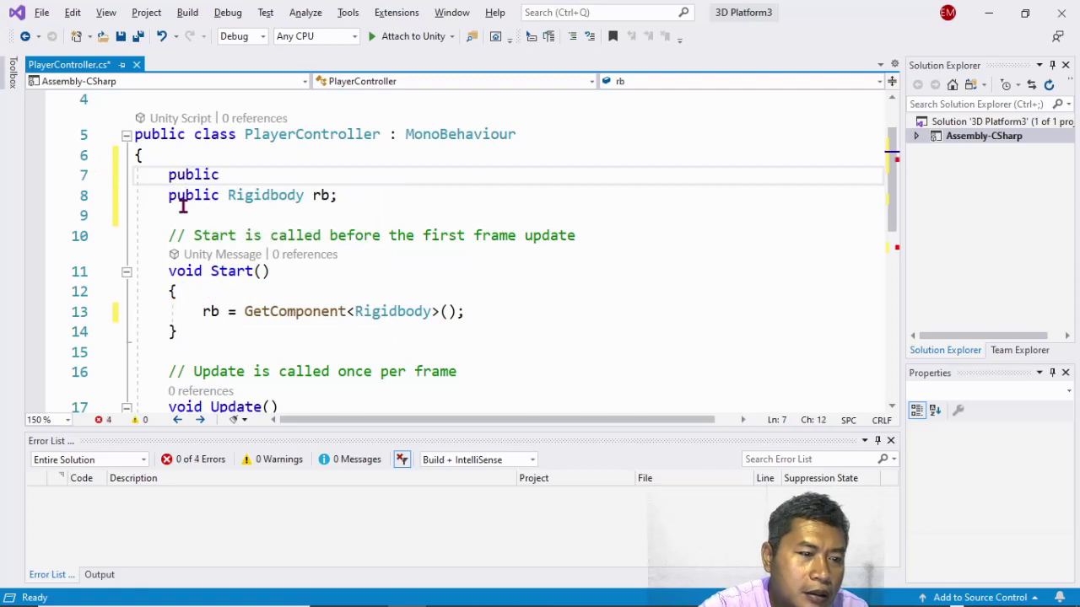
{"action": "type", "text": "flo"}
{"action": "key", "text": "BackSpace"}
{"action": "type", "text": "l"}
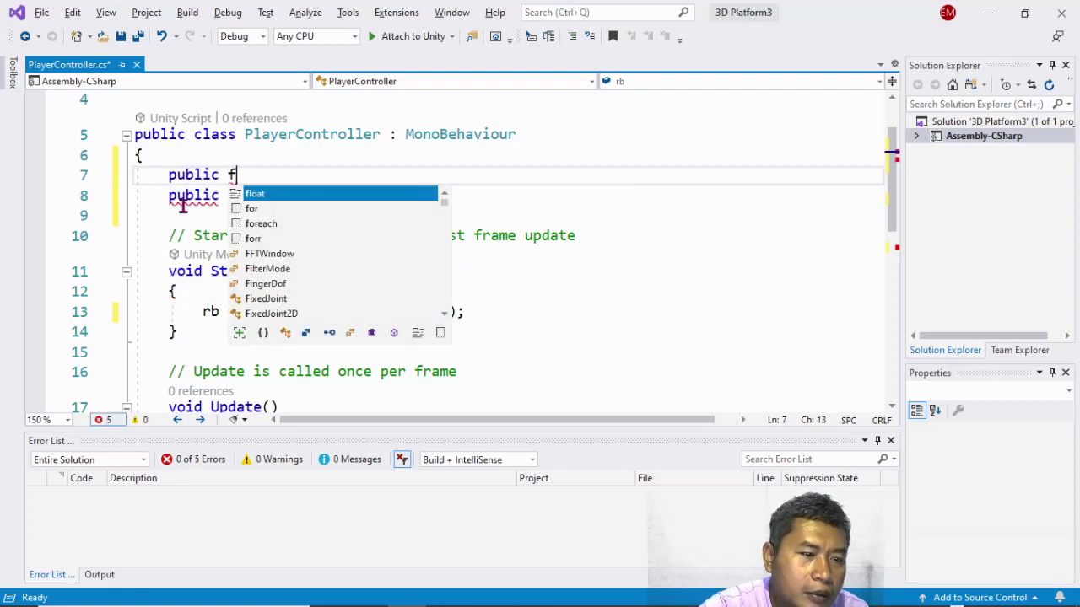
{"action": "key", "text": "Tab"}
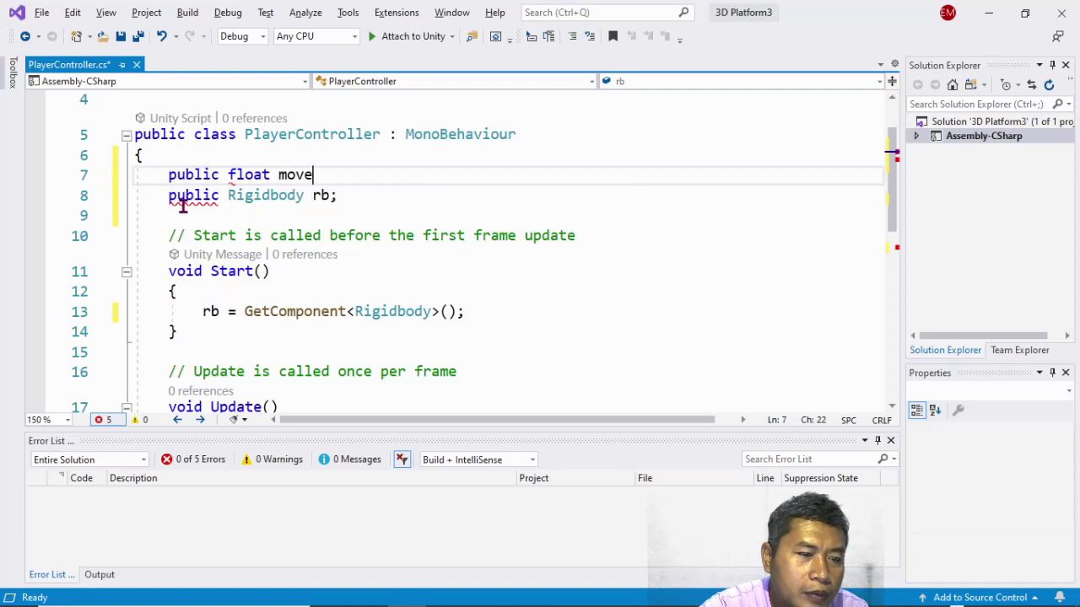
{"action": "key", "text": "BackSpace"}
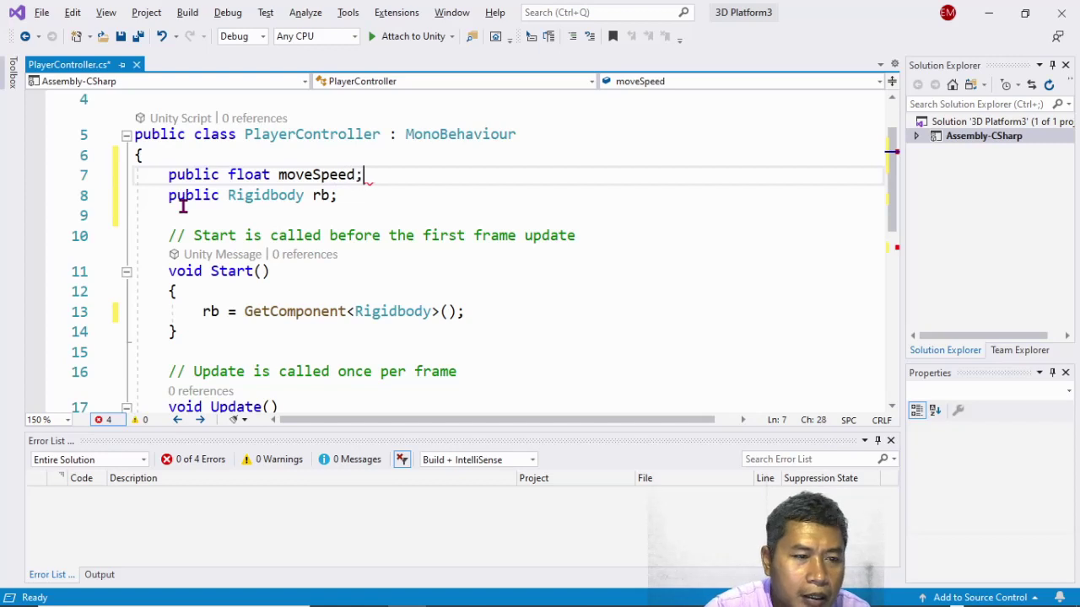
{"action": "scroll", "coordinate": [217, 245], "scroll_direction": "down", "scroll_amount": 1}
{"action": "scroll", "coordinate": [220, 245], "scroll_direction": "down", "scroll_amount": 3}
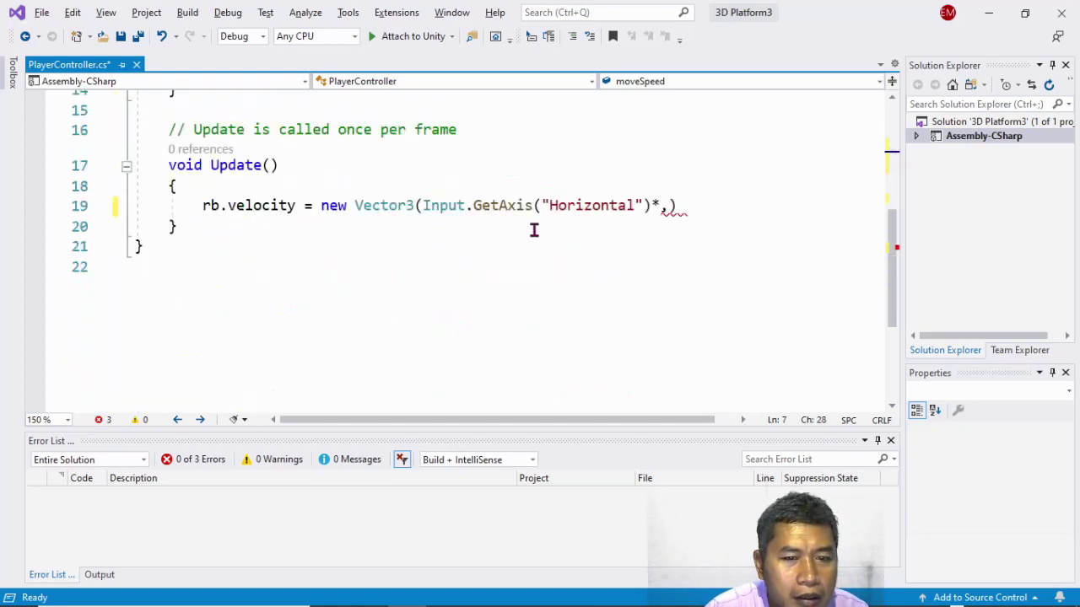
Multiply the Horizontal input by moveSpeed in the velocity line.
{"action": "left_click", "coordinate": [659, 205]}
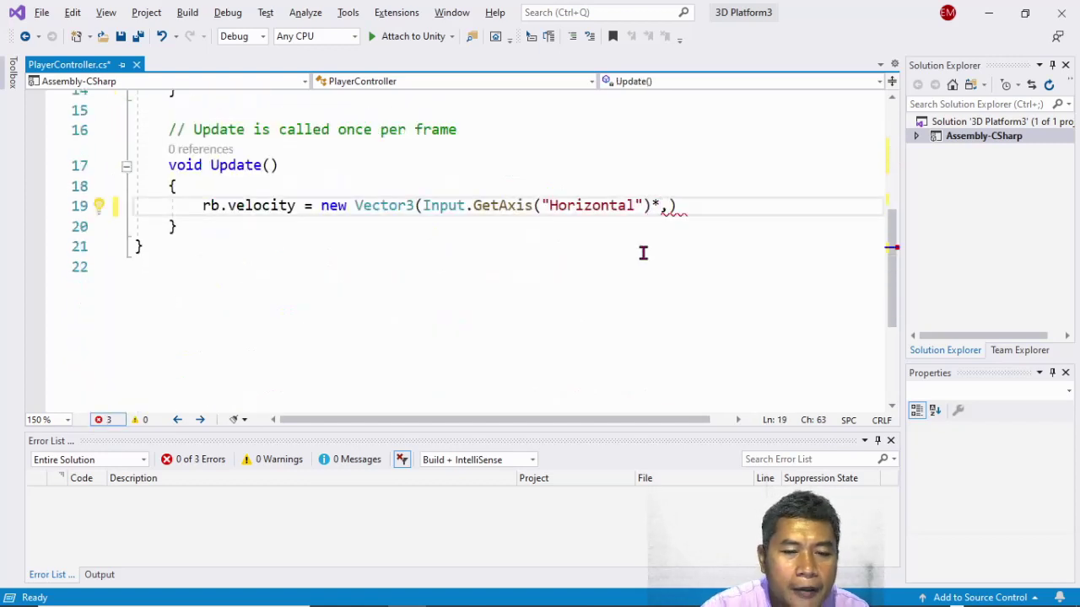
{"action": "type", "text": "moo"}
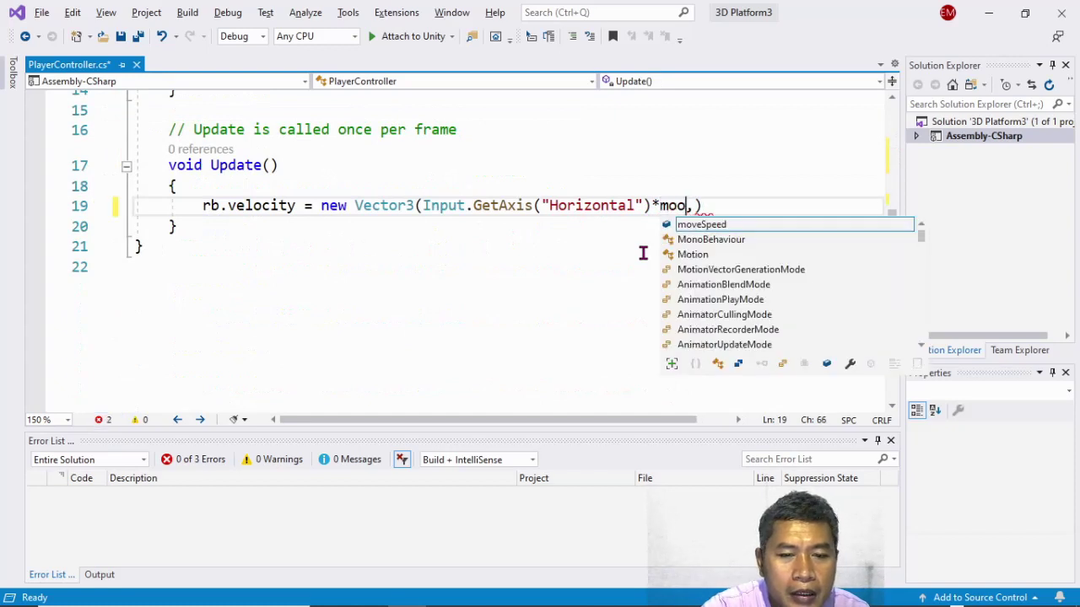
{"action": "key", "text": "Tab"}
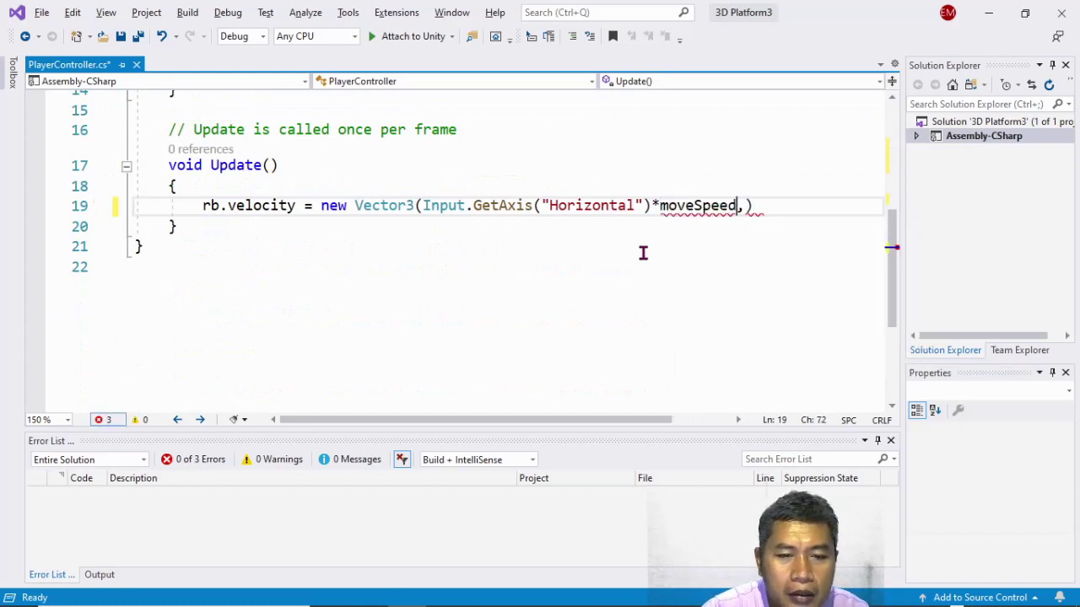
{"action": "key", "text": "Right"}
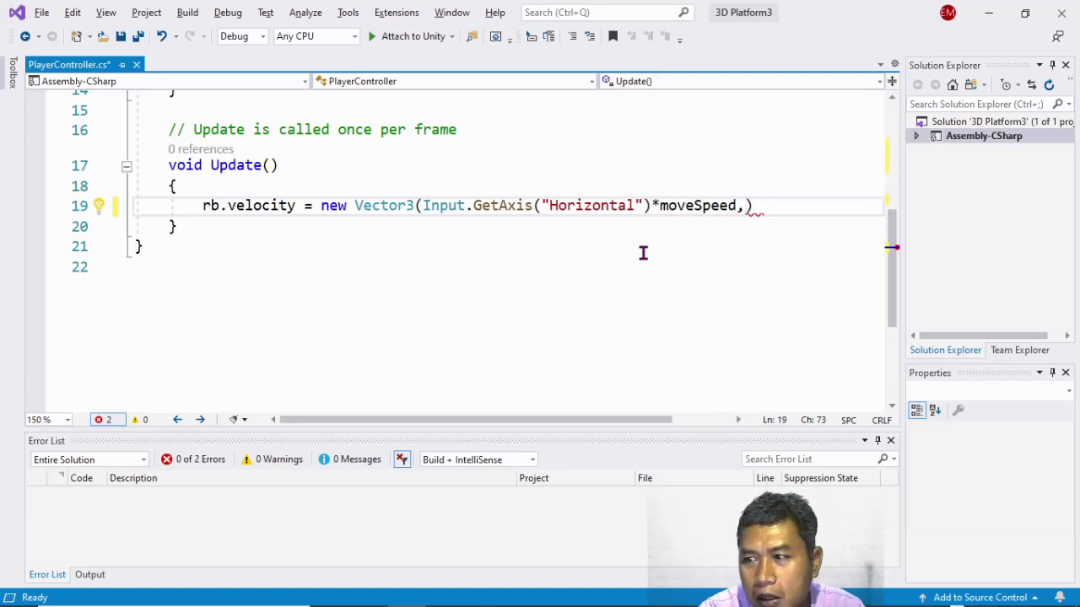
Add rb.velocity.y as the y component and continue the Vector3 arguments on a new line.
{"action": "type", "text": "T"}
{"action": "key", "text": "BackSpace"}
{"action": "type", "text": "R"}
{"action": "key", "text": "BackSpace"}
{"action": "type", "text": "rb.V"}
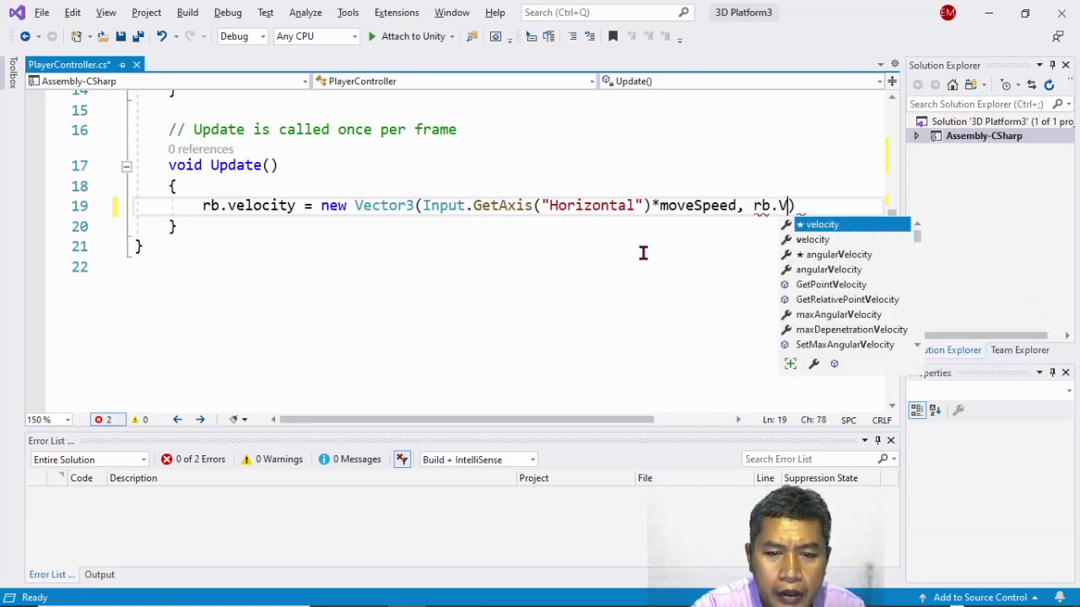
{"action": "key", "text": "Tab"}
{"action": "type", "text": "."}
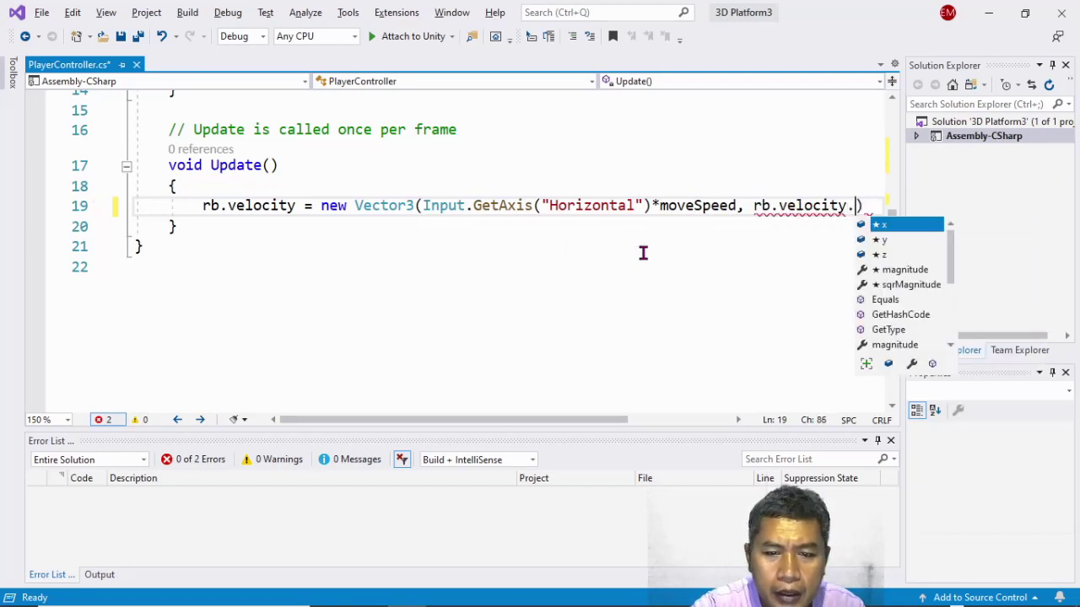
{"action": "key", "text": "Down"}
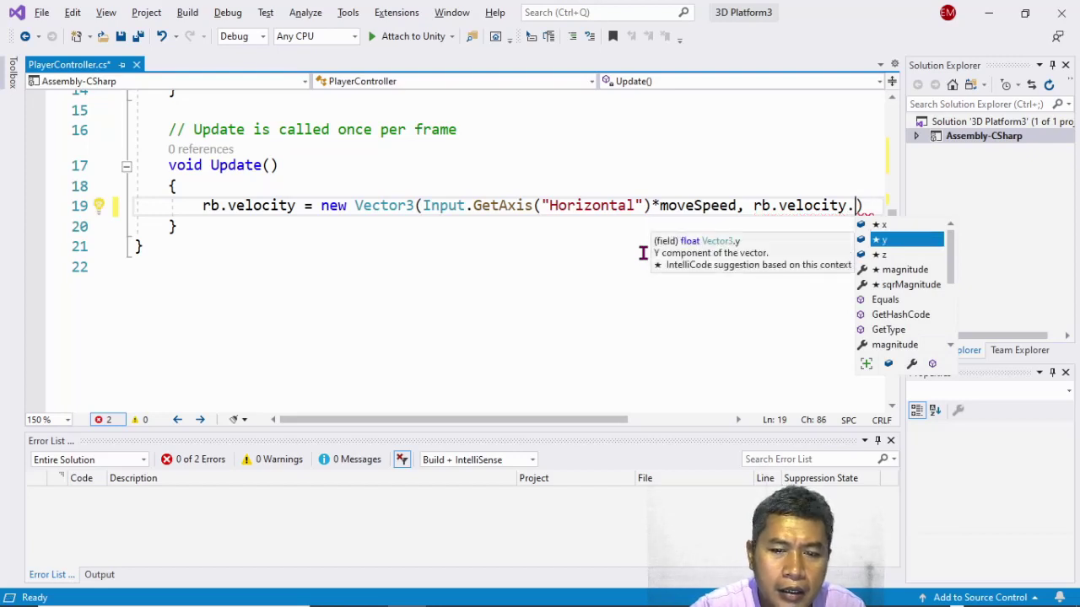
{"action": "key", "text": "Tab"}
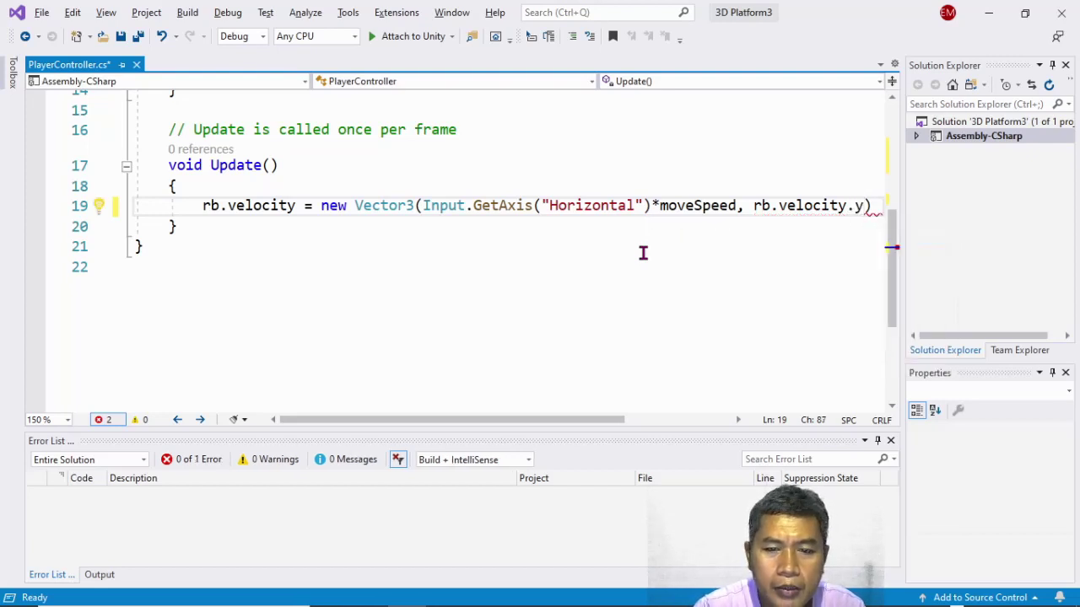
{"action": "type", "text": ","}
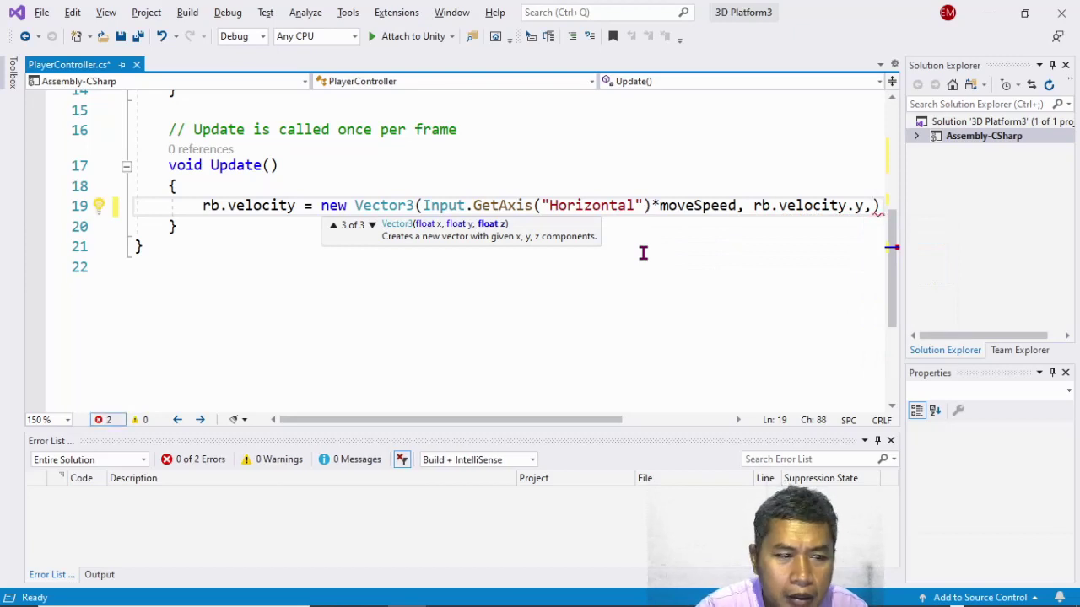
{"action": "key", "text": "Return"}
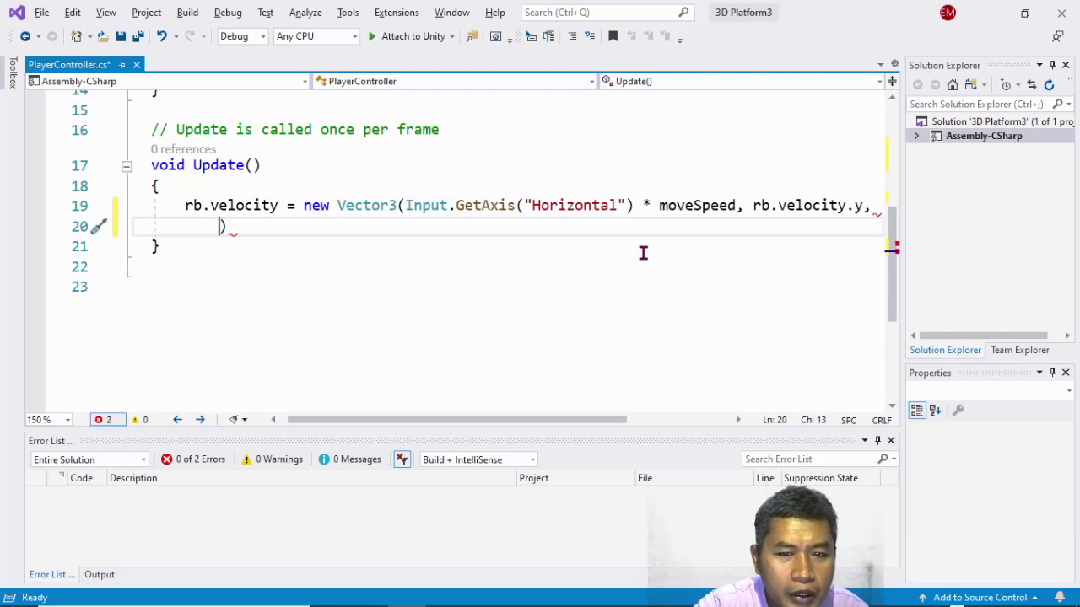
Complete the z component with Input.GetAxis("Vertical")); and save PlayerController.cs.
{"action": "type", "text": "I"}
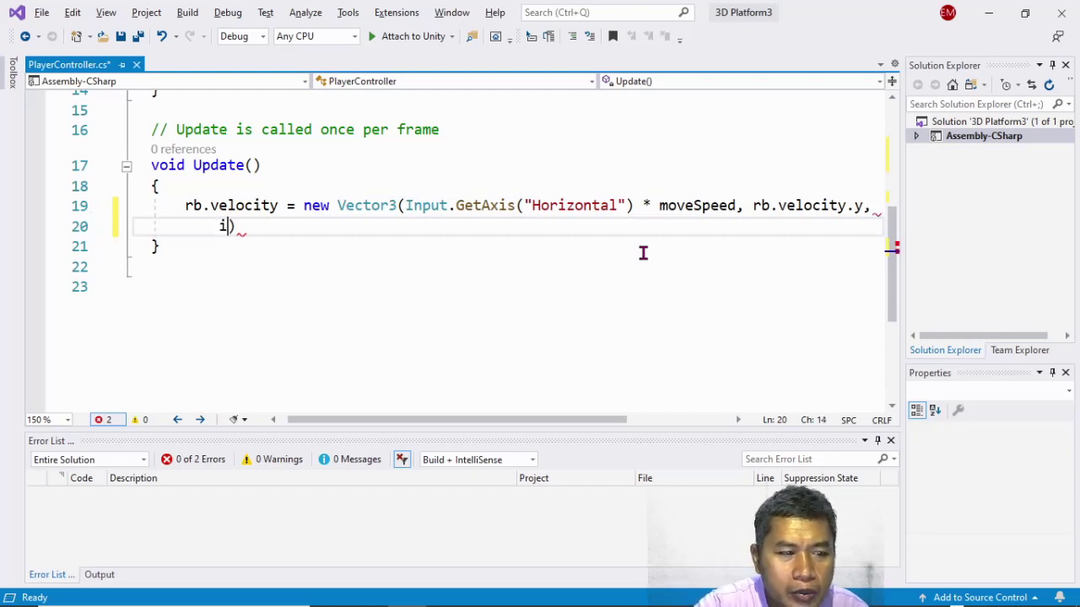
{"action": "type", "text": "nput"}
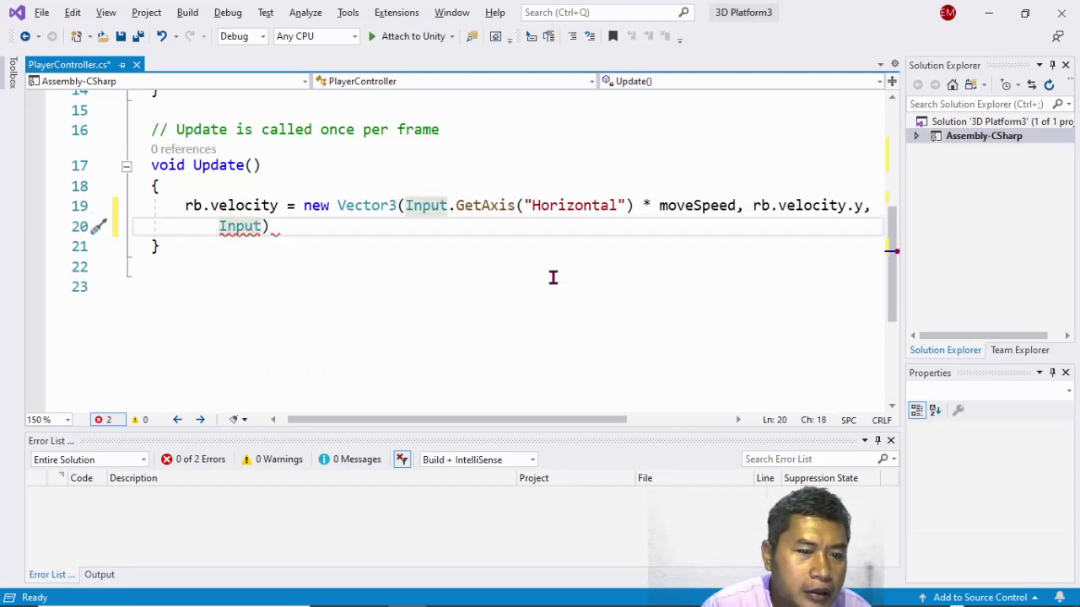
{"action": "type", "text": ".Ge"}
{"action": "key", "text": "Tab"}
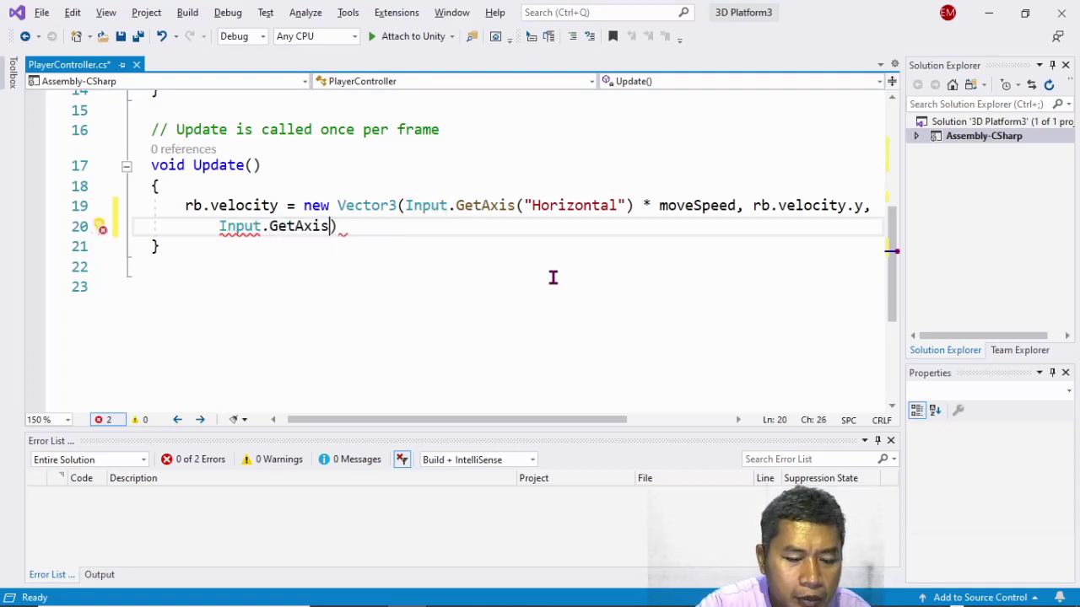
{"action": "type", "text": "(\"V"}
{"action": "key", "text": "BackSpace"}
{"action": "type", "text": "e"}
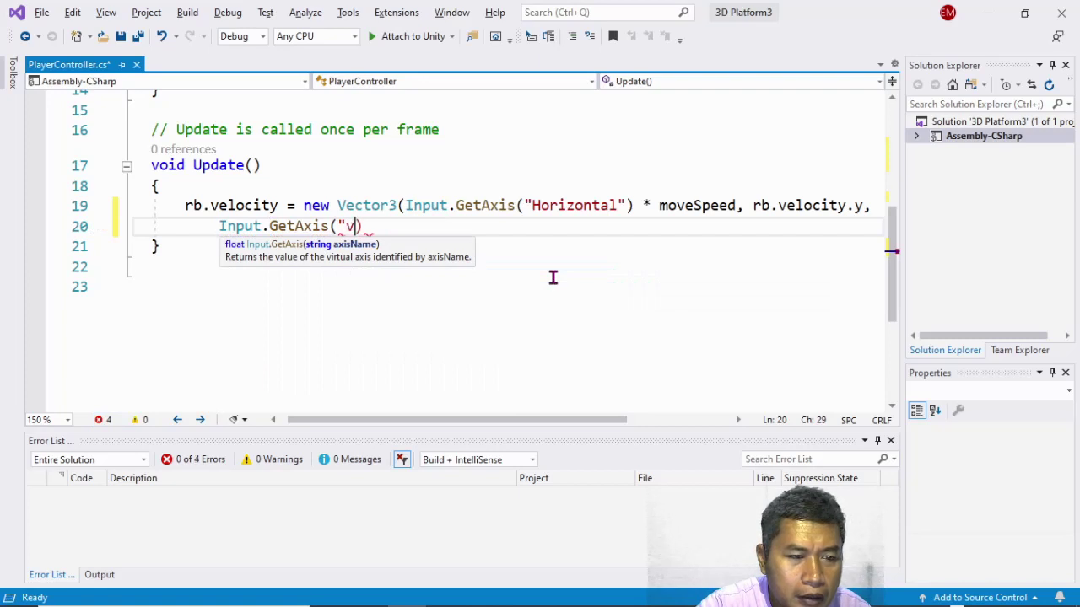
{"action": "key", "text": "BackSpace"}
{"action": "type", "text": "Verti"}
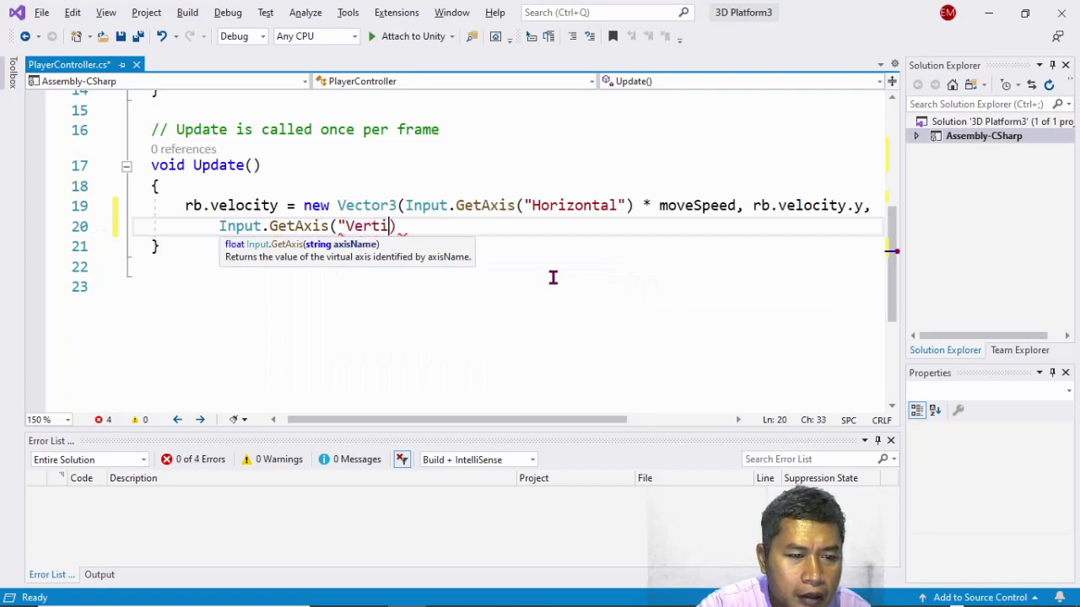
{"action": "type", "text": "cal\""}
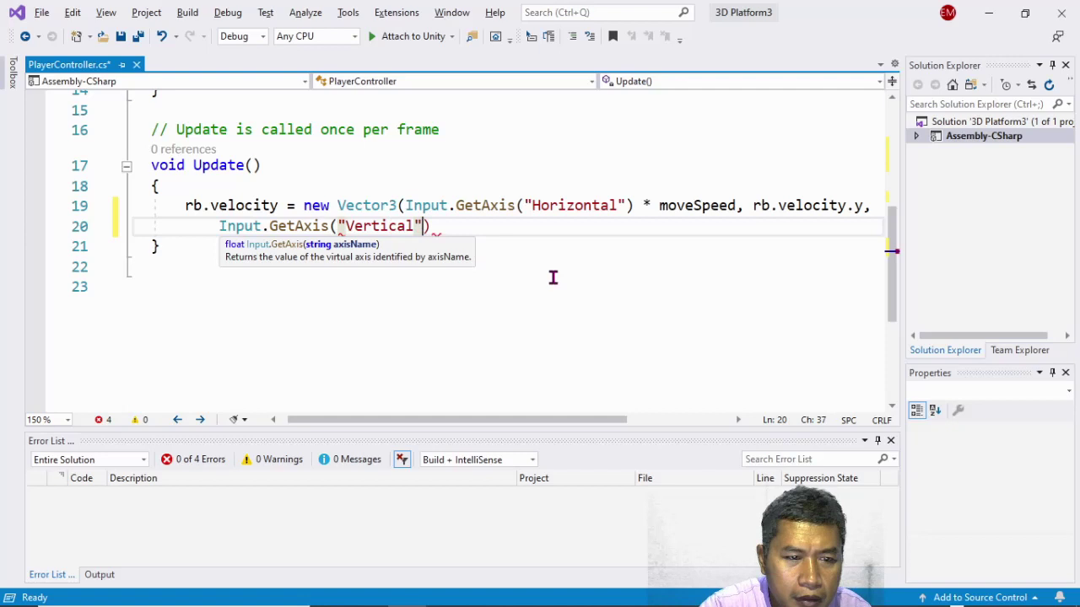
{"action": "type", "text": ")"}
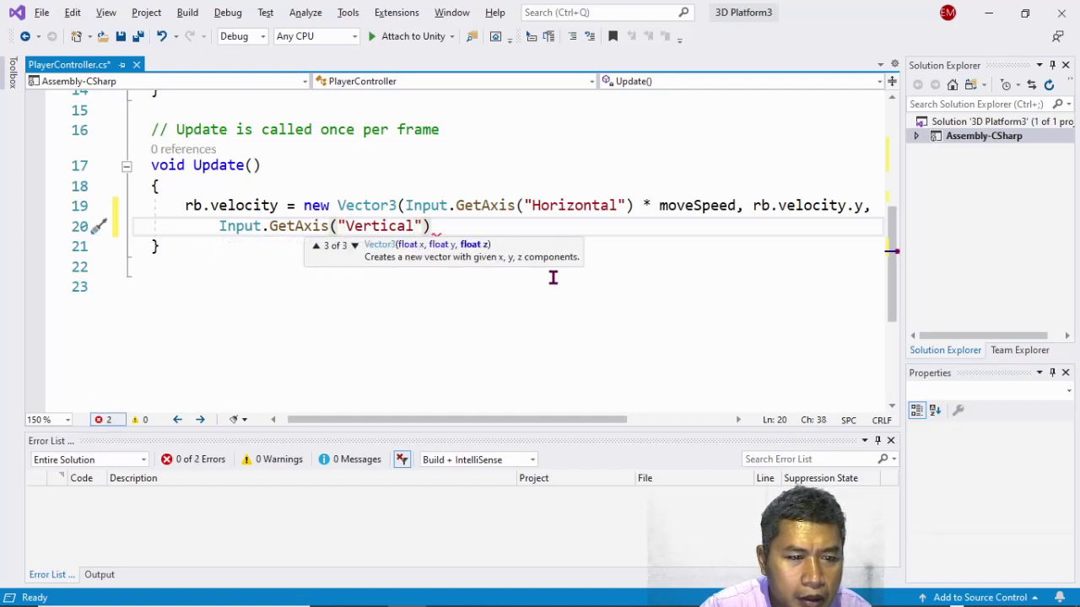
{"action": "type", "text": ")"}
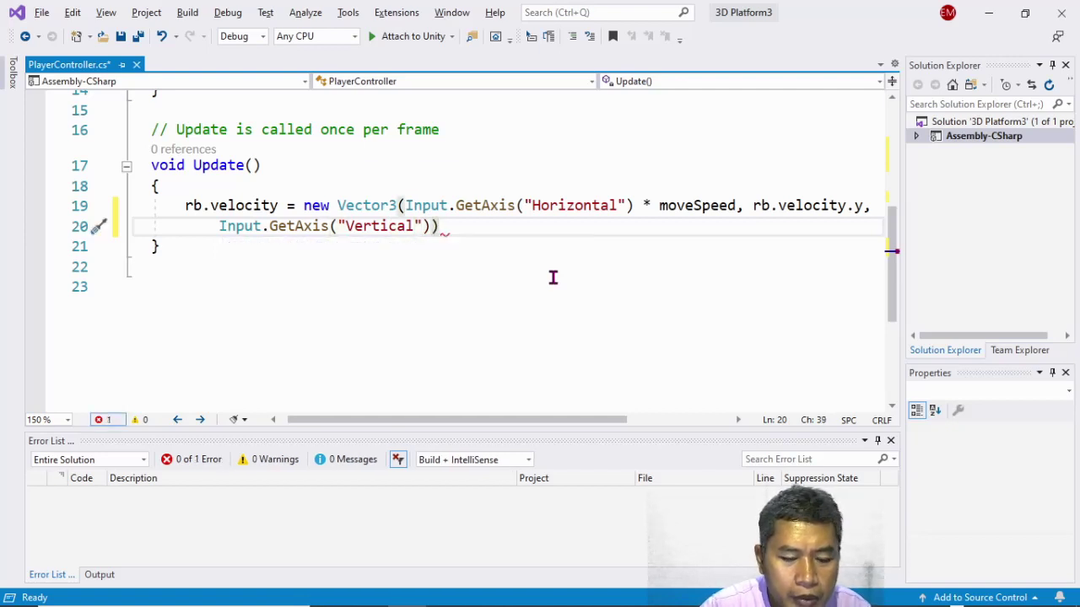
{"action": "type", "text": ";"}
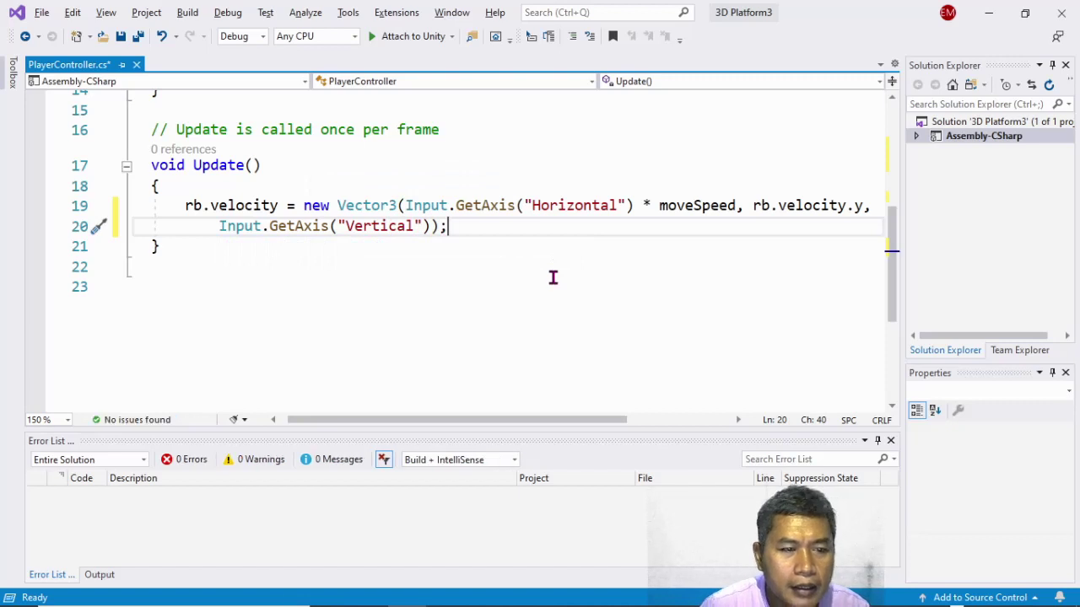
{"action": "key", "text": "ctrl+s"}
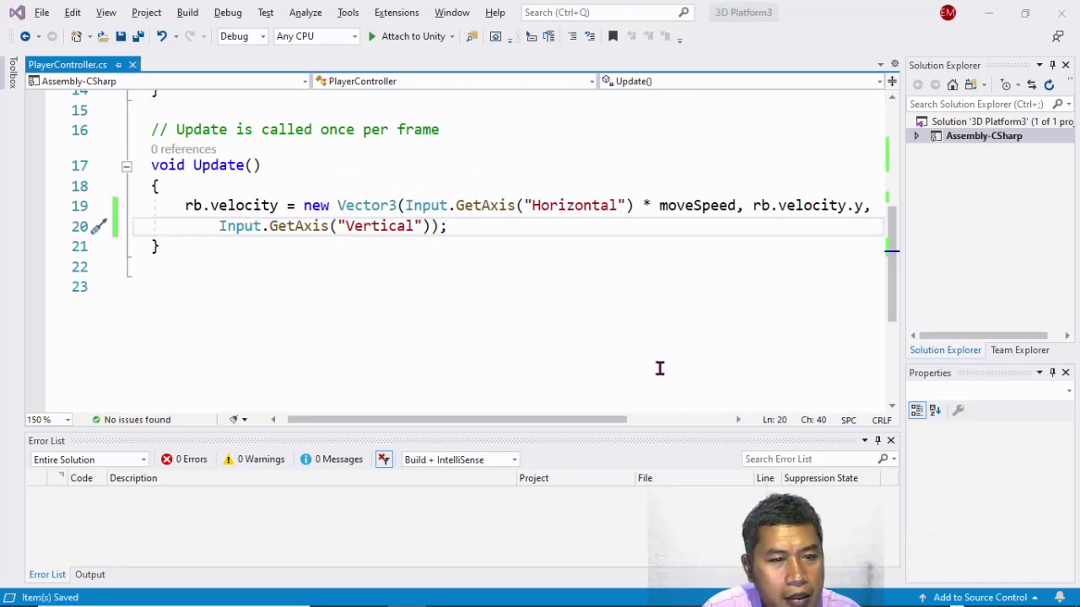
{"action": "key", "text": "alt+Tab"}
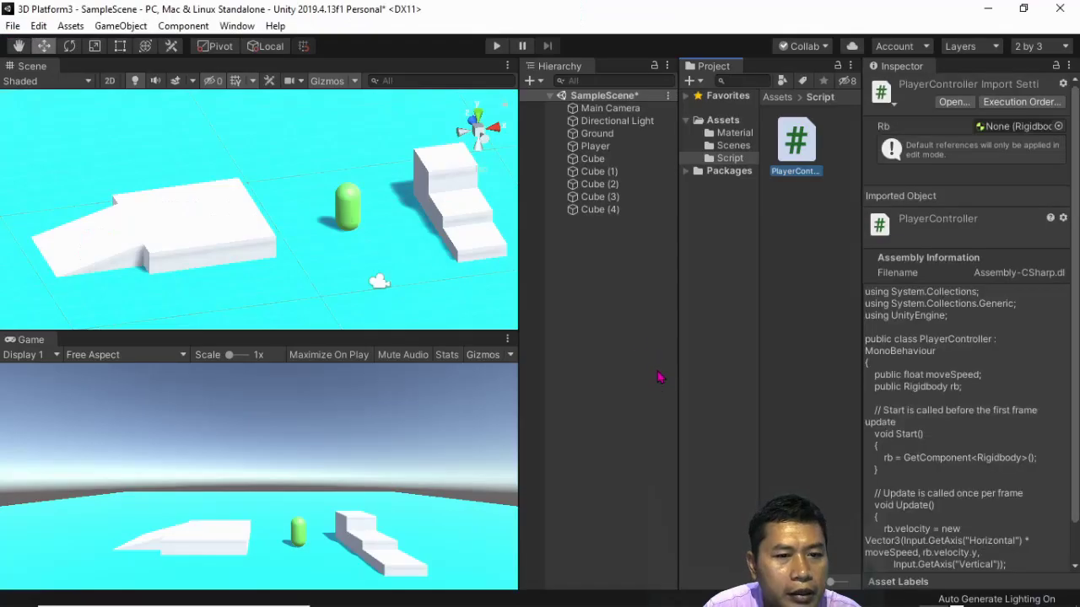
Play-test the capsule with the Left and Down arrow keys, then stop play mode.
{"action": "left_click", "coordinate": [496, 45]}
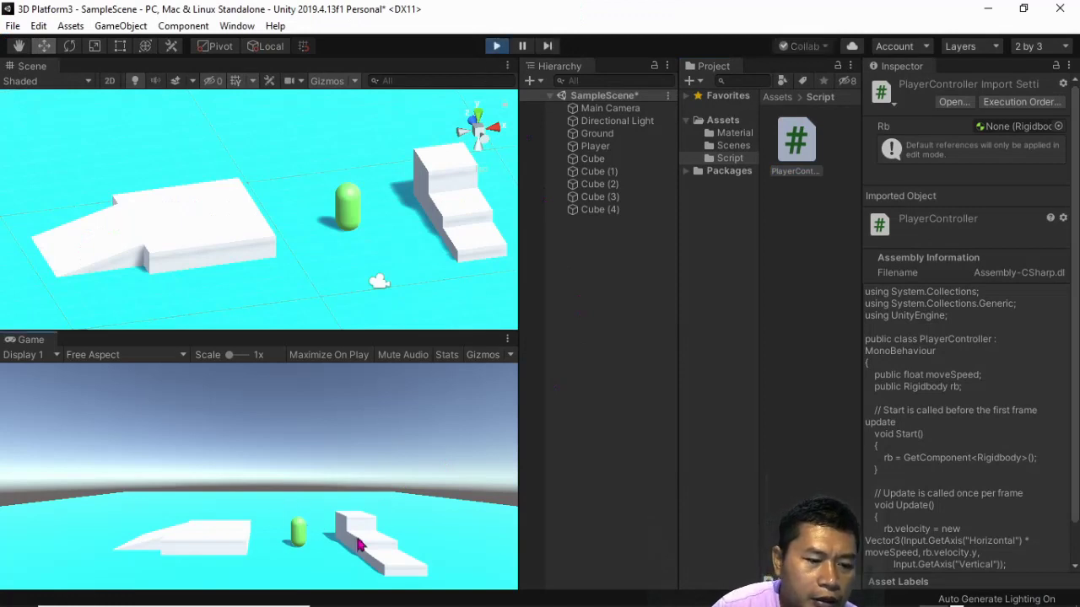
{"action": "key", "text": "Left"}
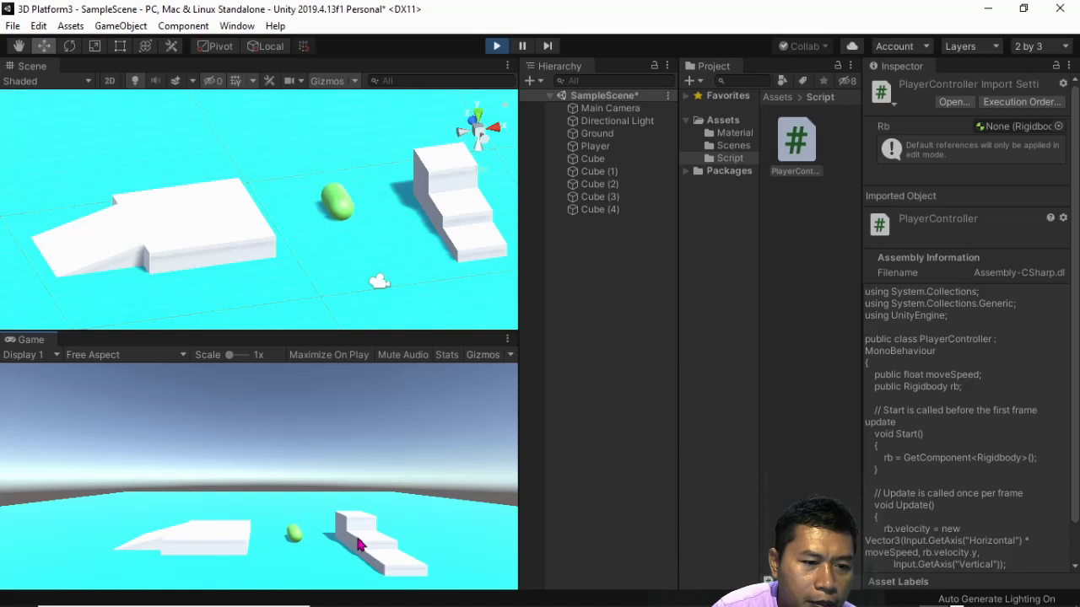
{"action": "left_click", "coordinate": [434, 432]}
{"action": "key", "text": "Down"}
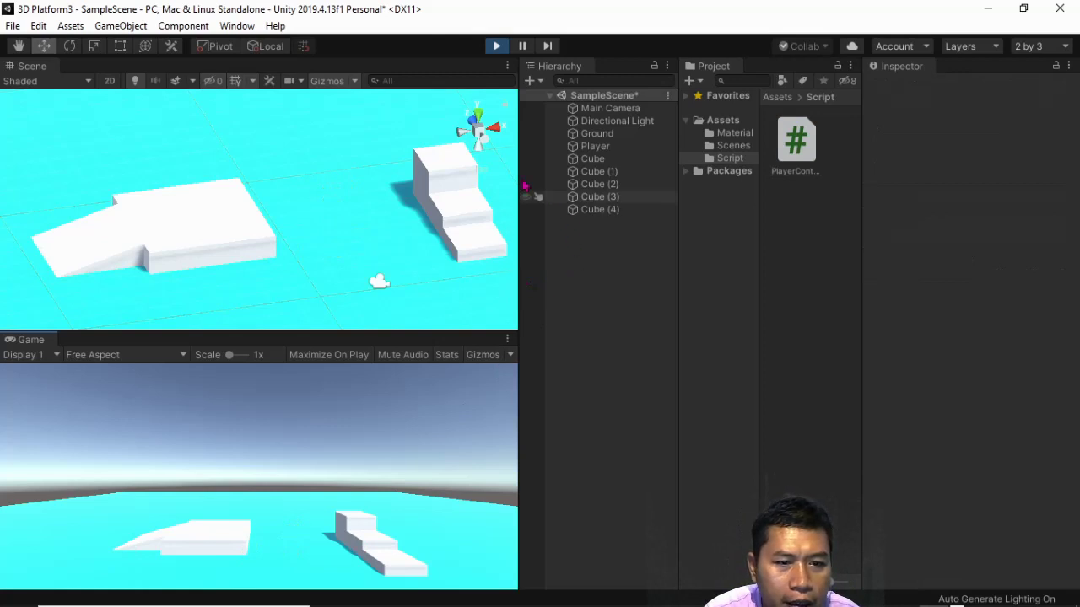
{"action": "left_click", "coordinate": [497, 46]}
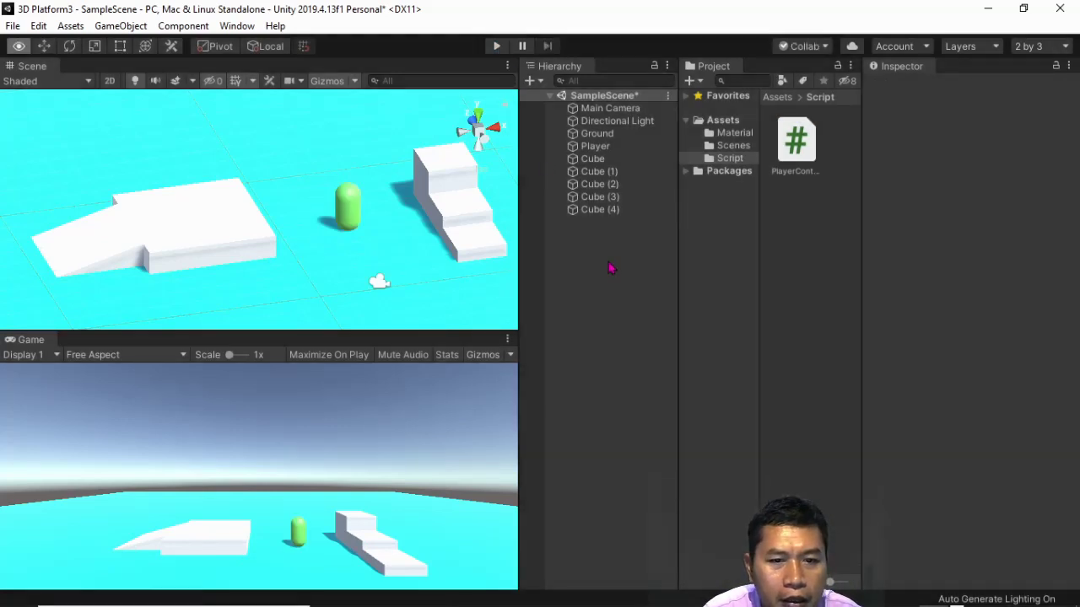
{"action": "key", "text": "alt+Tab"}
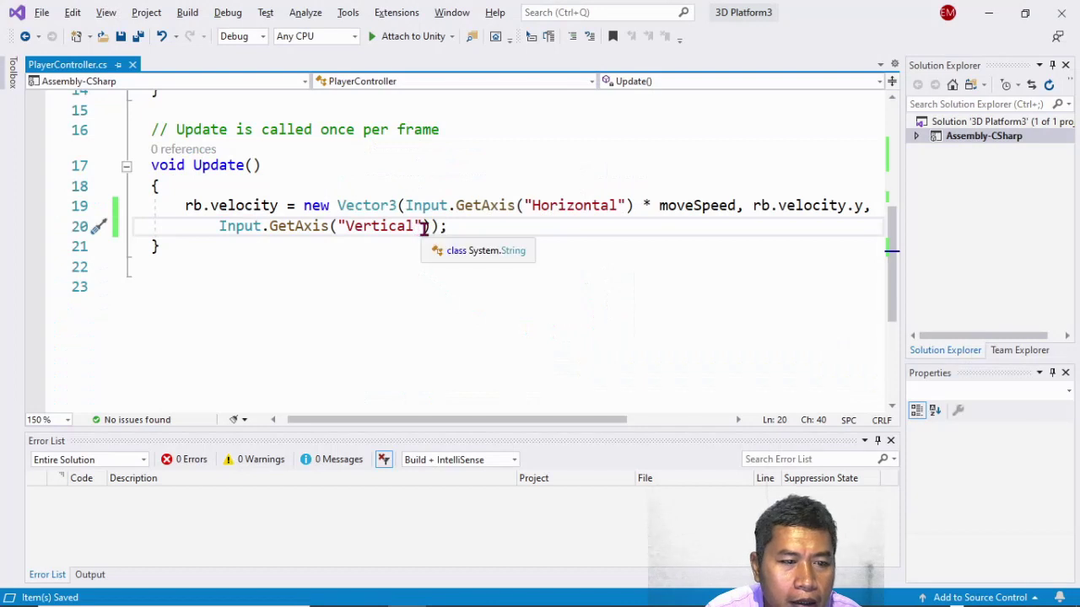
Append *moveSpeed after GetAxis("Vertical") and save the script.
{"action": "left_click", "coordinate": [429, 226]}
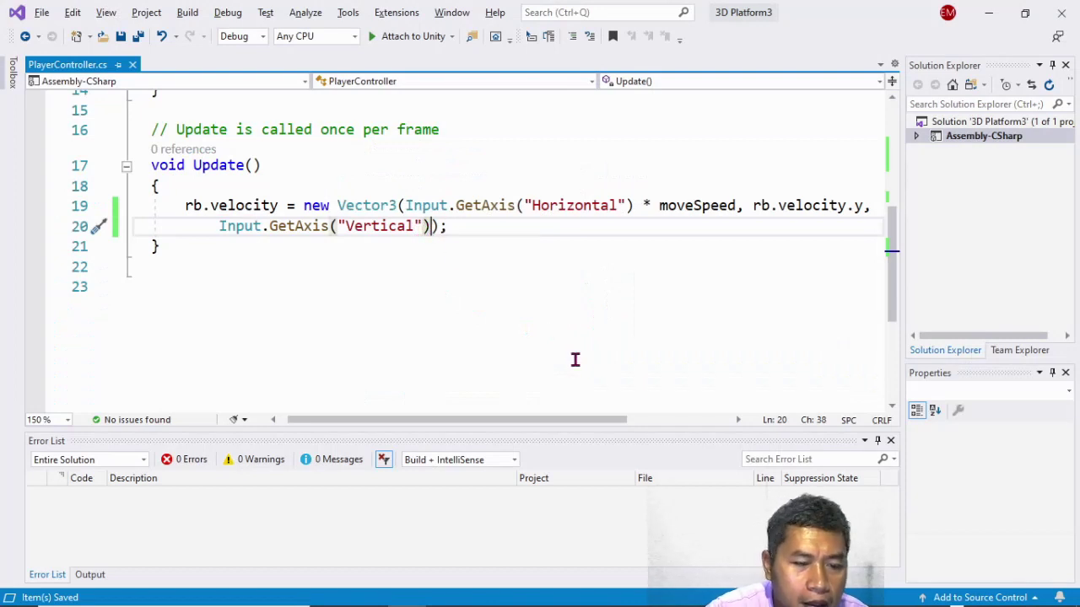
{"action": "type", "text": "*"}
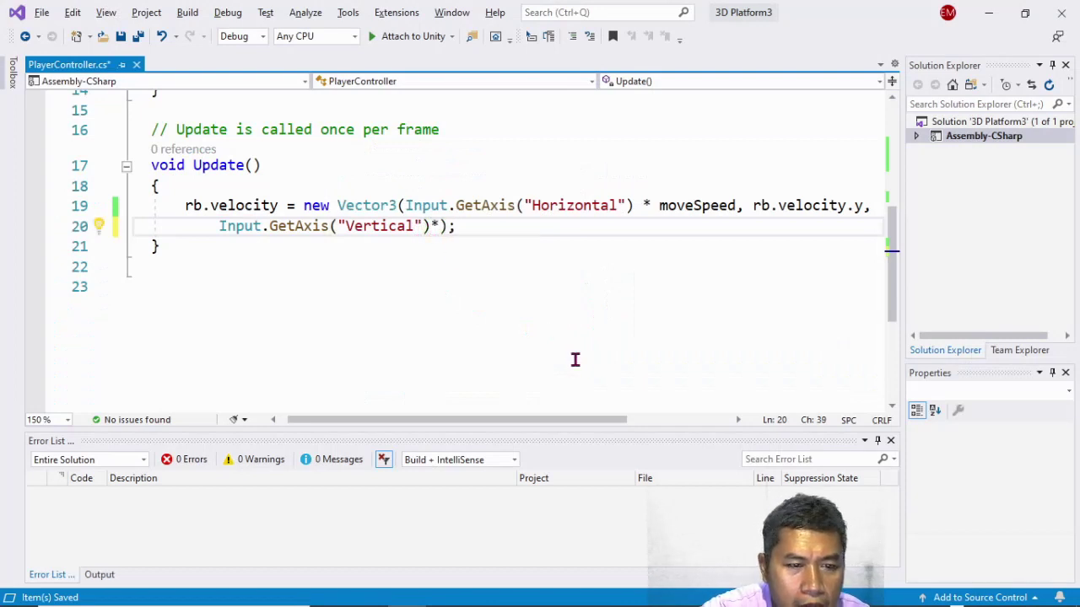
{"action": "type", "text": "mo"}
{"action": "key", "text": "Tab"}
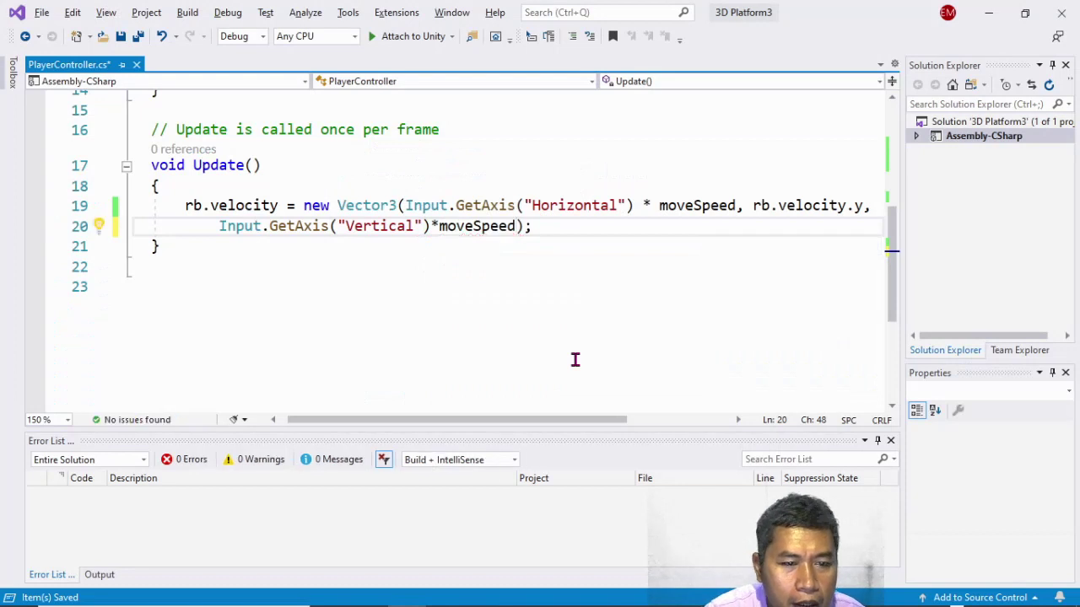
{"action": "key", "text": "ctrl+s"}
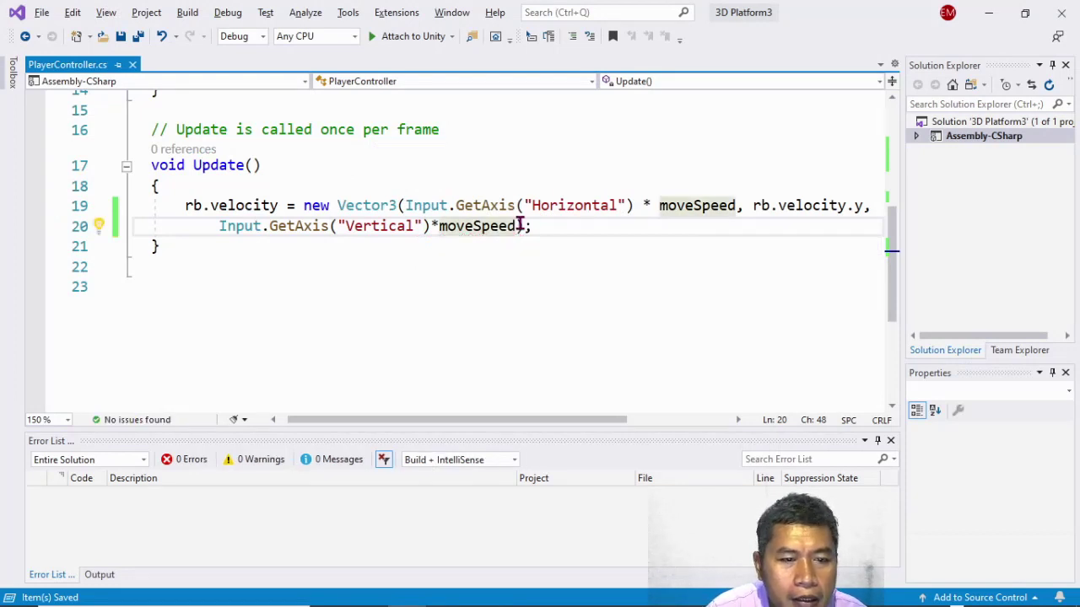
{"action": "key", "text": "alt+Tab"}
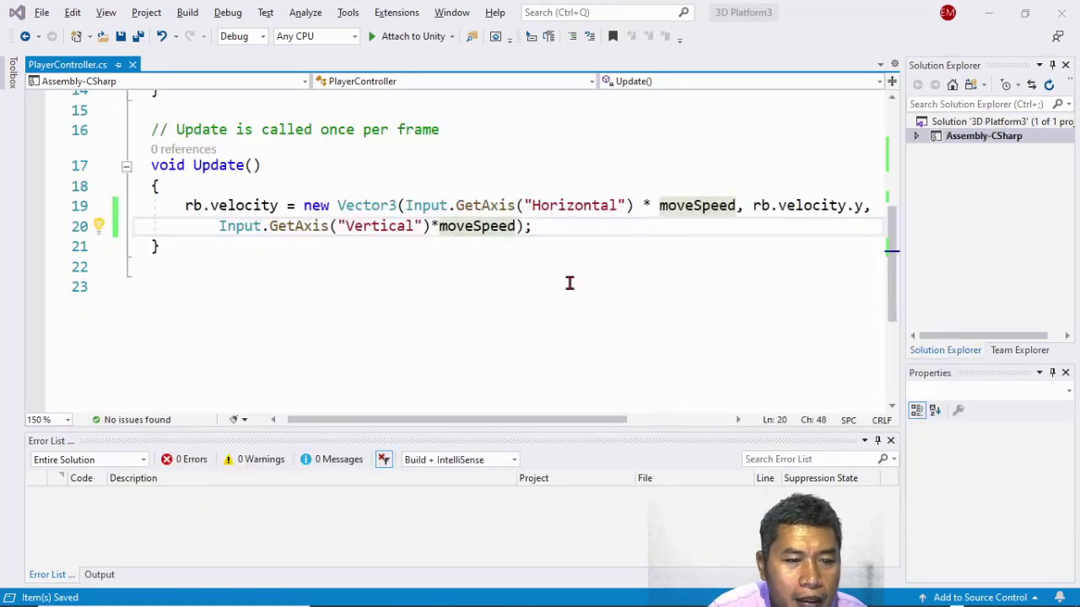
{"action": "key", "text": "alt+Tab"}
{"action": "key", "text": "alt+Tab"}
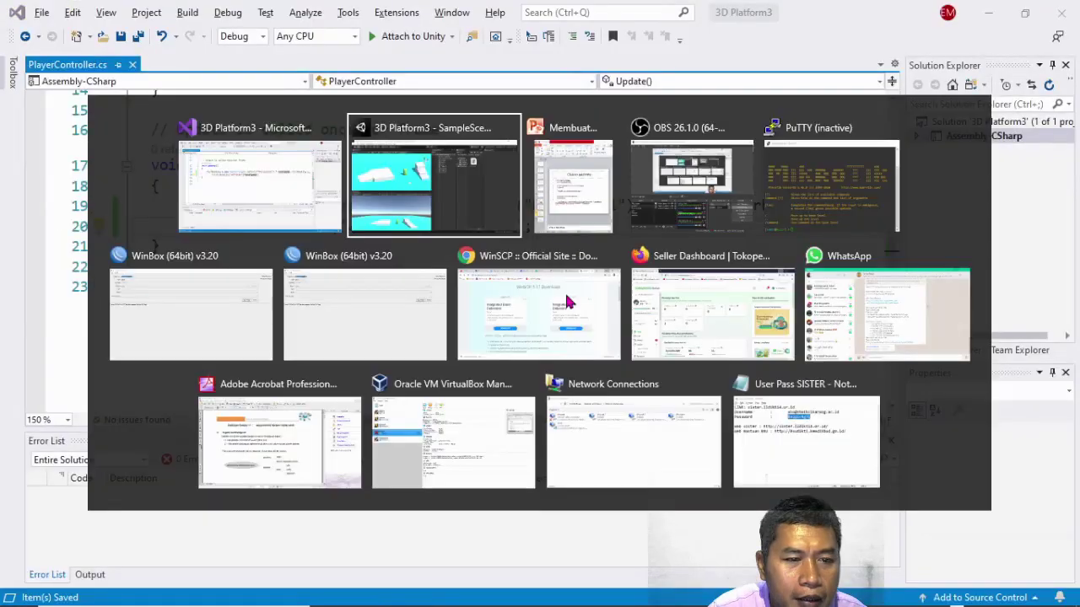
Set the Player's Move Speed field to 1 in the Inspector.
{"action": "left_click", "coordinate": [595, 146]}
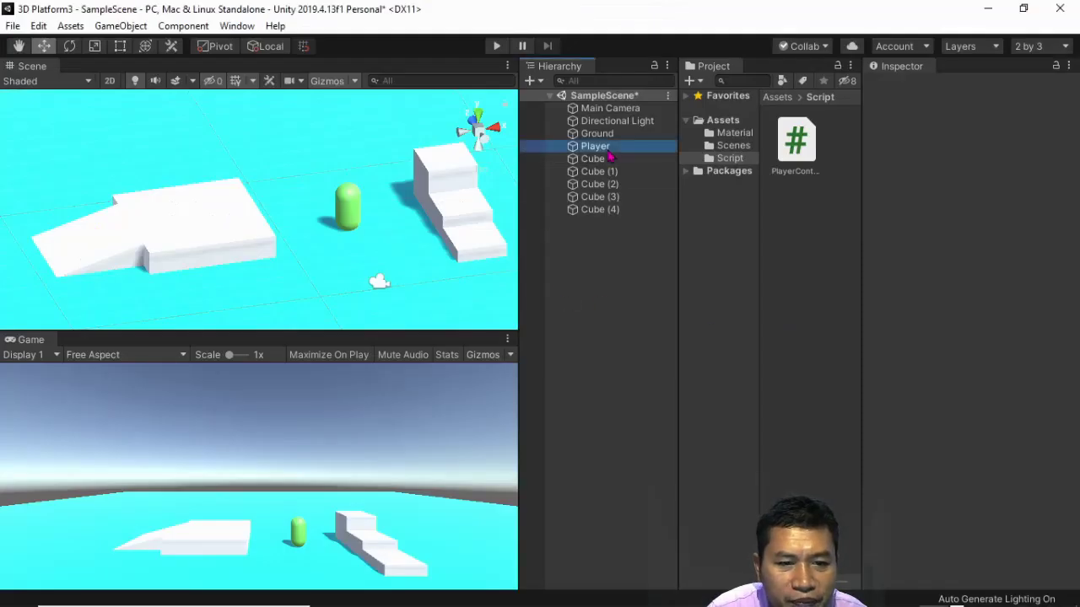
{"action": "scroll", "coordinate": [1053, 412], "scroll_direction": "down", "scroll_amount": 5}
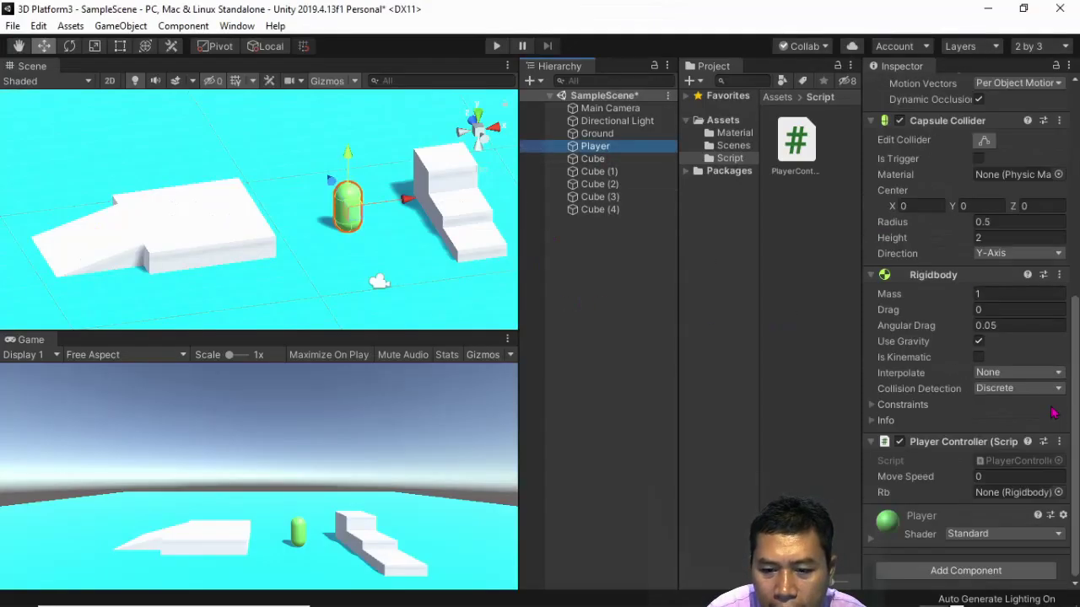
{"action": "left_click", "coordinate": [988, 476]}
{"action": "type", "text": "1"}
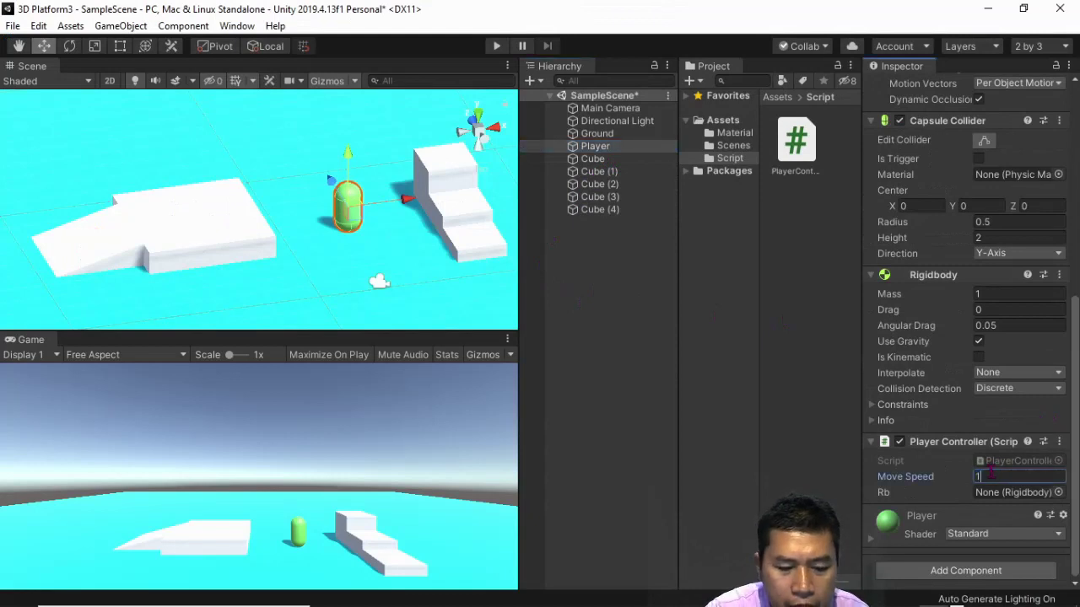
{"action": "left_click", "coordinate": [836, 444]}
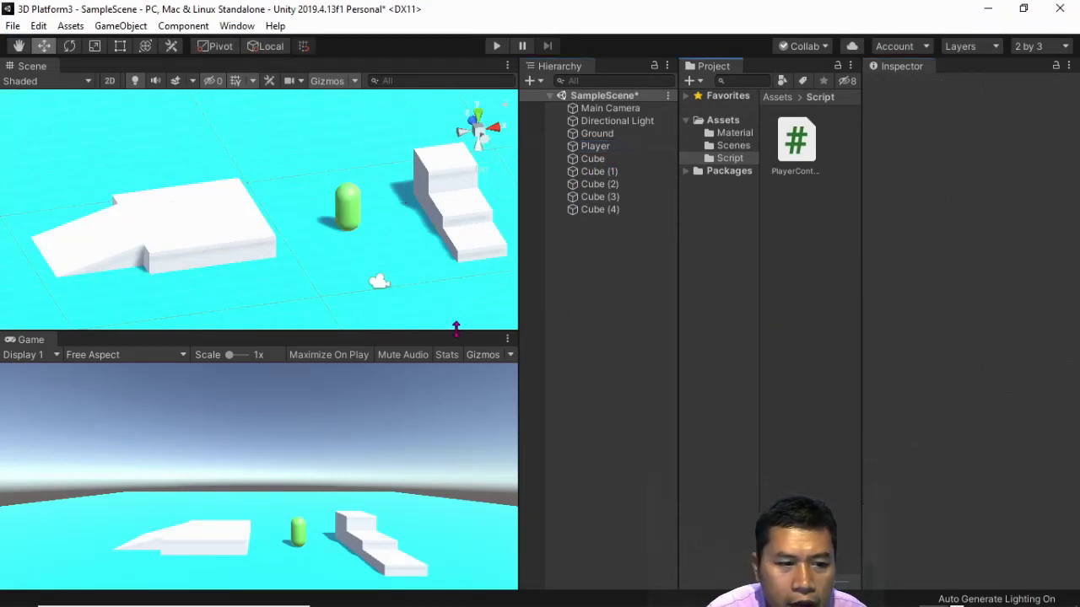
Play the scene and steer the capsule with the arrow keys toward and onto the stairs.
{"action": "left_click", "coordinate": [496, 46]}
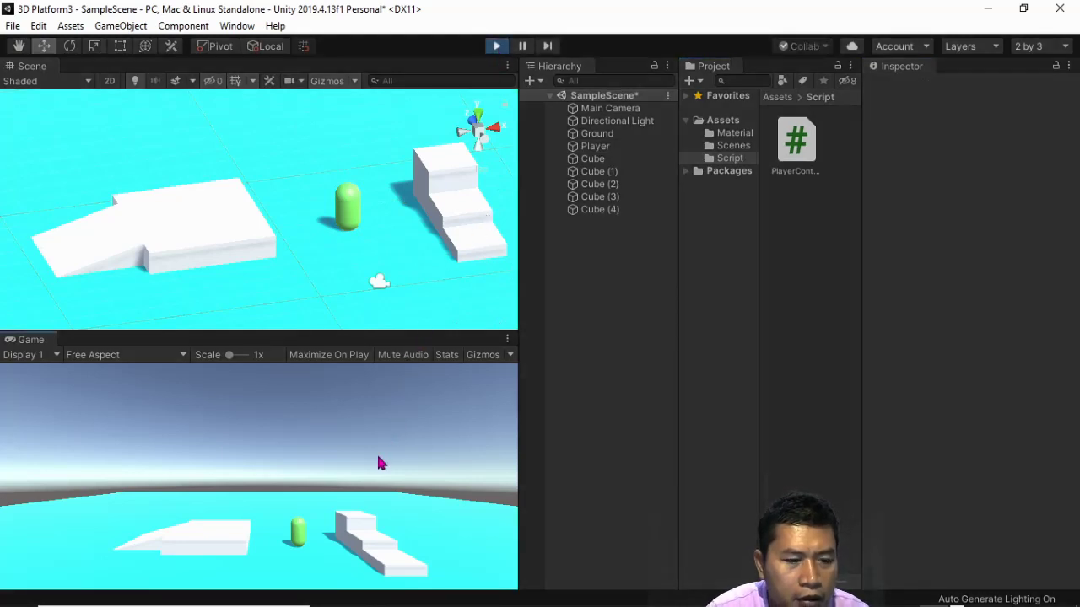
{"action": "key", "text": "Down"}
{"action": "key", "text": "Up"}
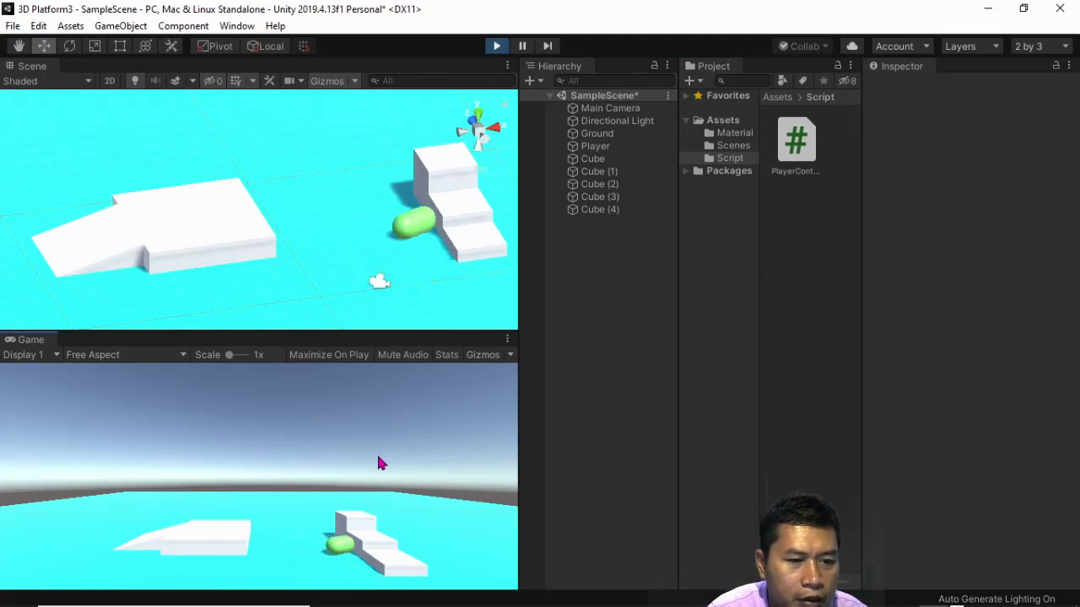
{"action": "key", "text": "Down"}
{"action": "key", "text": "Left"}
{"action": "key", "text": "Up"}
{"action": "key", "text": "Up"}
{"action": "key", "text": "Right"}
{"action": "key", "text": "Left"}
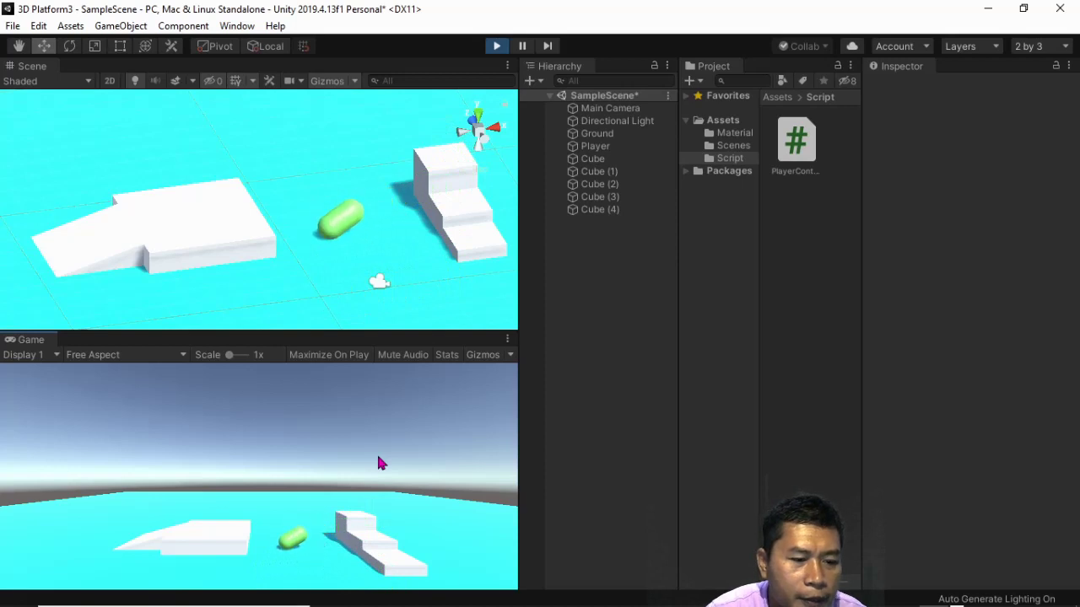
{"action": "left_click", "coordinate": [497, 47]}
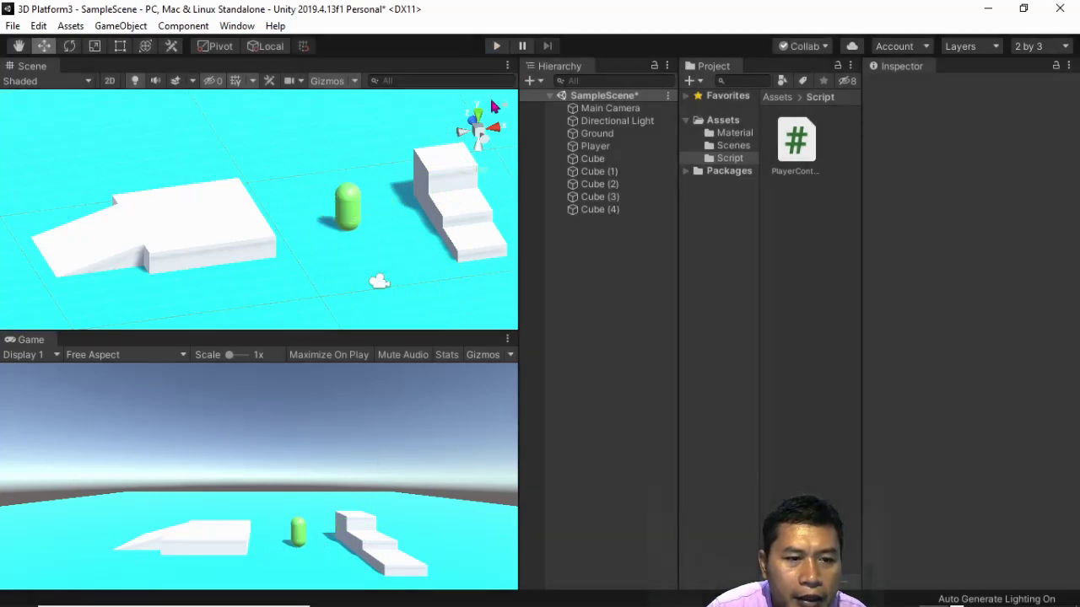
Tick Freeze Rotation X, Y and Z in the Player Rigidbody's Constraints.
{"action": "left_click", "coordinate": [607, 147]}
{"action": "scroll", "coordinate": [943, 411], "scroll_direction": "down", "scroll_amount": 6}
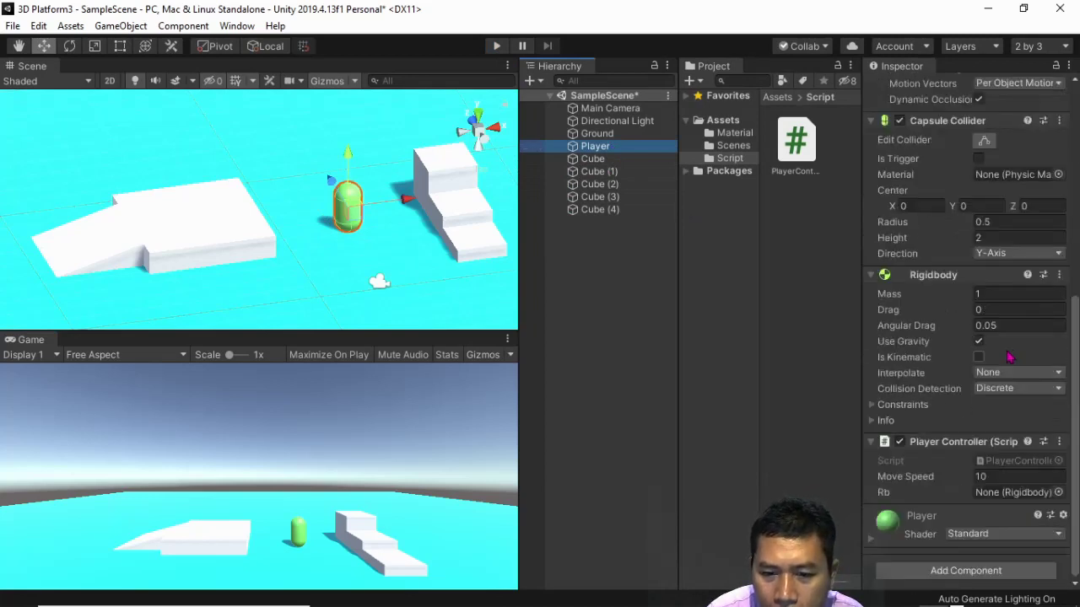
{"action": "left_click", "coordinate": [898, 405]}
{"action": "scroll", "coordinate": [941, 430], "scroll_direction": "down", "scroll_amount": 1}
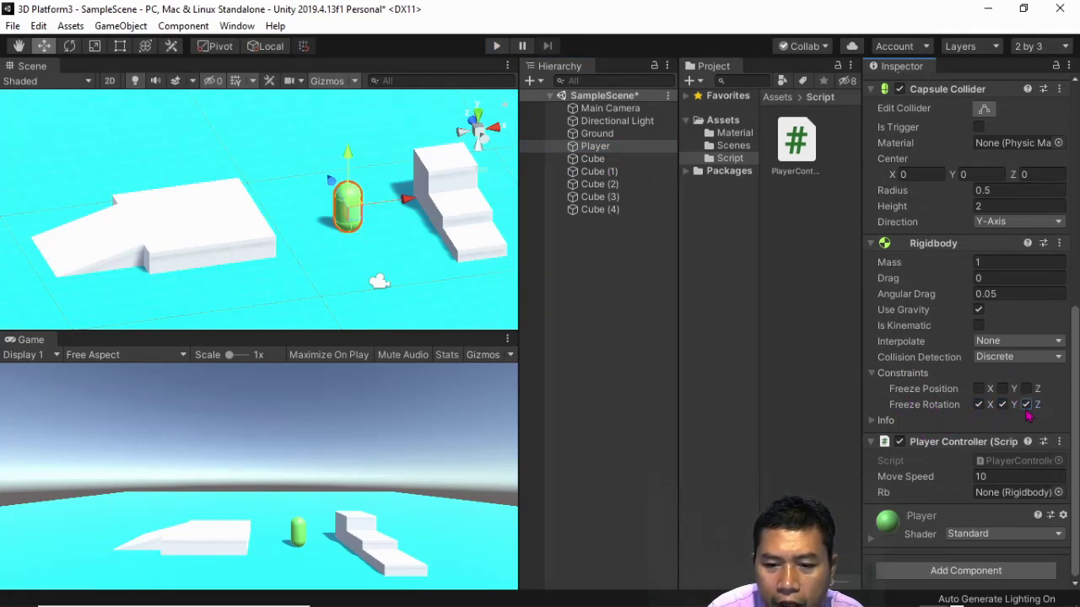
Play-test with WASD, driving the upright capsule over platforms and stairs, then stop.
{"action": "left_click", "coordinate": [496, 45]}
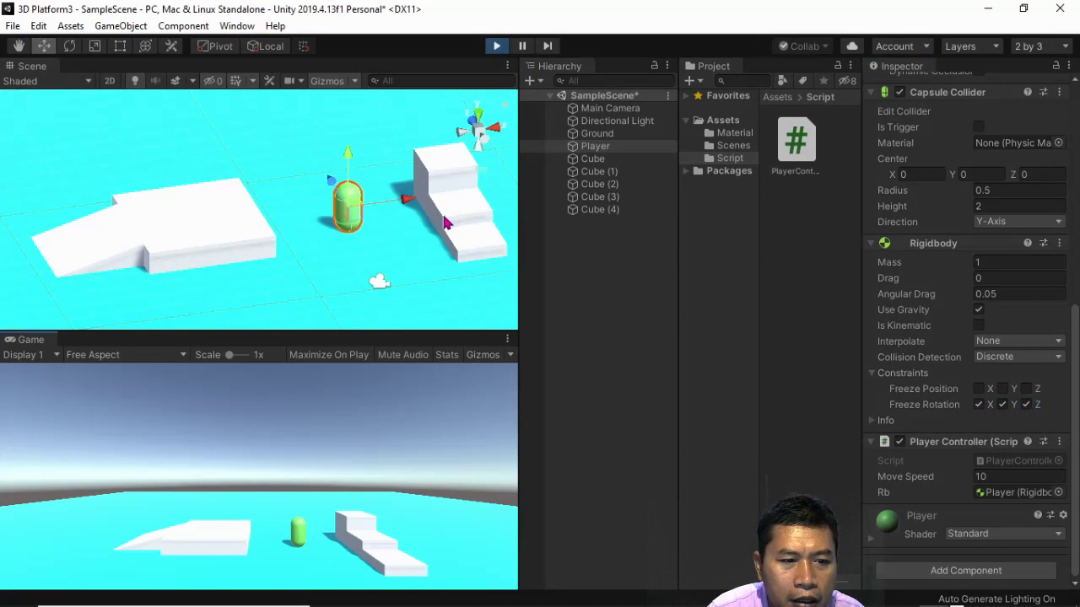
{"action": "key", "text": "w"}
{"action": "key", "text": "d"}
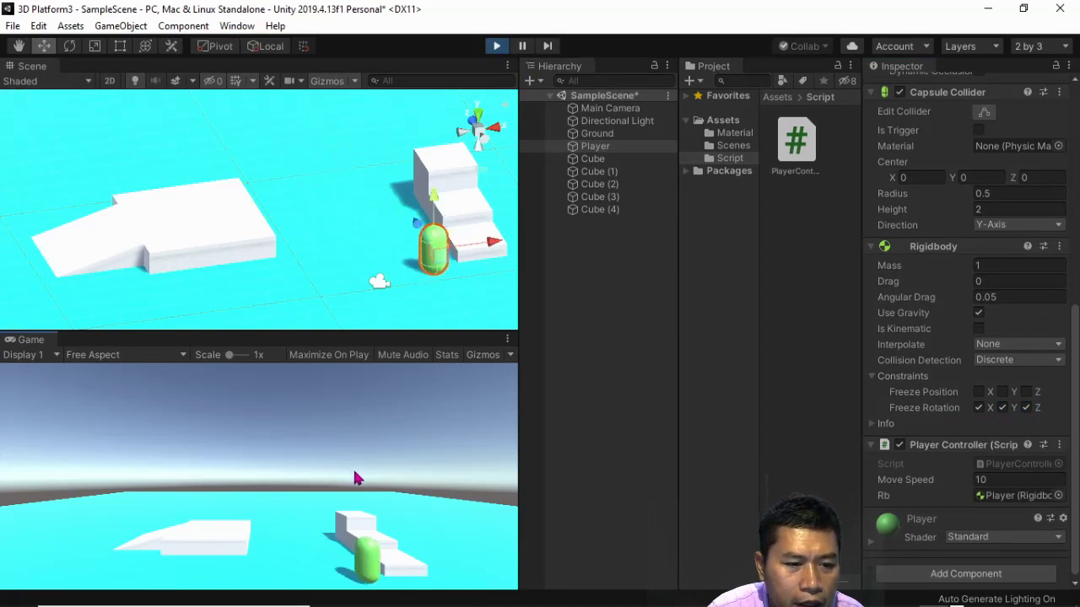
{"action": "key", "text": "a"}
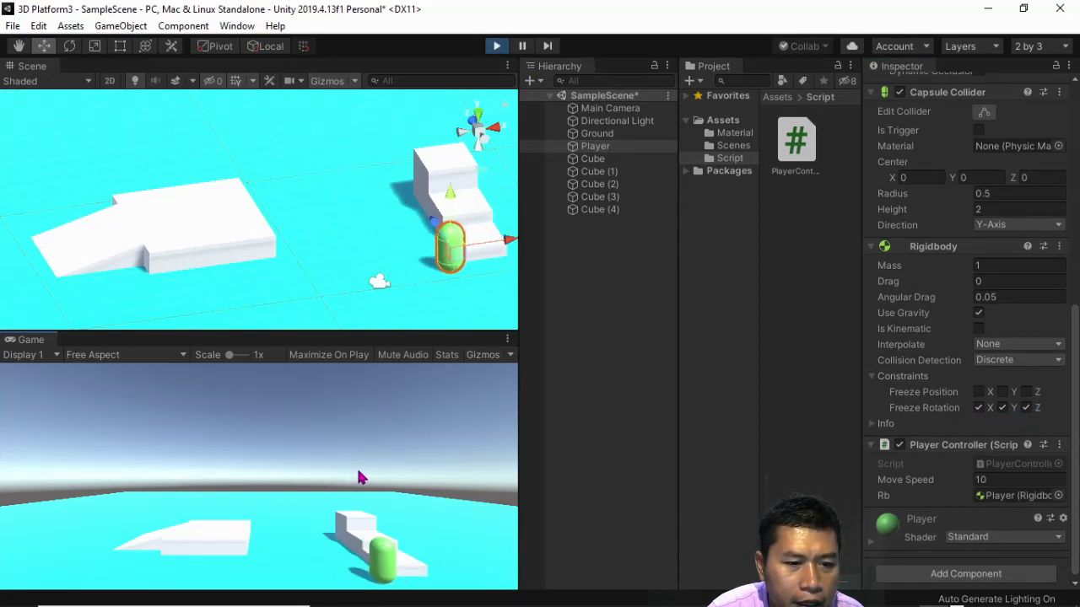
{"action": "key", "text": "w"}
{"action": "key", "text": "d"}
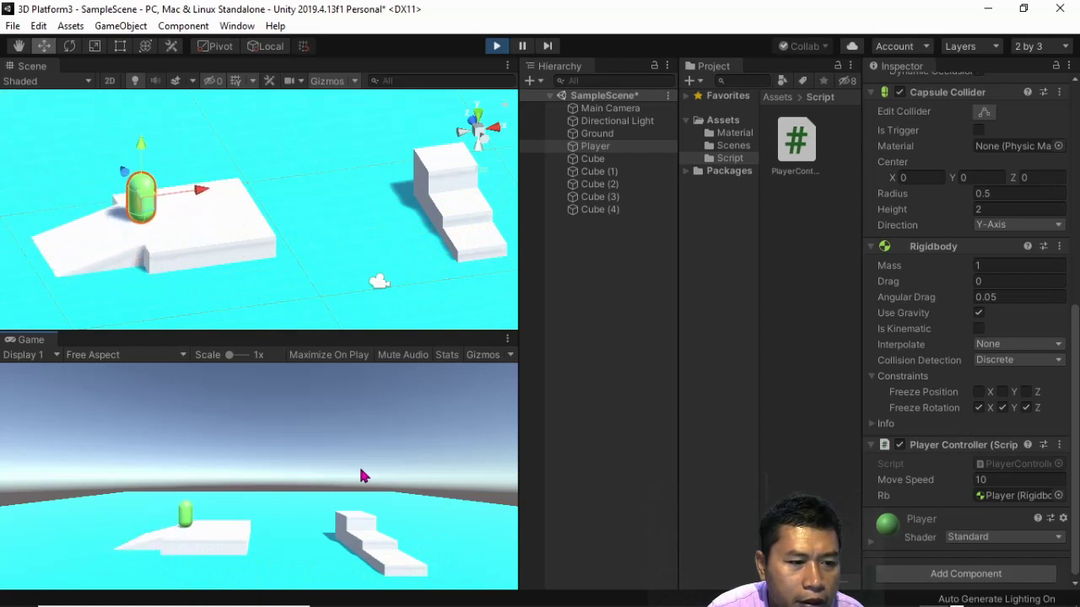
{"action": "key", "text": "d"}
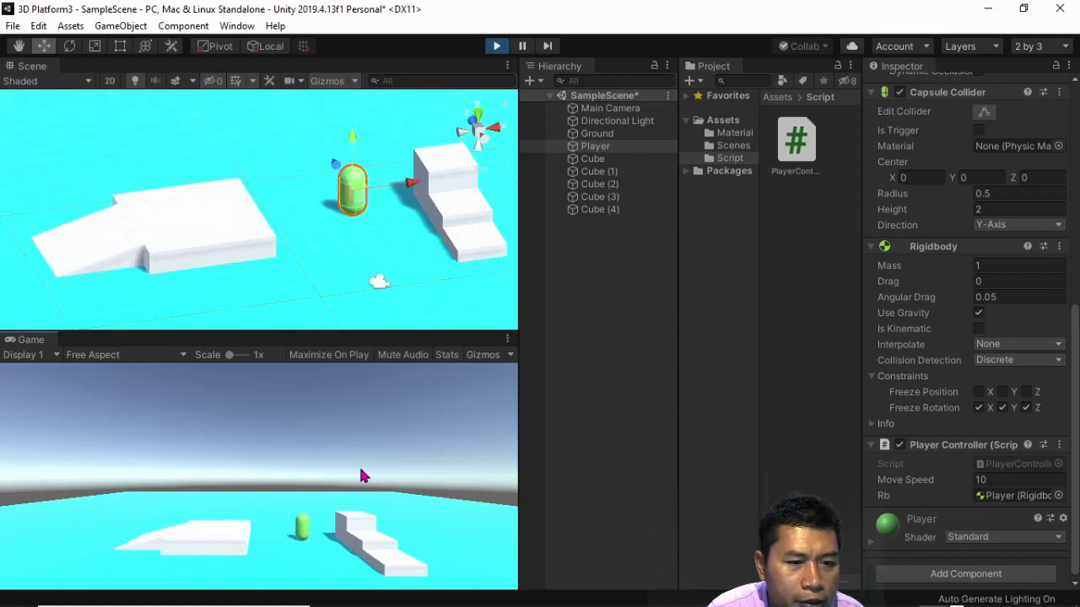
{"action": "key", "text": "s"}
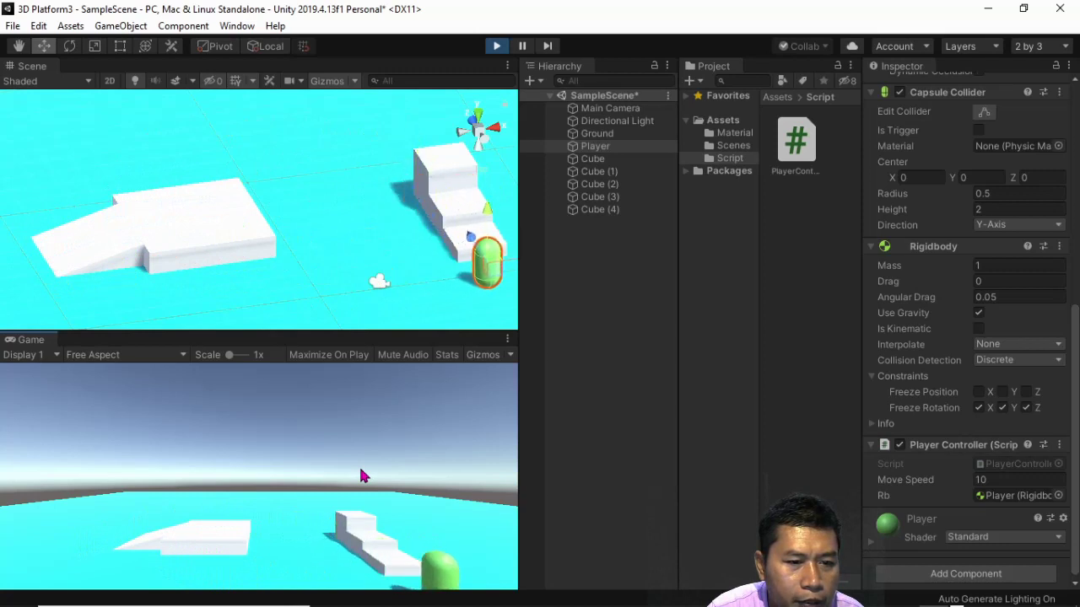
{"action": "key", "text": "a"}
{"action": "key", "text": "w"}
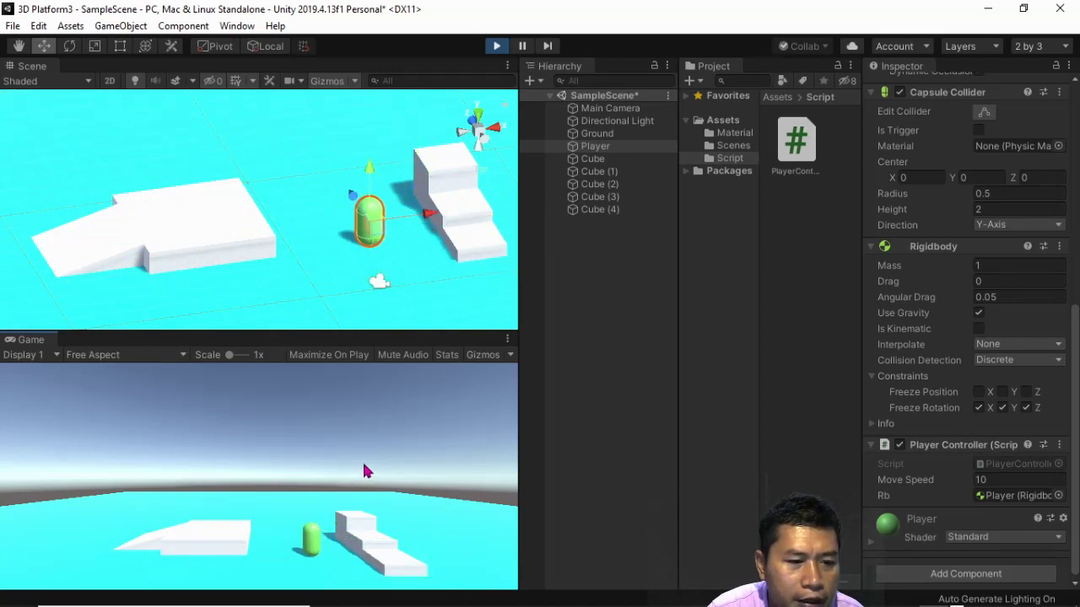
{"action": "left_click", "coordinate": [502, 47]}
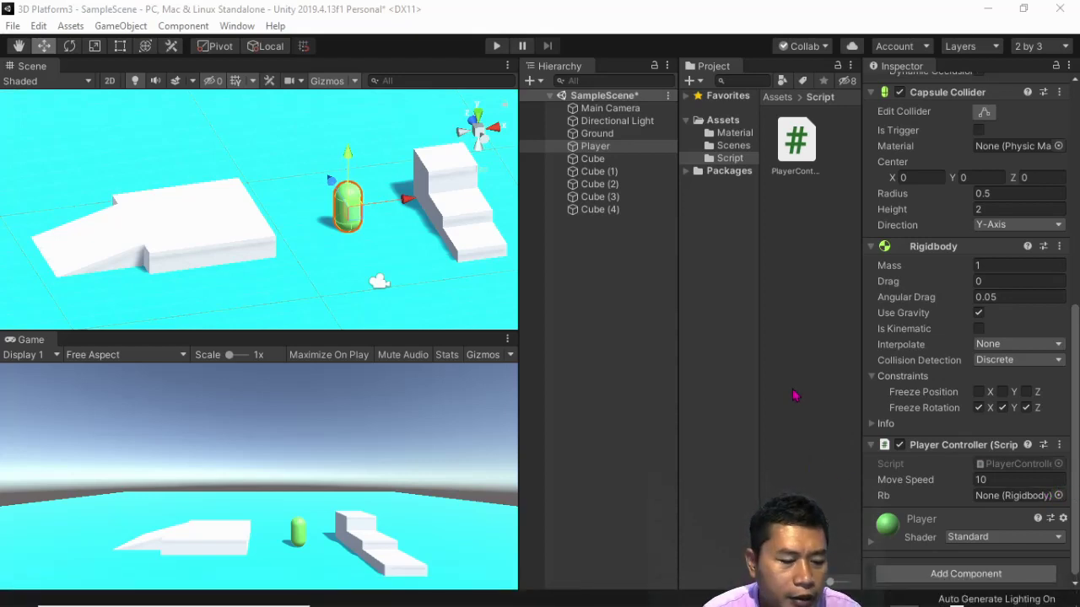
{"action": "key", "text": "alt+Tab"}
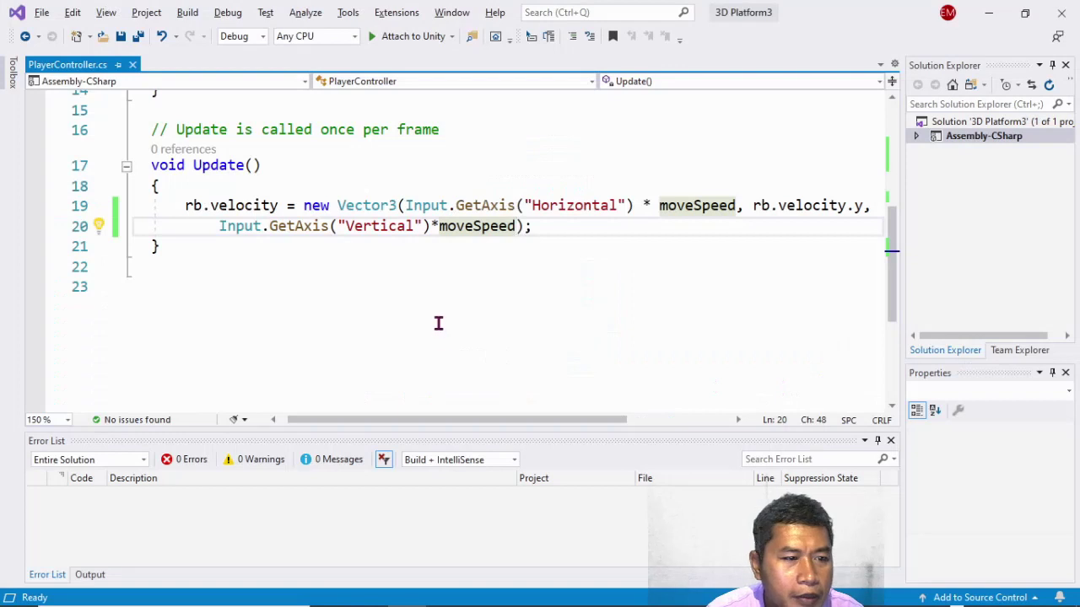
Add a 'public float jumpForce' declaration on a new line after the rb field.
{"action": "scroll", "coordinate": [438, 323], "scroll_direction": "up", "scroll_amount": 5}
{"action": "left_click", "coordinate": [372, 254]}
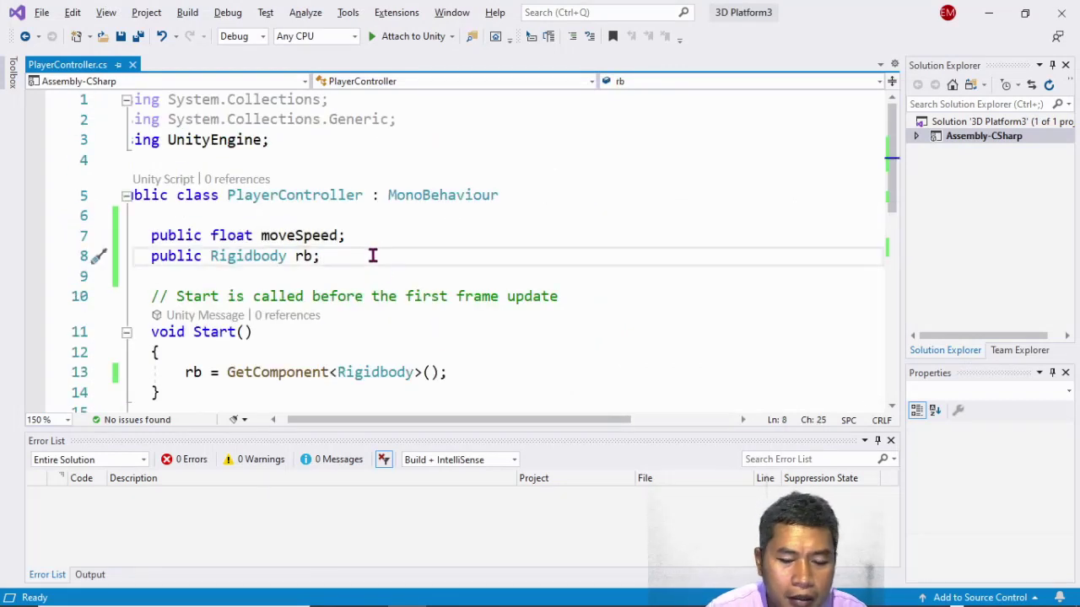
{"action": "key", "text": "Return"}
{"action": "type", "text": "pub"}
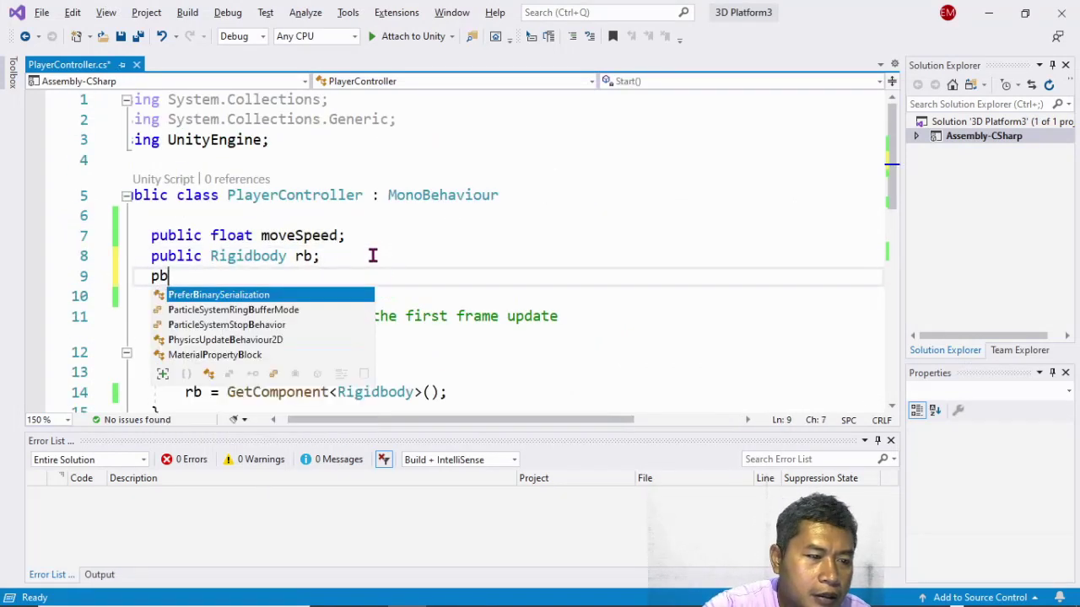
{"action": "key", "text": "BackSpace"}
{"action": "type", "text": "ubl"}
{"action": "key", "text": "Tab"}
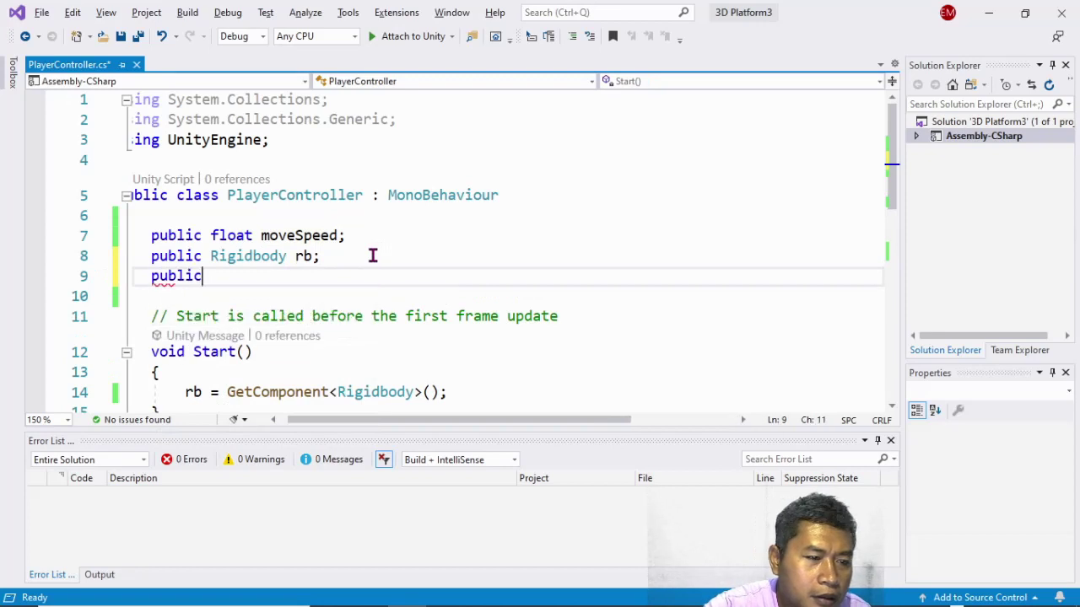
{"action": "type", "text": " fl"}
{"action": "key", "text": "Tab"}
{"action": "type", "text": "jumpForce;"}
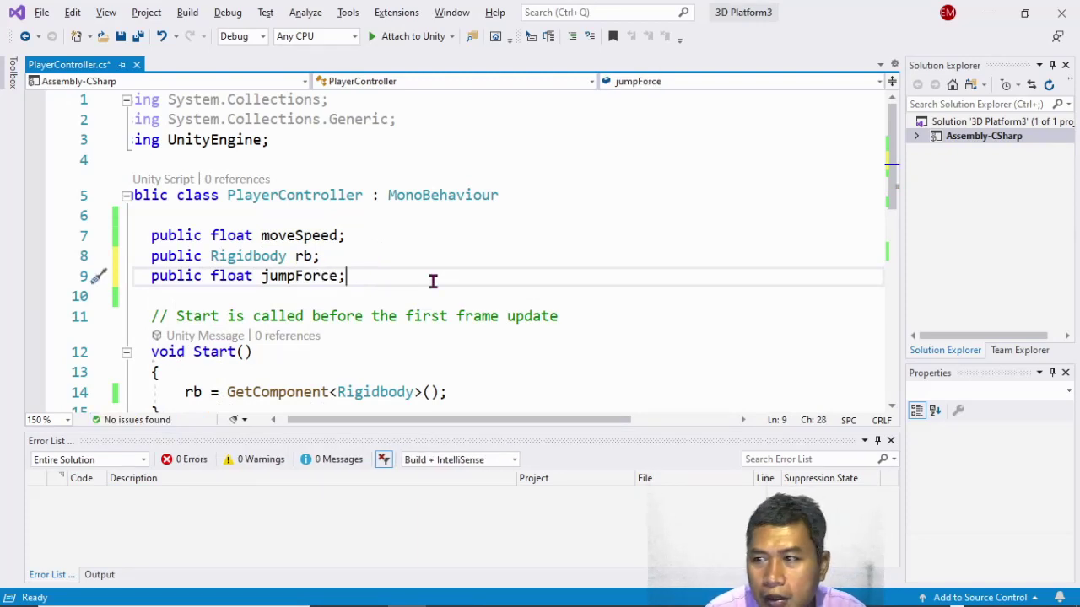
{"action": "scroll", "coordinate": [433, 281], "scroll_direction": "down", "scroll_amount": 3}
{"action": "scroll", "coordinate": [433, 281], "scroll_direction": "down", "scroll_amount": 2}
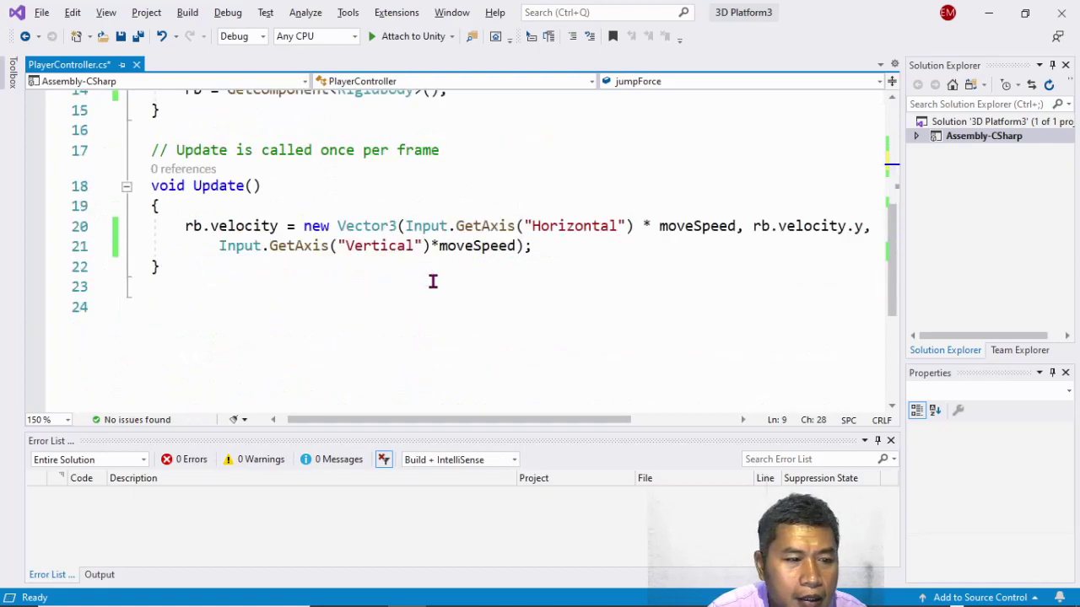
{"action": "left_click", "coordinate": [571, 245]}
Add an if (Input.GetButtonDown("Jump")) { } block inside Update.
{"action": "key", "text": "Return"}
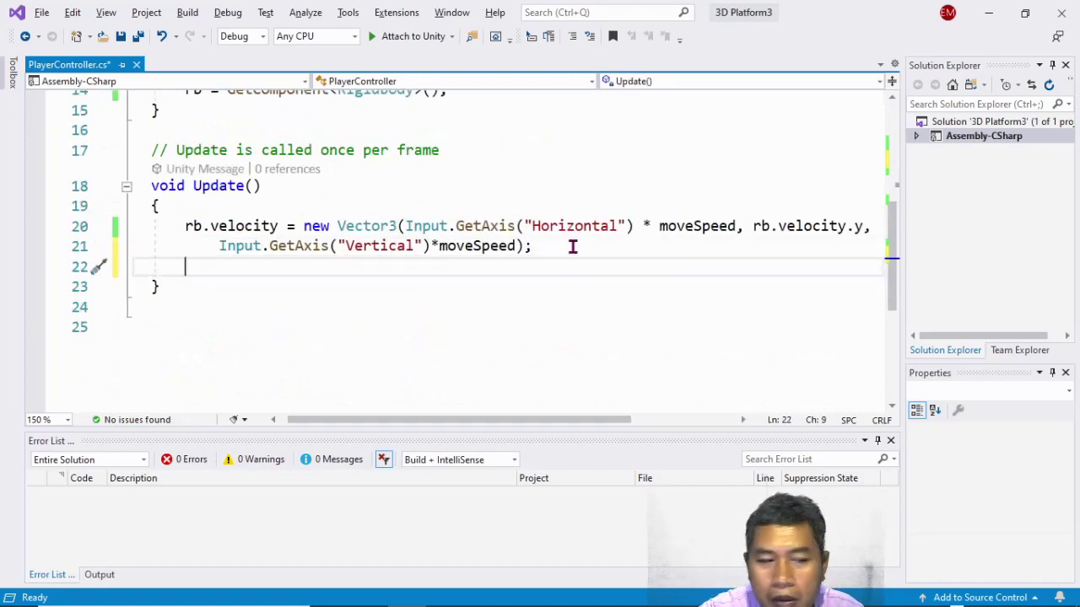
{"action": "type", "text": "if "}
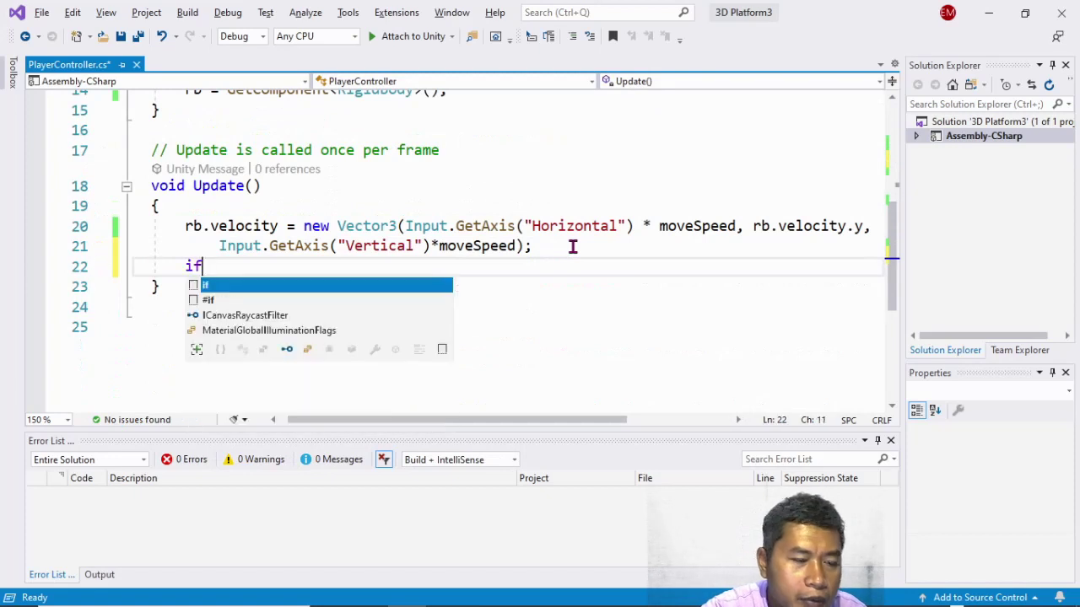
{"action": "type", "text": "() "}
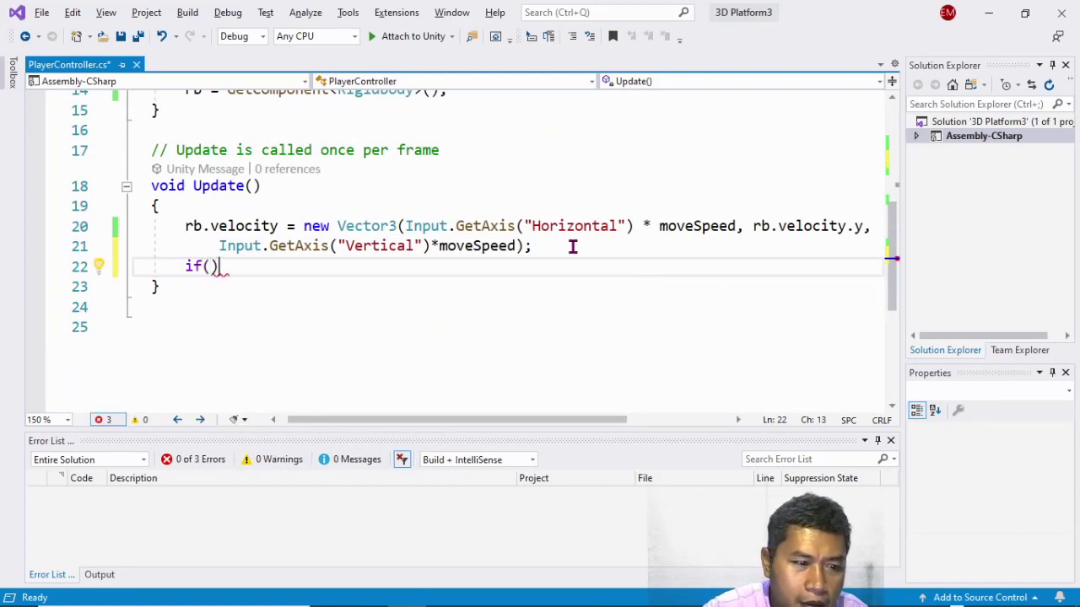
{"action": "type", "text": "{"}
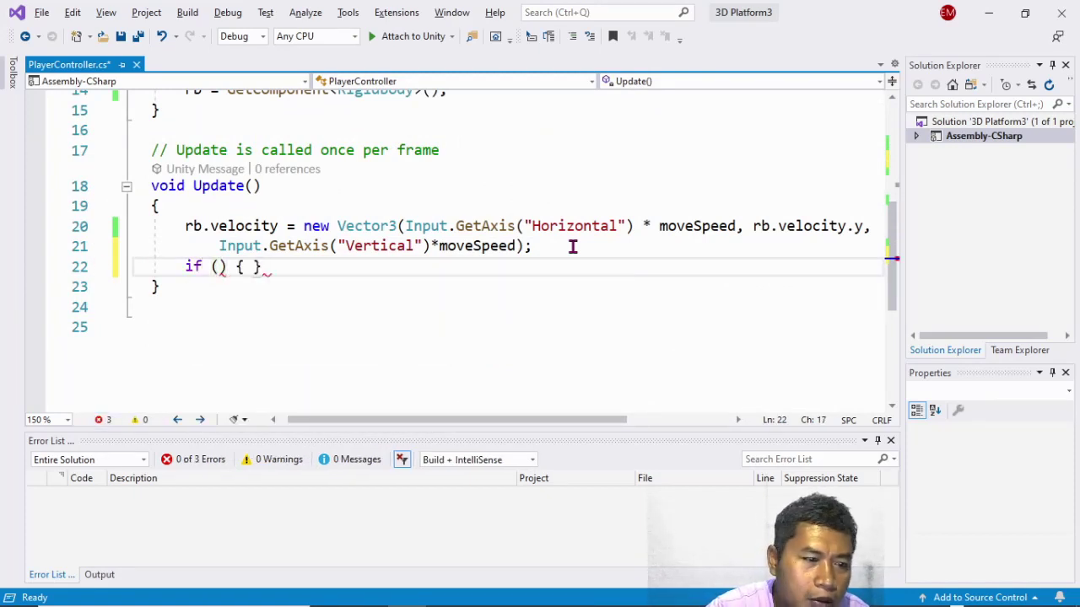
{"action": "key", "text": "Return"}
{"action": "key", "text": "Up"}
{"action": "key", "text": "Up"}
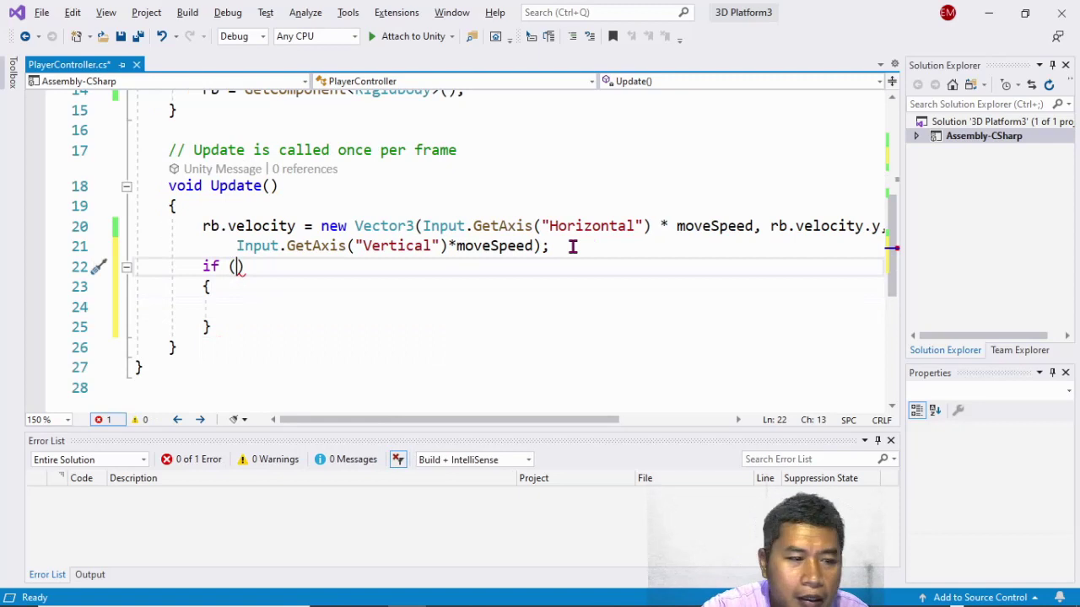
{"action": "type", "text": "Input"}
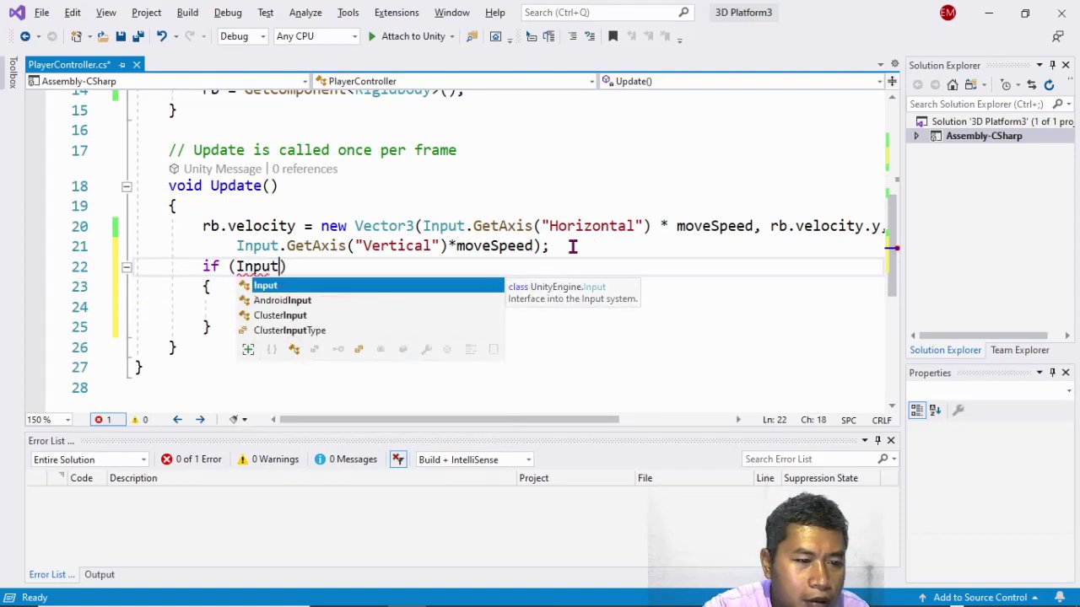
{"action": "type", "text": ".gem"}
{"action": "key", "text": "BackSpace"}
{"action": "type", "text": "tmo"}
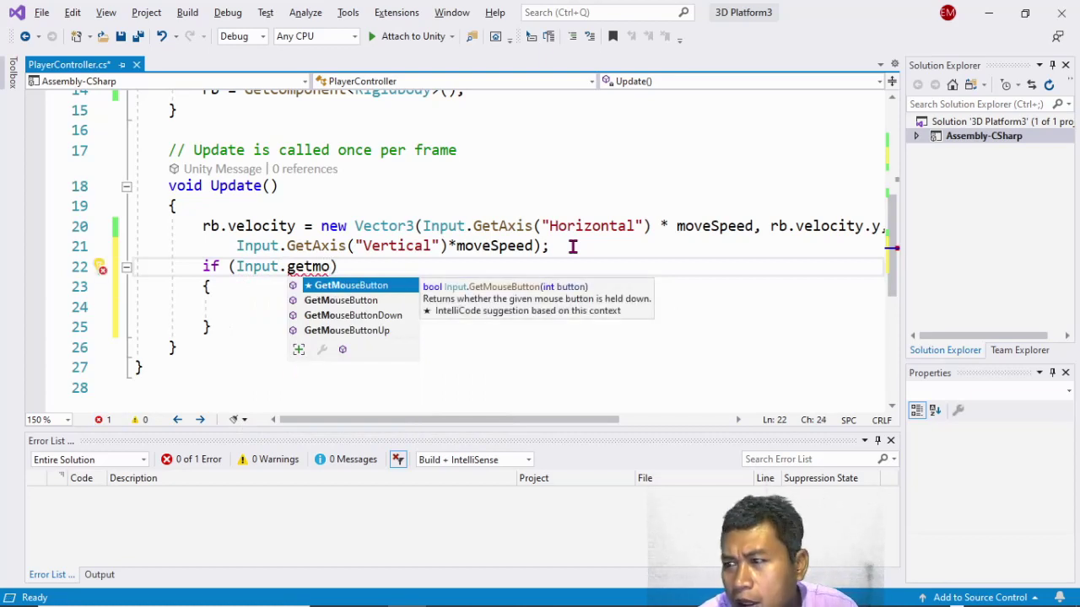
{"action": "key", "text": "BackSpace"}
{"action": "key", "text": "BackSpace"}
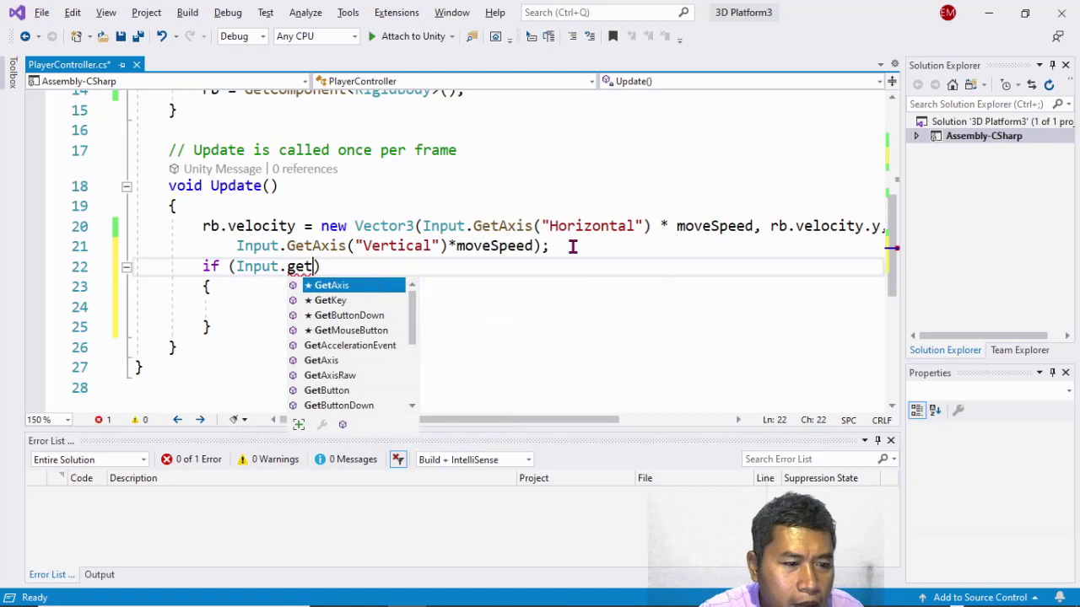
{"action": "type", "text": "b"}
{"action": "key", "text": "Tab"}
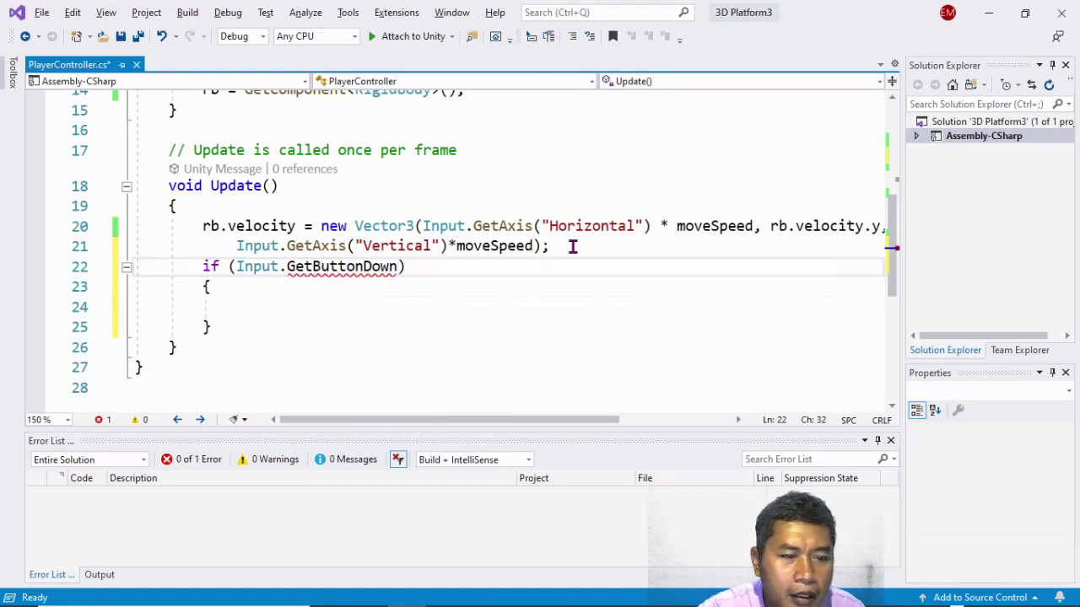
{"action": "type", "text": "("}
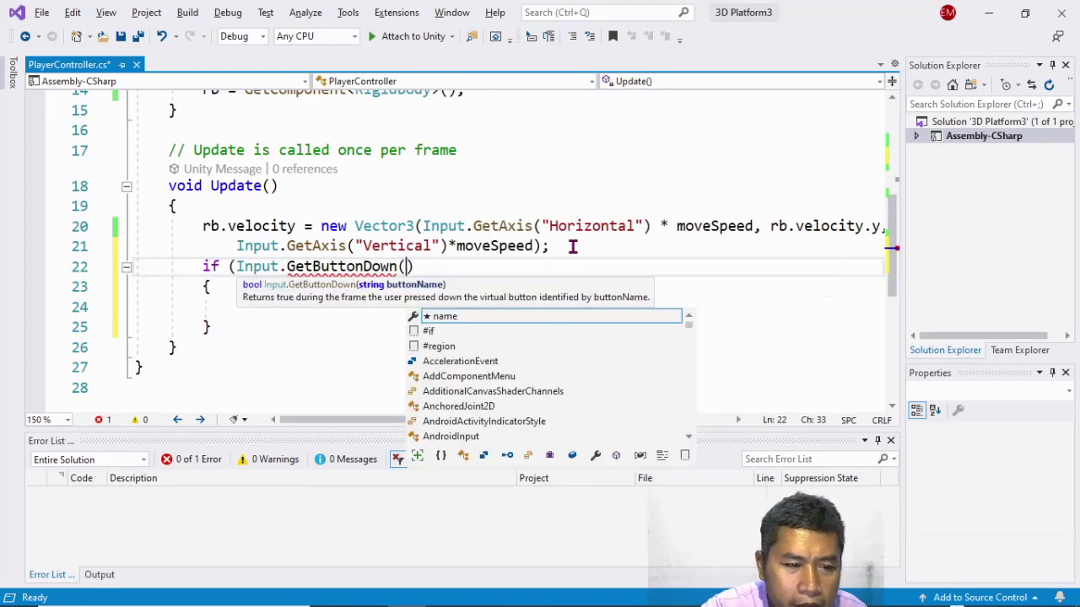
{"action": "type", "text": "\"Jump\""}
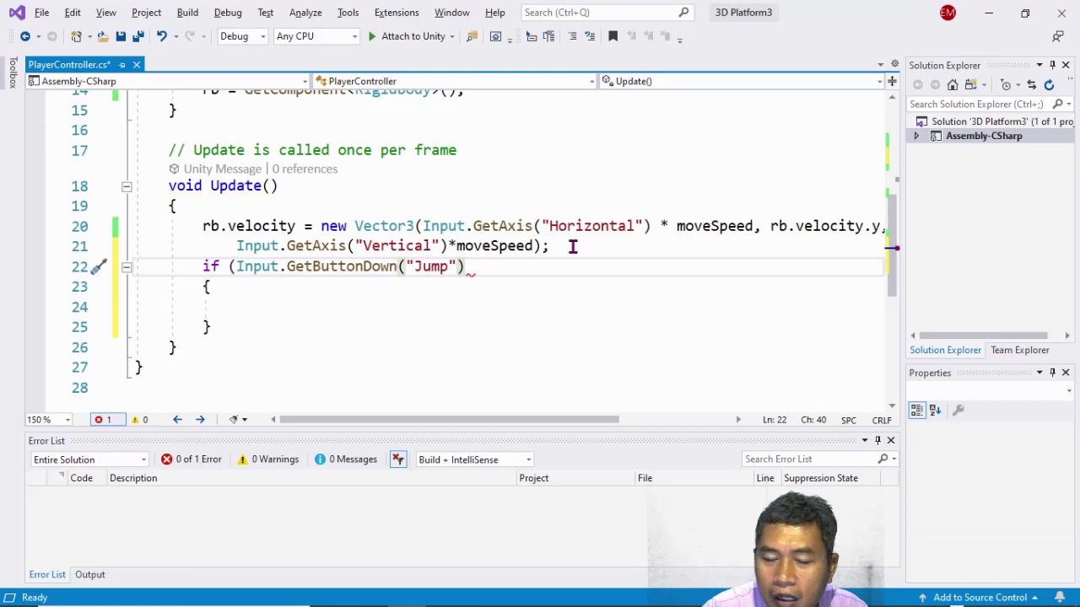
{"action": "key", "text": "Down"}
{"action": "key", "text": "Down"}
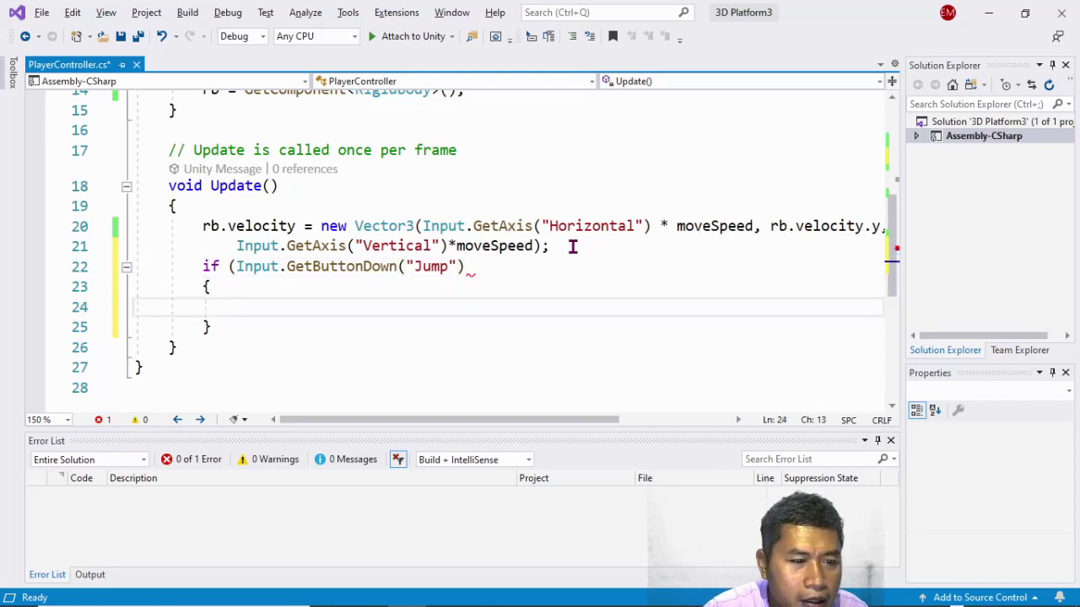
{"action": "key", "text": "Up"}
{"action": "key", "text": "Up"}
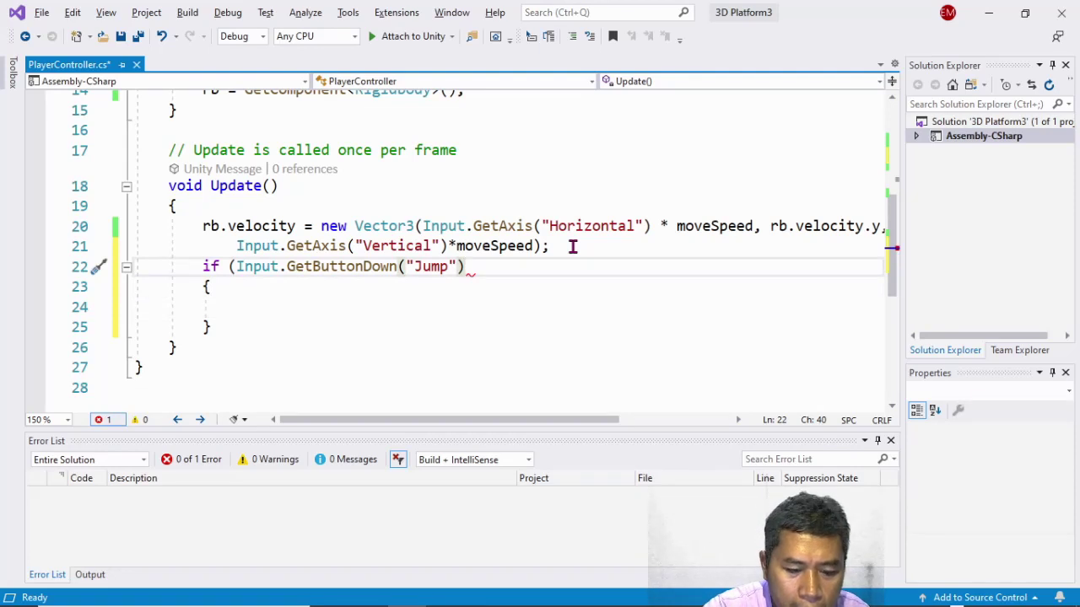
{"action": "type", "text": ")"}
In the if body, assign rb.velocity = Vector3(rb.velocity.x, jumpForce, rb.velocity.z);.
{"action": "key", "text": "Down"}
{"action": "key", "text": "Down"}
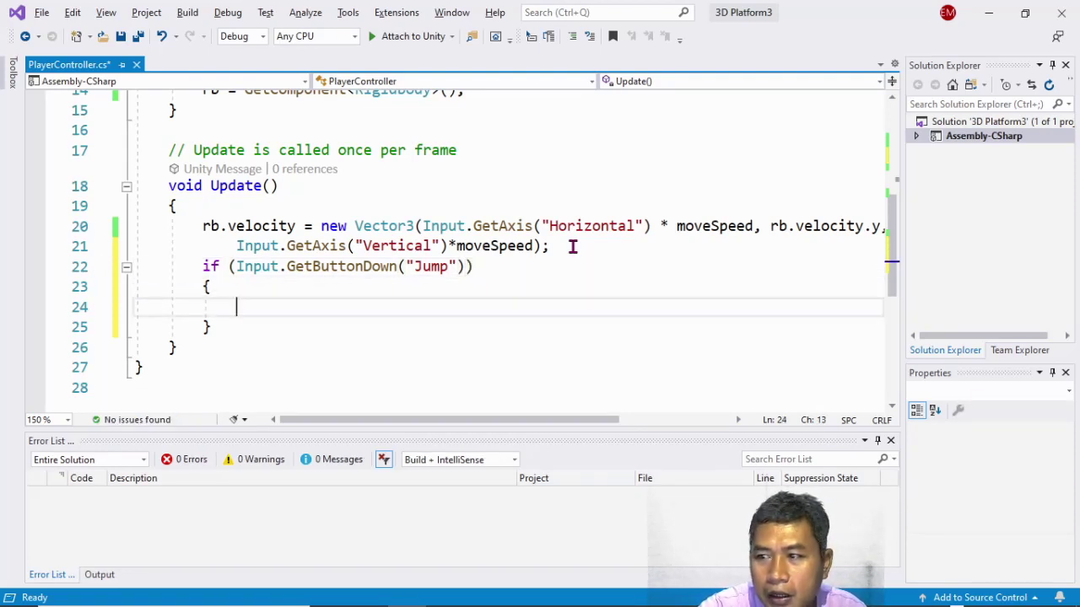
{"action": "type", "text": "rb"}
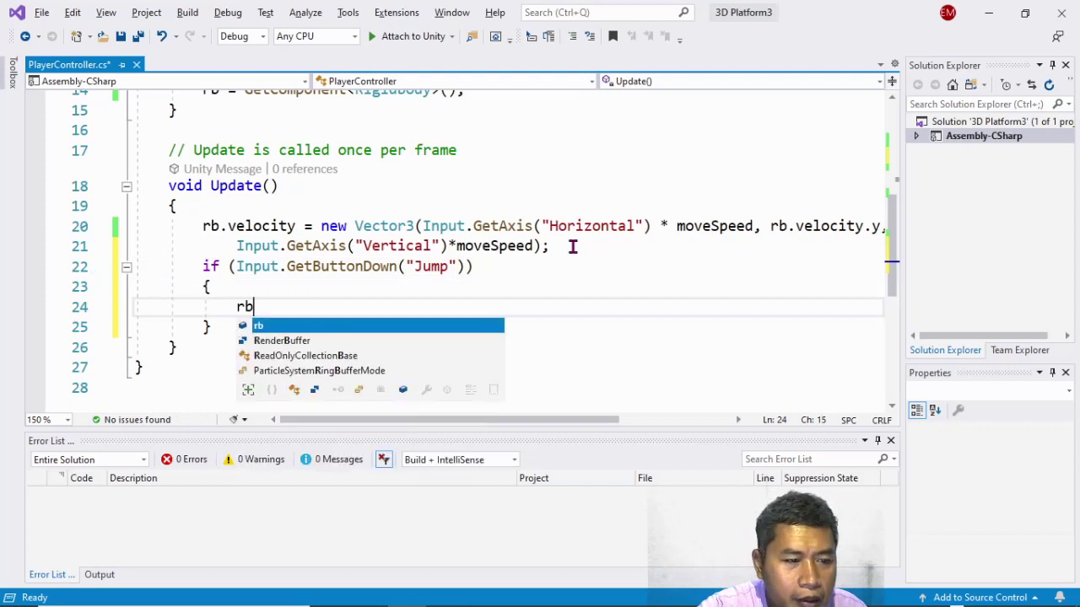
{"action": "type", "text": "."}
{"action": "key", "text": "Tab"}
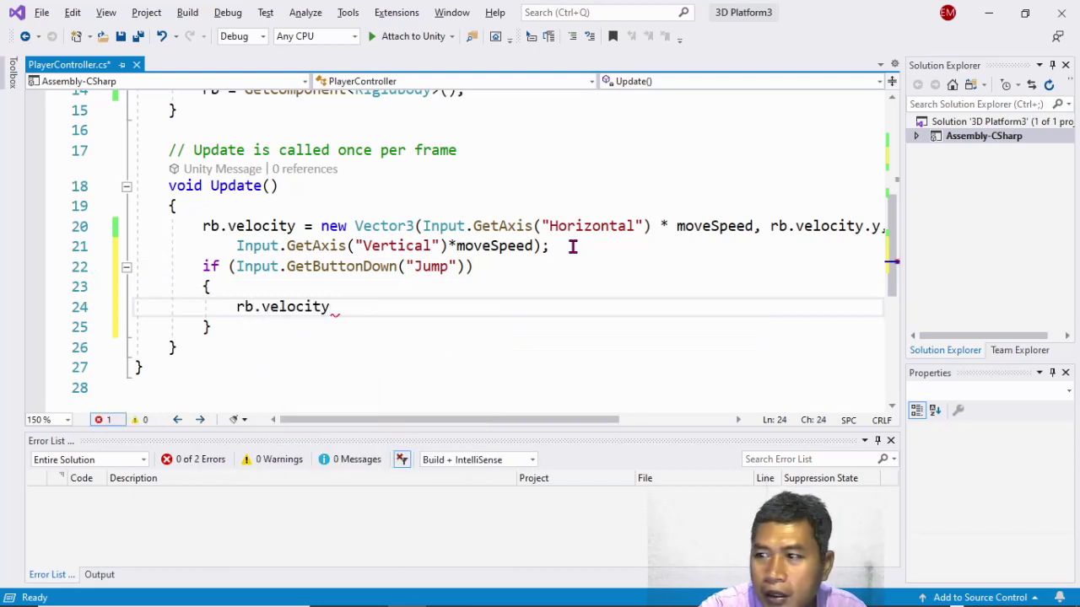
{"action": "type", "text": " = v"}
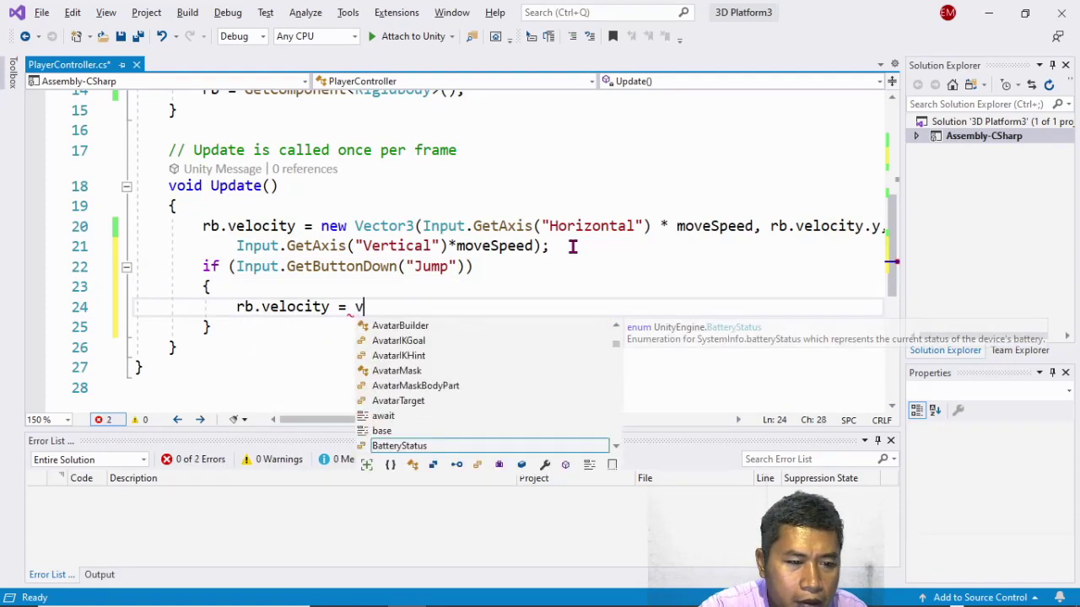
{"action": "key", "text": "BackSpace"}
{"action": "type", "text": "V"}
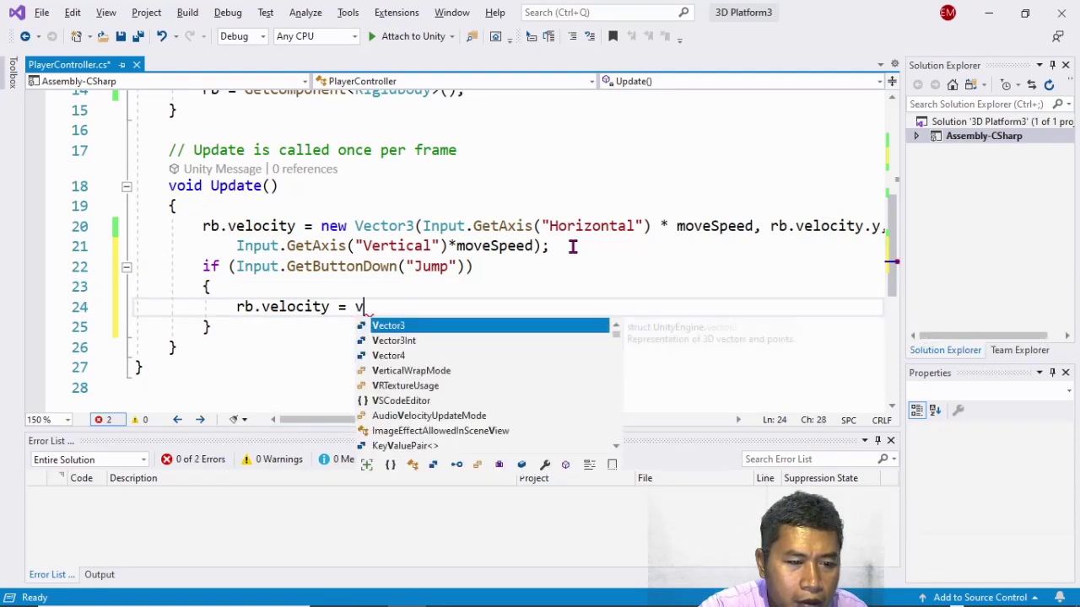
{"action": "type", "text": "ector3("}
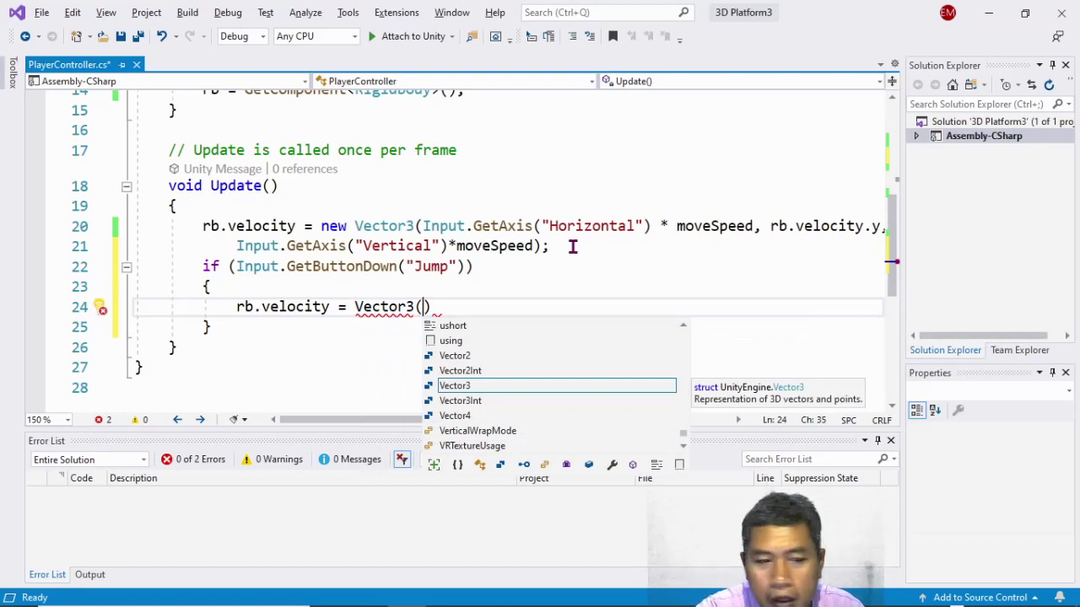
{"action": "type", "text": "rb."}
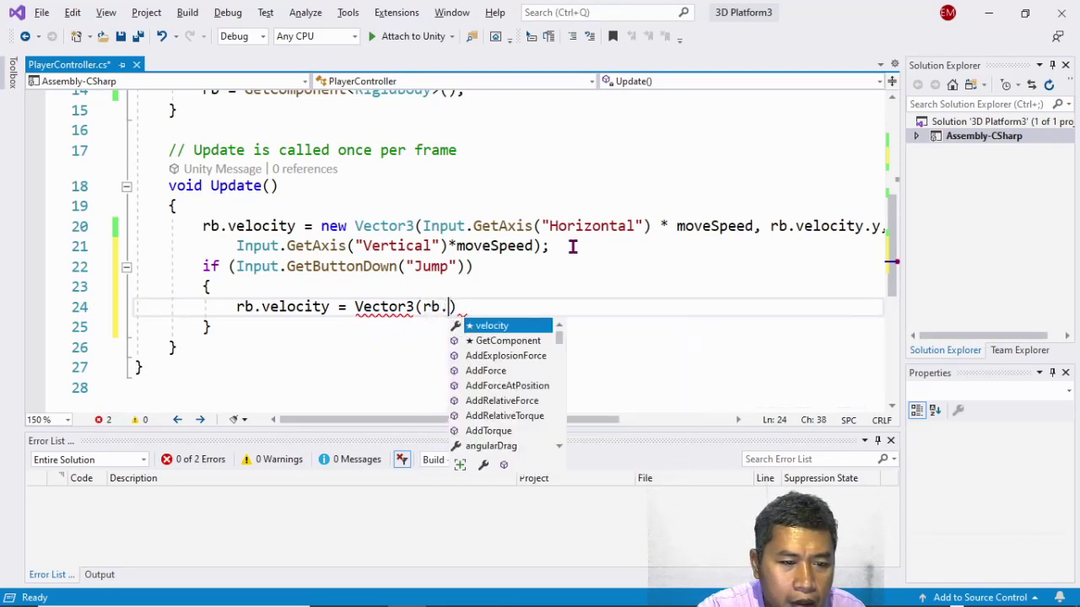
{"action": "key", "text": "Tab"}
{"action": "type", "text": "."}
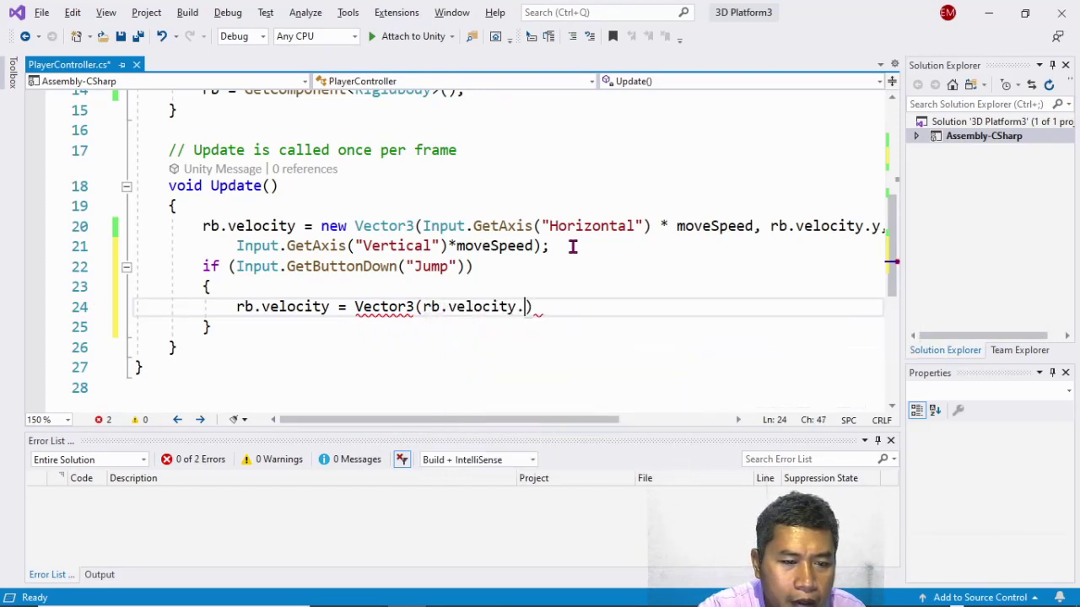
{"action": "type", "text": "X"}
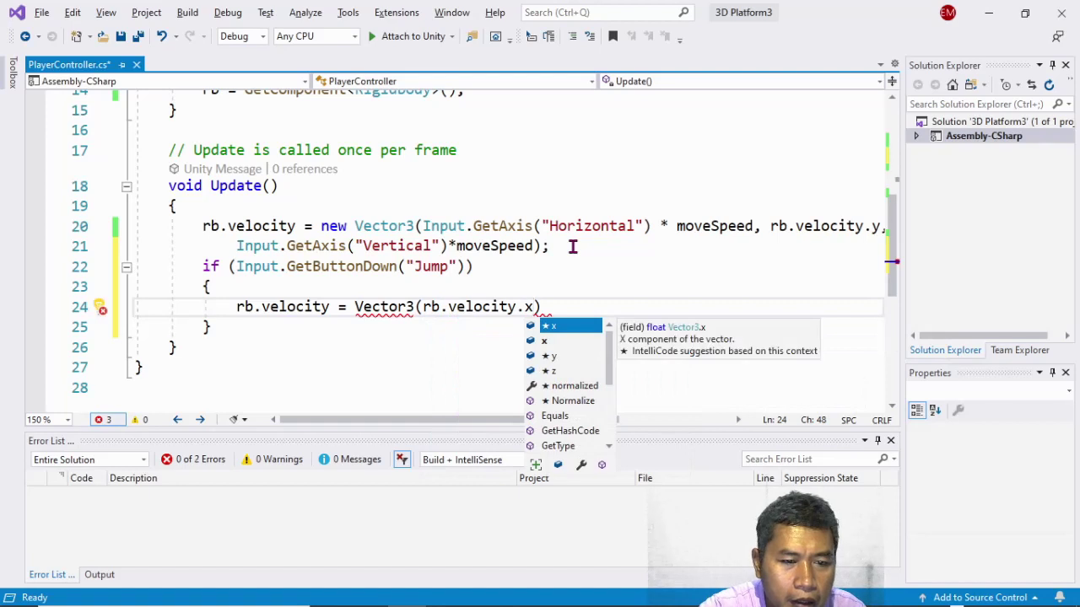
{"action": "key", "text": "BackSpace"}
{"action": "type", "text": "x"}
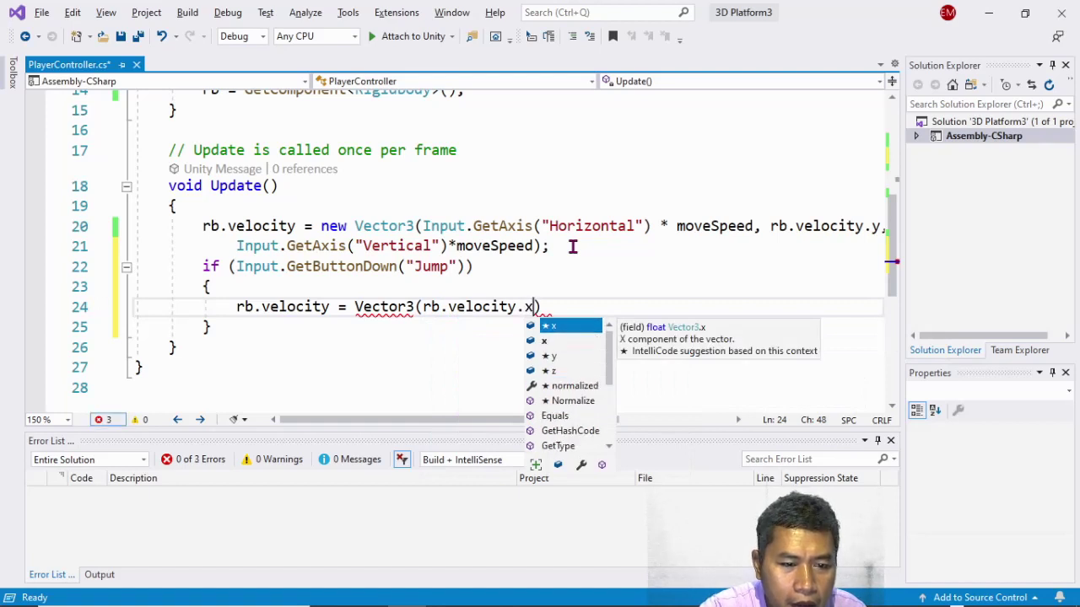
{"action": "key", "text": "Escape"}
{"action": "type", "text": ","}
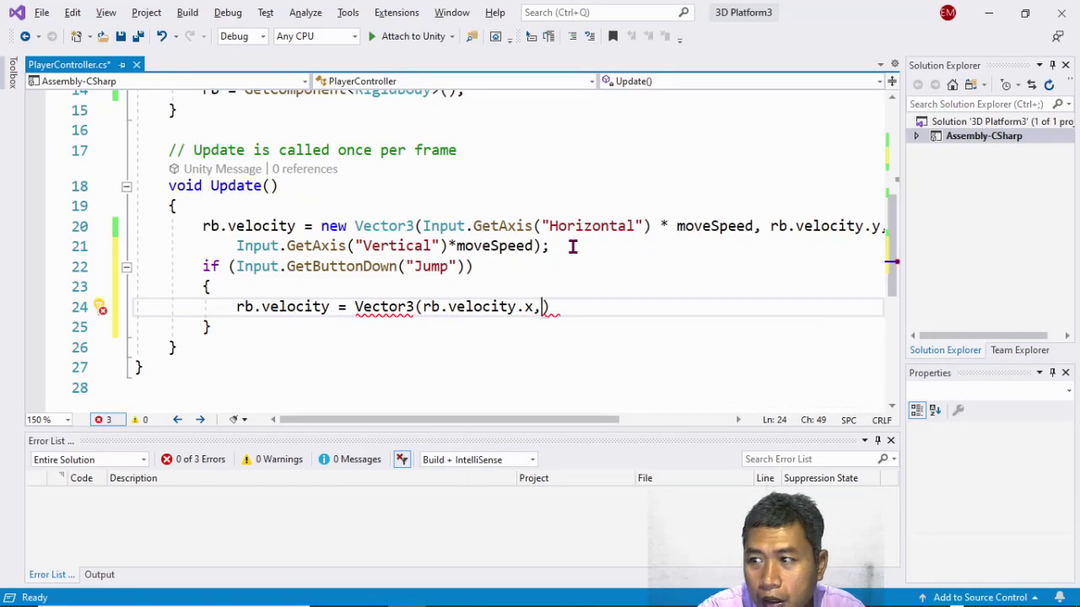
{"action": "type", "text": "ju"}
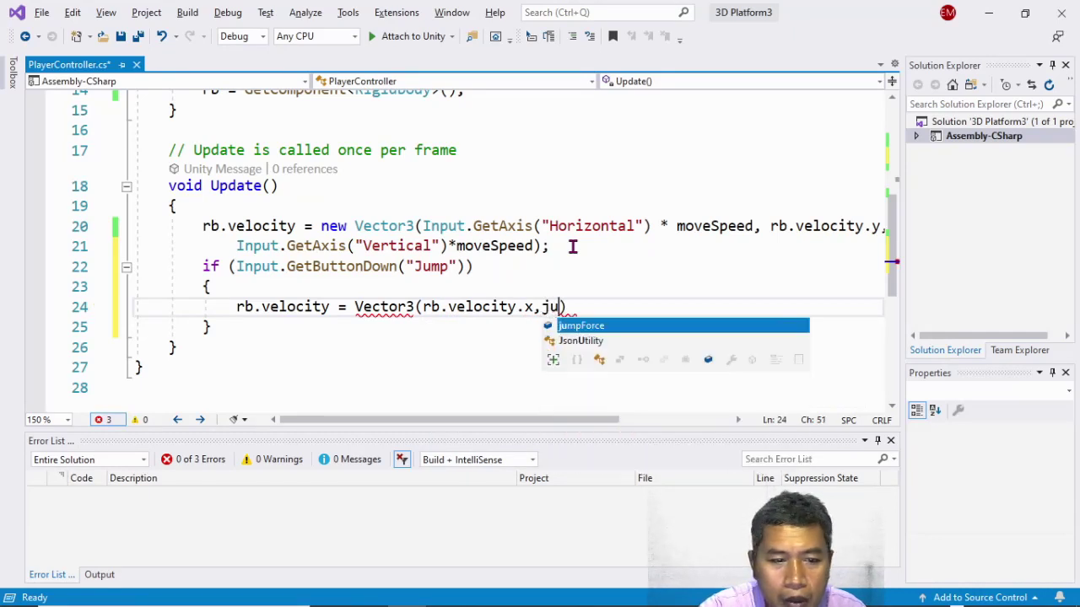
{"action": "key", "text": "Tab"}
{"action": "type", "text": ","}
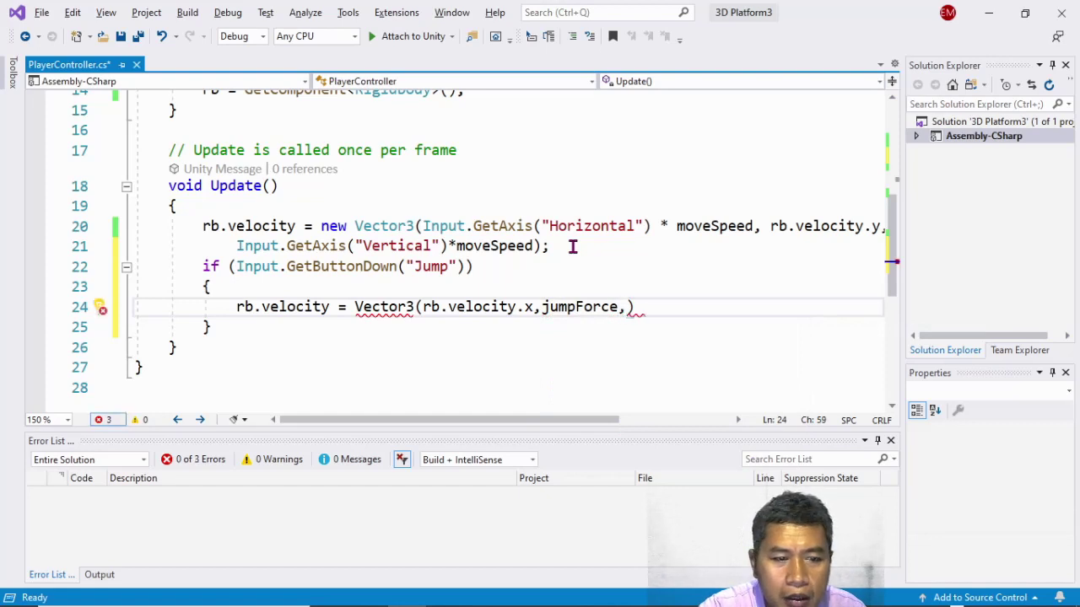
{"action": "type", "text": "rb."}
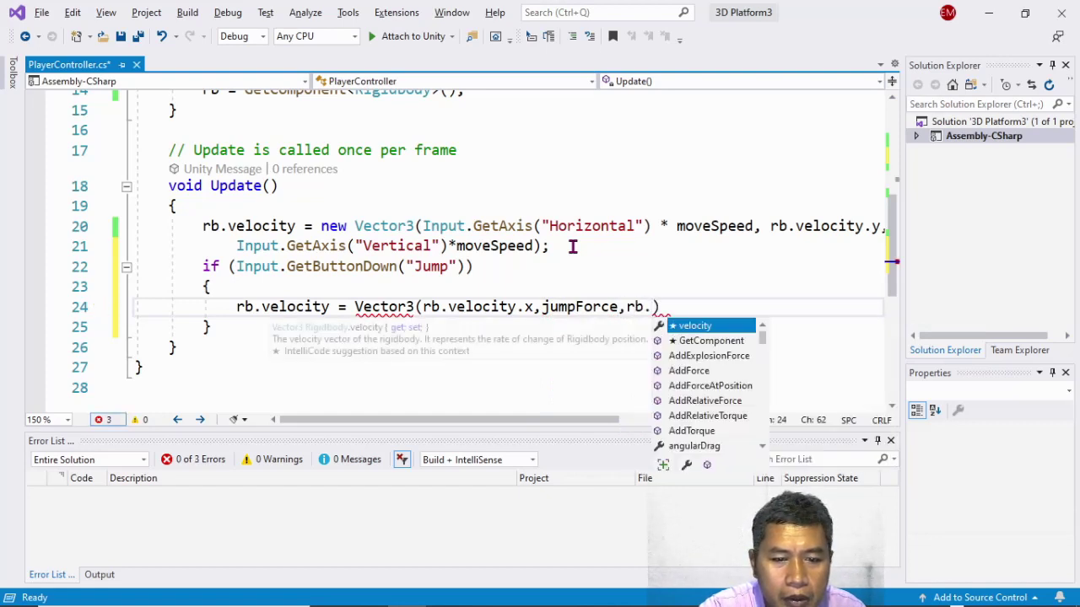
{"action": "type", "text": "v"}
{"action": "key", "text": "Tab"}
{"action": "type", "text": "."}
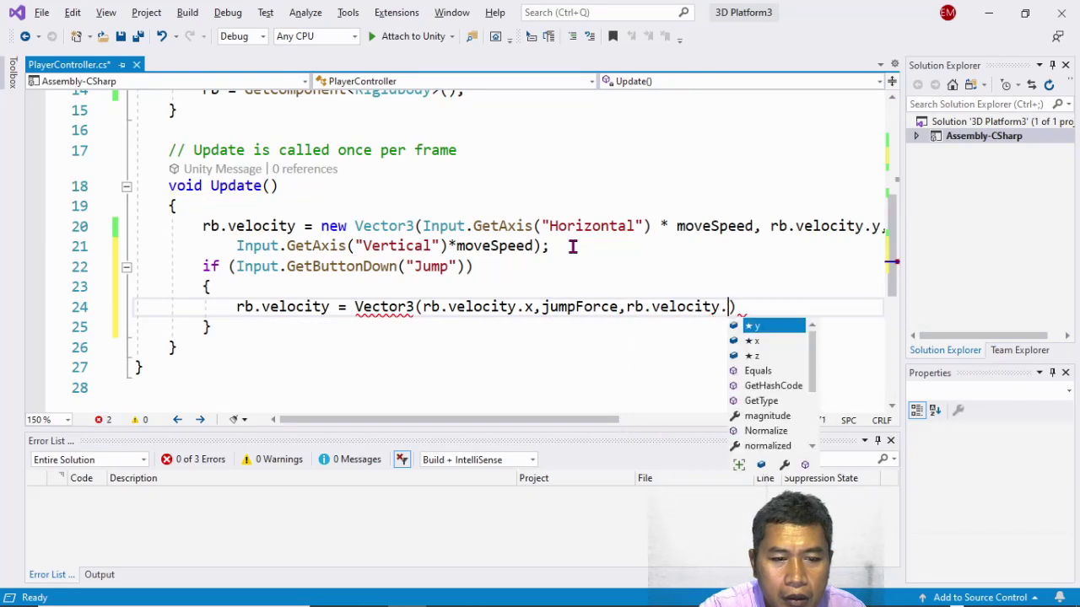
{"action": "key", "text": "Escape"}
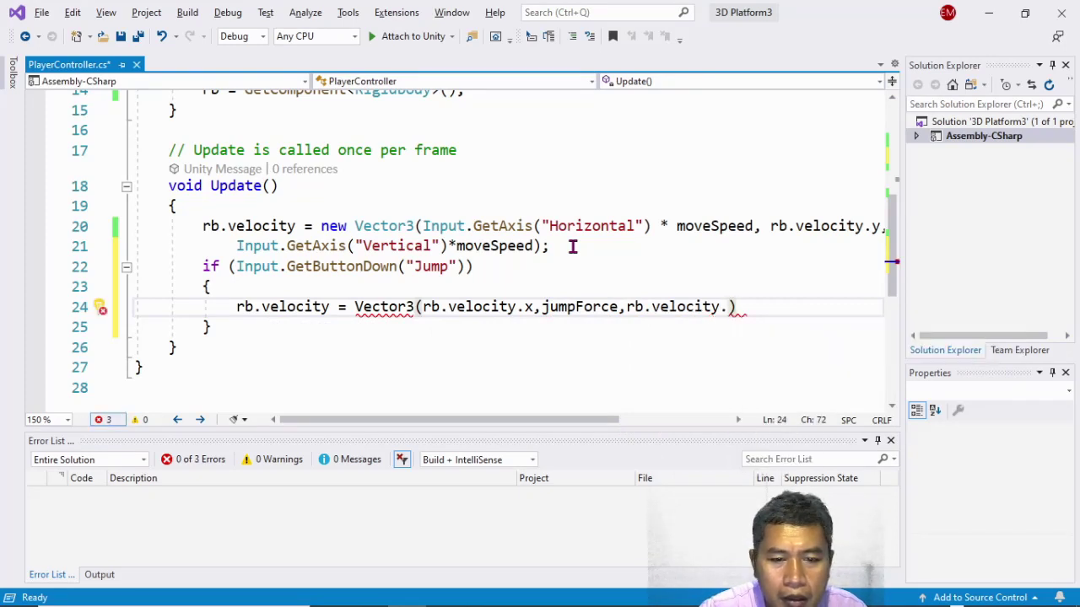
{"action": "type", "text": "z"}
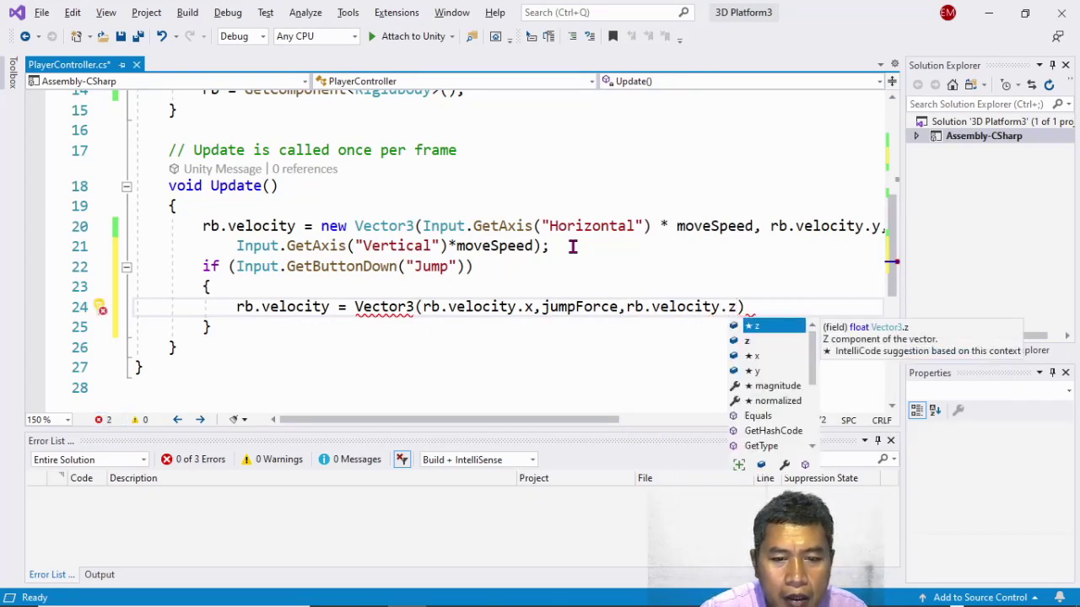
{"action": "key", "text": "Escape"}
{"action": "key", "text": "End"}
{"action": "type", "text": ";"}
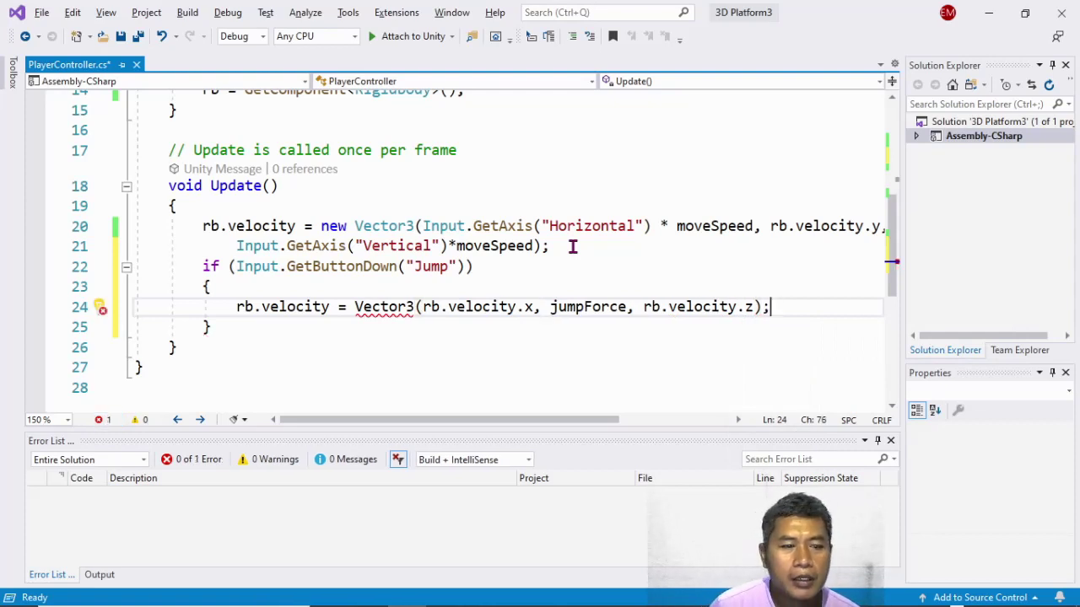
Insert the missing new keyword before Vector3 and save PlayerController.
{"action": "key", "text": "Left"}
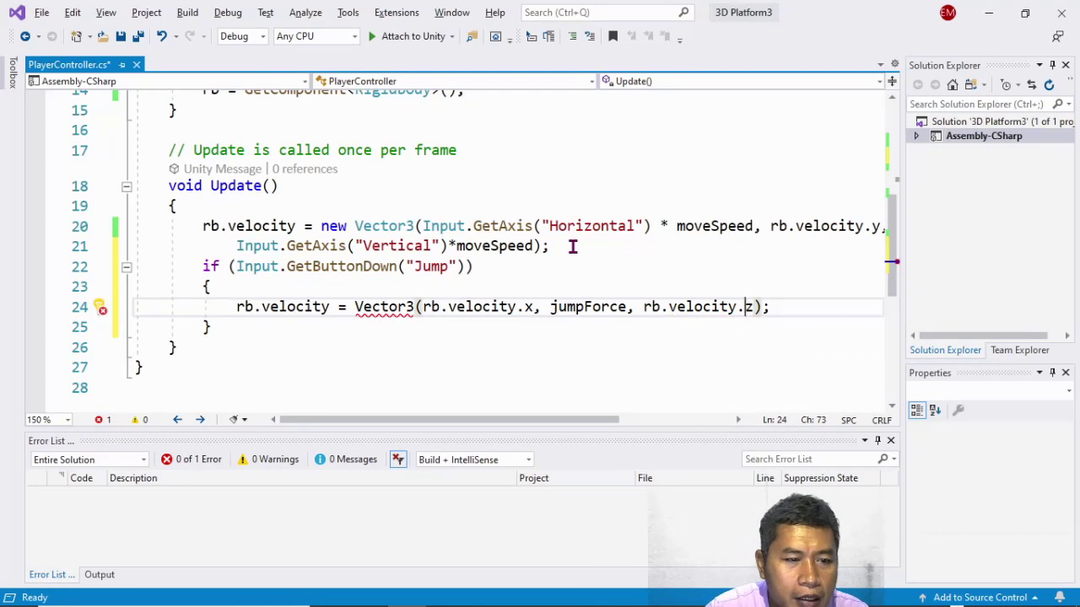
{"action": "key", "text": "Left"}
{"action": "key", "text": "Left"}
{"action": "key", "text": "Left"}
{"action": "key", "text": "Left"}
{"action": "key", "text": "Left"}
{"action": "key", "text": "Left"}
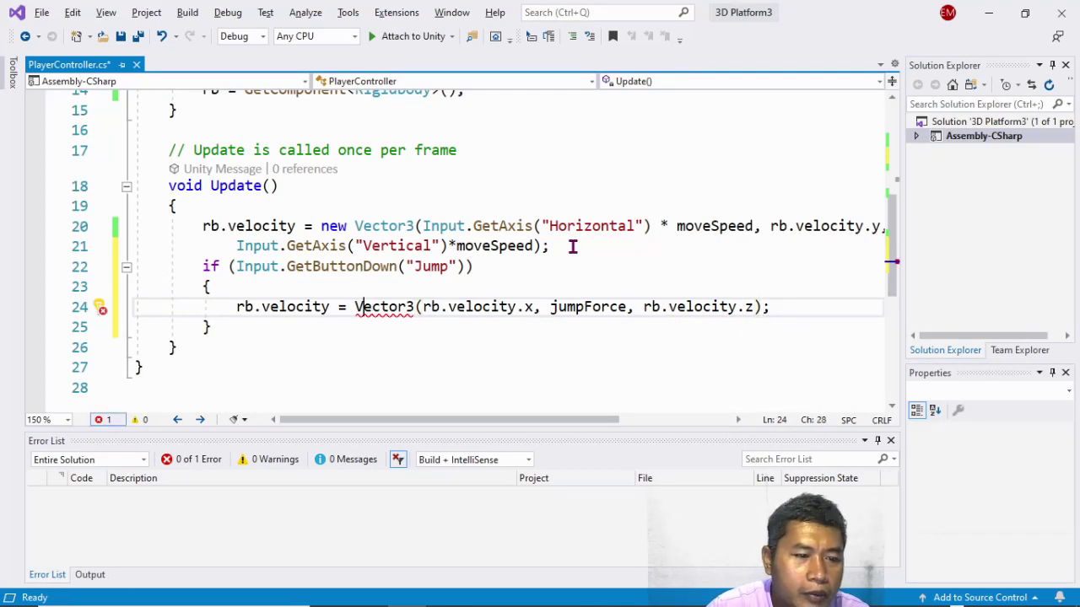
{"action": "key", "text": "Left"}
{"action": "type", "text": "ne"}
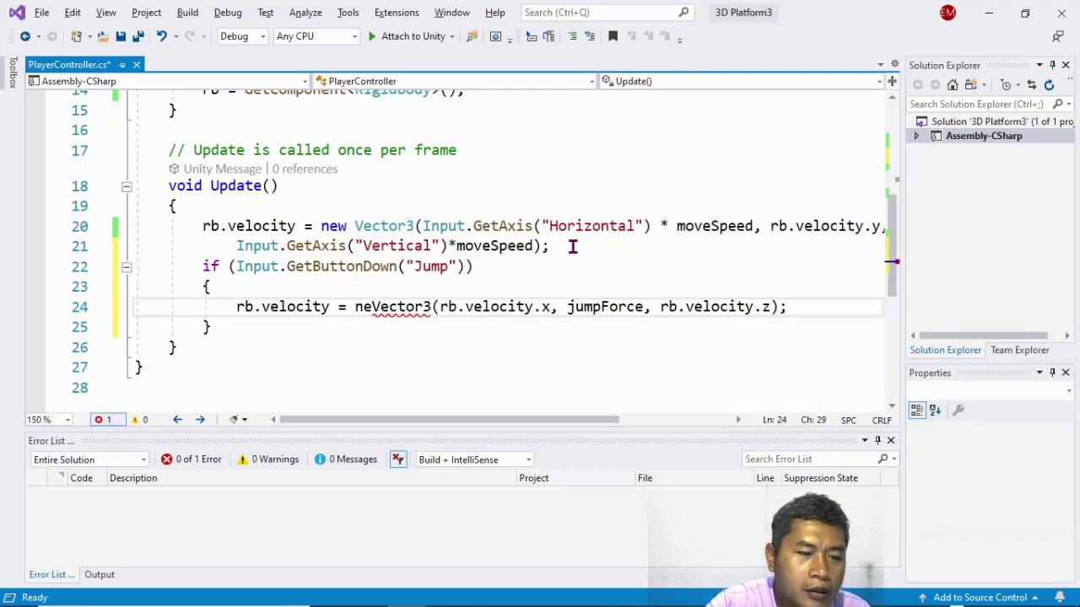
{"action": "type", "text": "w"}
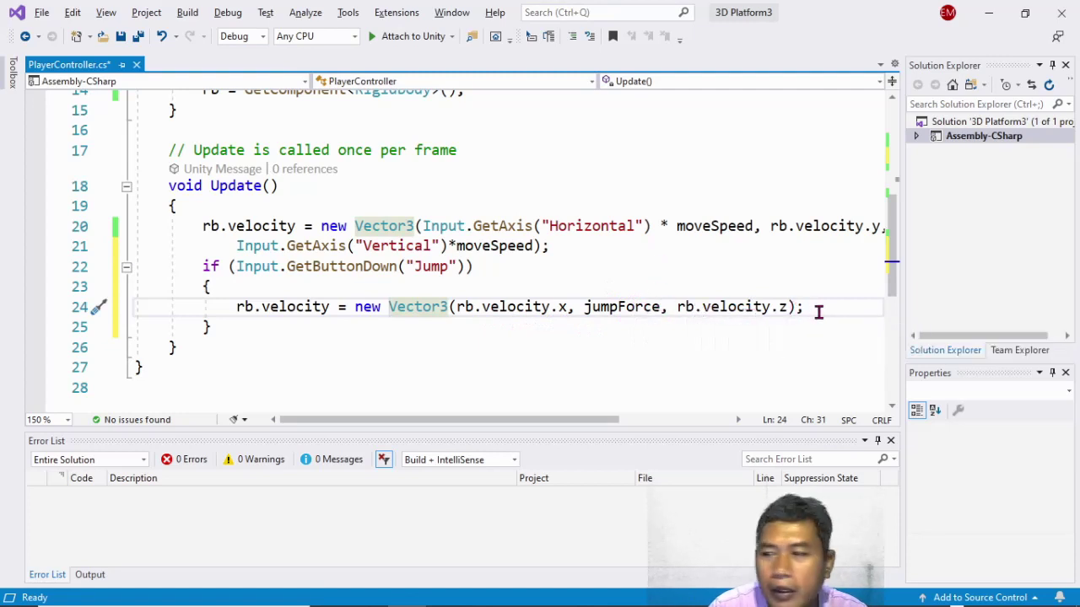
{"action": "key", "text": "ctrl+s"}
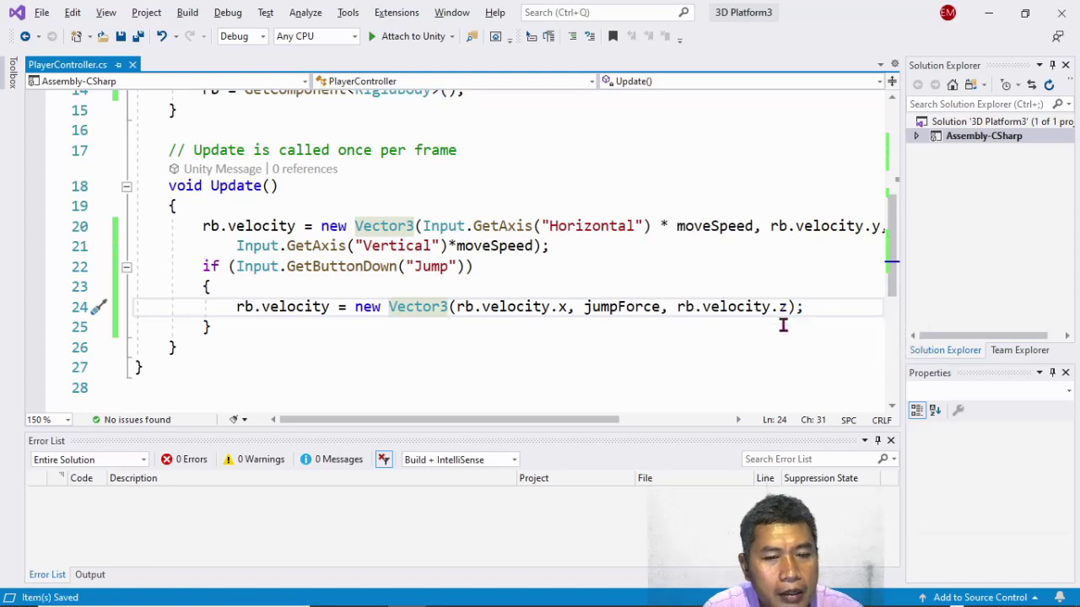
{"action": "key", "text": "alt+Tab"}
{"action": "key", "text": "alt+Tab"}
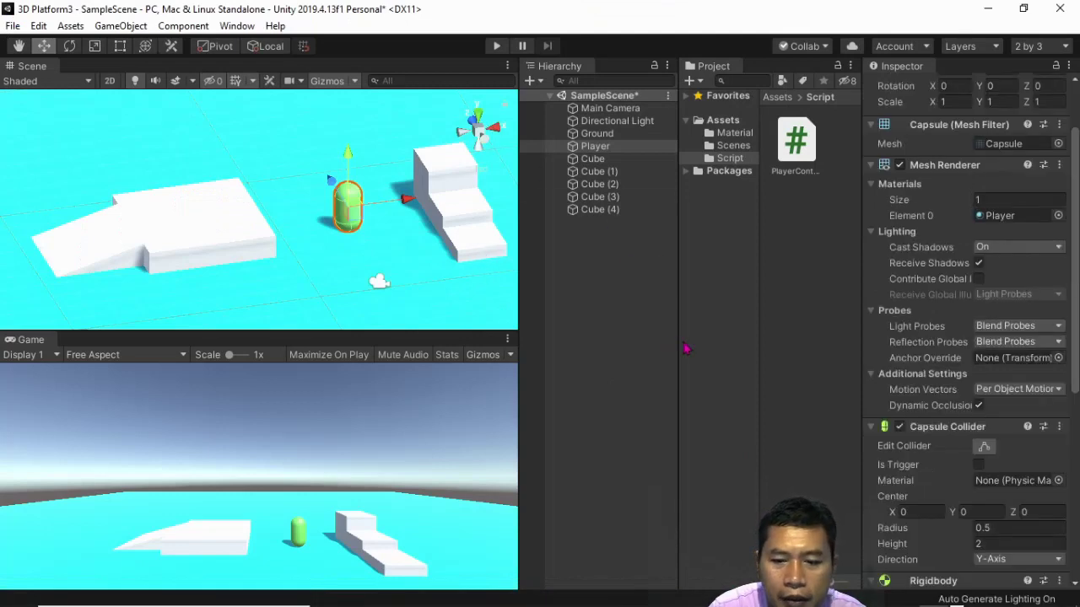
Enter 20 in the Player Controller's Jump Force field and start play mode.
{"action": "scroll", "coordinate": [1013, 413], "scroll_direction": "down", "scroll_amount": 8}
{"action": "scroll", "coordinate": [1007, 427], "scroll_direction": "down", "scroll_amount": 2}
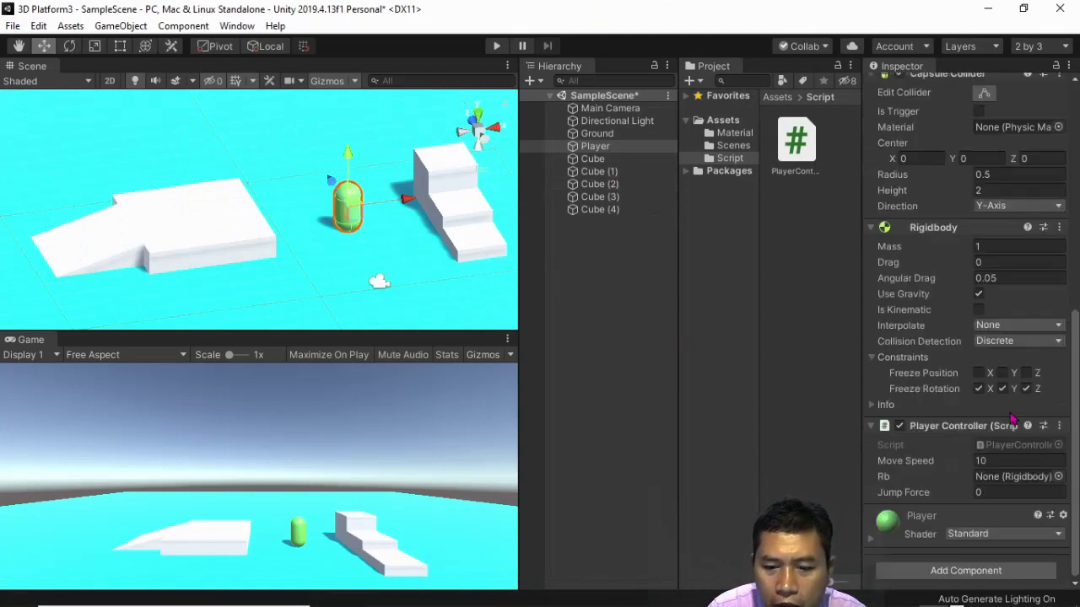
{"action": "left_click", "coordinate": [986, 493]}
{"action": "type", "text": "20"}
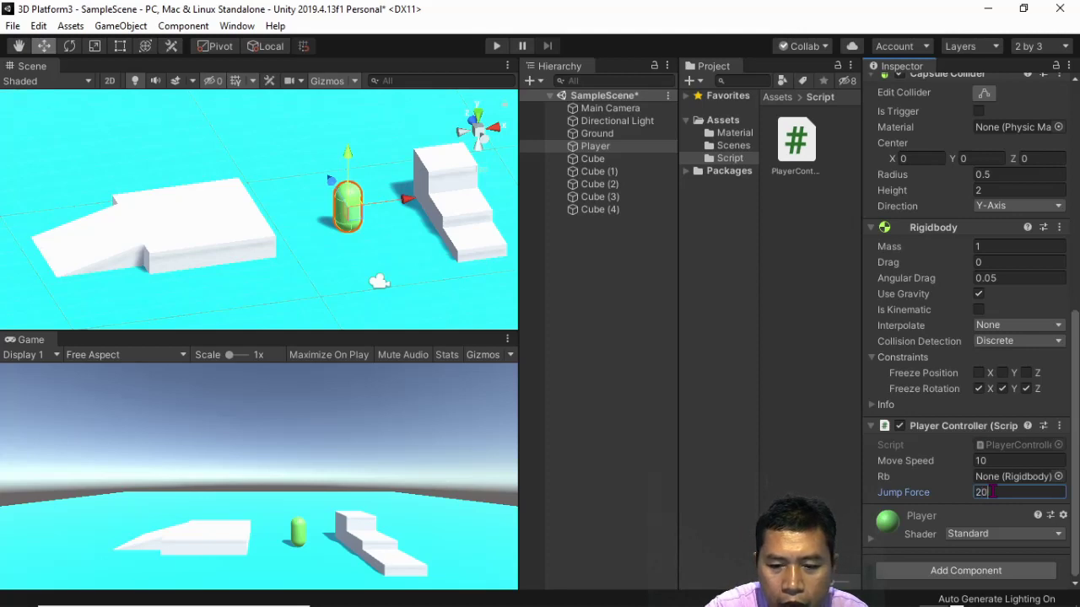
{"action": "key", "text": "shift+Tab"}
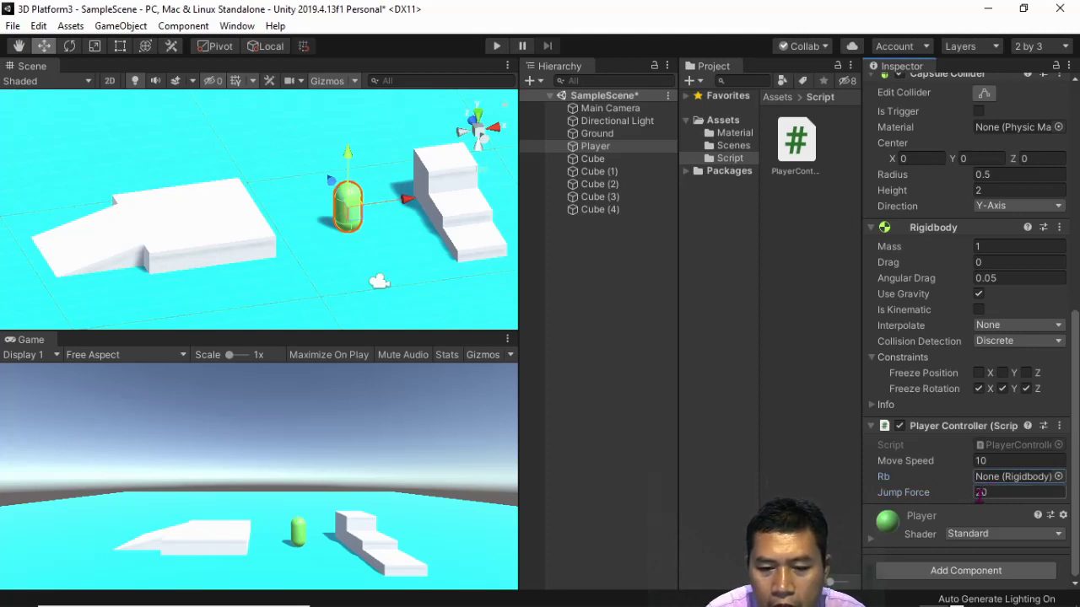
{"action": "left_click", "coordinate": [497, 47]}
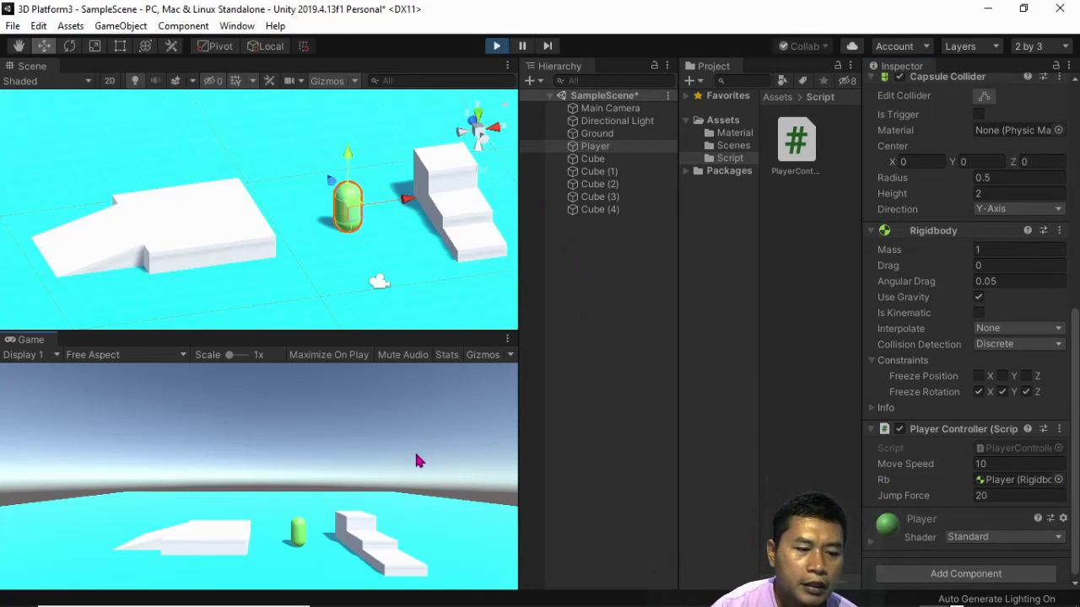
Move the capsule toward the stairs and jump to test Jump Force 20.
{"action": "key", "text": "d"}
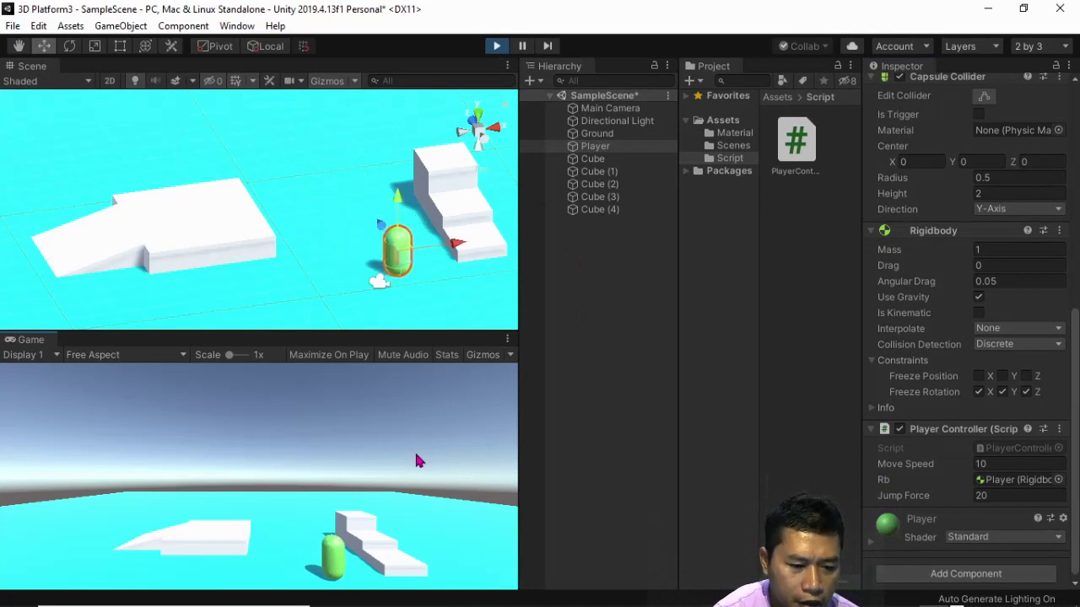
{"action": "key", "text": "d"}
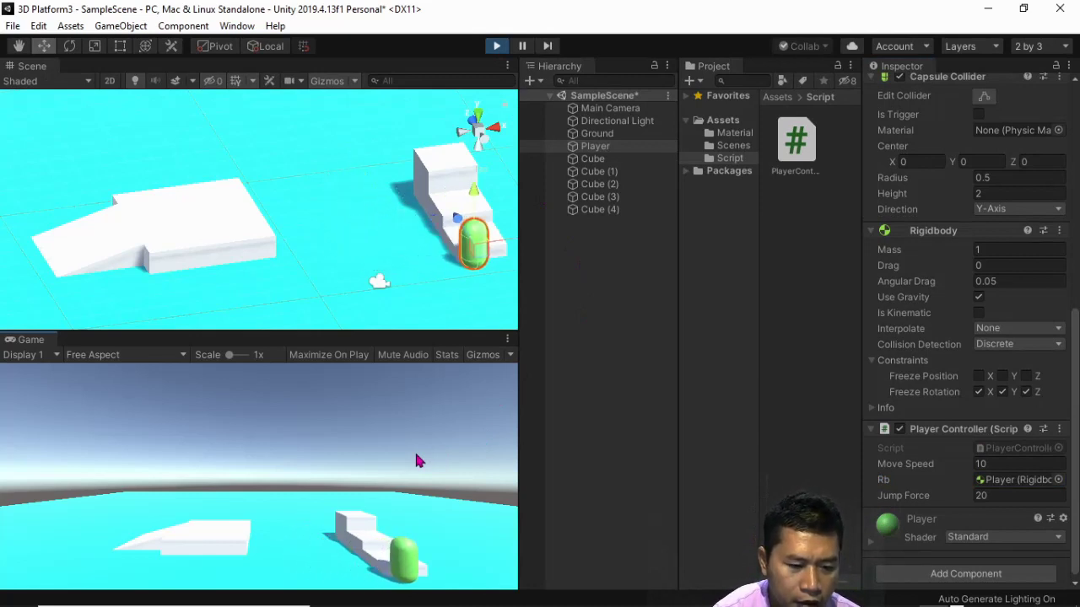
{"action": "key", "text": "space"}
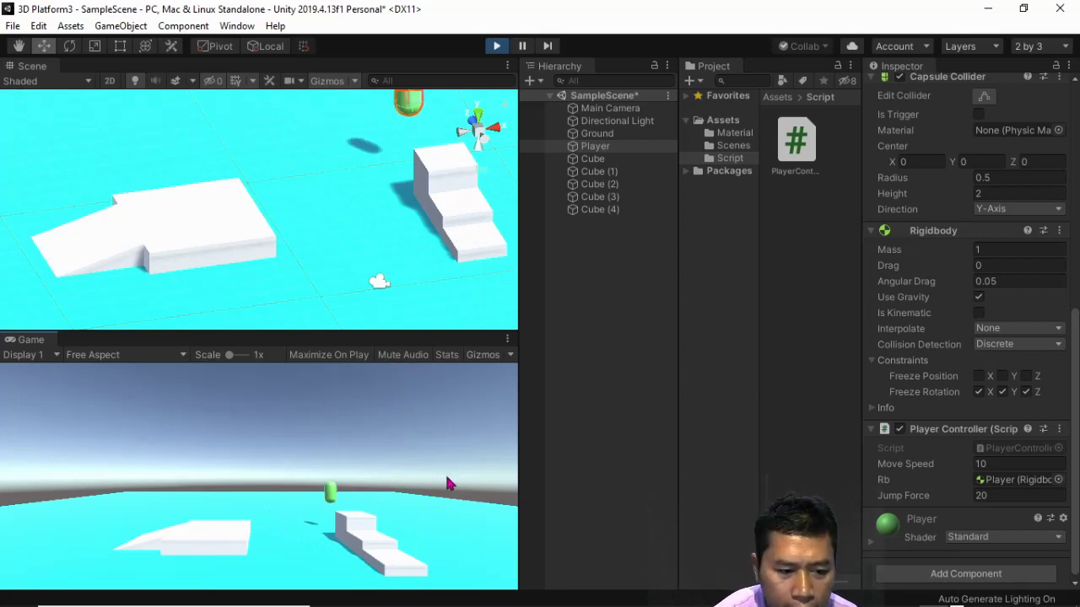
Lower Jump Force to 10 and jump the capsule onto the stairs.
{"action": "left_click", "coordinate": [983, 496]}
{"action": "type", "text": "1"}
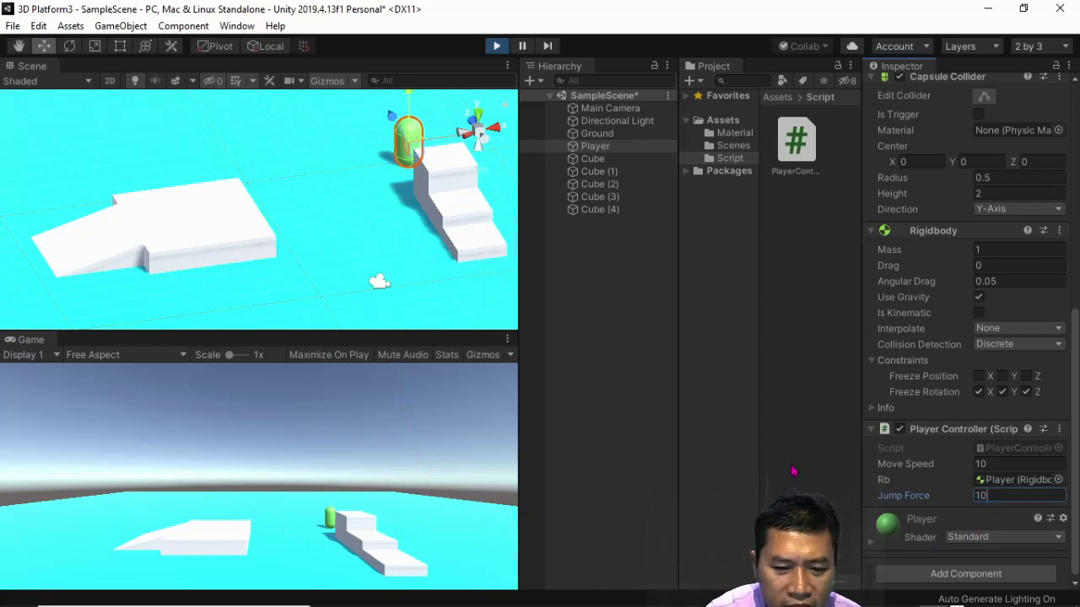
{"action": "left_click", "coordinate": [777, 462]}
{"action": "left_click", "coordinate": [795, 142]}
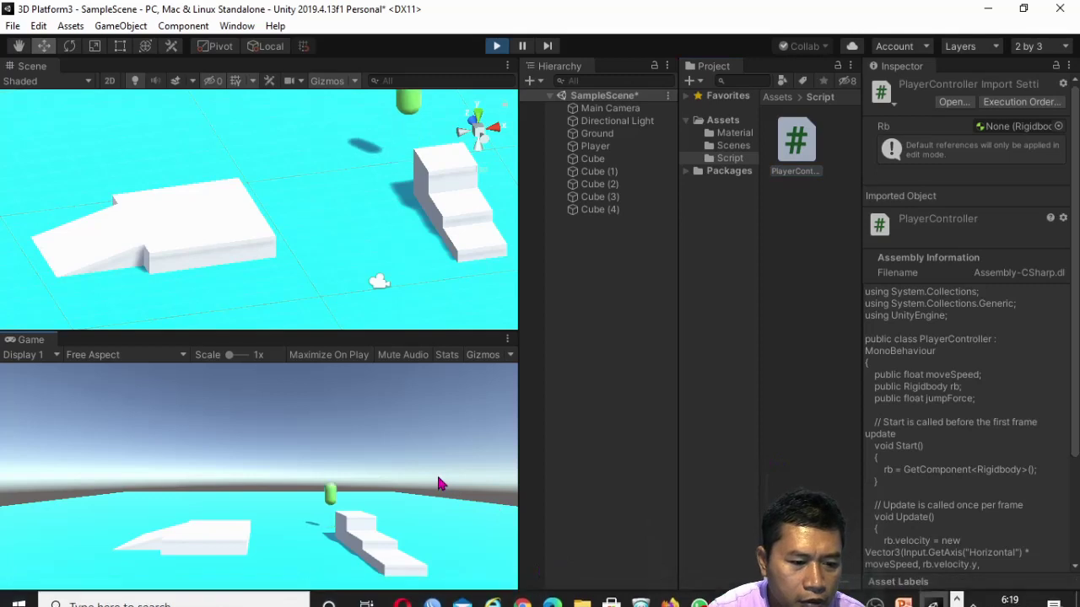
{"action": "key", "text": "space"}
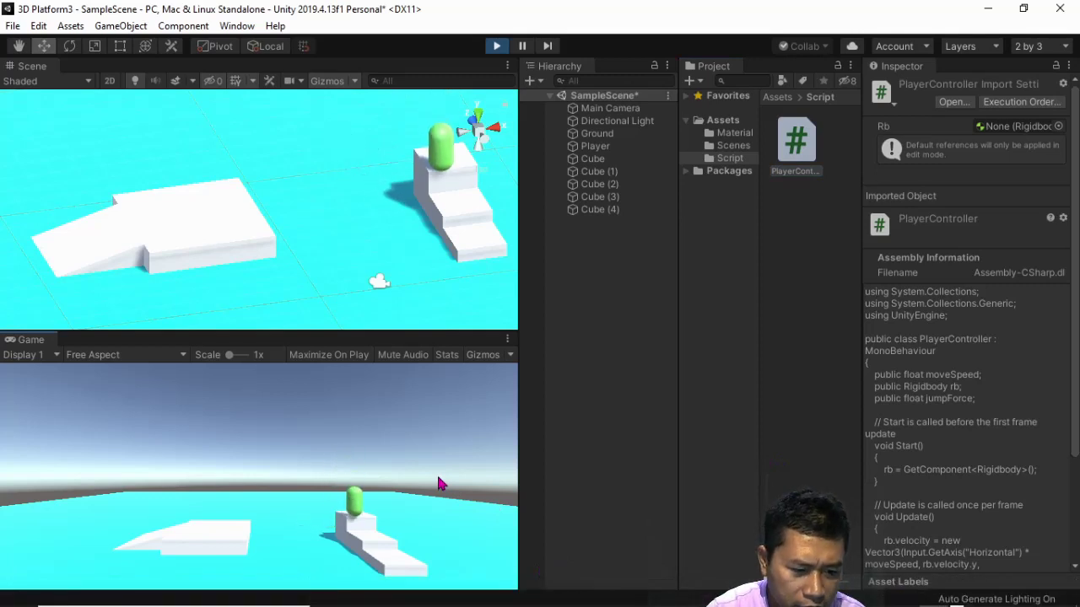
{"action": "key", "text": "space"}
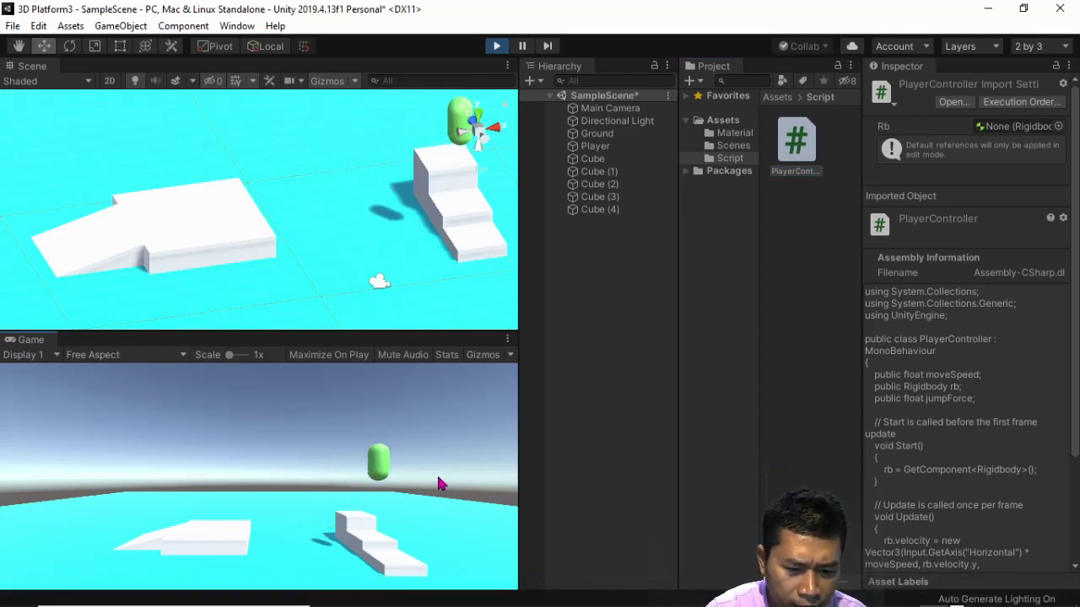
Confirm the Player's Jump Force reads 10, then refocus the Game view.
{"action": "left_click", "coordinate": [600, 149]}
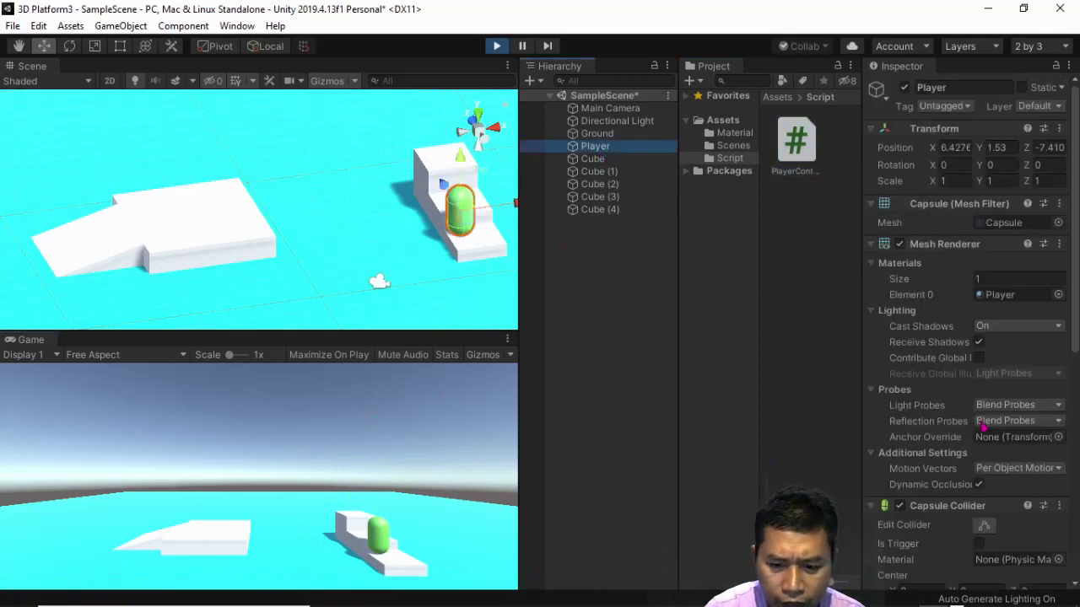
{"action": "scroll", "coordinate": [988, 496], "scroll_direction": "down", "scroll_amount": 5}
{"action": "left_click", "coordinate": [983, 498]}
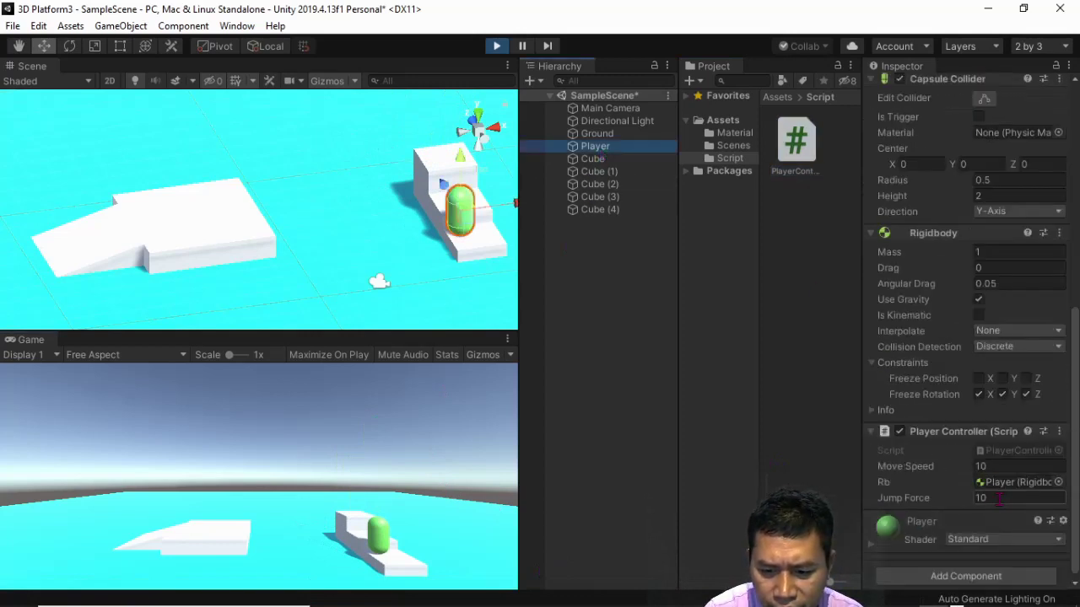
{"action": "left_click", "coordinate": [571, 403]}
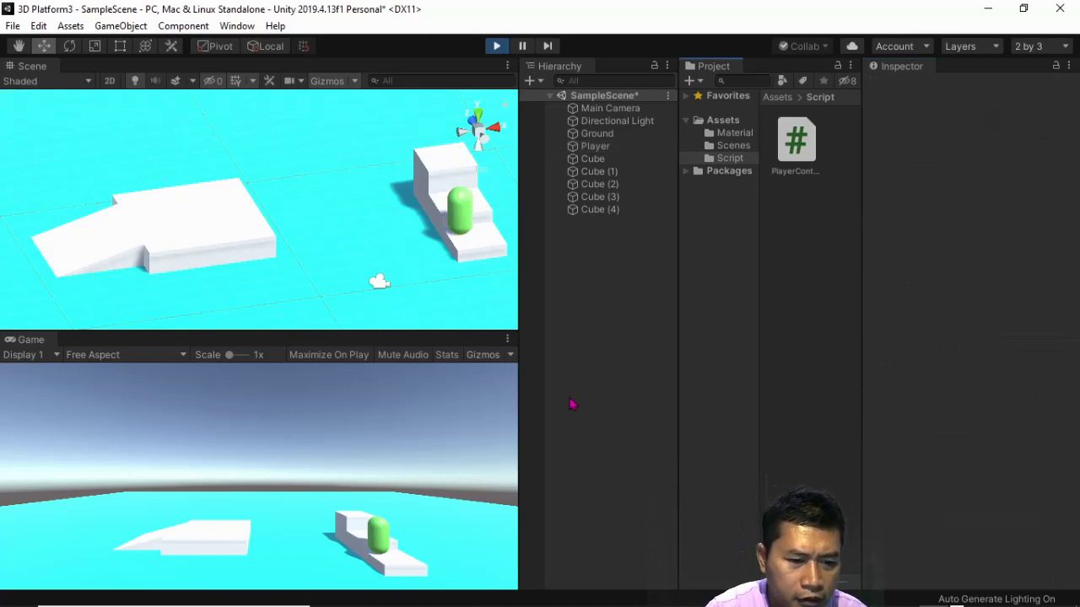
{"action": "left_click", "coordinate": [424, 426]}
Jump the capsule up the stairs step by step.
{"action": "key", "text": "space"}
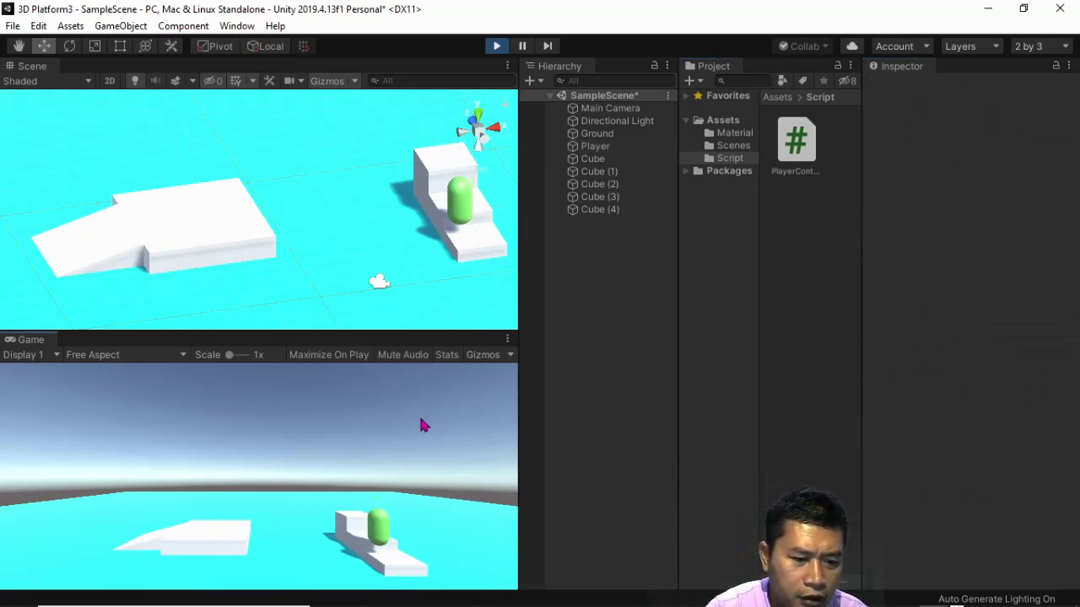
{"action": "key", "text": "Up"}
{"action": "key", "text": "space"}
{"action": "key", "text": "Up"}
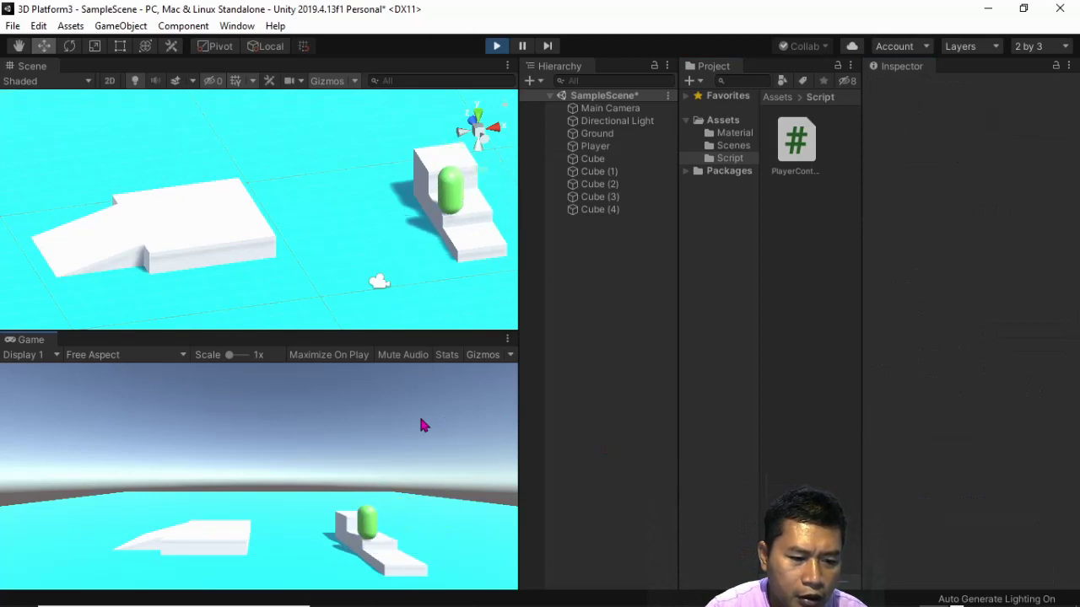
{"action": "key", "text": "space"}
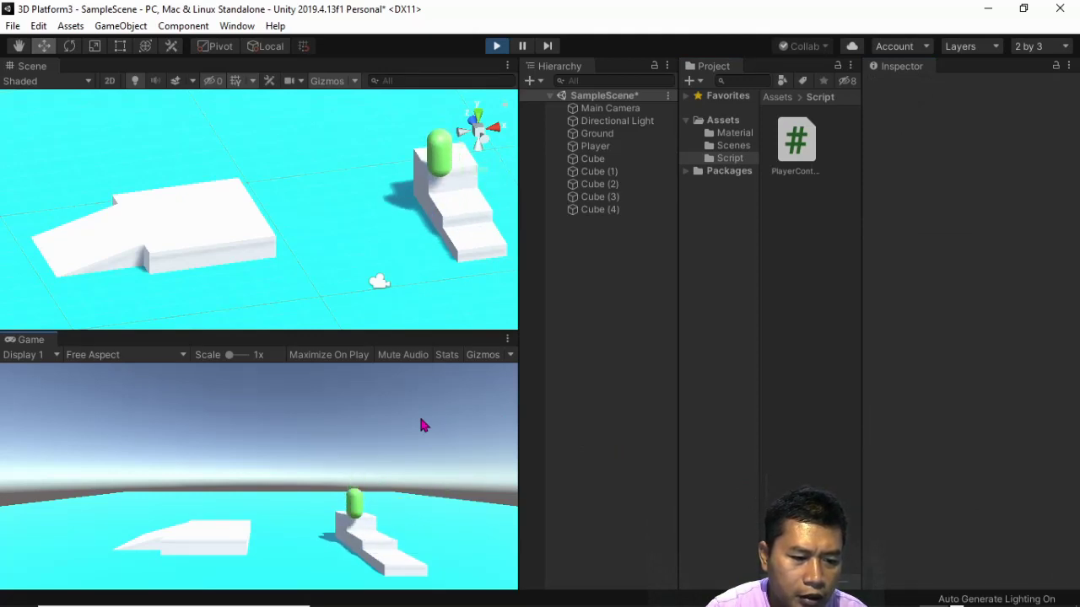
{"action": "key", "text": "space"}
{"action": "key", "text": "space"}
Steer the capsule left onto the platform, then down and right across the ground.
{"action": "key", "text": "Left"}
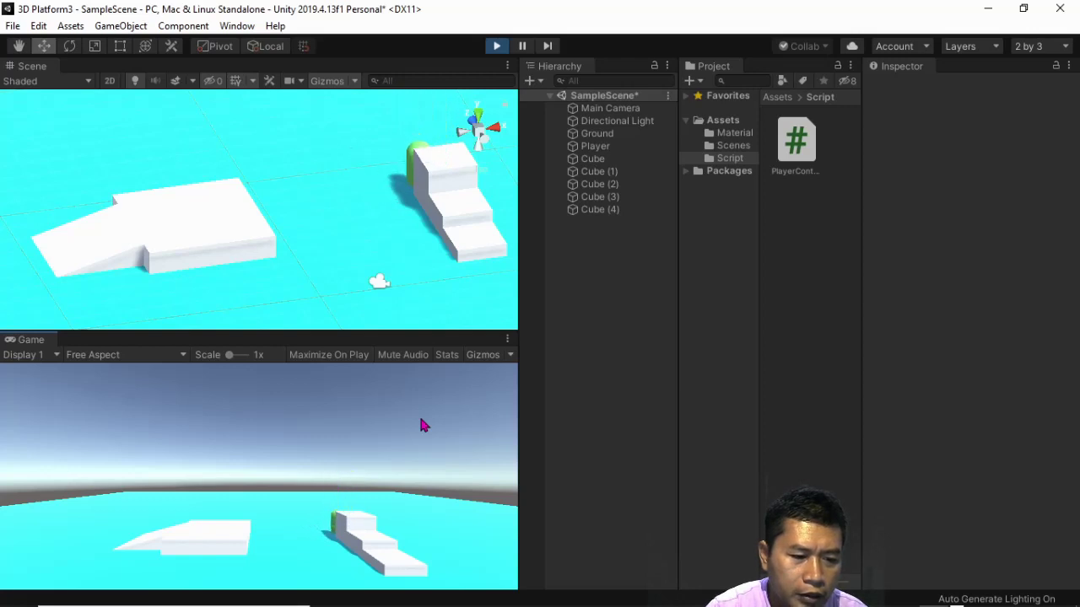
{"action": "key", "text": "Left"}
{"action": "key", "text": "Up"}
{"action": "key", "text": "Left"}
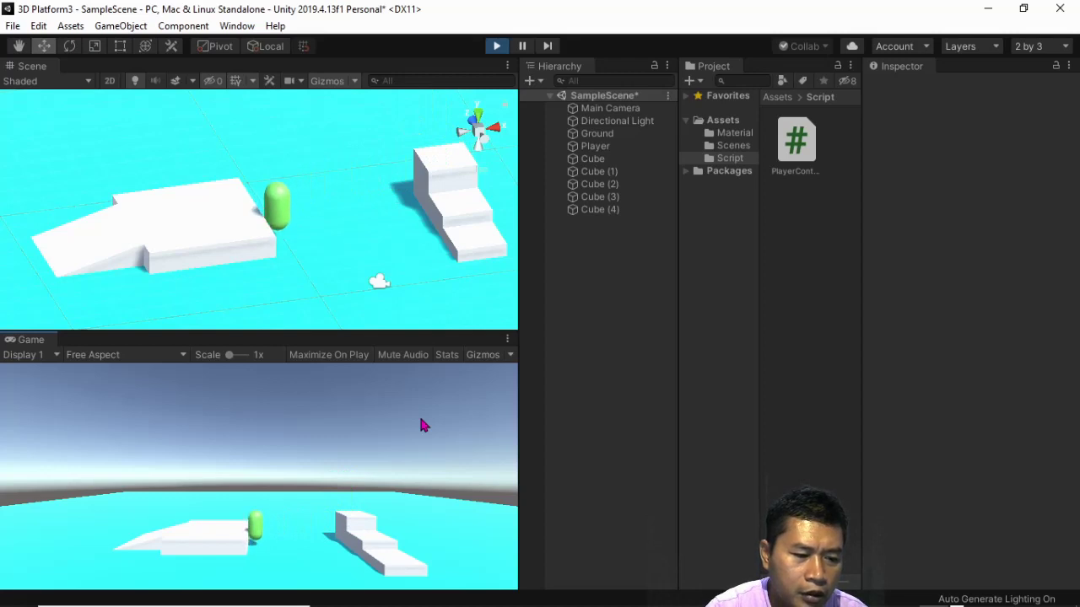
{"action": "key", "text": "Left"}
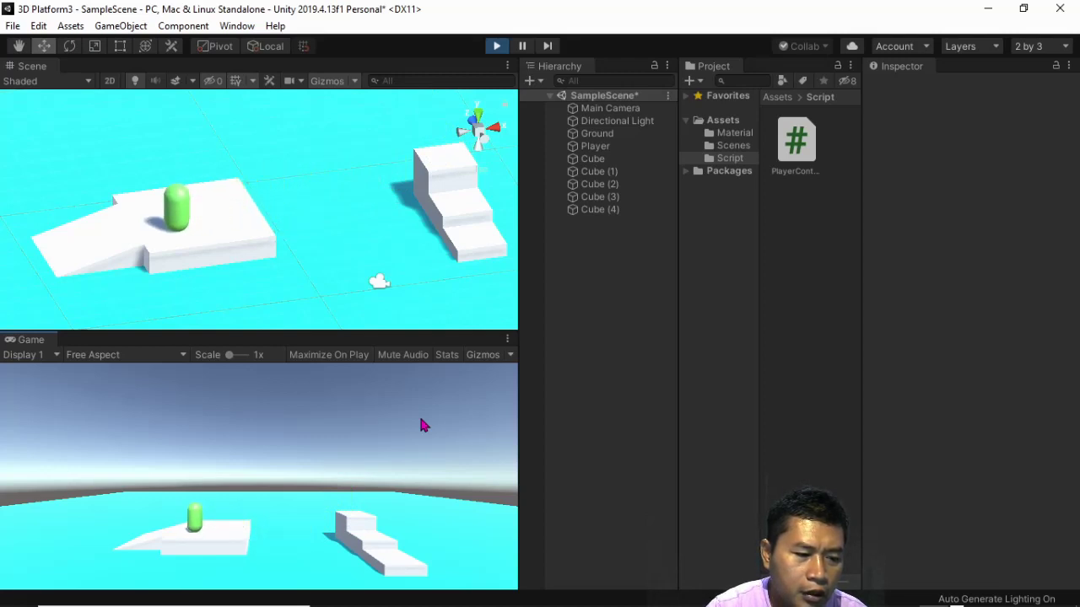
{"action": "key", "text": "Down"}
{"action": "key", "text": "Right"}
{"action": "key", "text": "Up"}
{"action": "key", "text": "Right"}
{"action": "key", "text": "Right"}
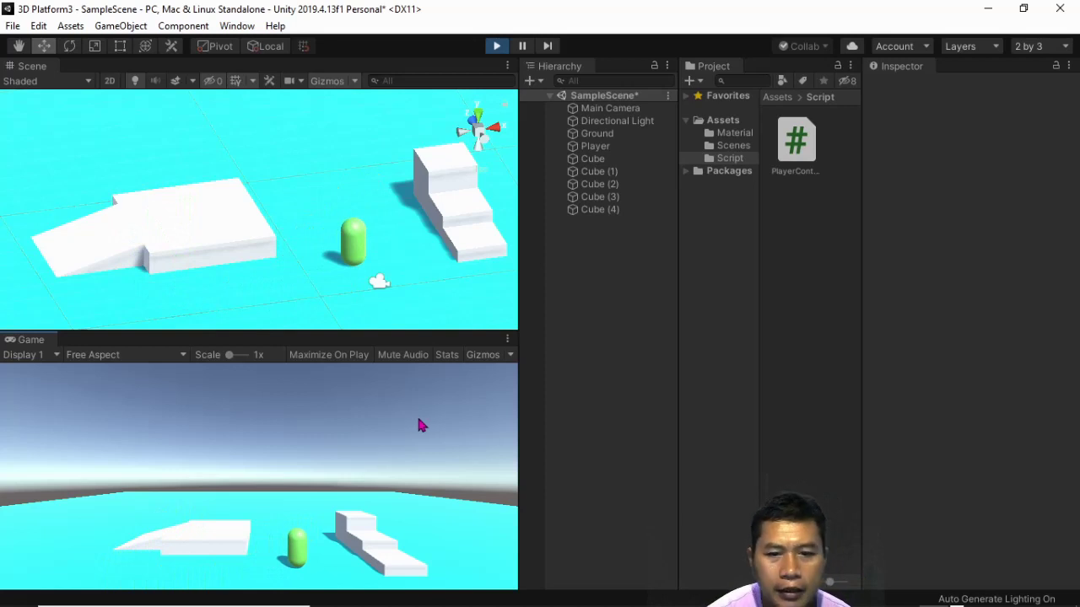
{"action": "key", "text": "alt+Tab"}
Scroll through PlayerController's Update movement and jump code, then return to the Unity window.
{"action": "left_click", "coordinate": [501, 191]}
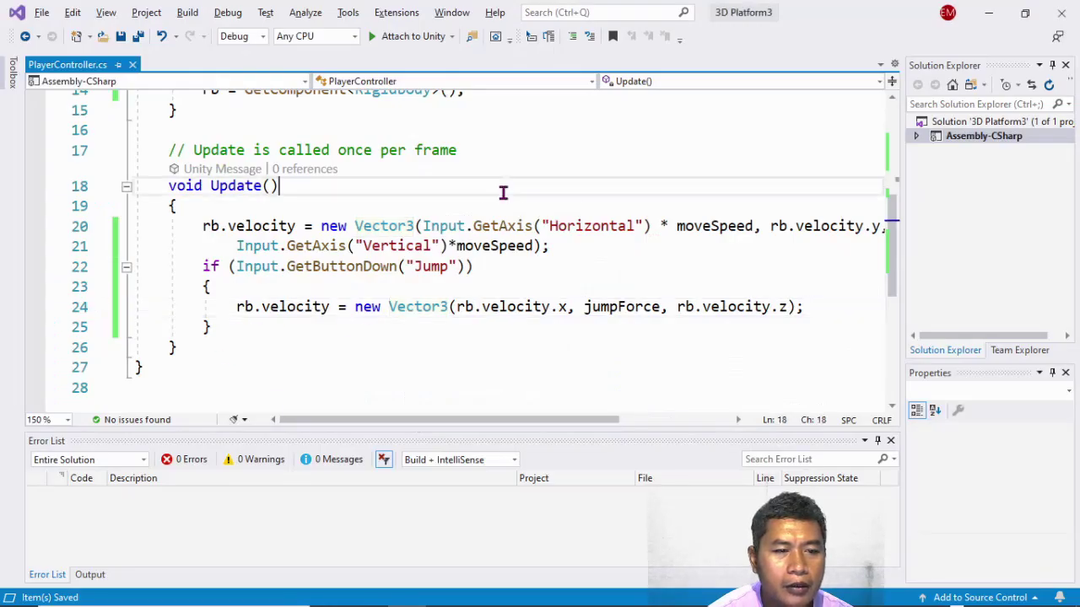
{"action": "scroll", "coordinate": [501, 191], "scroll_direction": "up", "scroll_amount": 5}
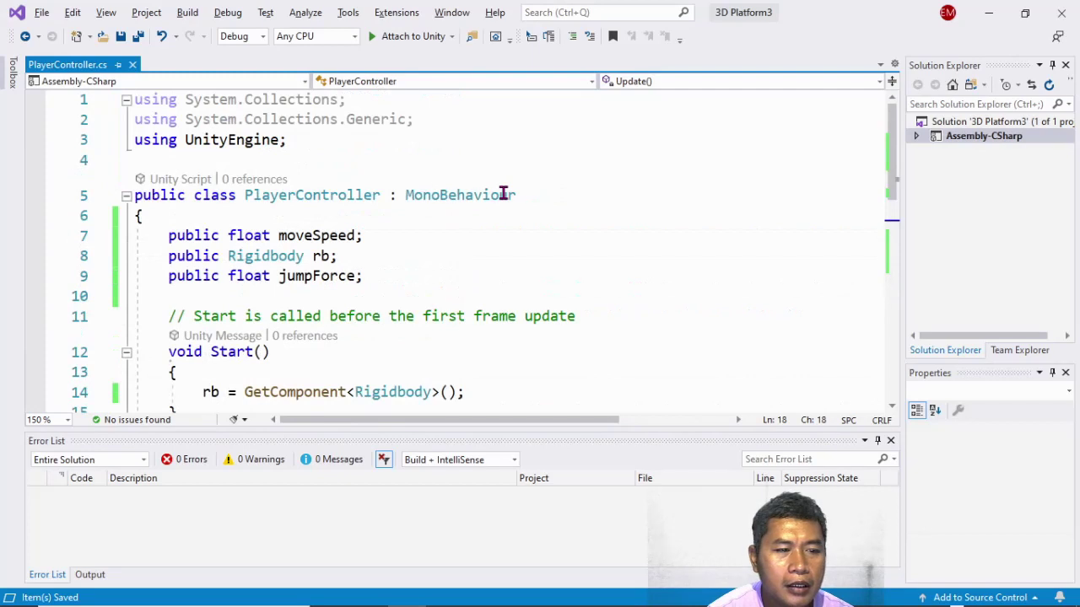
{"action": "scroll", "coordinate": [501, 193], "scroll_direction": "down", "scroll_amount": 1}
{"action": "scroll", "coordinate": [501, 193], "scroll_direction": "down", "scroll_amount": 1}
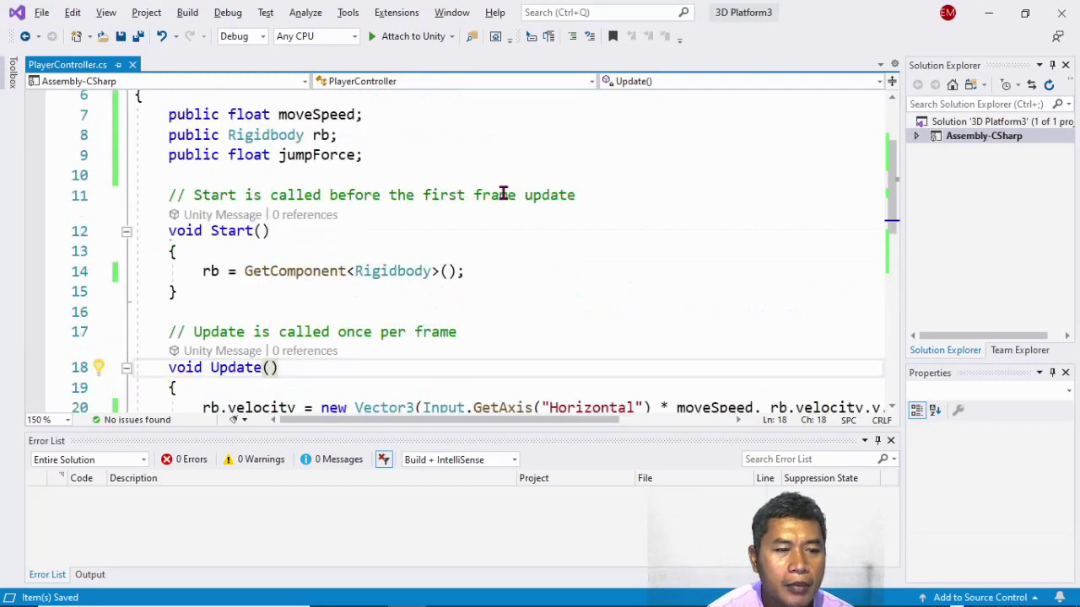
{"action": "scroll", "coordinate": [503, 194], "scroll_direction": "down", "scroll_amount": 2}
{"action": "scroll", "coordinate": [502, 193], "scroll_direction": "down", "scroll_amount": 1}
{"action": "scroll", "coordinate": [503, 193], "scroll_direction": "down", "scroll_amount": 1}
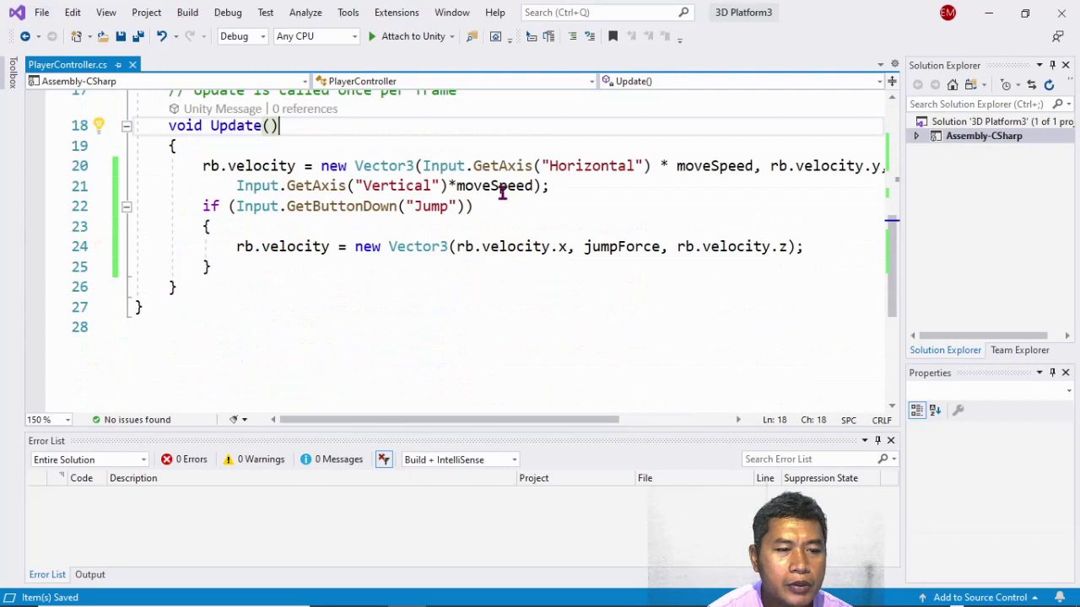
{"action": "key", "text": "alt+Tab"}
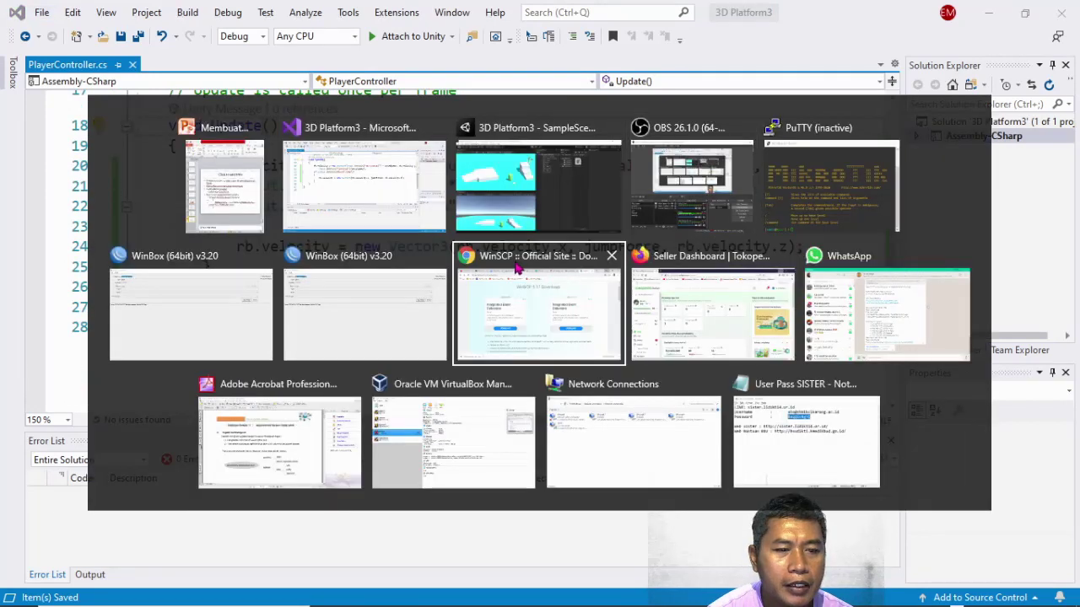
{"action": "key", "text": "alt+Tab"}
{"action": "key", "text": "alt+Tab"}
{"action": "key", "text": "alt+Tab"}
{"action": "key", "text": "alt+Tab"}
{"action": "key", "text": "alt+Tab"}
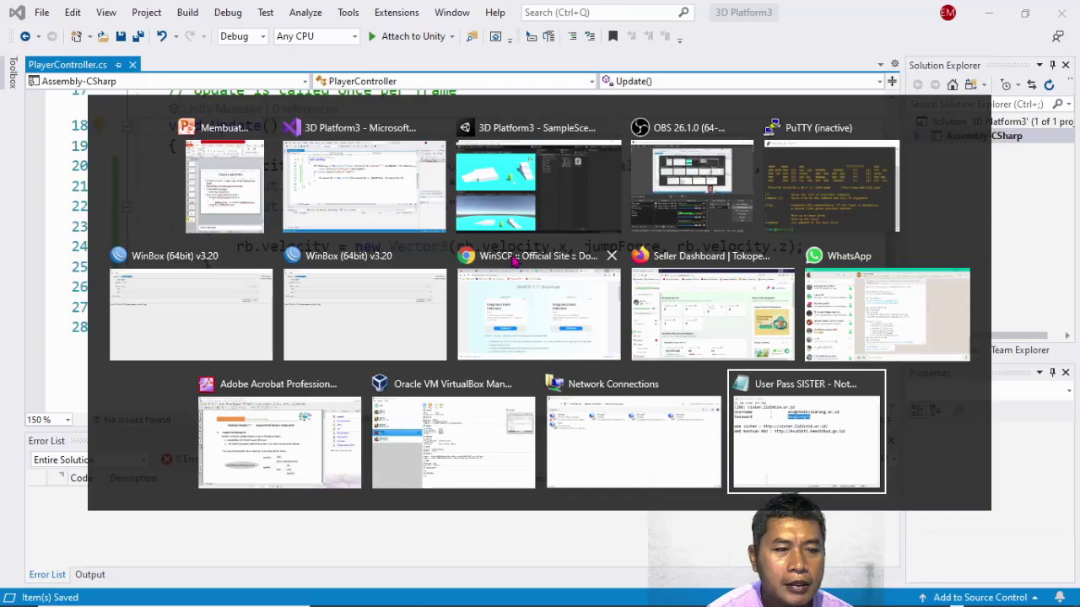
{"action": "left_click", "coordinate": [538, 181]}
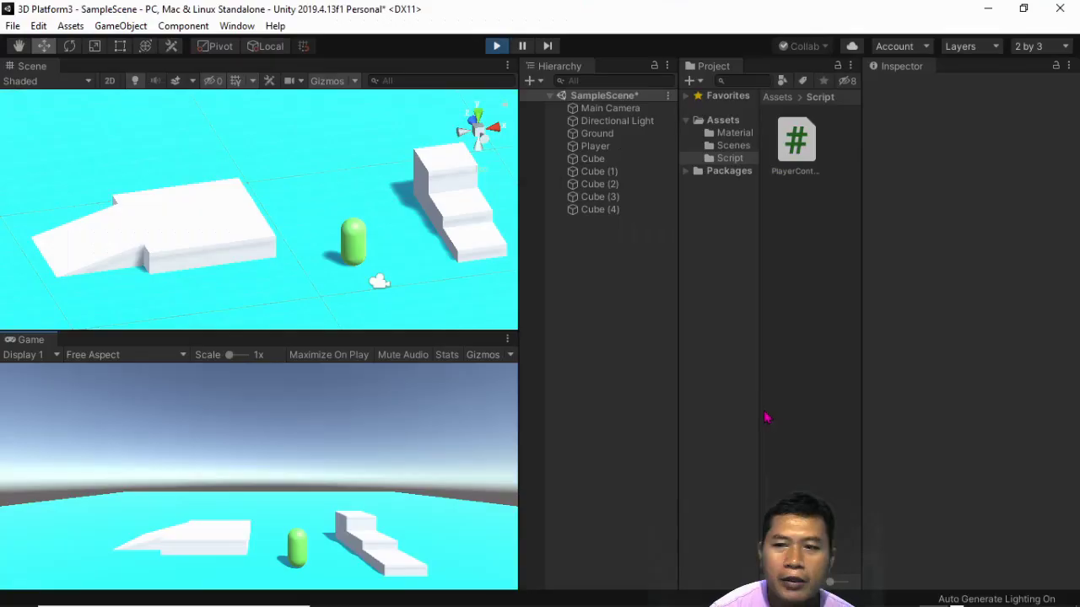